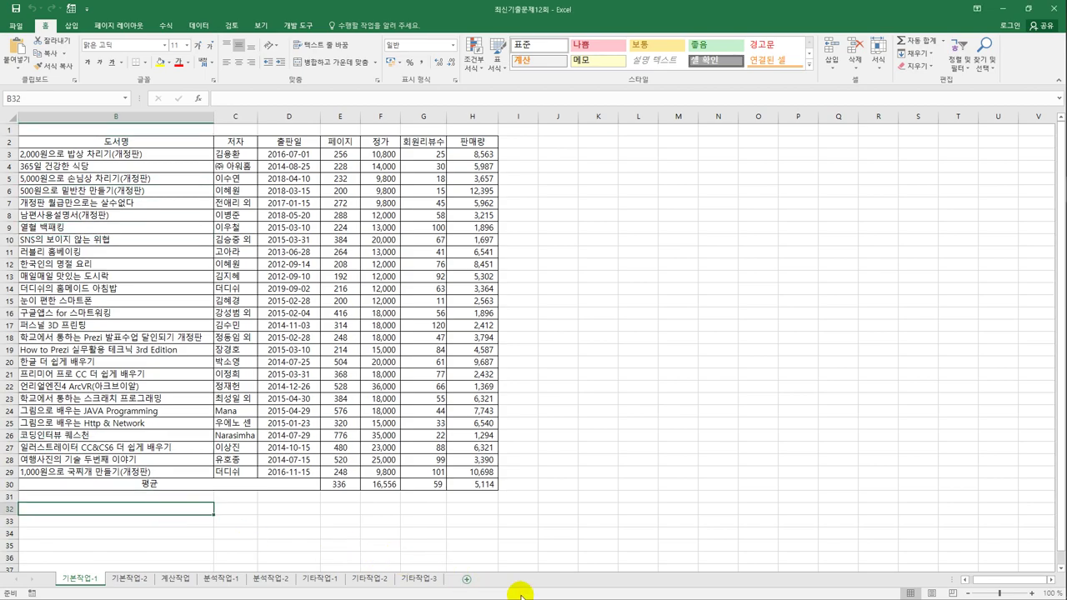
Step: Fit the width of column A to its contents and enter the criteria heading 조건 in cell A32
left_click(964, 581)
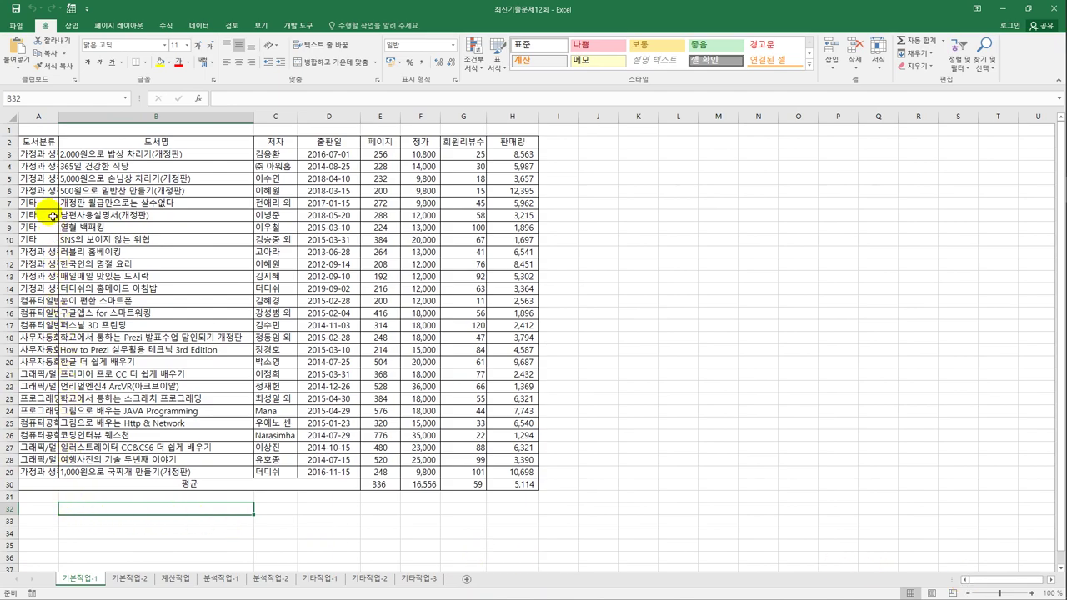
double_click(59, 115)
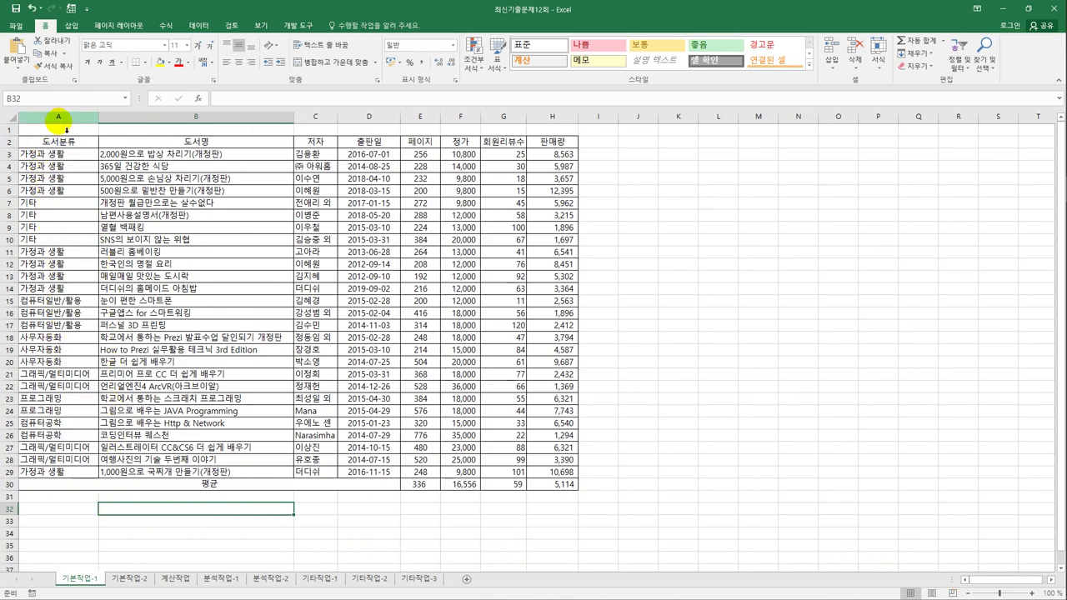
left_click(65, 514)
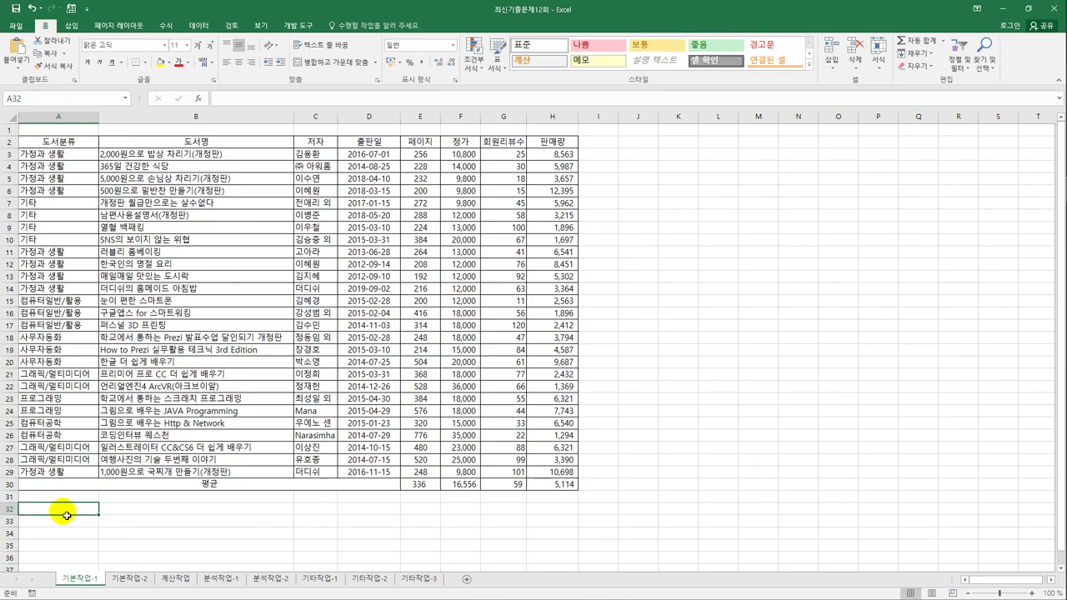
type("w")
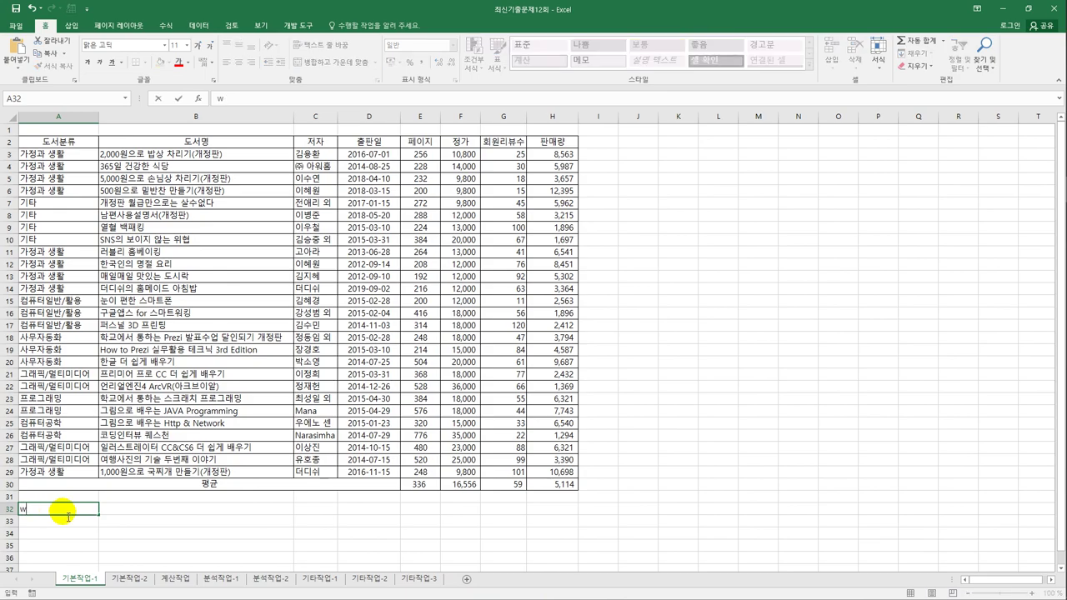
type("hr조건")
key("Return")
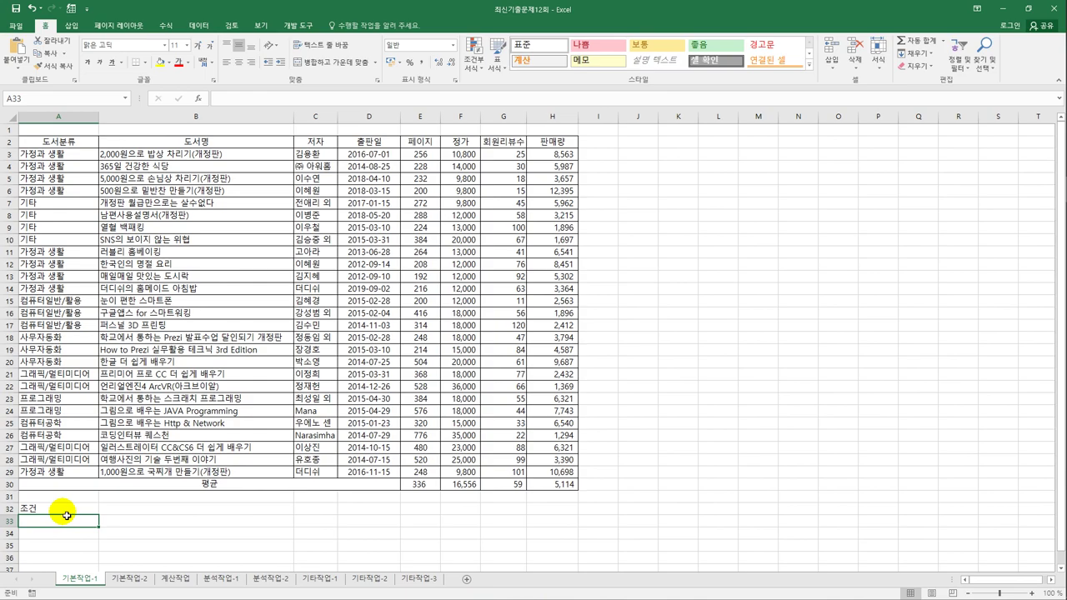
Step: Start an OR formula in A33 whose first test is $A3="컴퓨터일반/활용", with only the column fixed
type("=")
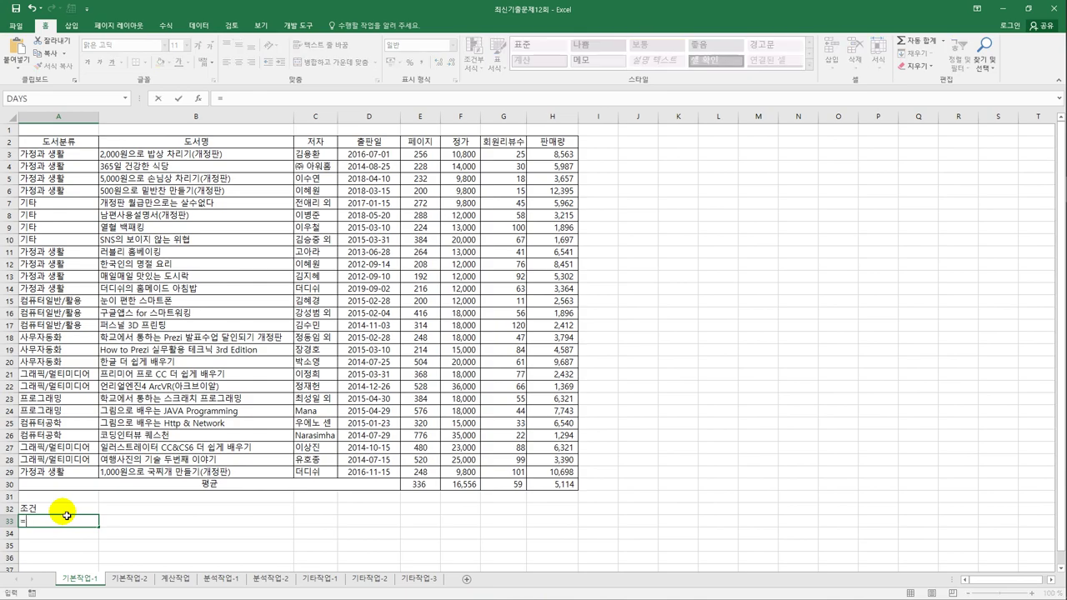
type("or(")
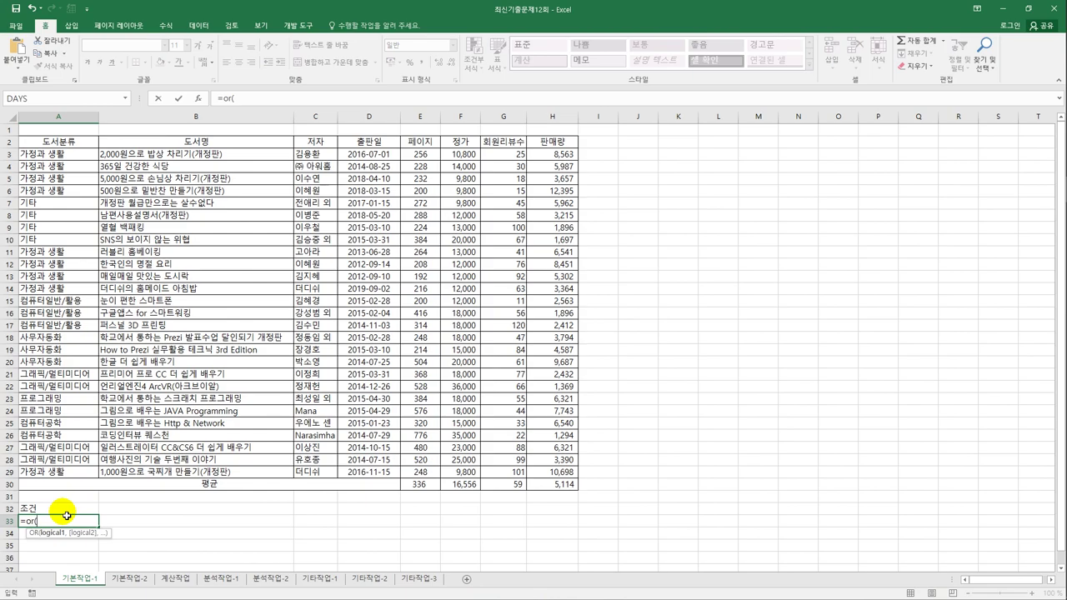
left_click(85, 157)
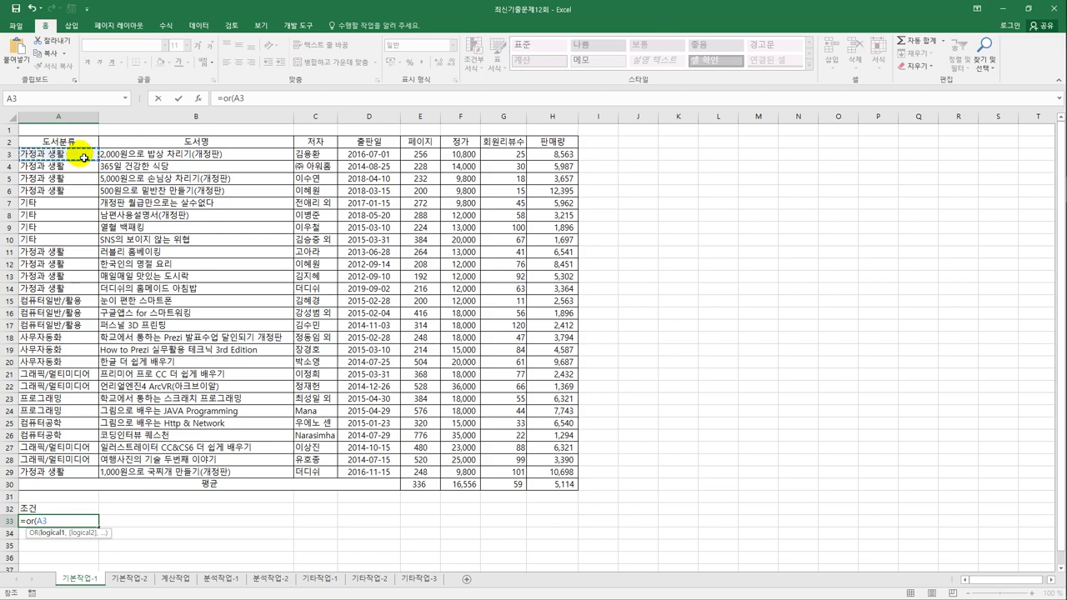
key("F4")
key("F4")
key("F4")
type("=")
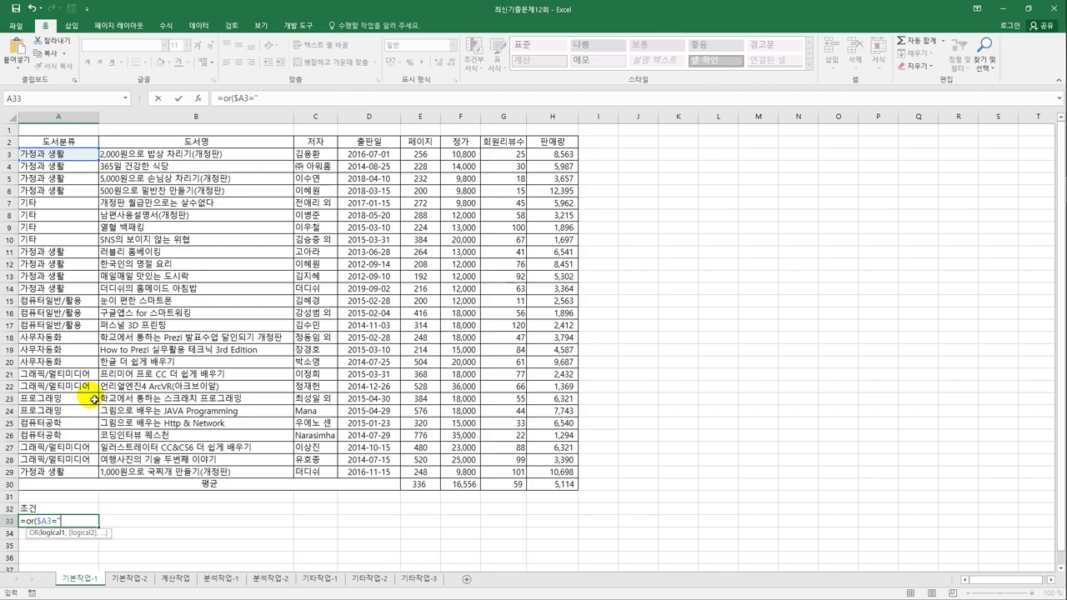
type("\"컴퓨터일반/호활용\",")
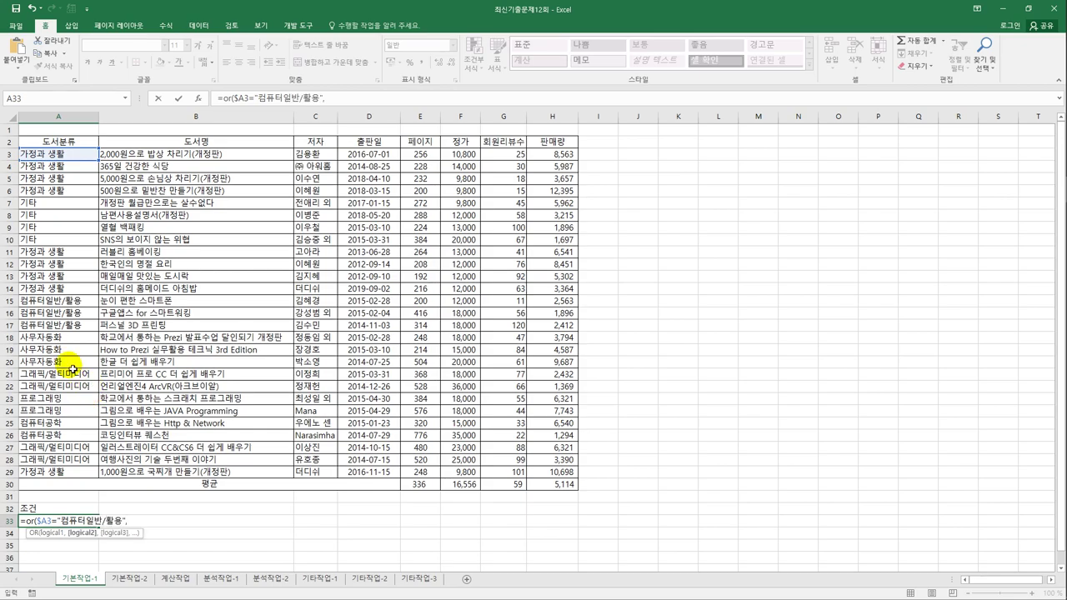
Step: Add $A3="사무자동화" as the second OR test and complete the formula in A33
left_click(79, 157)
key("F4")
key("F4")
key("F4")
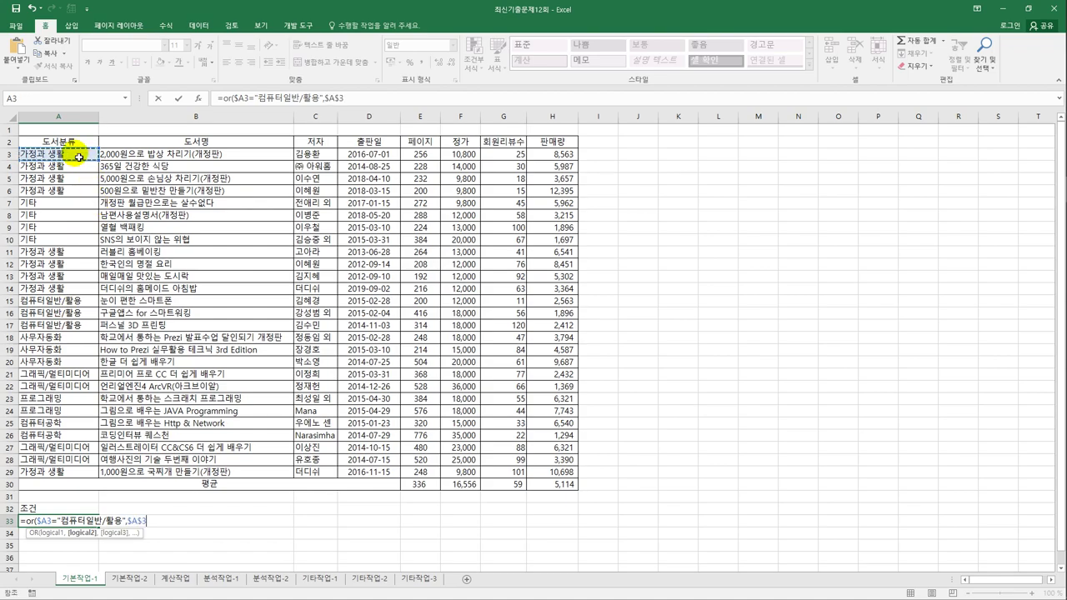
type("=\"사무자동화")
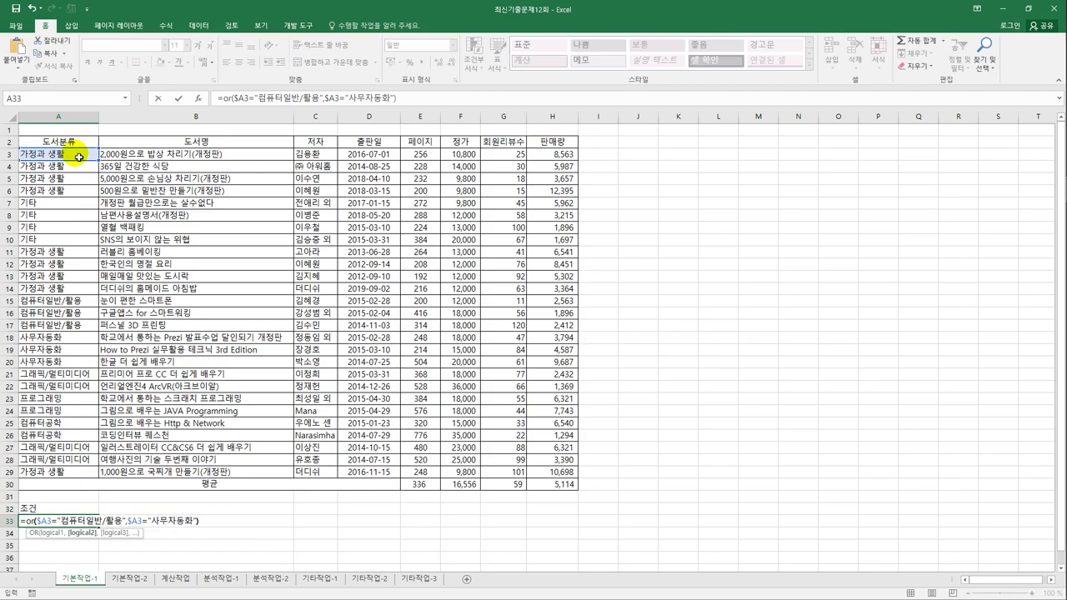
key("ctrl+Return")
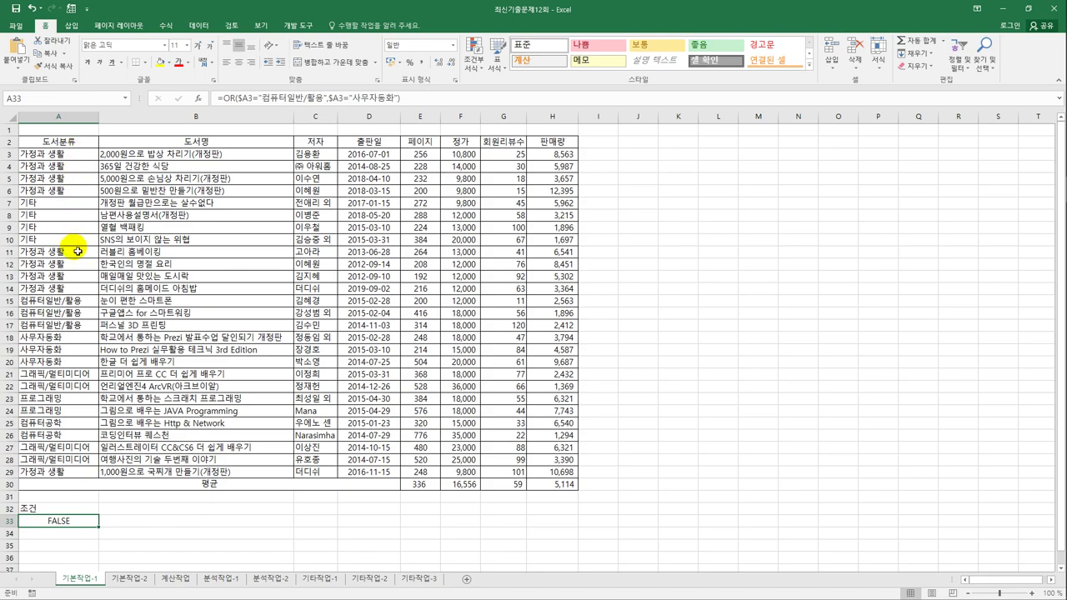
Step: Wrap the OR expression in A33 in an AND function, ready for a second argument
left_click(220, 98)
left_click(227, 101)
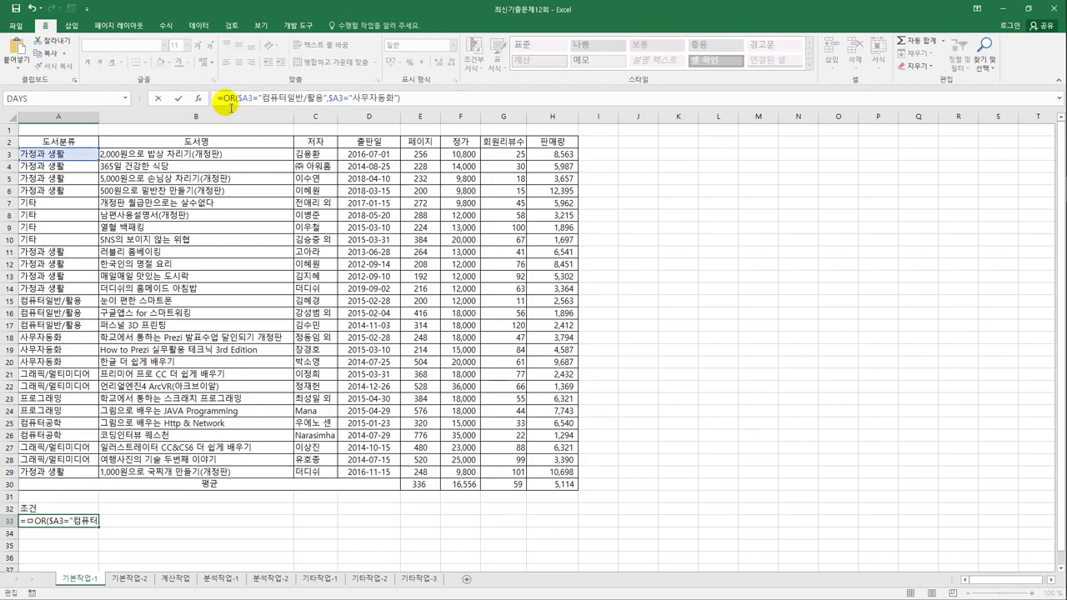
type("and(")
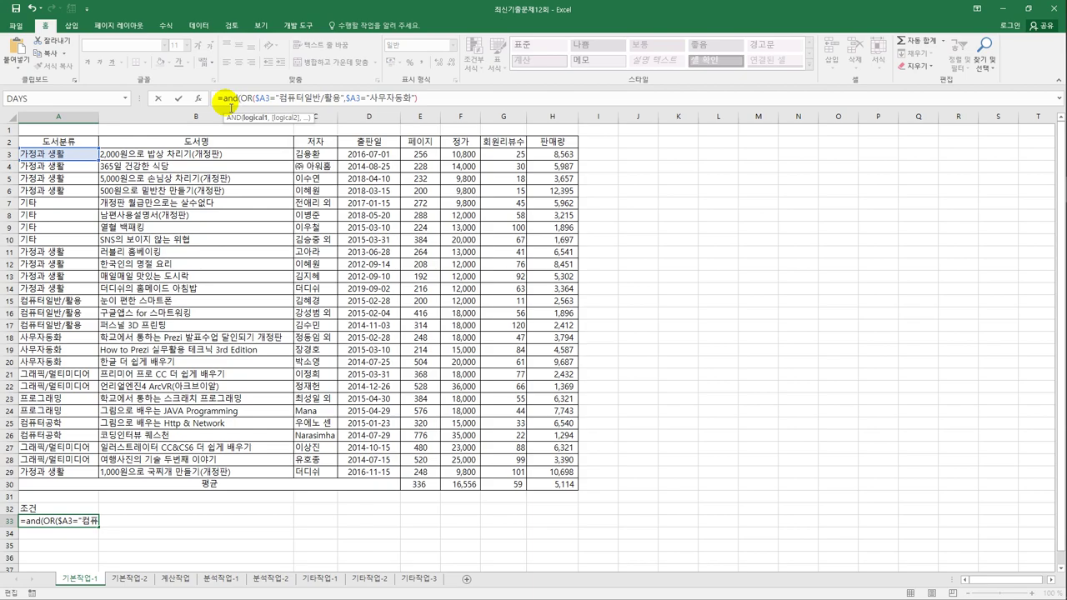
left_click(437, 98)
type(",")
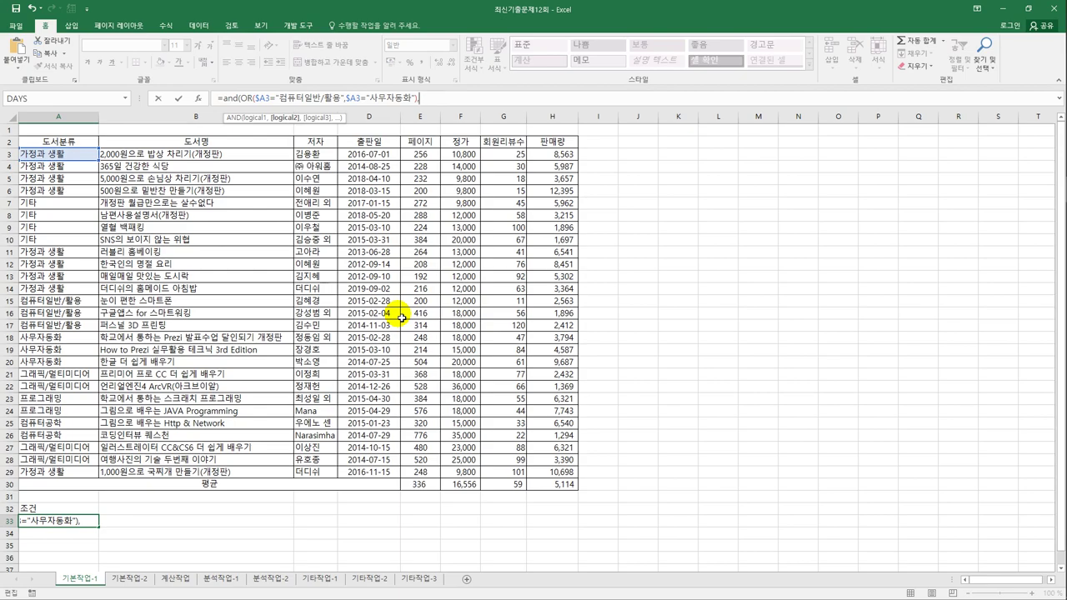
Step: Add the AND condition F3>=AVERAGE($F$3:$F$29) and complete the formula in A33
left_click(464, 157)
type(">=ave")
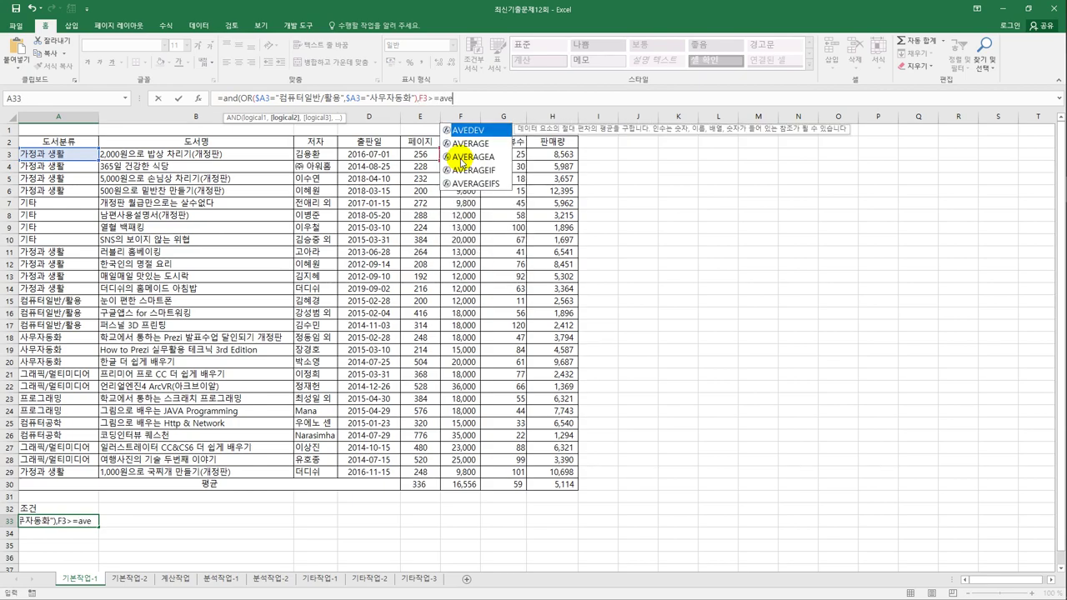
type("r")
key("Tab")
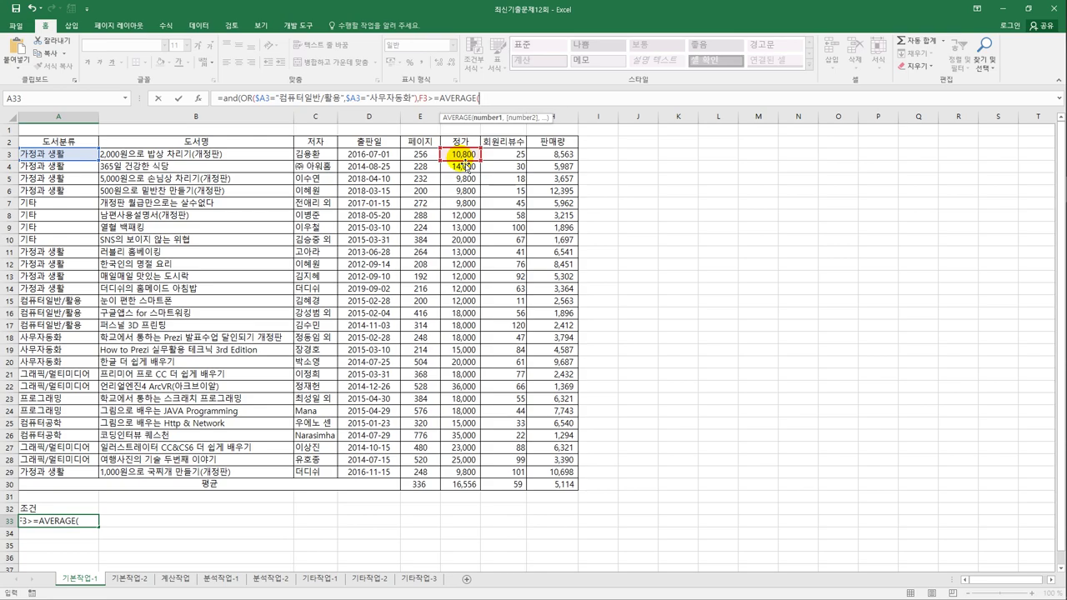
left_click_drag(464, 159, 456, 479)
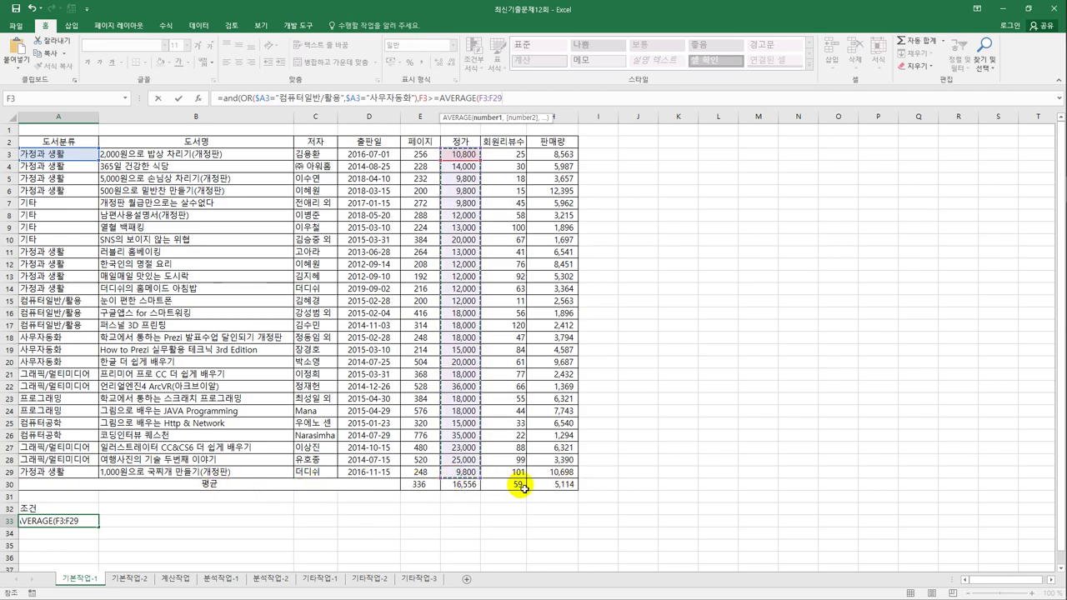
key("F4")
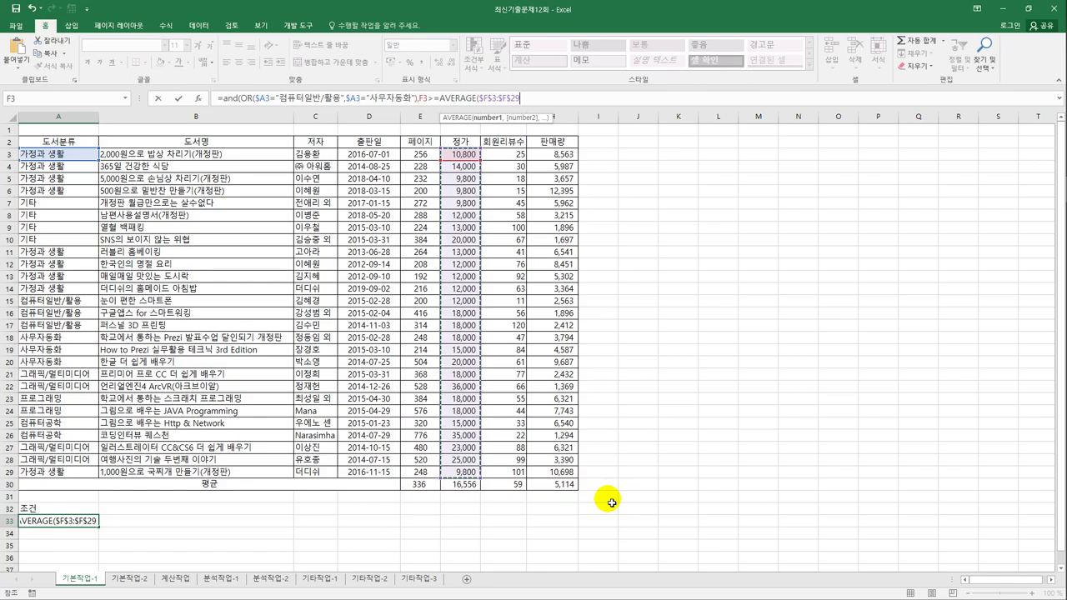
type(")")
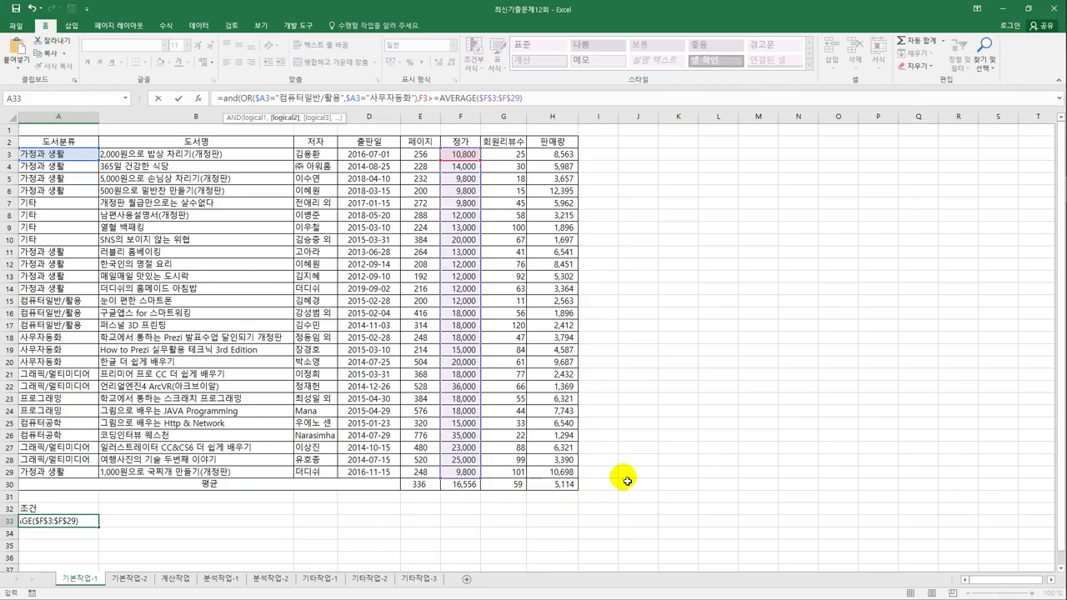
key("ctrl+Return")
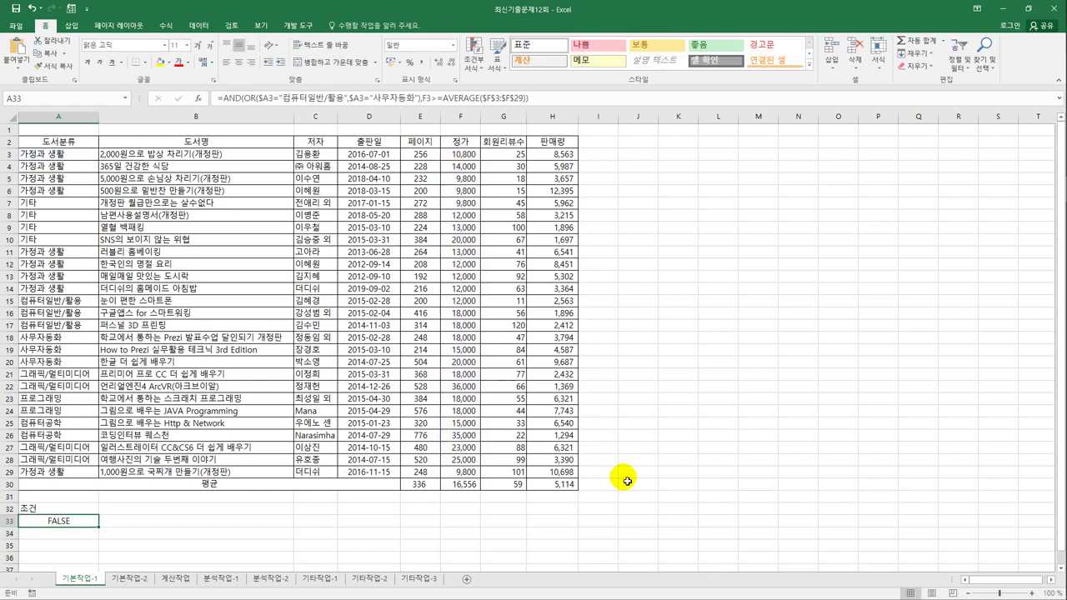
Step: Change the F3 reference in the A33 criteria formula to the mixed reference $F3
left_click(434, 104)
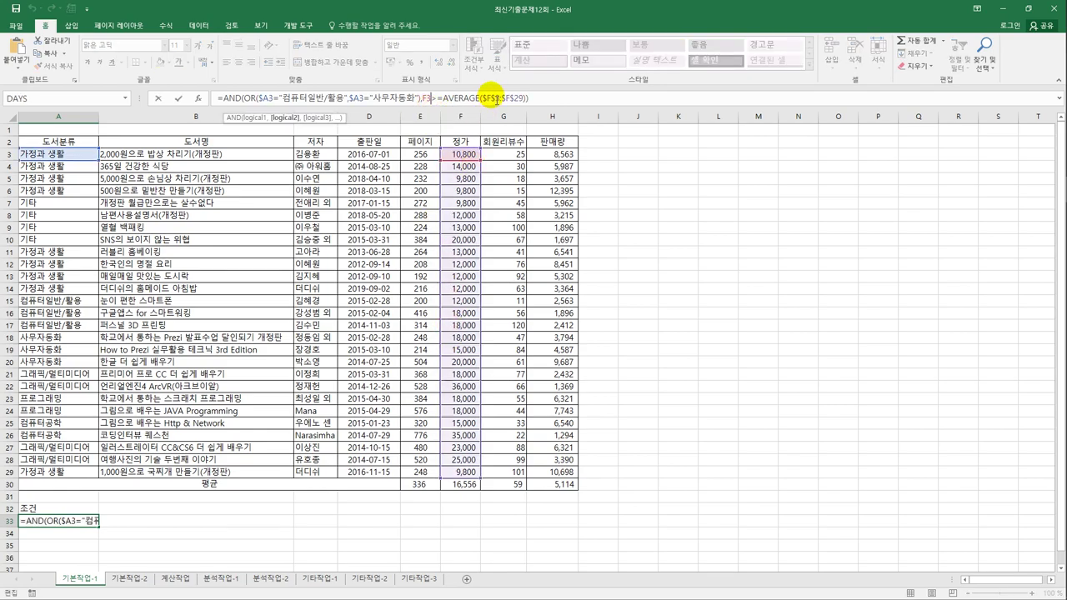
left_click(427, 99)
key("F4")
key("F4")
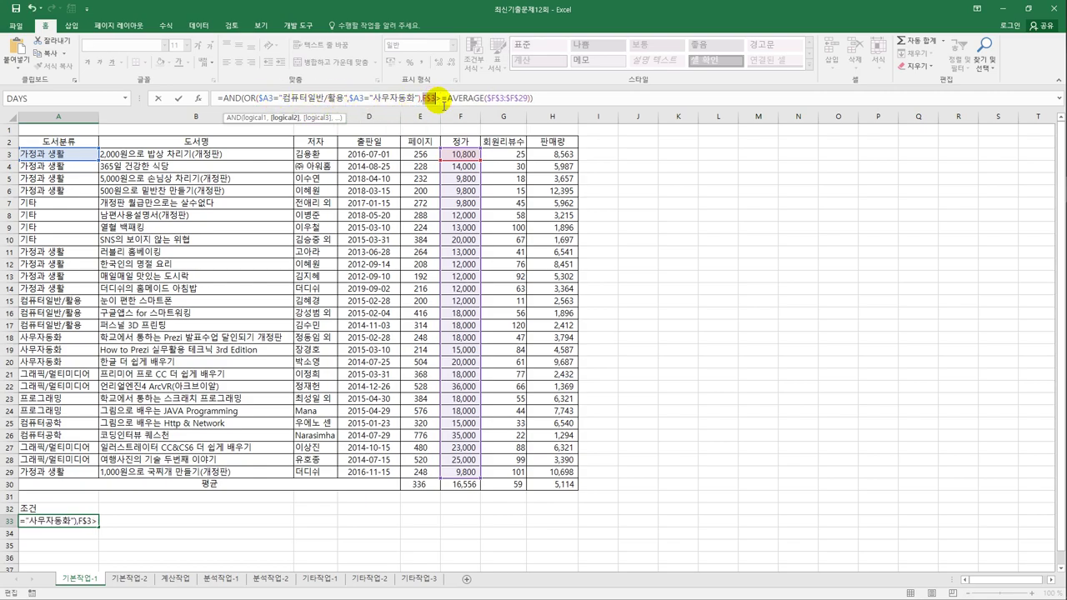
key("F4")
left_click(438, 100)
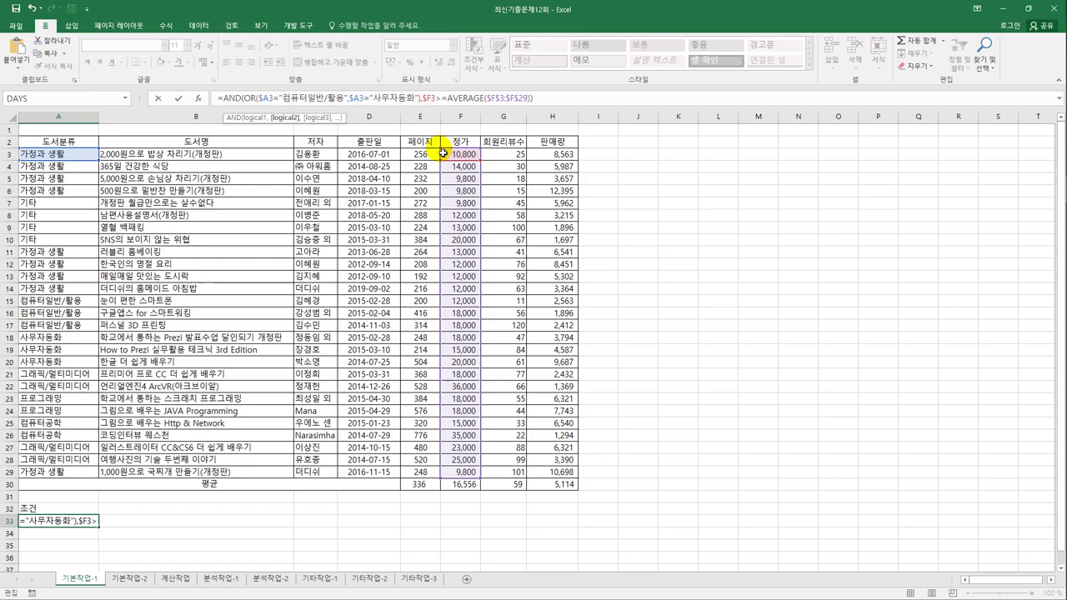
key("Return")
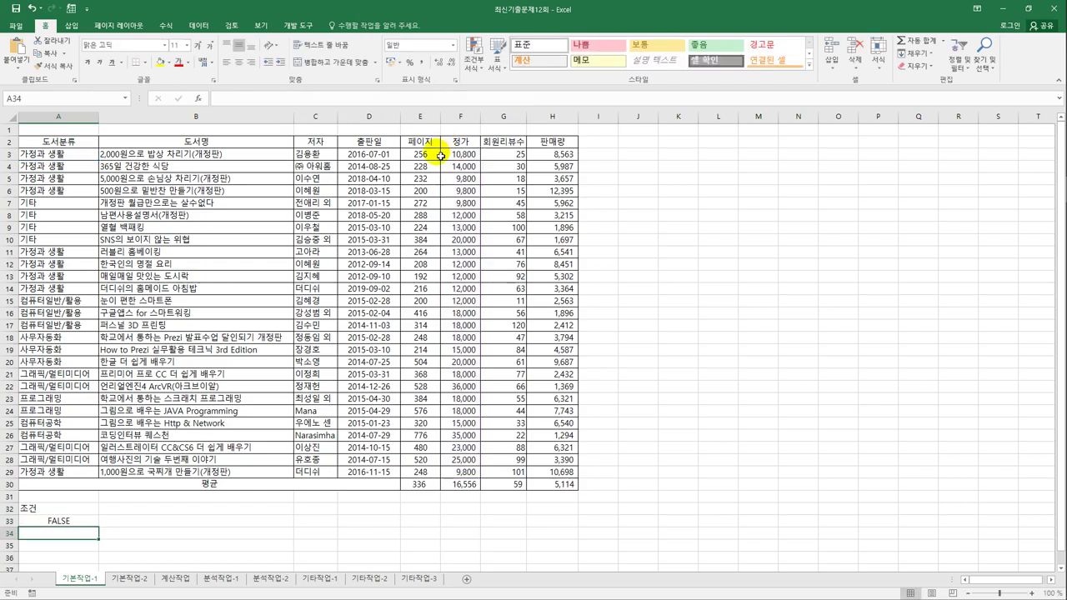
left_click(75, 523)
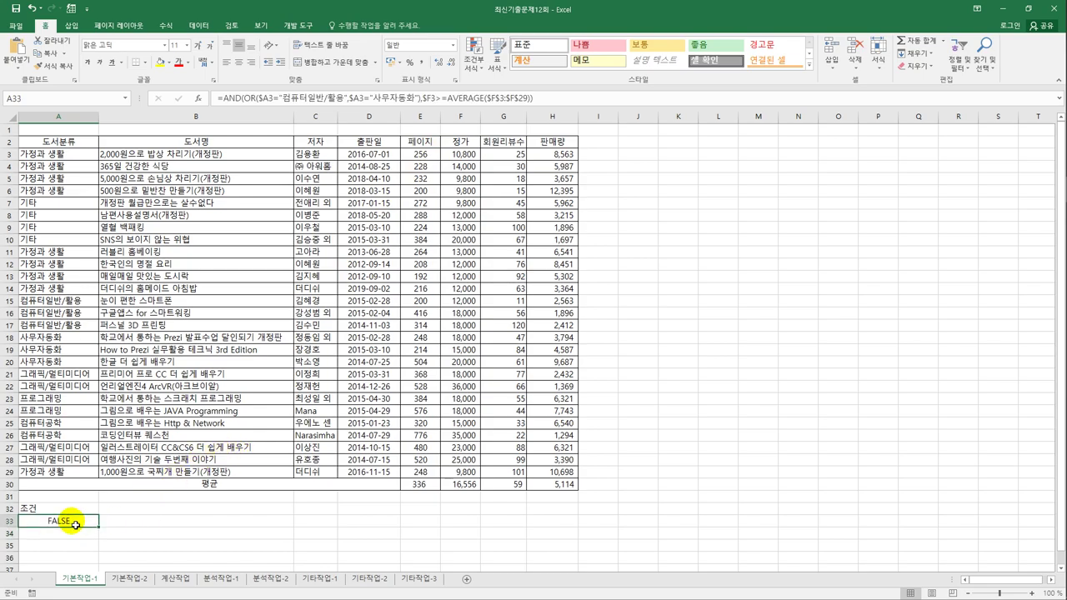
Step: Copy the headers 도서명, 페이지, 정가 and 판매량 from row 2 and paste them starting at B35
left_click(168, 148)
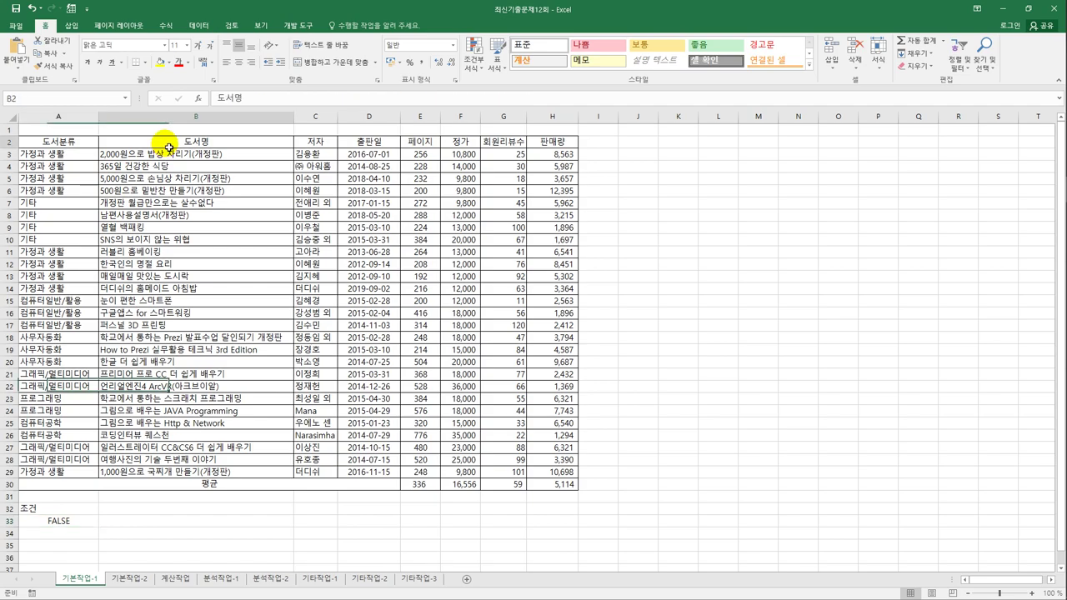
left_click(430, 143, "ctrl")
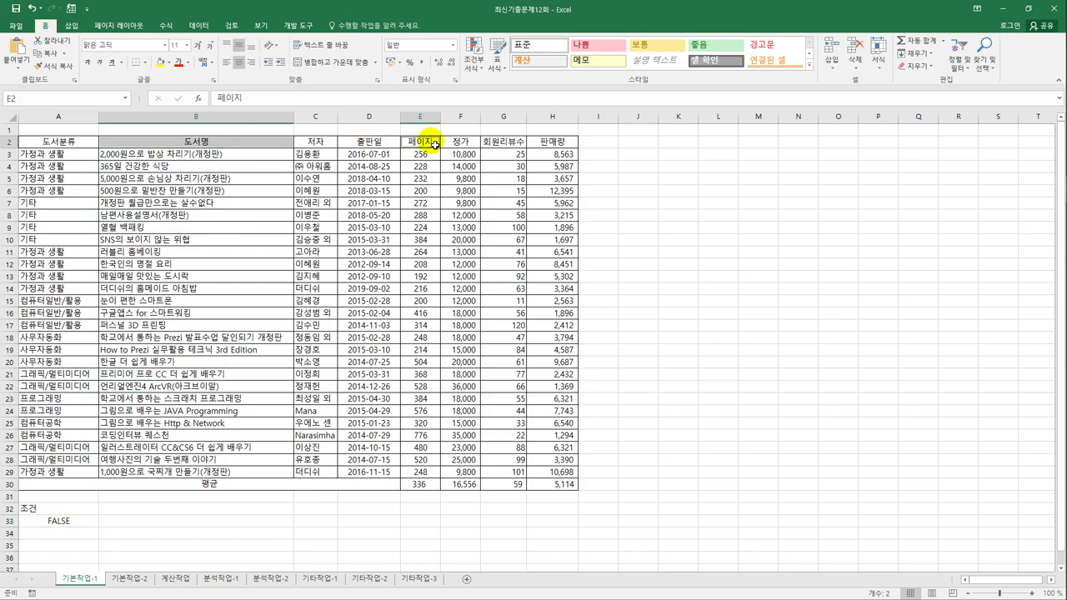
left_click(471, 143, "ctrl")
left_click(543, 140, "ctrl")
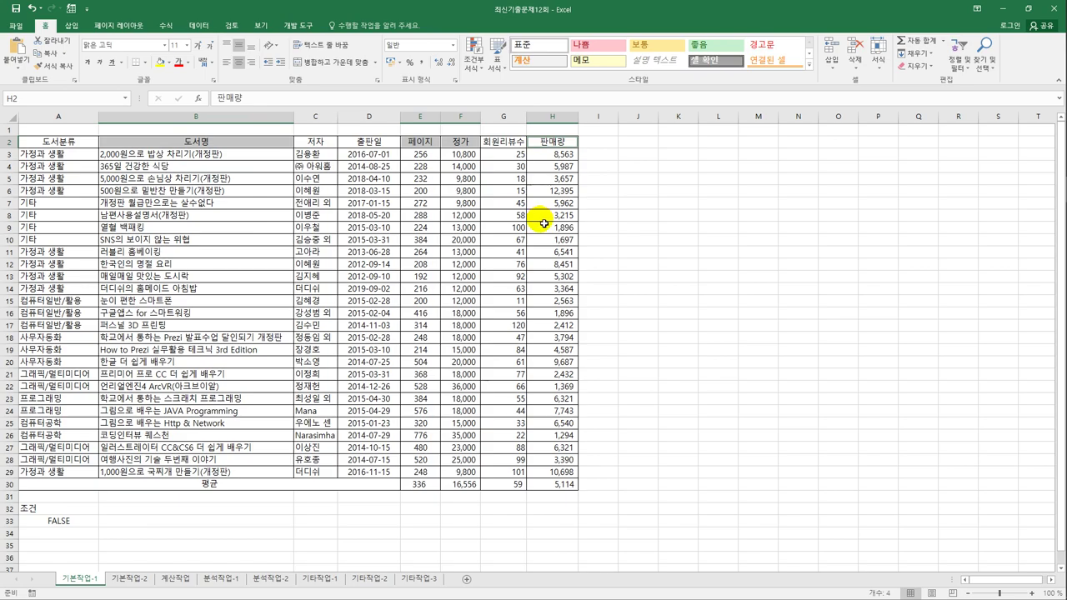
key("ctrl+c")
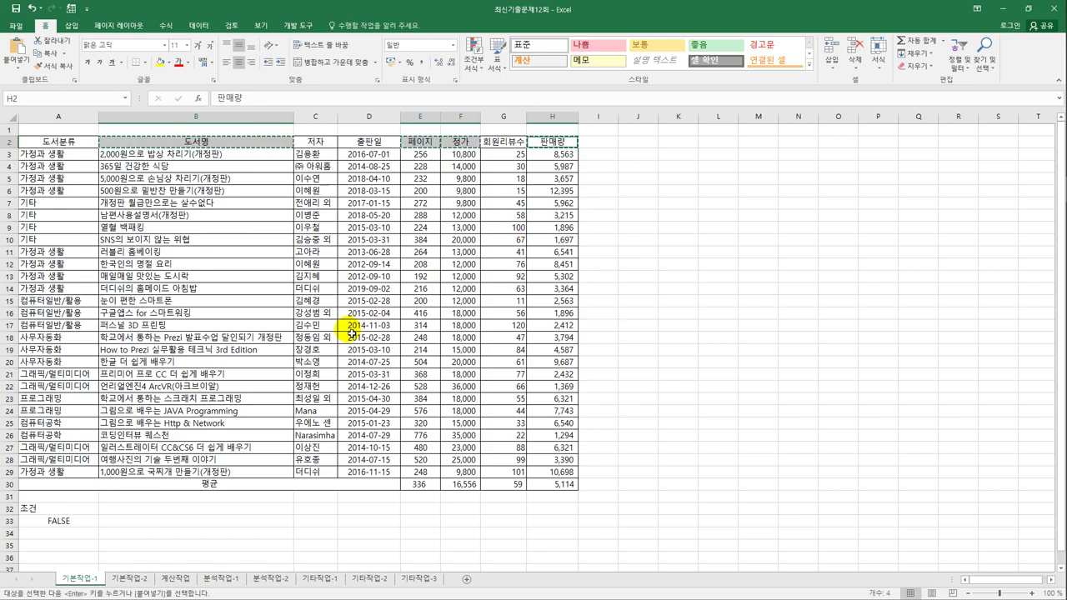
left_click(174, 550)
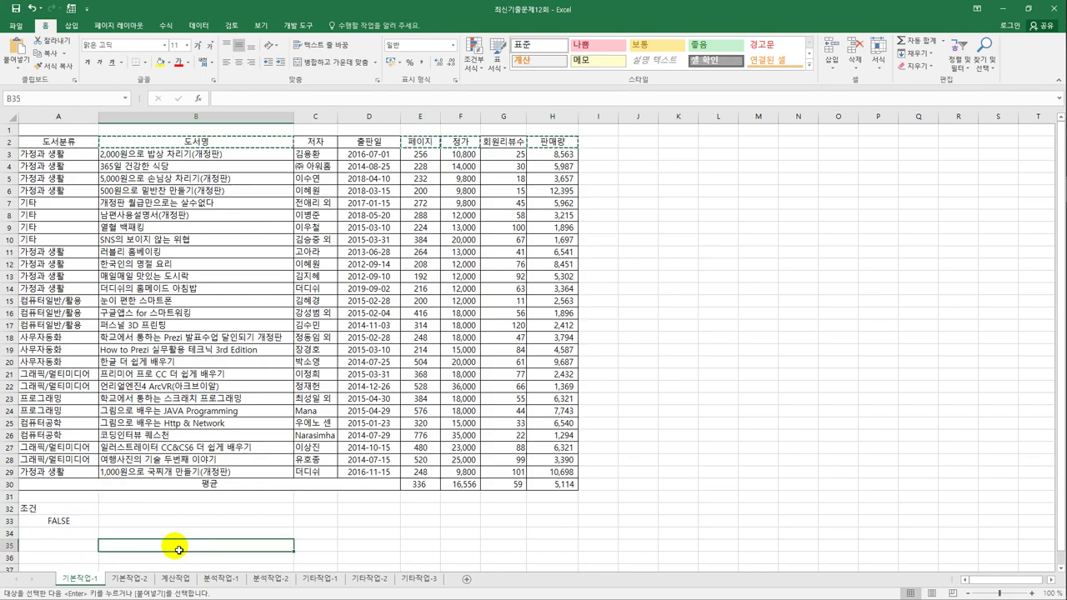
scroll(178, 551, "down", 1)
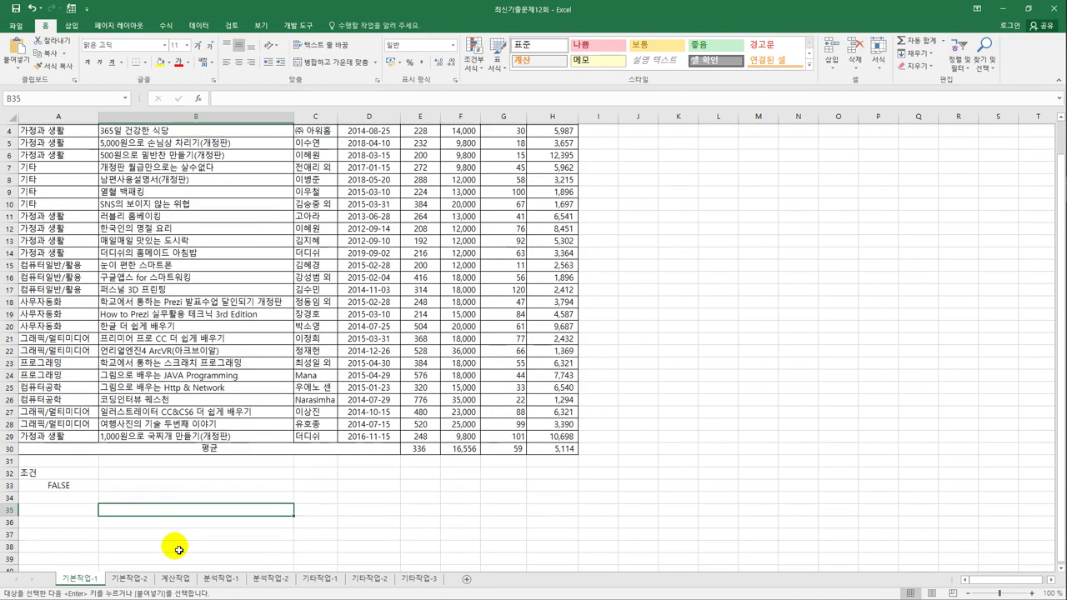
key("ctrl+v")
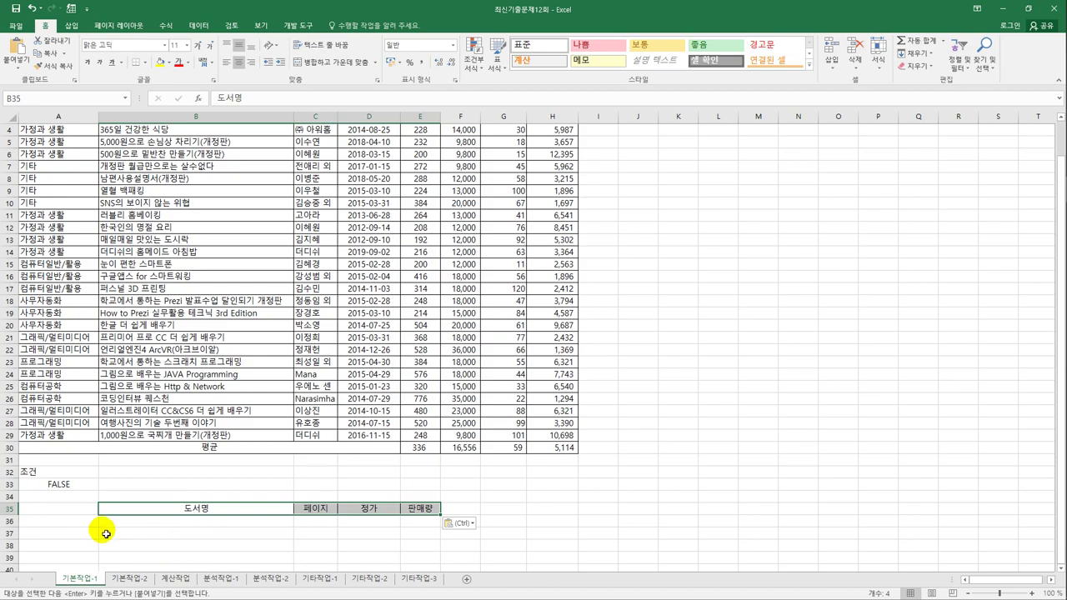
left_click_drag(65, 472, 73, 486)
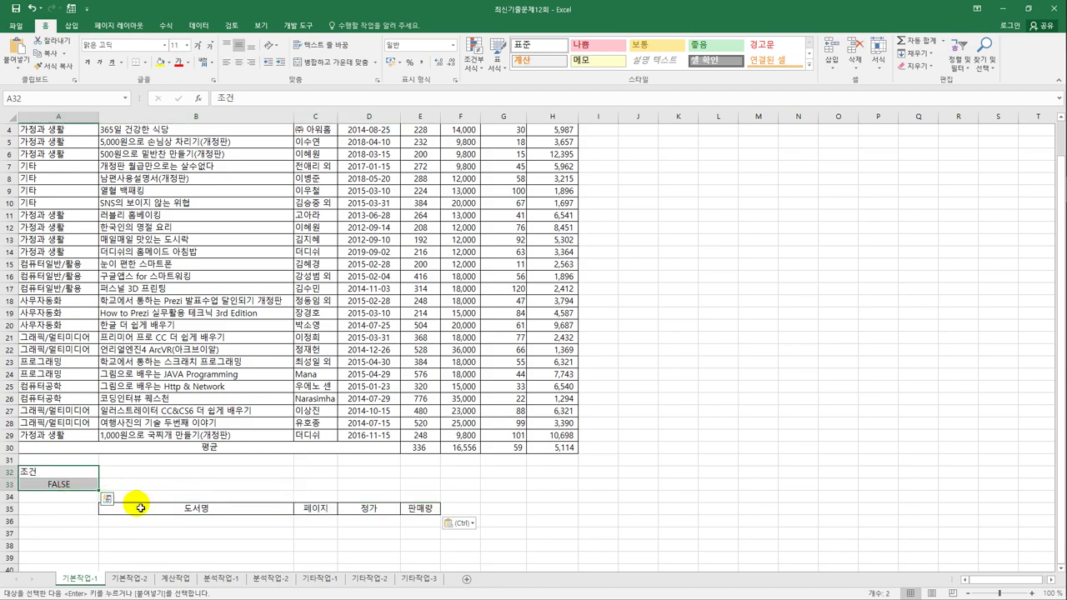
left_click_drag(139, 505, 244, 512)
scroll(205, 464, "up", 1)
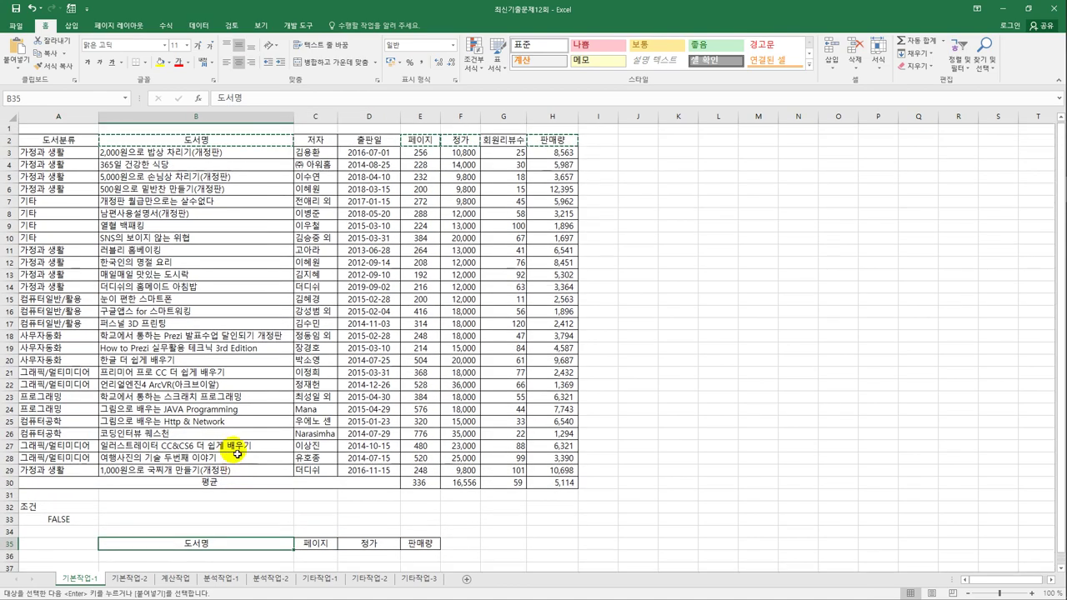
Step: Start an Advanced Filter on the book table with A2:H29 as the list range
left_click(195, 301)
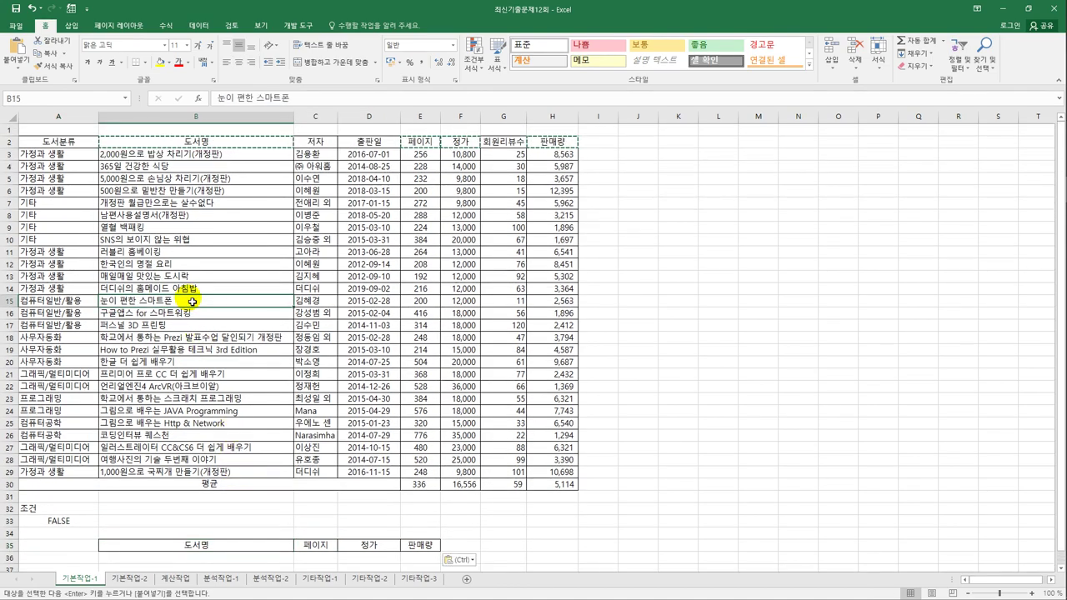
left_click(200, 25)
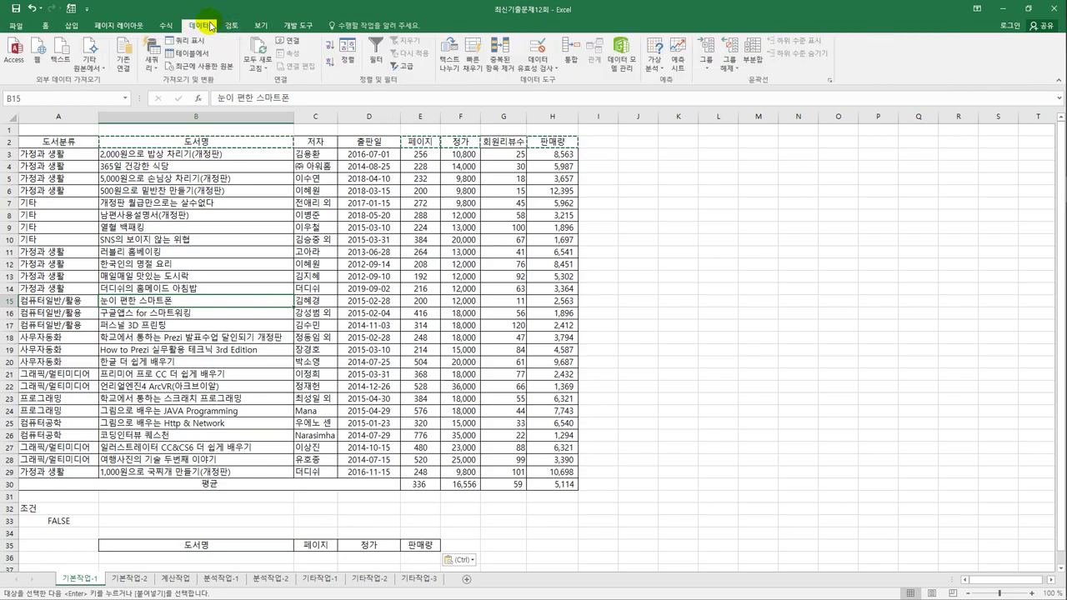
left_click(406, 66)
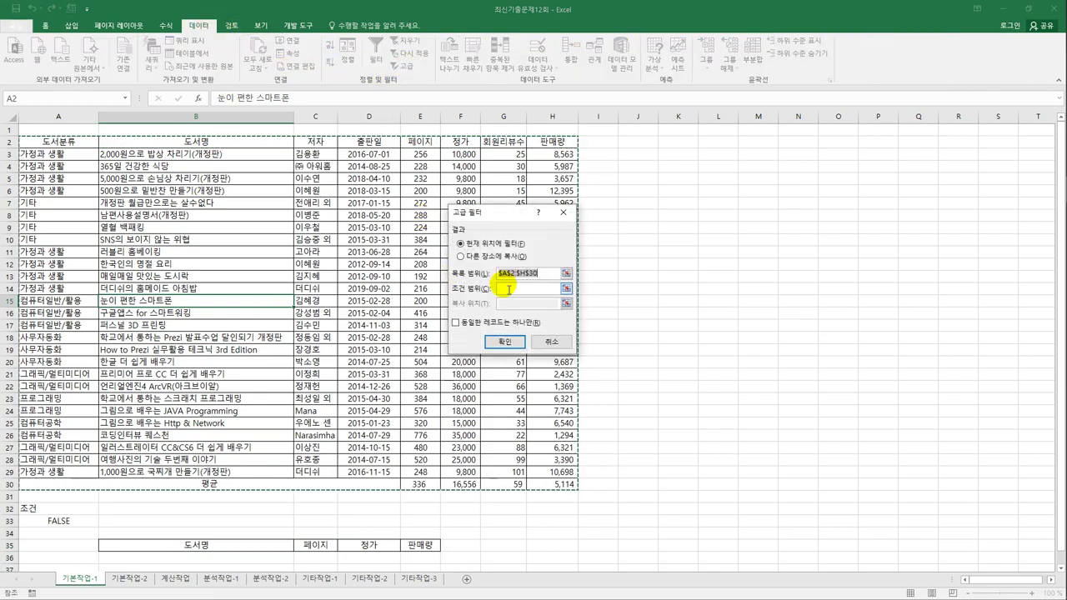
left_click(506, 288)
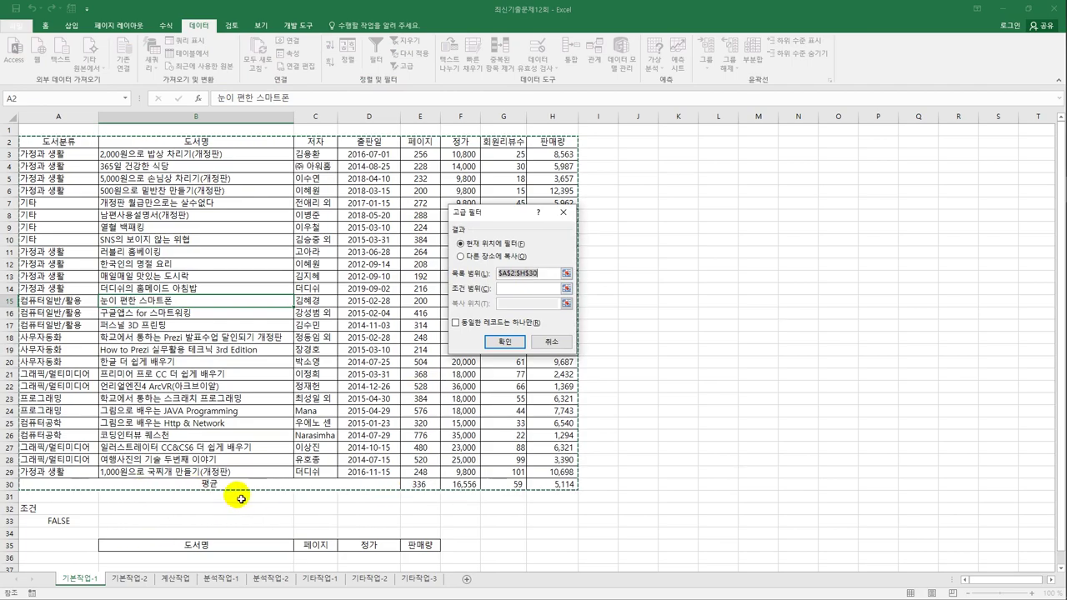
left_click_drag(54, 141, 540, 473)
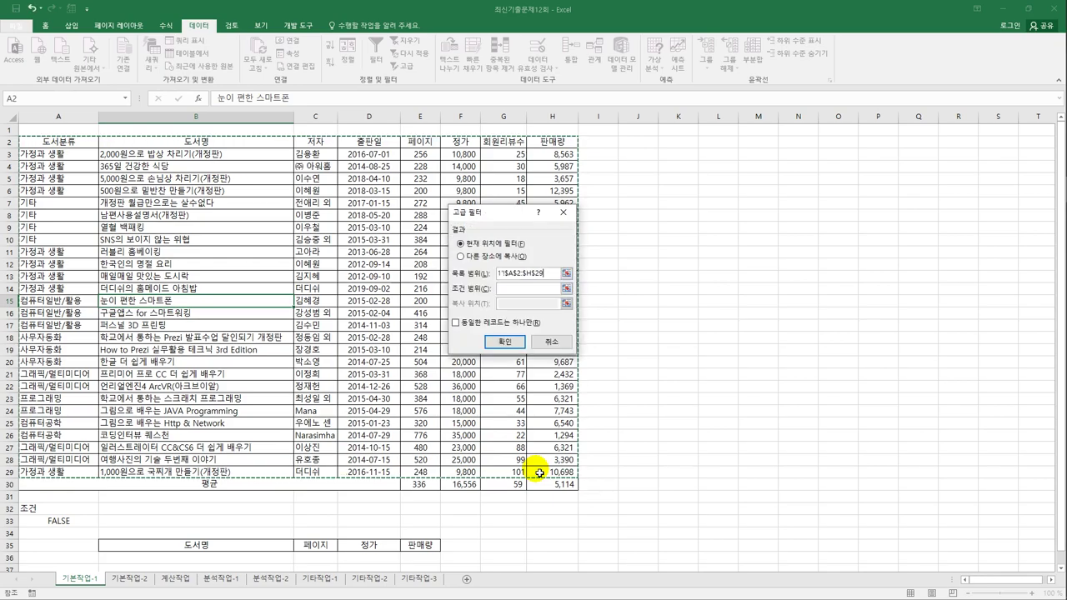
Step: Run the filter with criteria range A32:A33, copying the results to another location under the headers in B35:E35
left_click(507, 289)
left_click_drag(86, 507, 64, 524)
left_click(461, 256)
left_click(503, 303)
left_click_drag(249, 552, 426, 548)
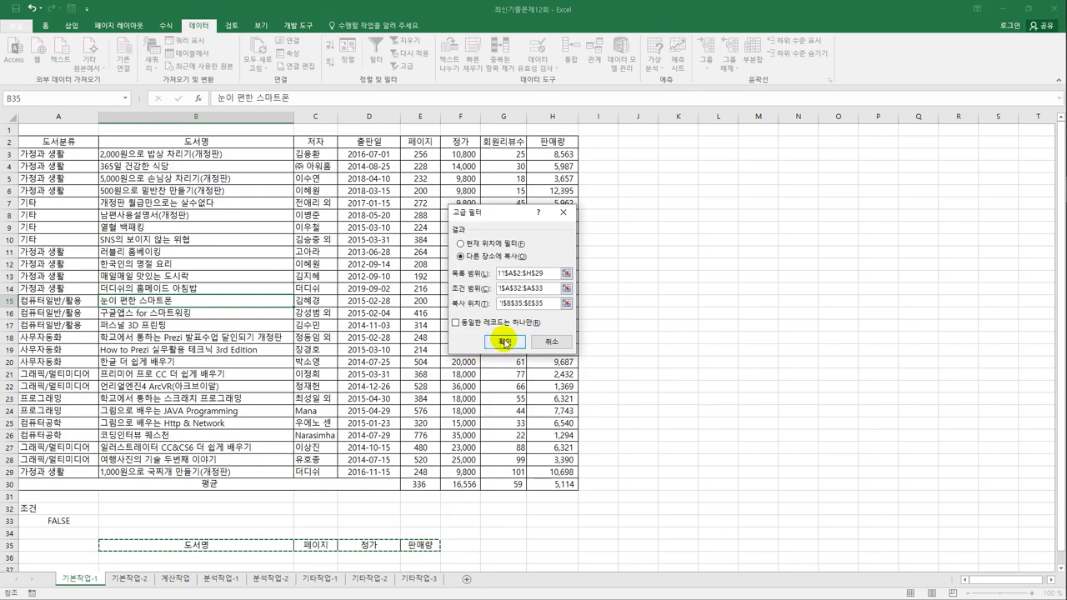
left_click(505, 342)
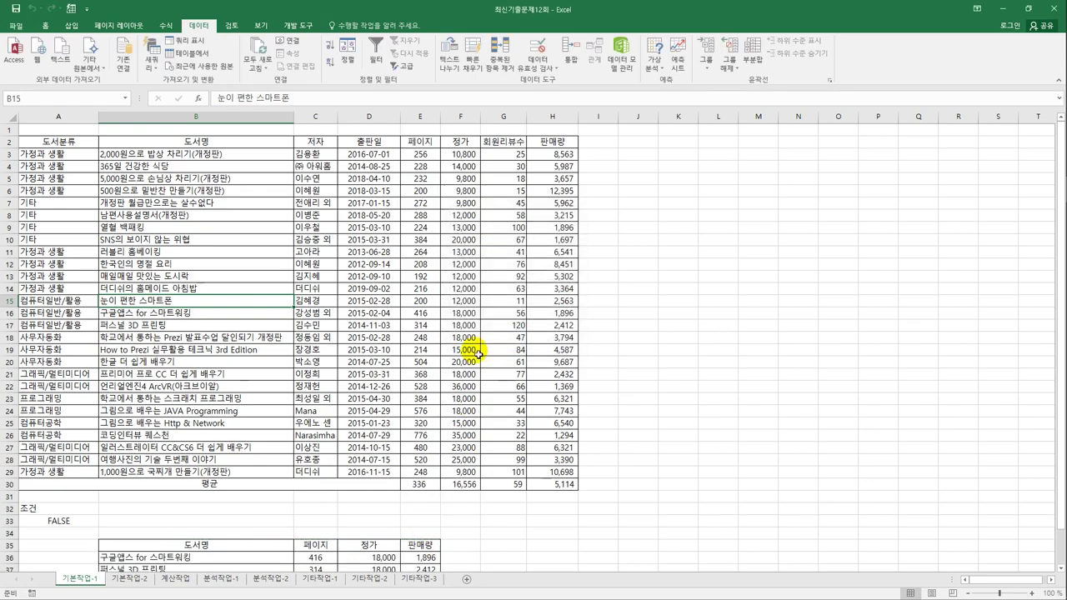
scroll(467, 352, "down", 2)
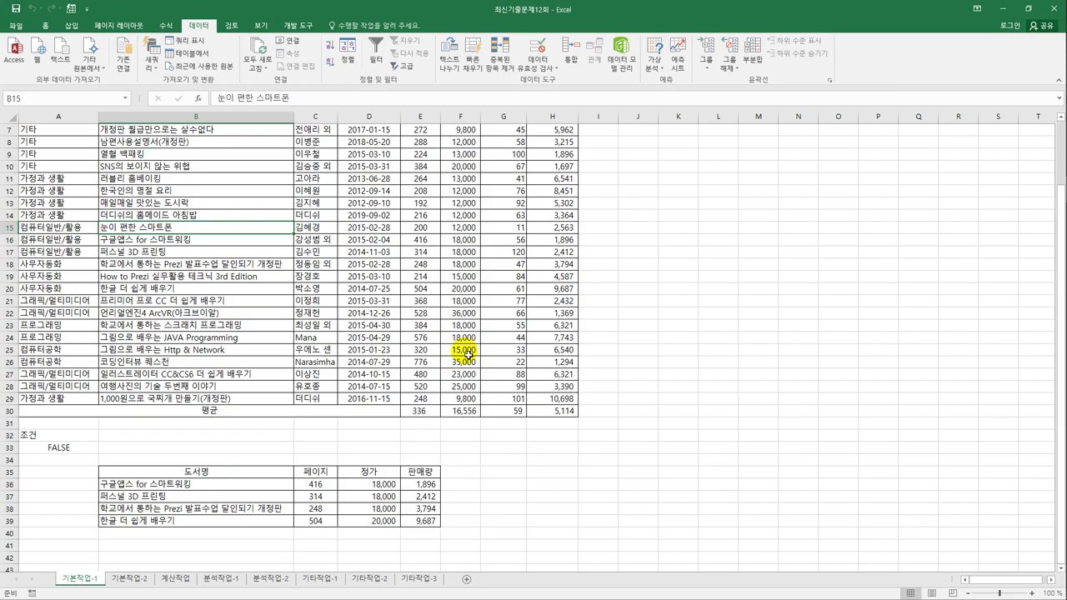
scroll(465, 352, "up", 2)
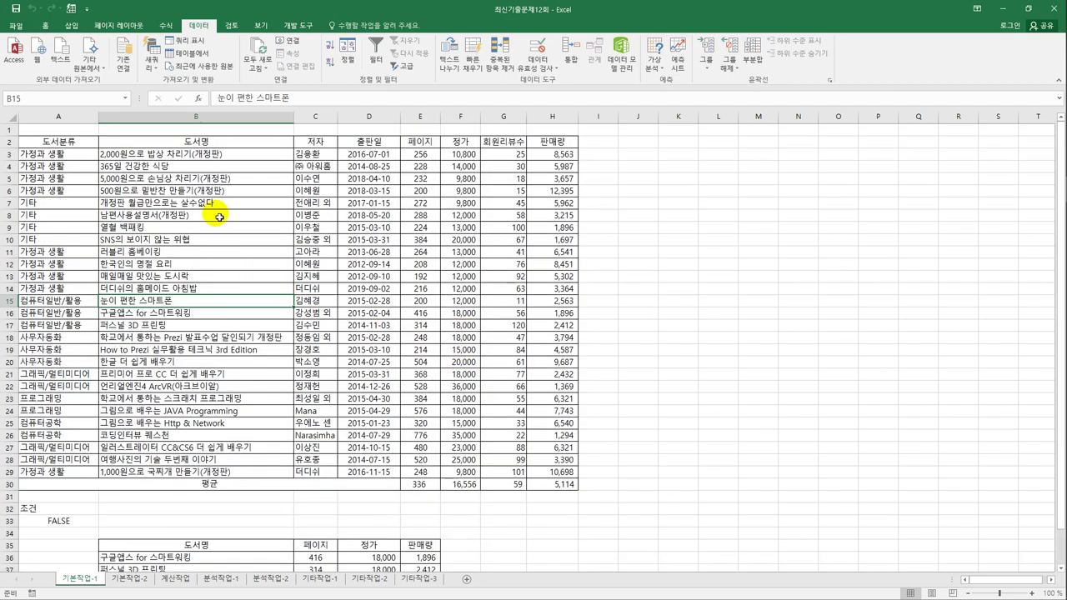
Step: Create a new conditional formatting rule for A3:H29 that uses a formula to determine which cells to format
left_click_drag(86, 156, 550, 473)
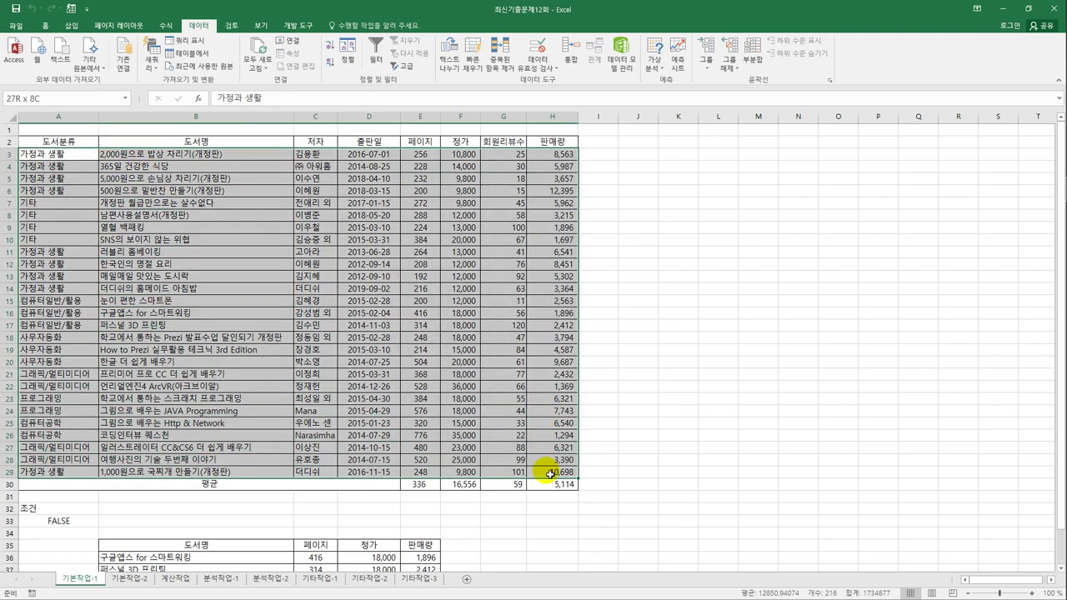
left_click(46, 25)
left_click(474, 57)
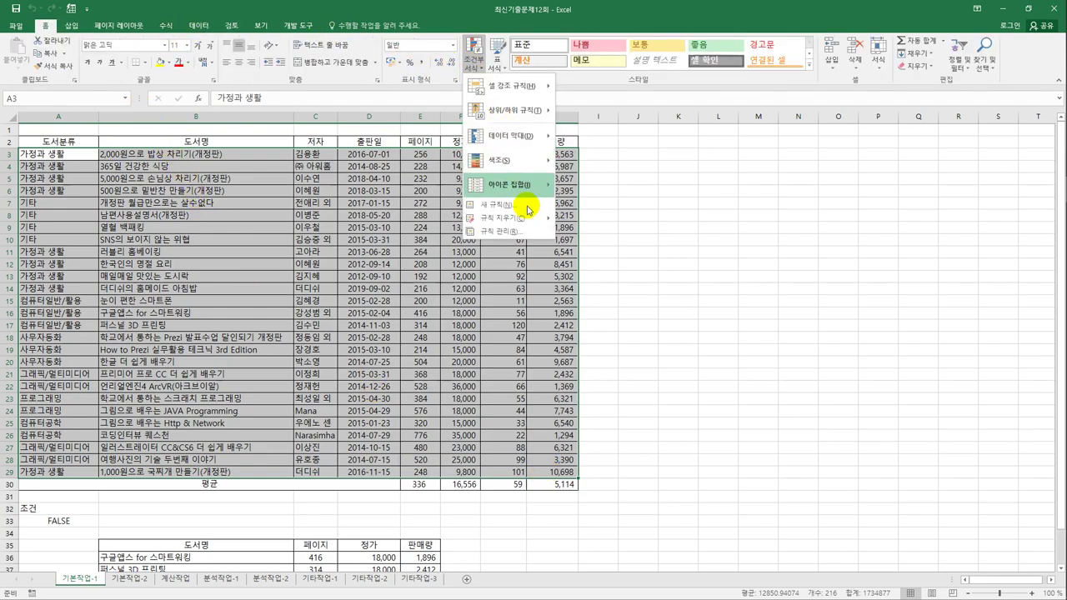
left_click(517, 206)
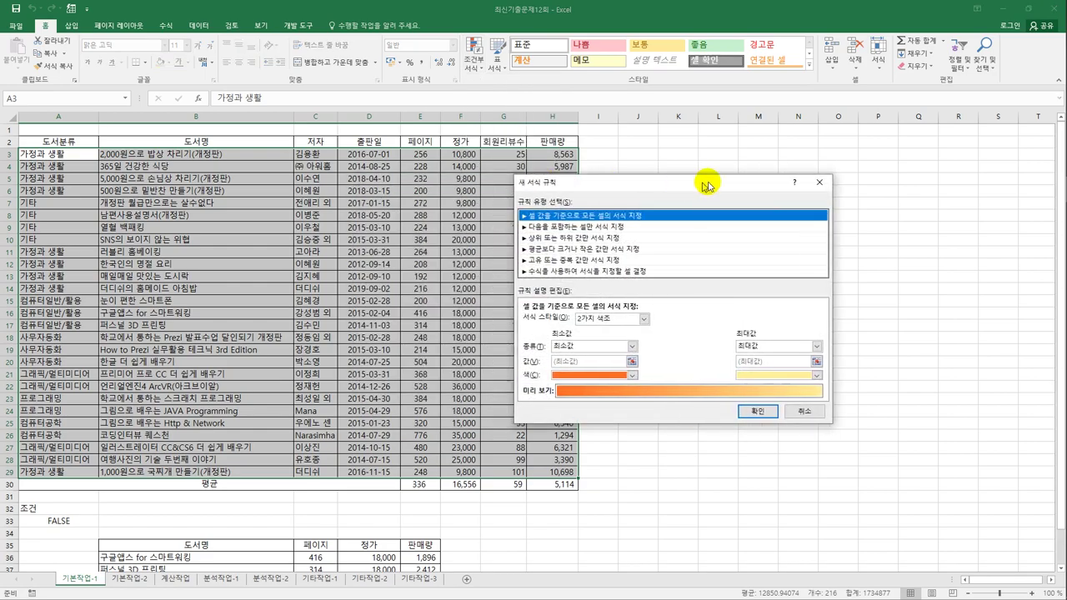
left_click(695, 264)
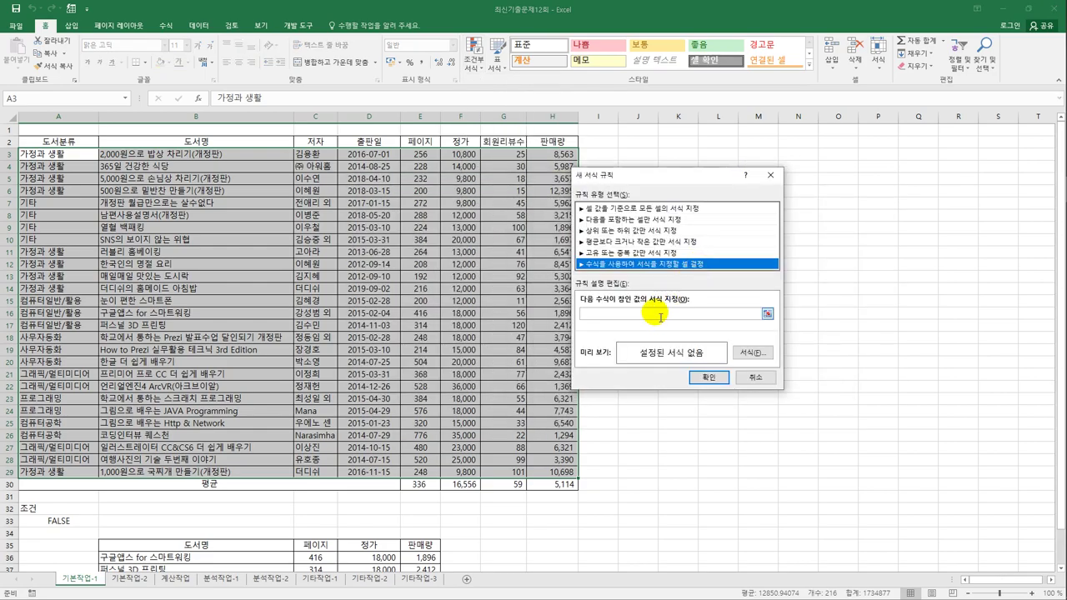
left_click(660, 315)
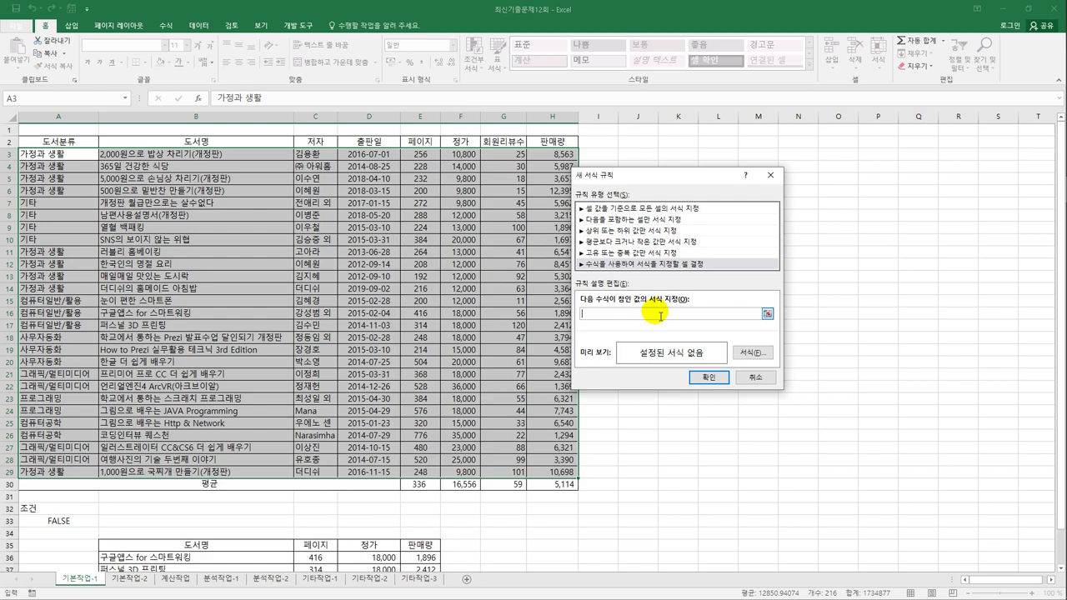
Step: Begin the rule's AND formula with the condition year(today())-year($D3)>=2 and start the second argument with year(today
type("=and(")
type("year(today())-year(")
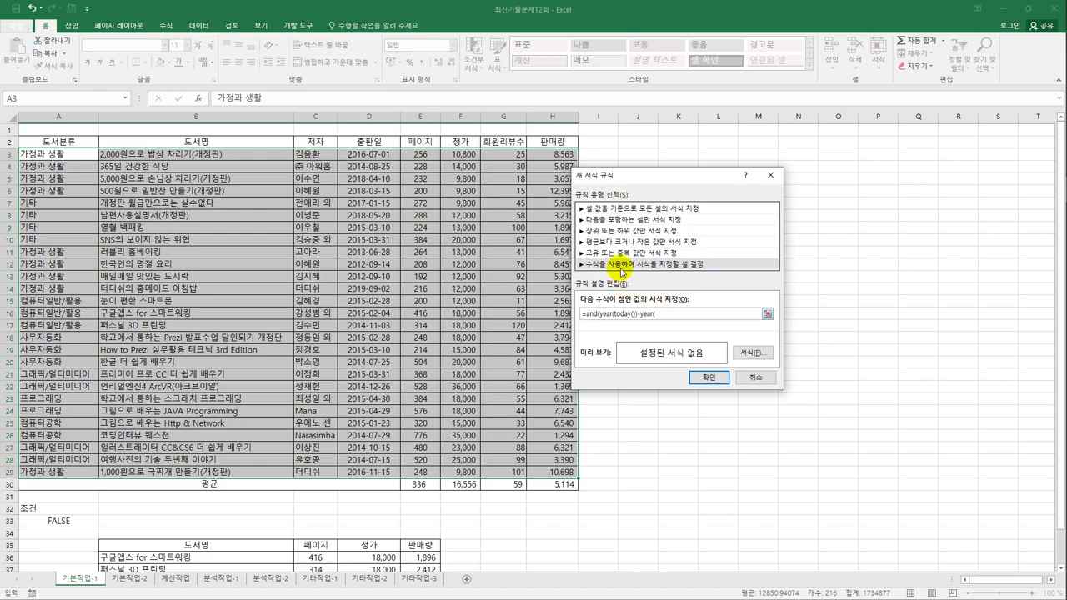
left_click(367, 157)
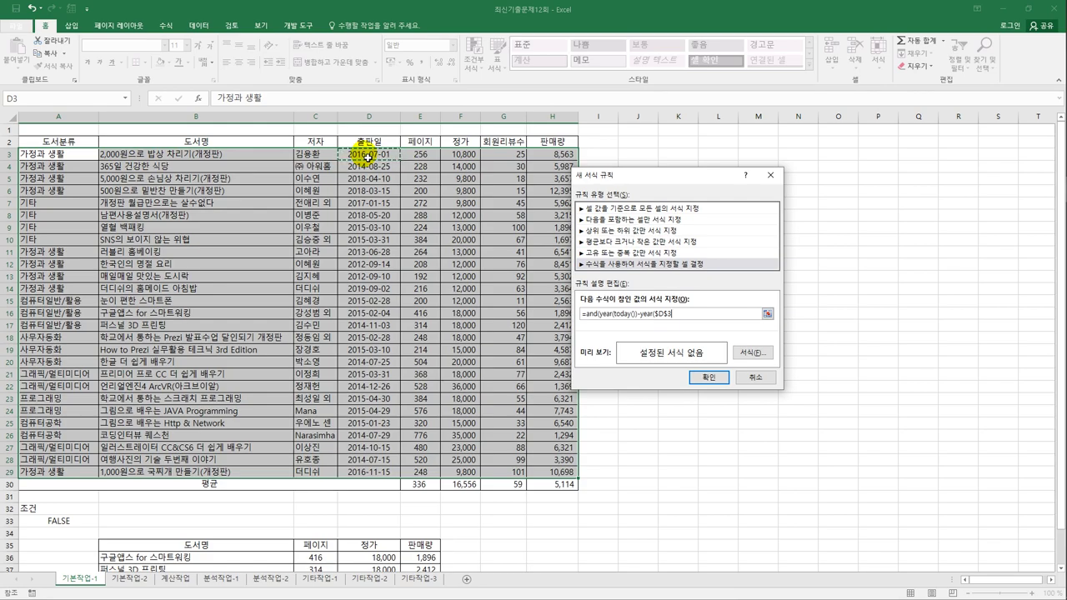
key("F4")
key("F4")
type(")>=2,year(today")
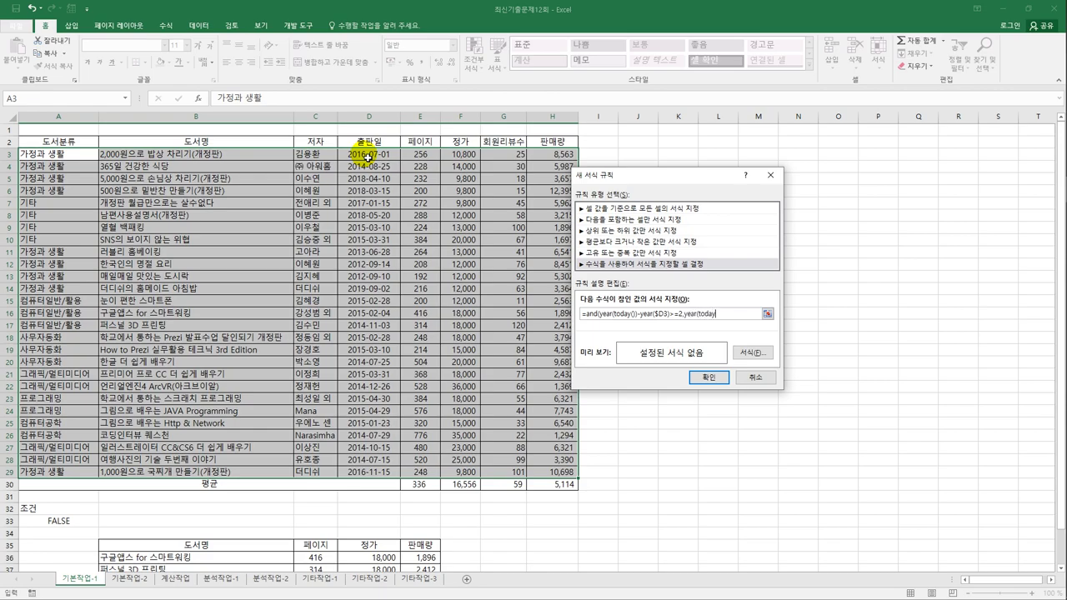
Step: Complete the rule formula with the second condition year(today())-year($D3)<=4
type("())-year(")
left_click(368, 155)
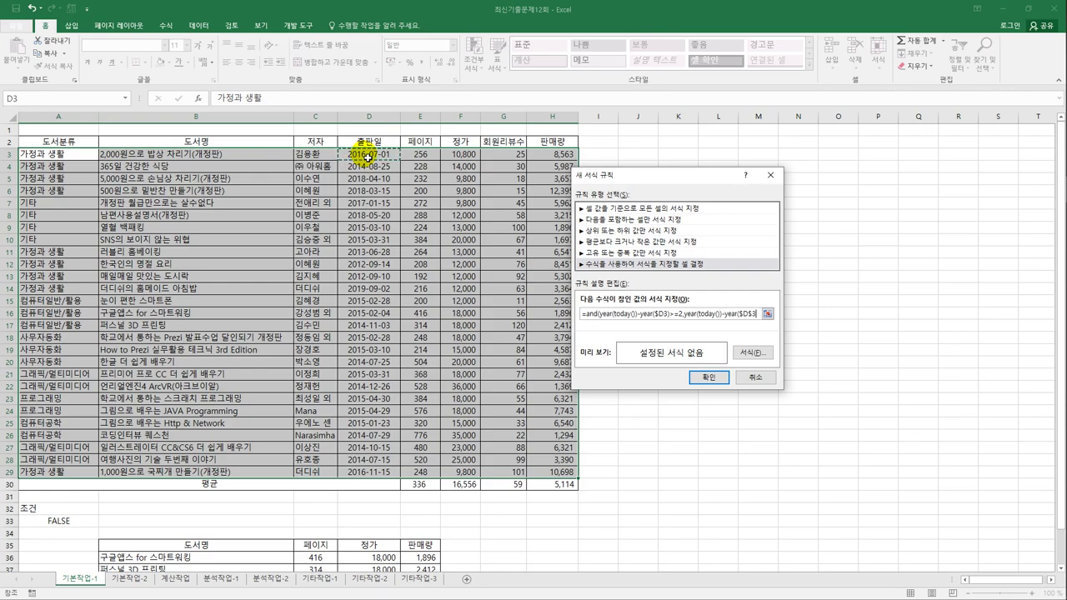
key("F4")
key("F4")
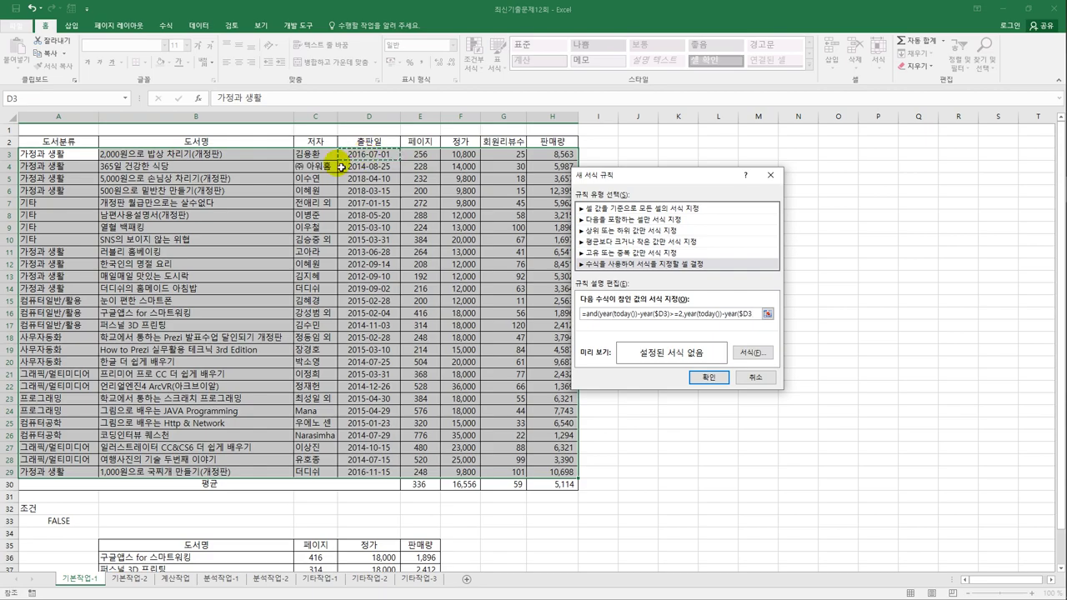
type(")<=4")
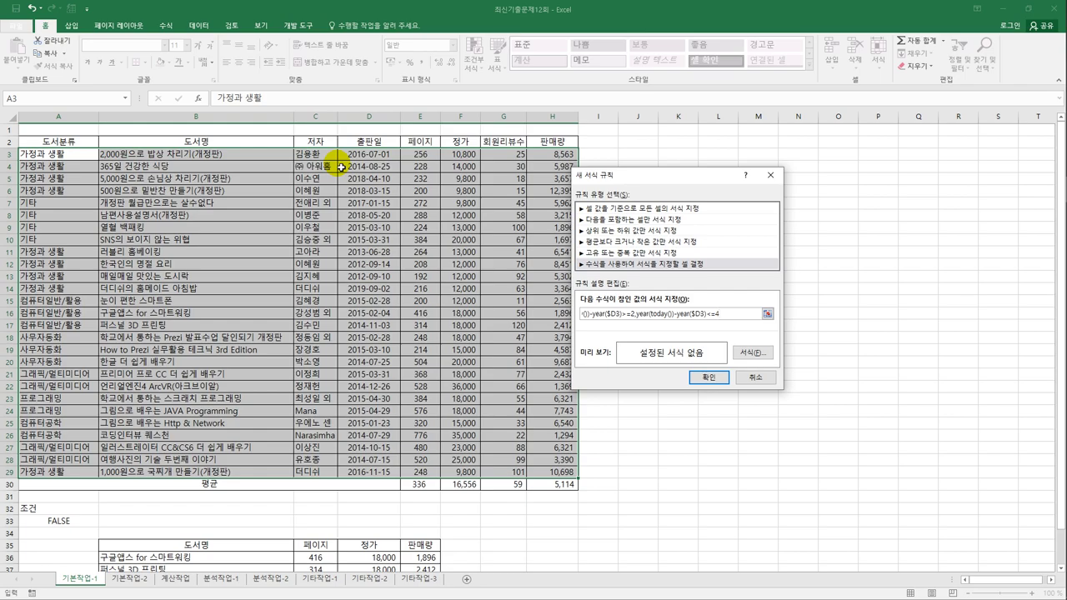
type(")")
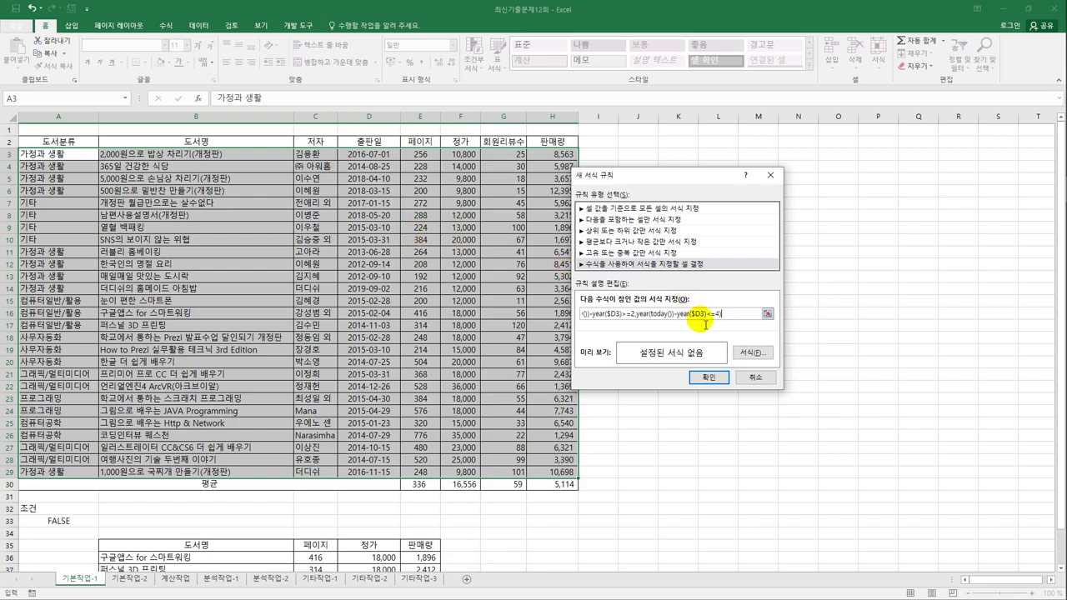
Step: Format the rule's matching rows with font style 굵은 기울임꼴 and the standard blue font colour, and apply the rule
left_click(750, 352)
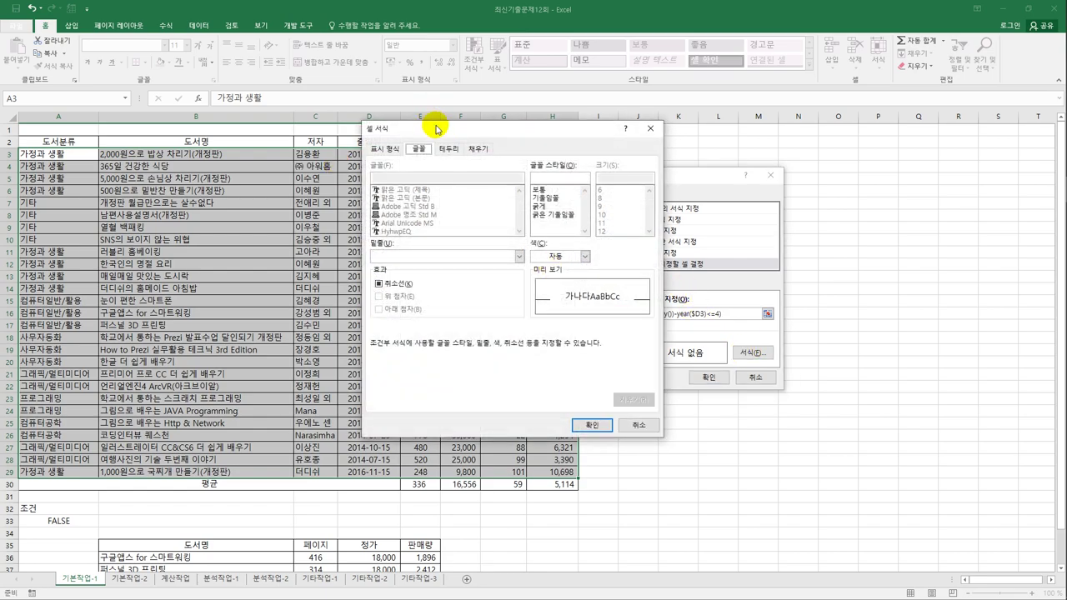
left_click_drag(438, 129, 261, 127)
left_click(372, 207)
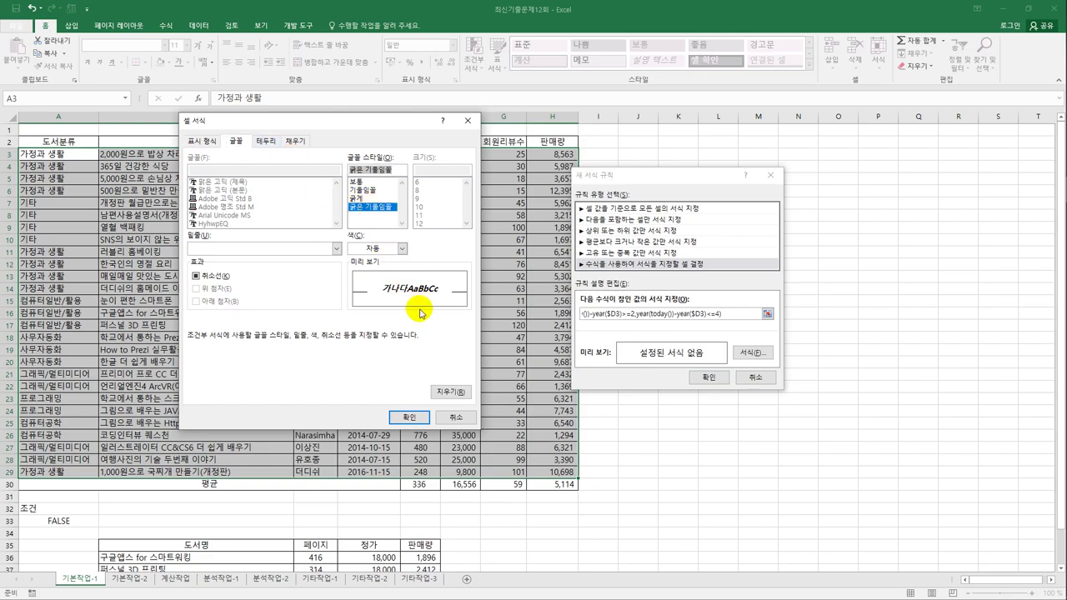
left_click(403, 249)
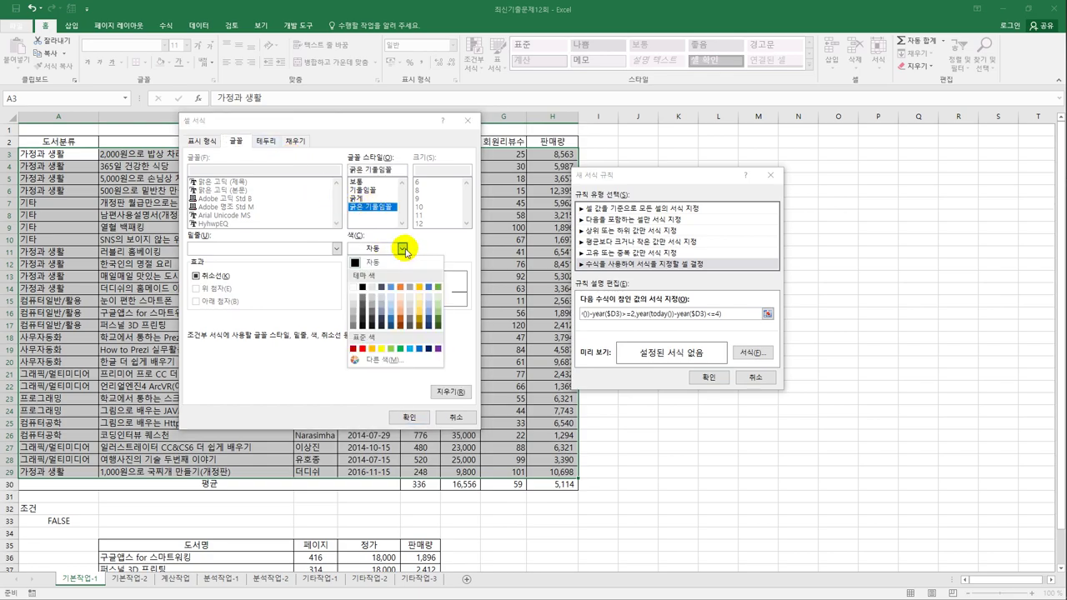
left_click(420, 350)
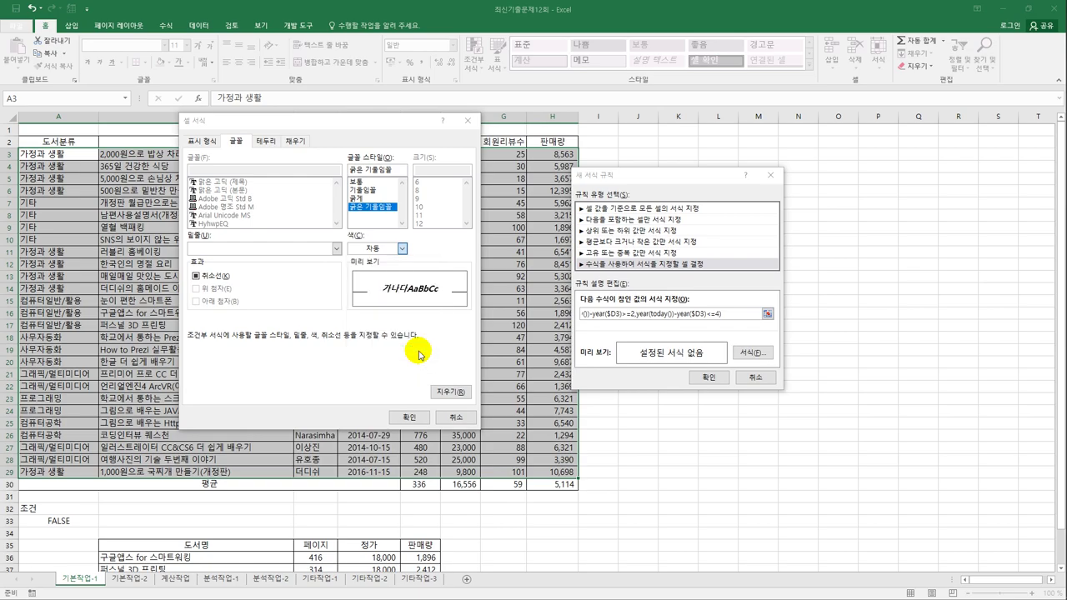
left_click(409, 417)
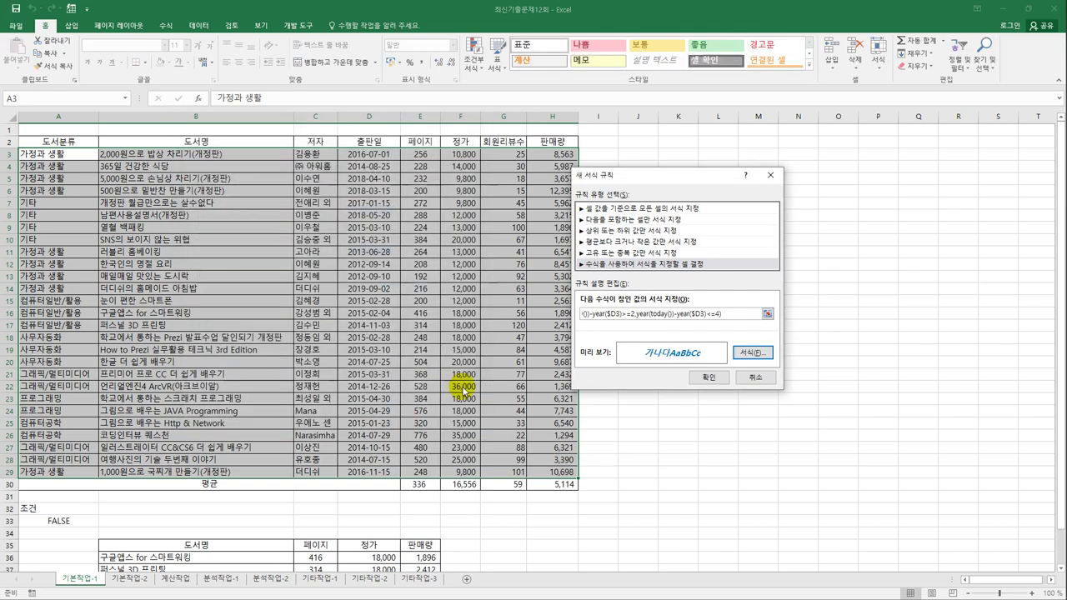
left_click(701, 377)
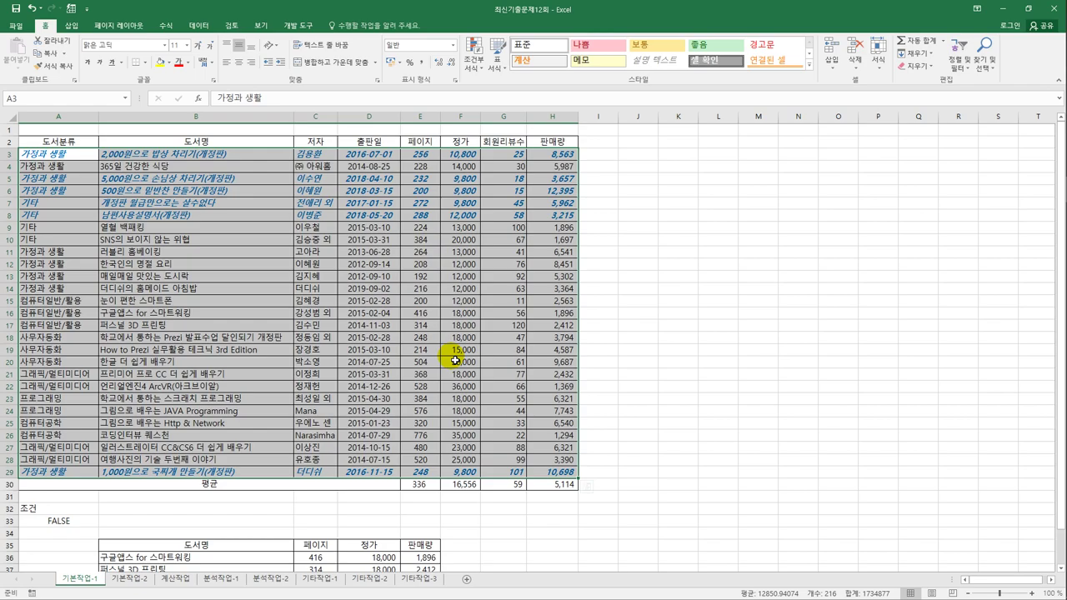
Step: On sheet 기본작업-2, turn on the 숨김 protection option for the average formulas in E30:H30
left_click(137, 580)
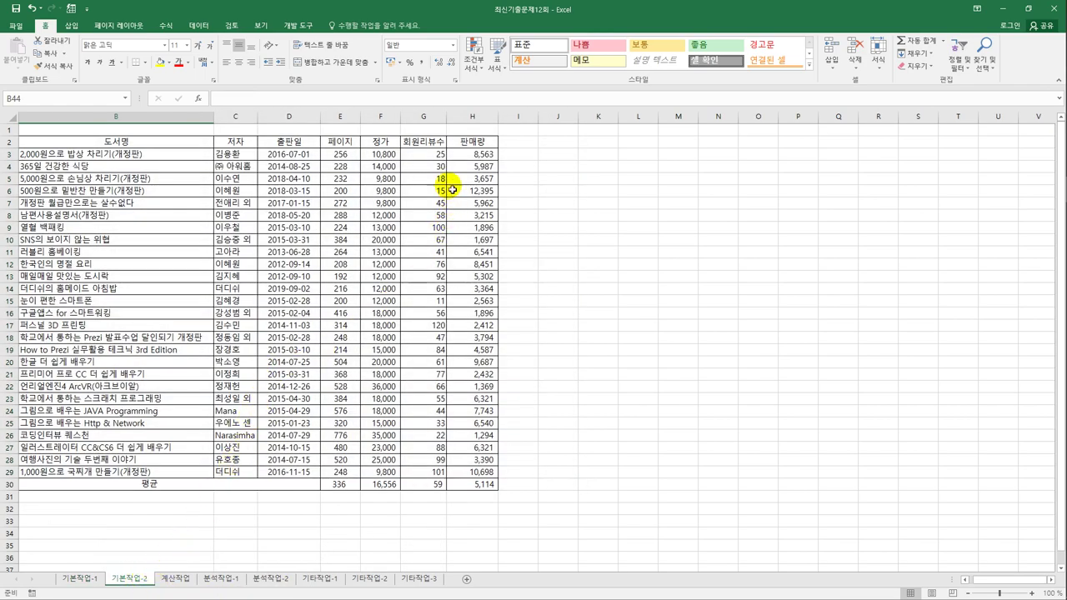
left_click(349, 487)
left_click_drag(349, 487, 488, 487)
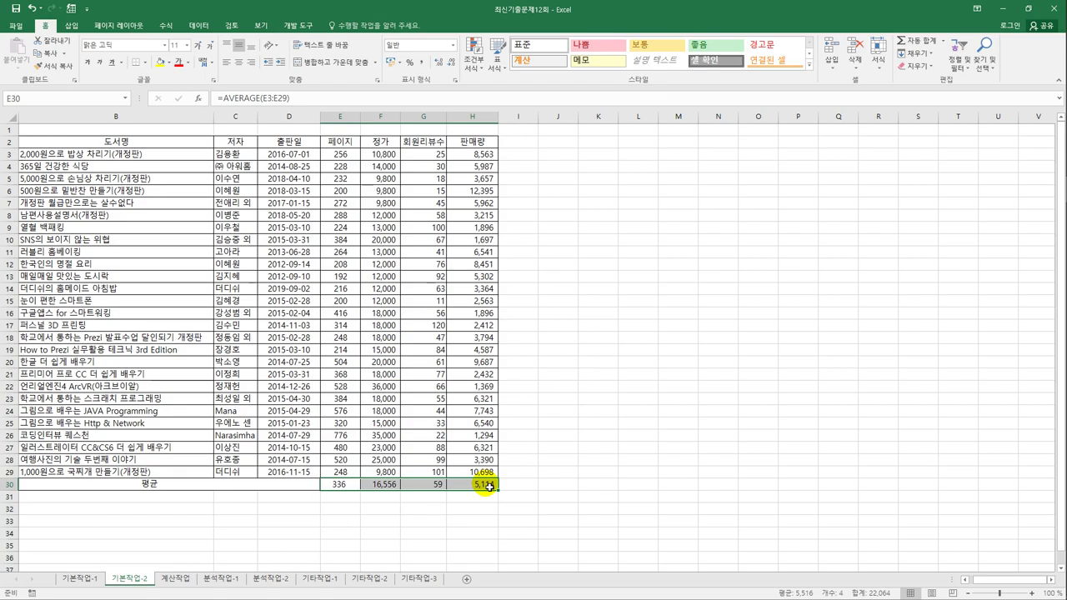
right_click(488, 485)
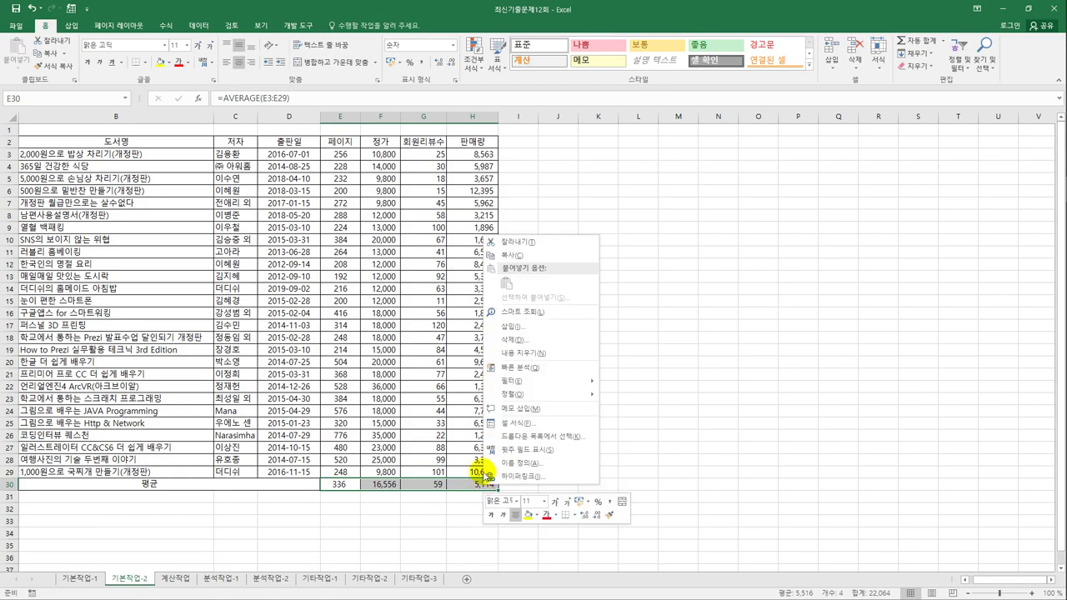
left_click(528, 424)
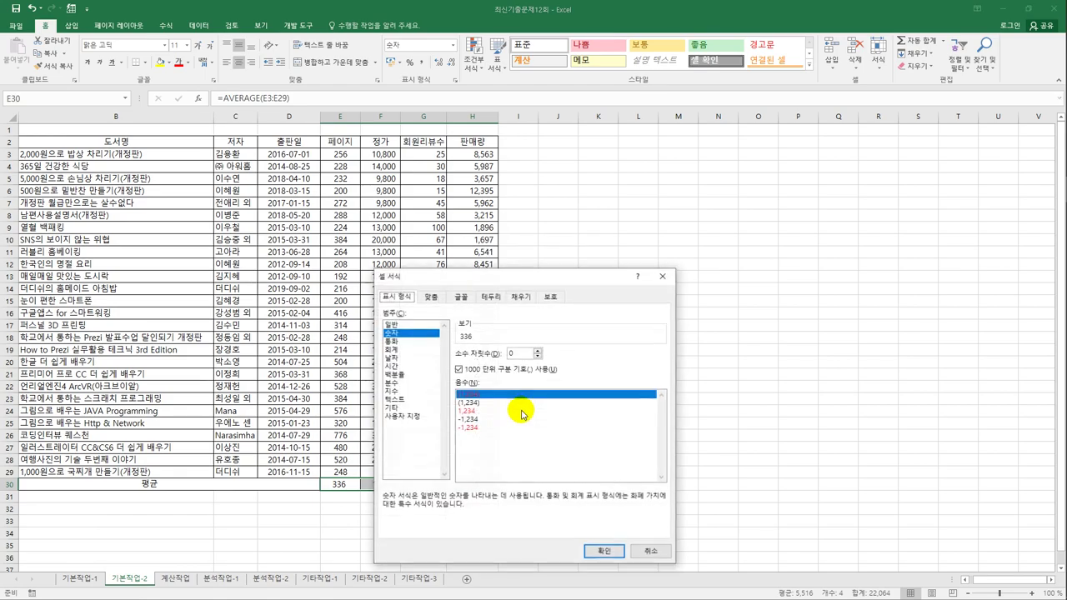
left_click(549, 297)
left_click_drag(542, 276, 686, 155)
left_click(546, 205)
left_click(747, 430)
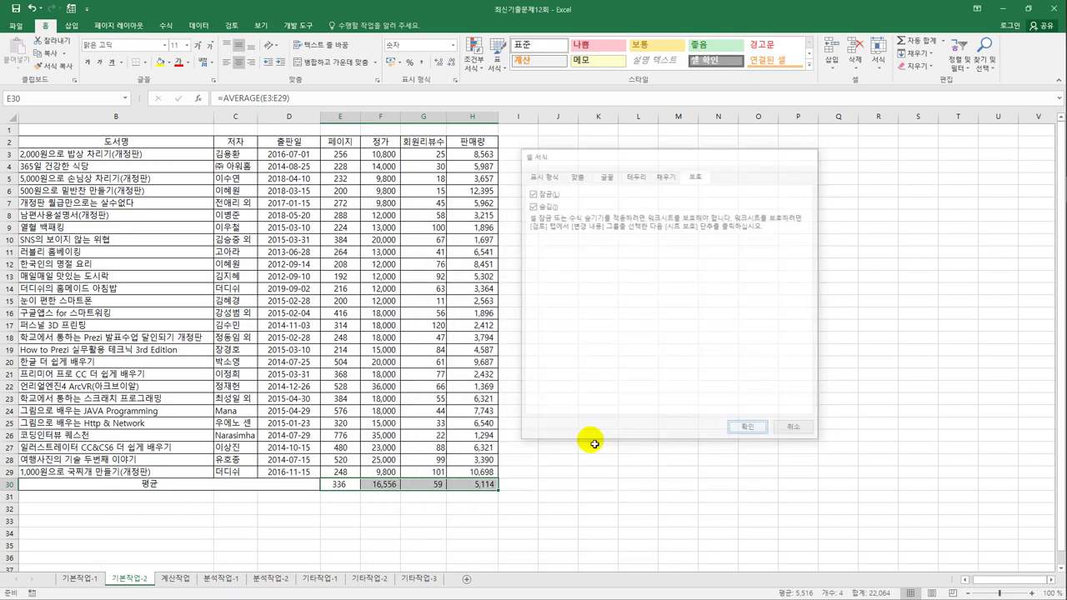
left_click(479, 486)
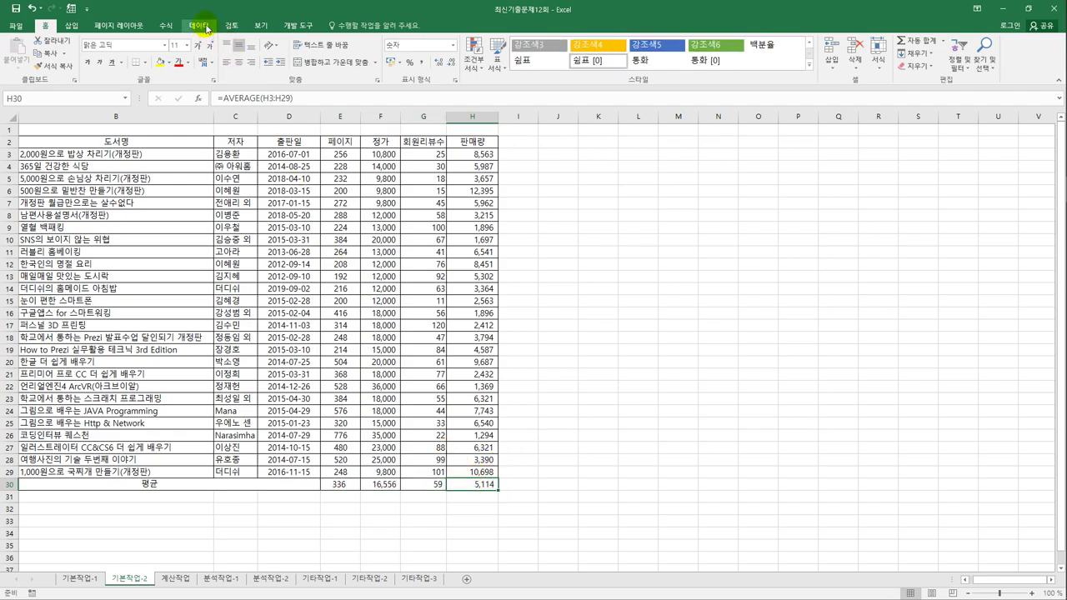
Step: Protect sheet 기본작업-2 without a password, allowing 잠긴 셀 선택, 잠기지 않은 셀 선택 and 셀 서식
left_click(231, 25)
left_click(321, 66)
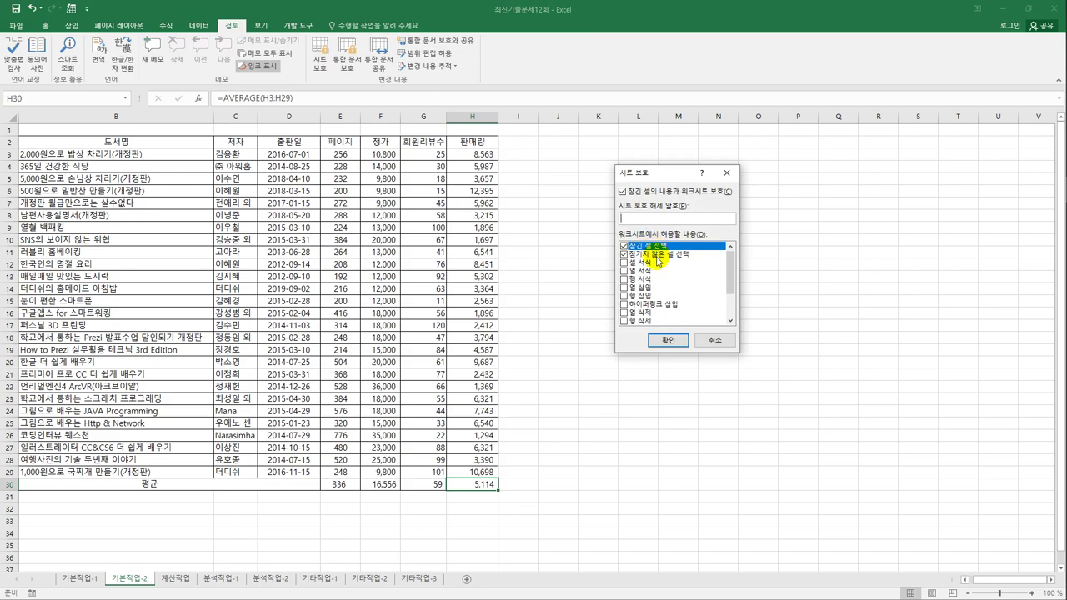
left_click(644, 263)
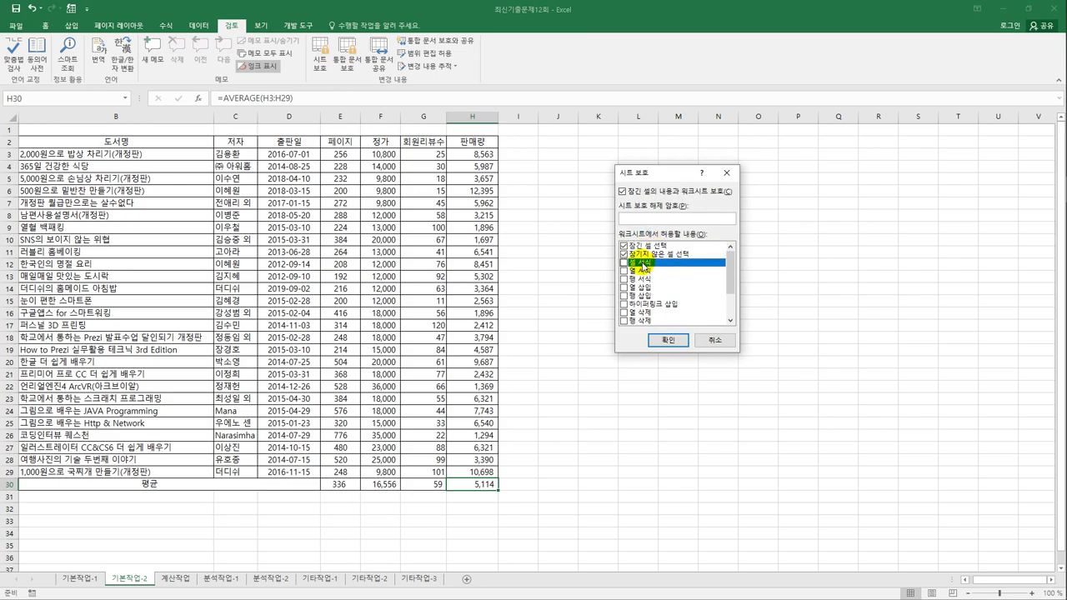
left_click(623, 263)
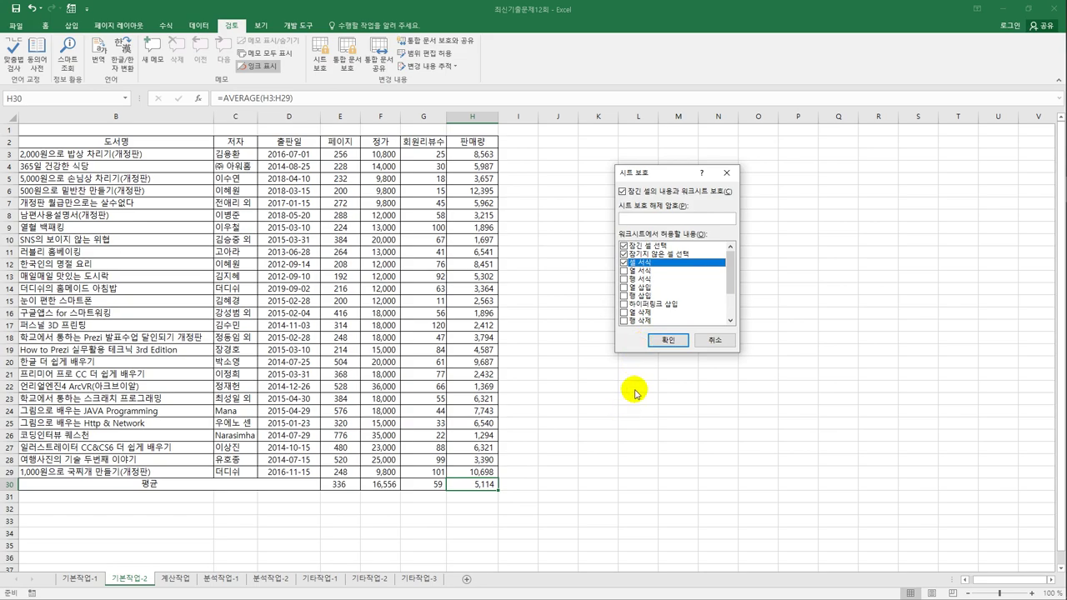
left_click(666, 349)
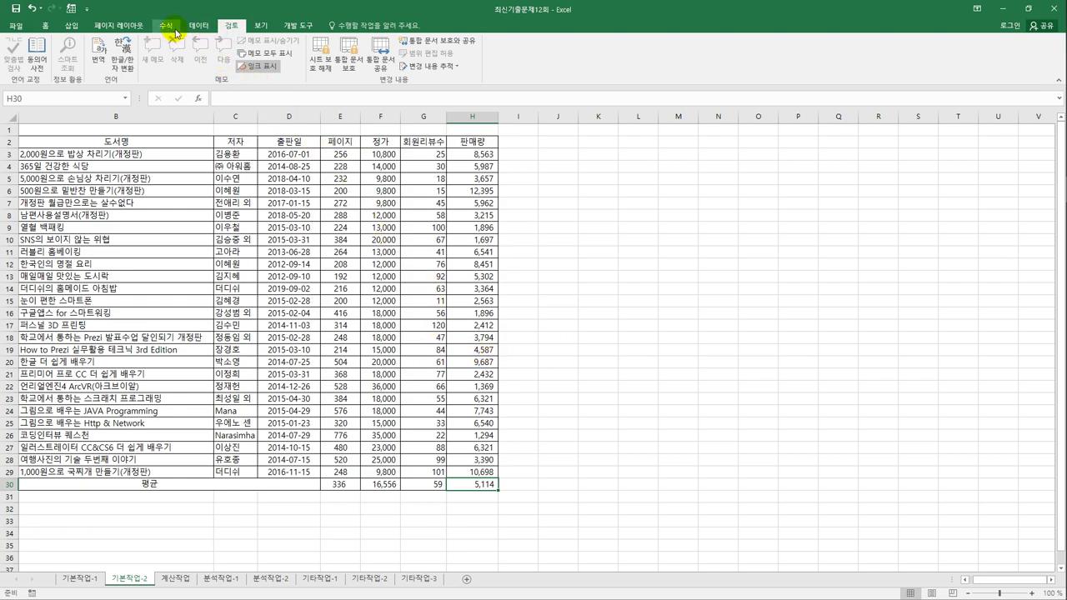
Step: Show the sheet in page break preview at 100%, limit the print area to A2:H30 and fit it on one page
left_click(259, 26)
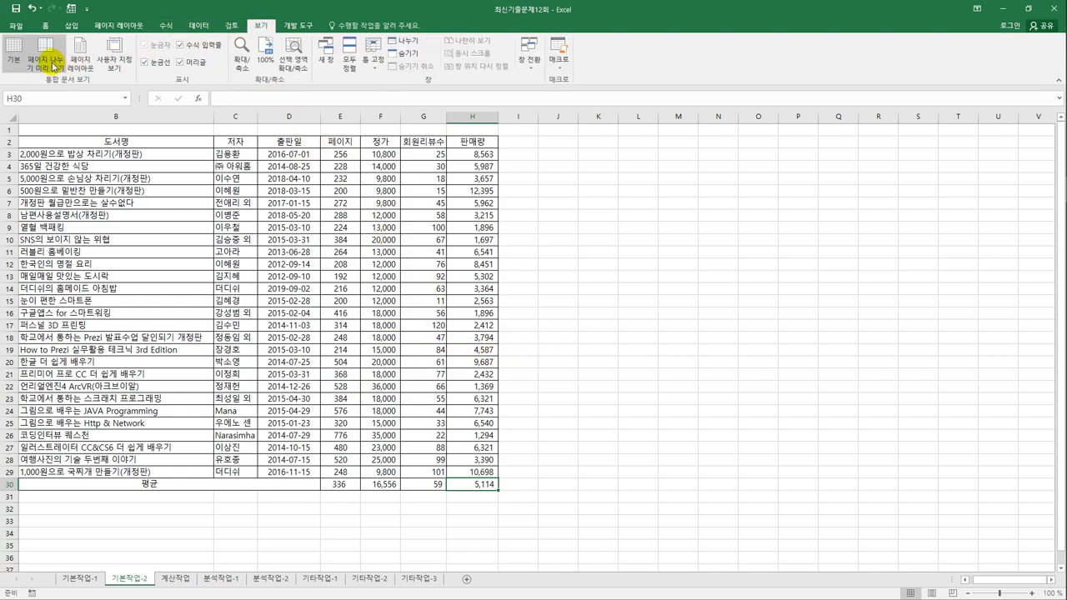
left_click(52, 67)
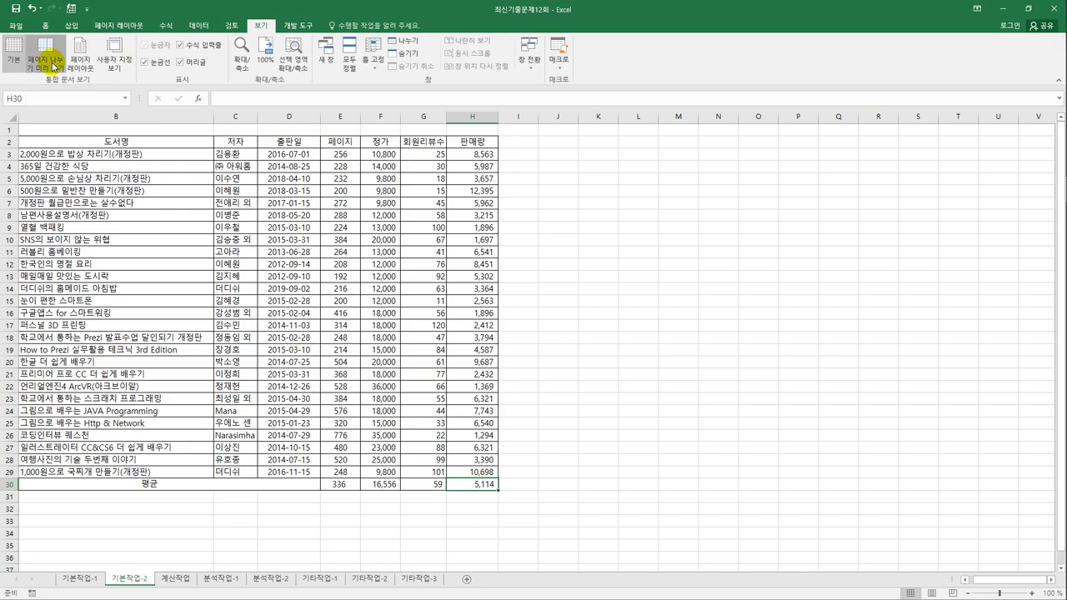
left_click(267, 55)
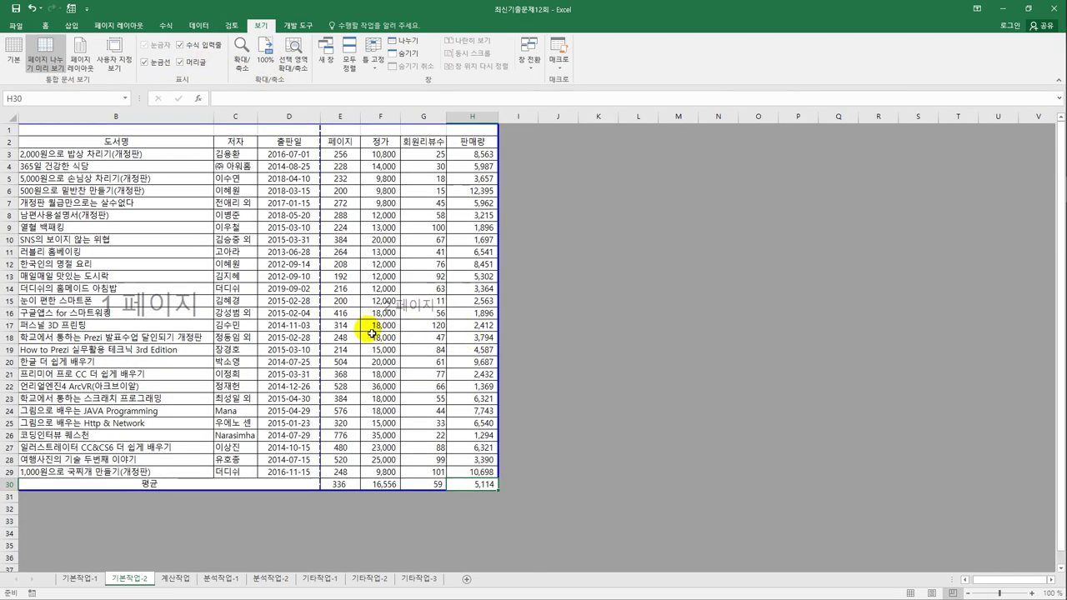
left_click(965, 580)
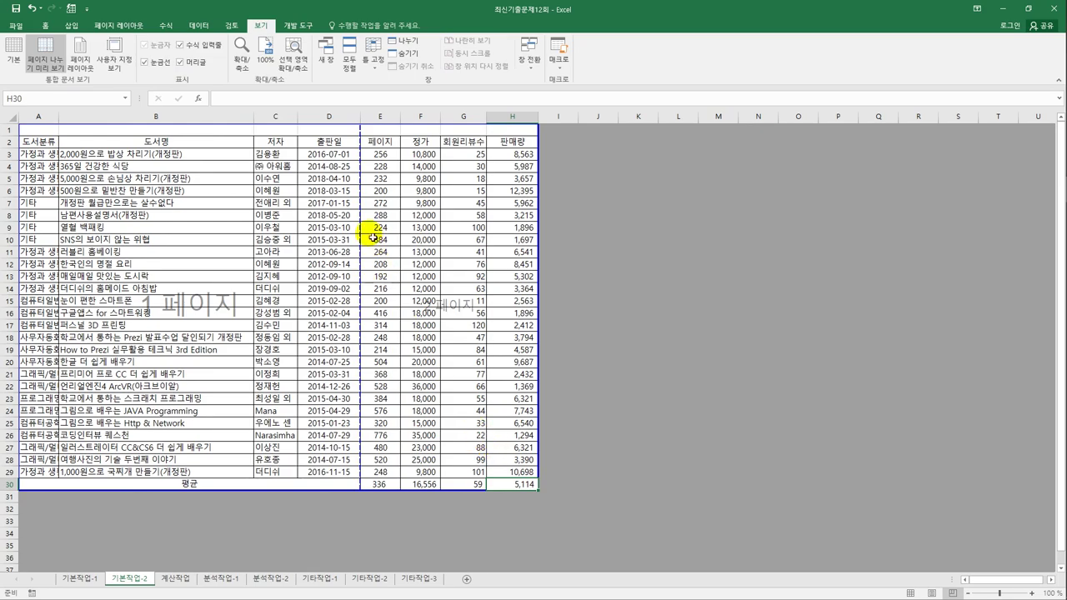
left_click_drag(263, 131, 260, 137)
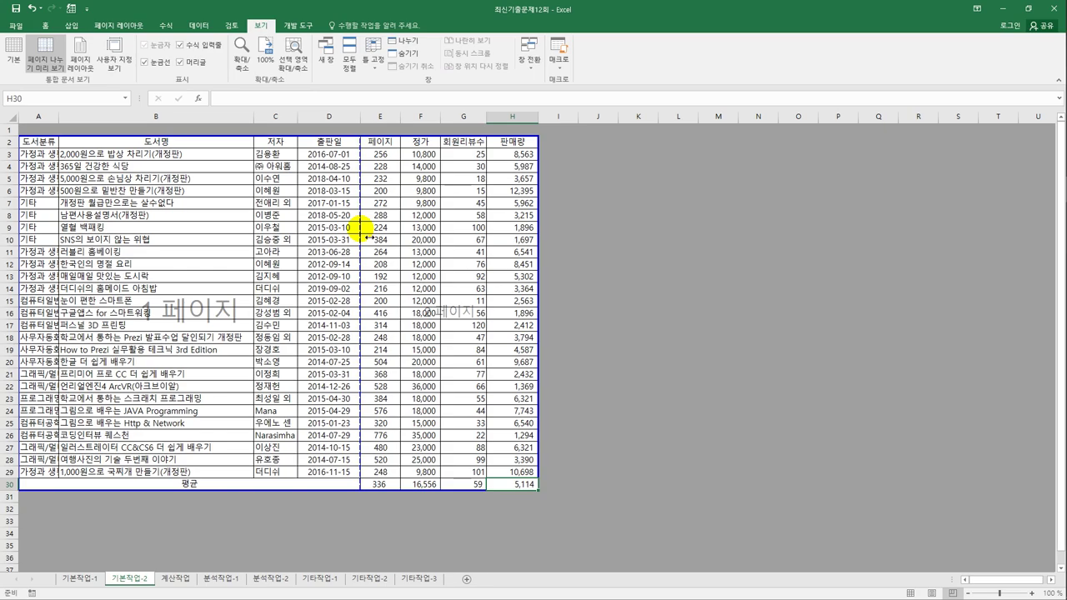
left_click_drag(367, 237, 543, 227)
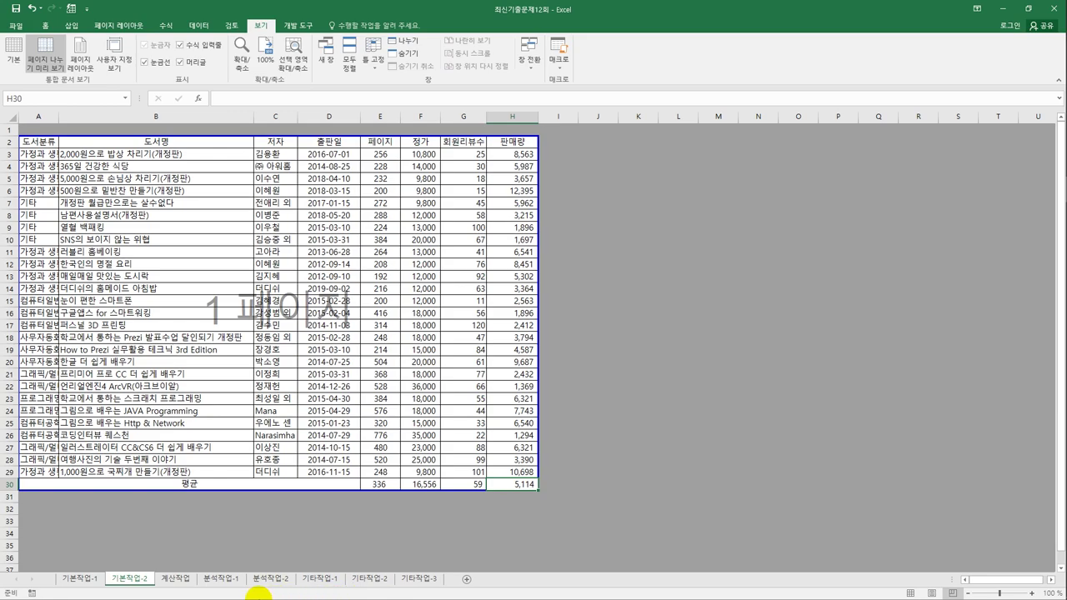
Step: On sheet 계산작업, auto-fit column E so the category labels of [표3] 적립률 fit
left_click(193, 584)
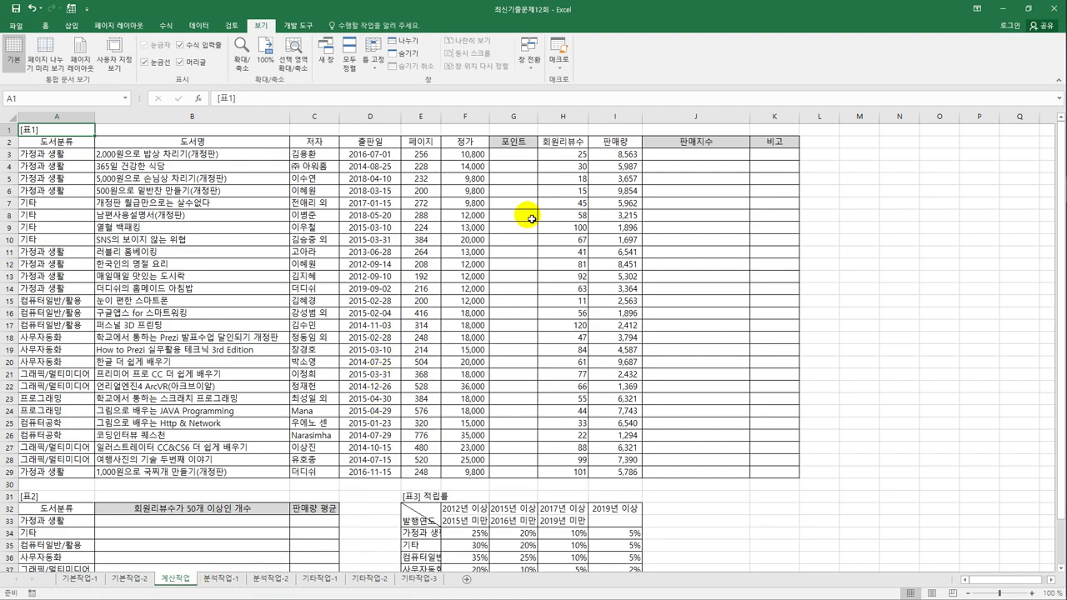
left_click(522, 159)
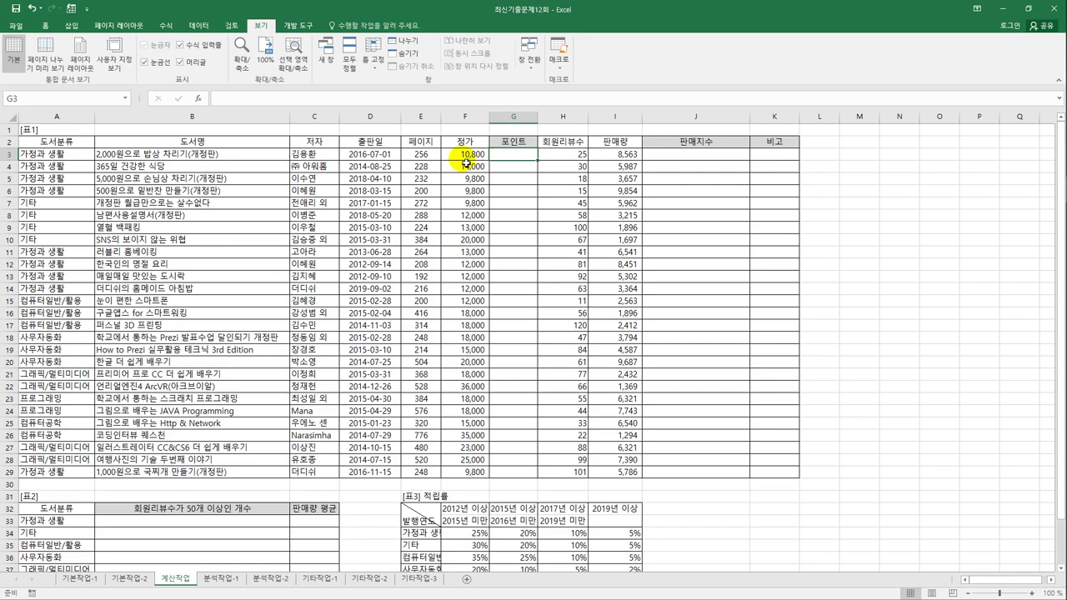
scroll(517, 258, "down", 2)
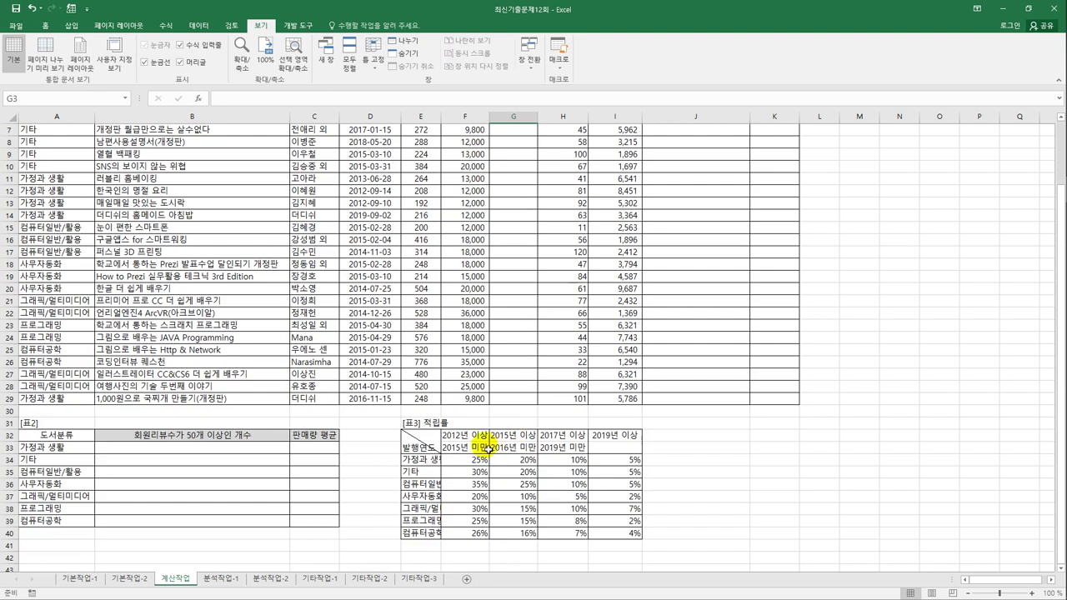
left_click_drag(466, 464, 610, 540)
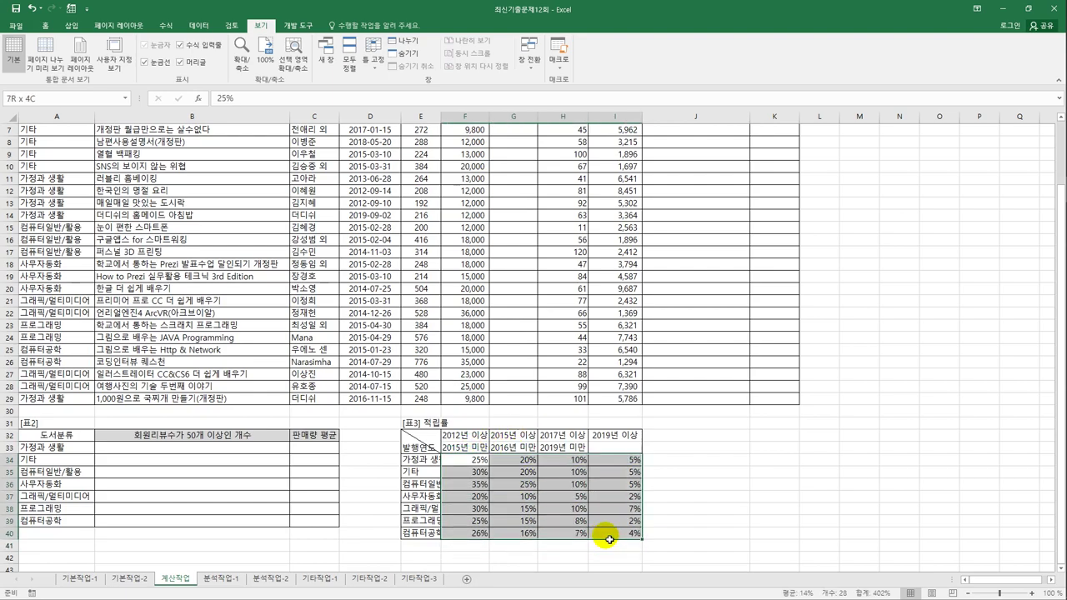
double_click(442, 117)
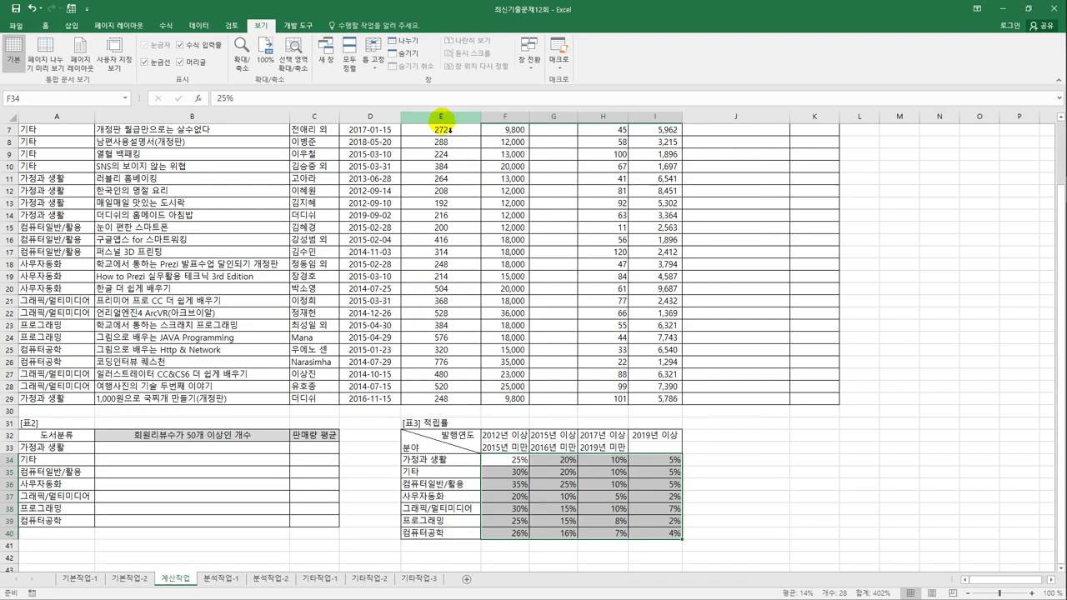
Step: Examine the rates F34:I40, the category labels E34:E40 and the year headings F32:I32 of [표3] 적립률
left_click_drag(505, 461, 671, 539)
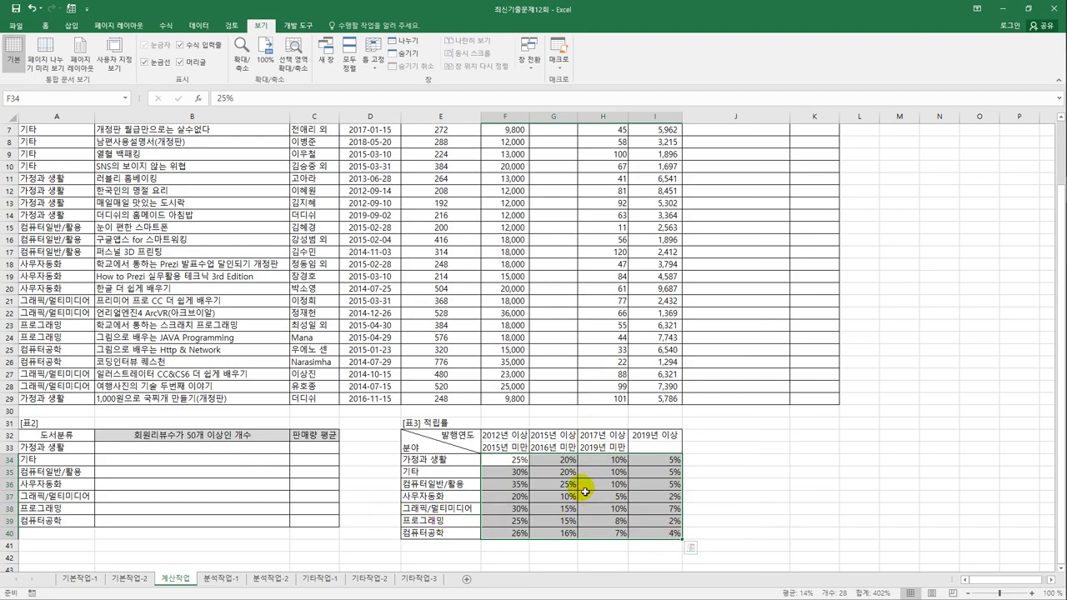
left_click_drag(456, 460, 457, 535)
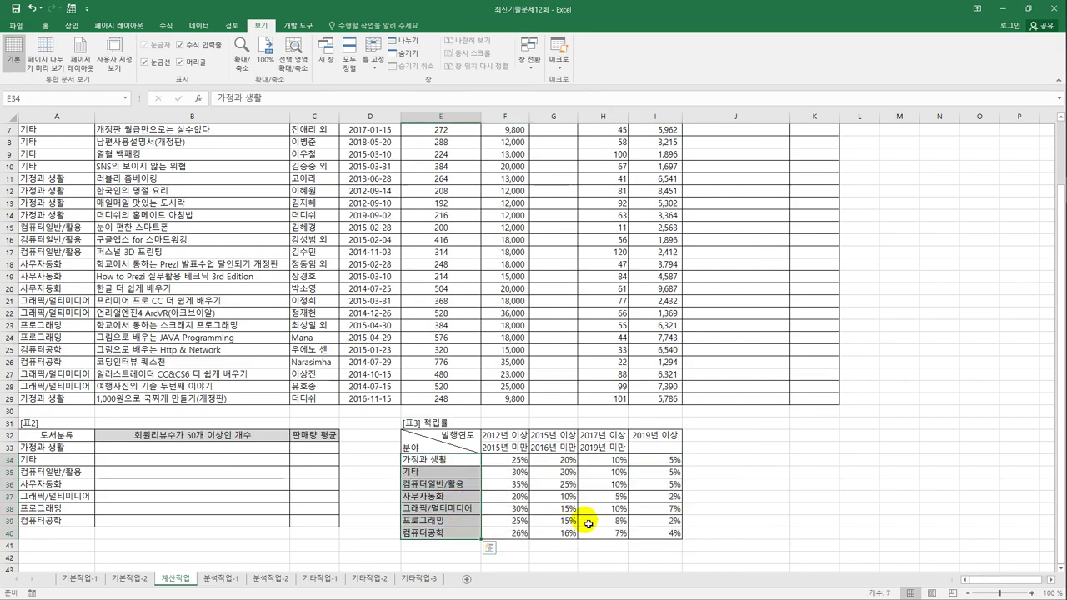
scroll(567, 509, "up", 1)
left_click(519, 475)
left_click(552, 472)
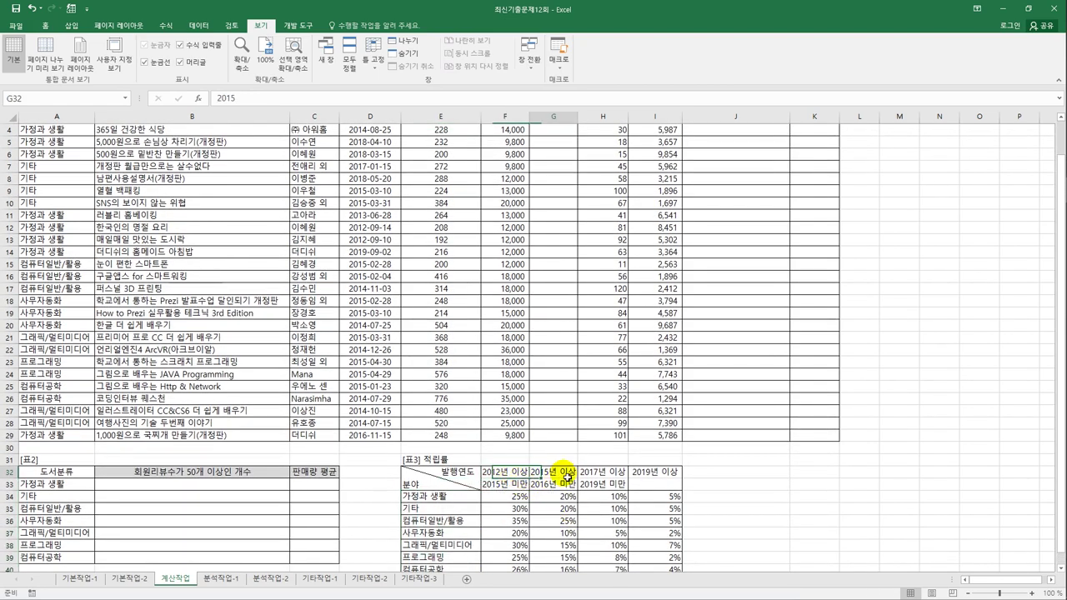
left_click(605, 472)
left_click(649, 474)
left_click(517, 472)
left_click(605, 472)
left_click(668, 475)
scroll(467, 334, "up", 1)
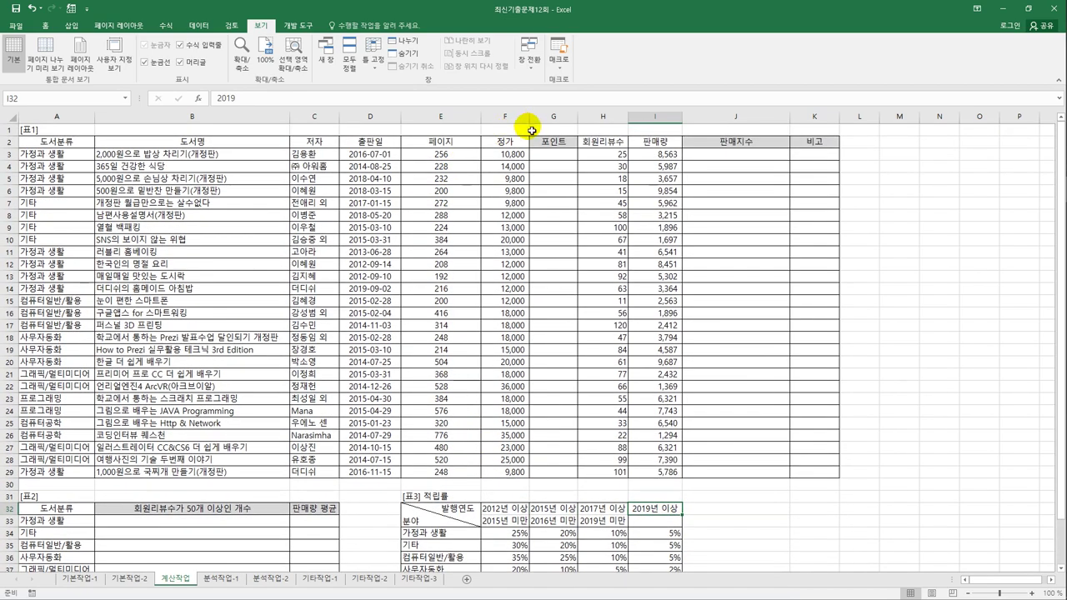
Step: Start an INDEX formula in 포인트 cell G3 with the absolute rate range $F$34:$I$40 as its array
left_click(561, 155)
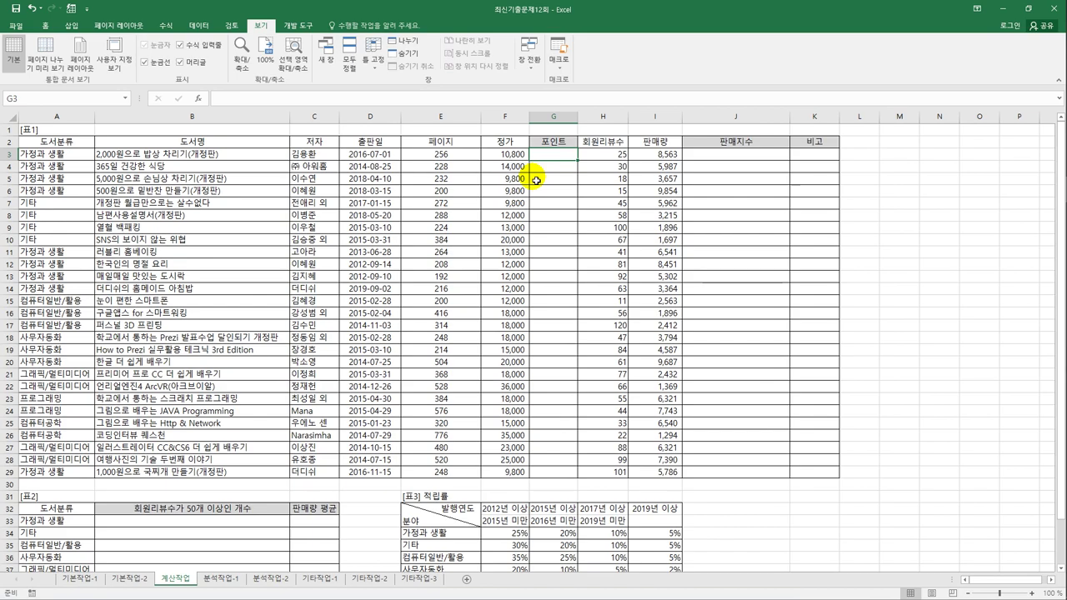
type("=in")
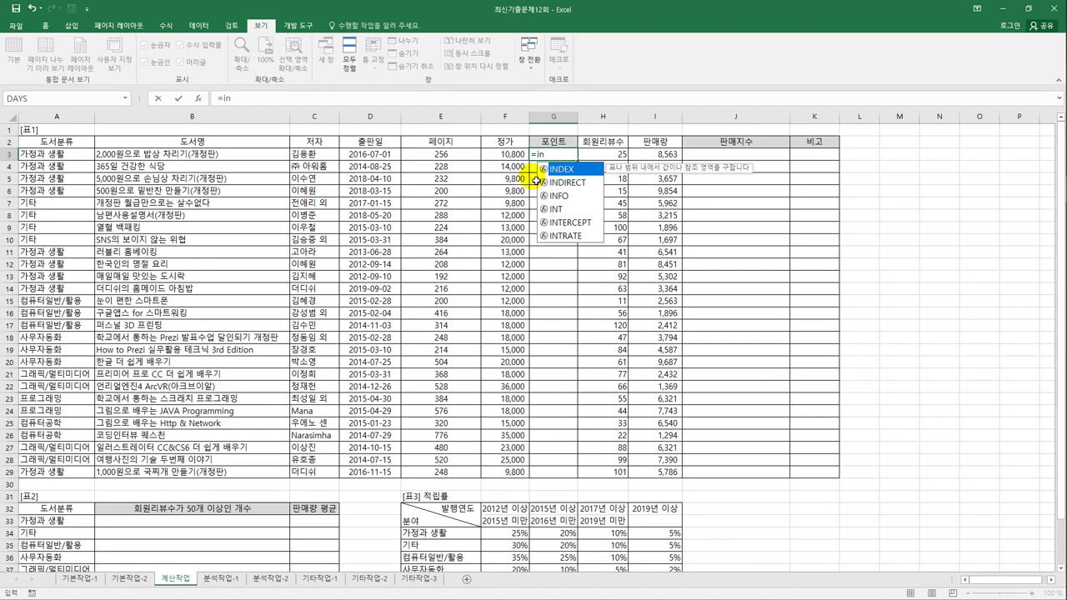
key("Tab")
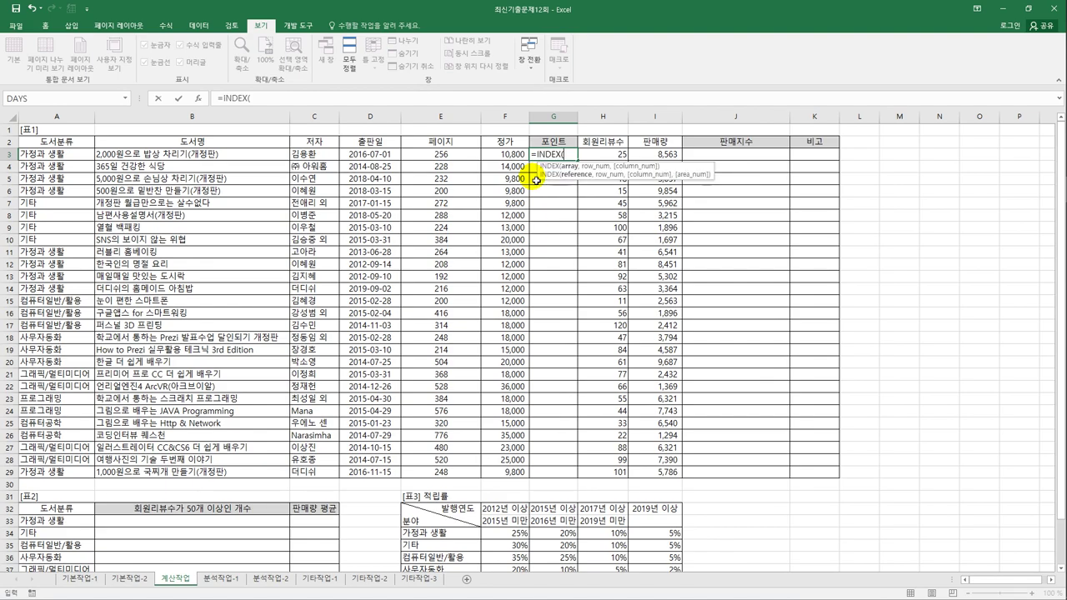
scroll(522, 472, "down", 1)
left_click_drag(511, 498, 670, 541)
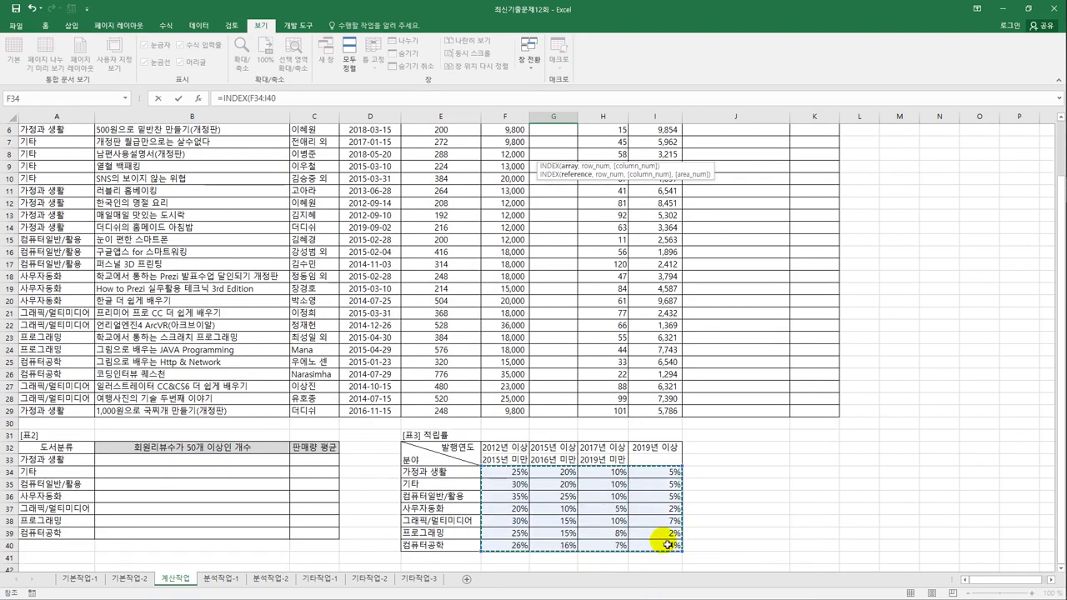
key("F4")
type(",")
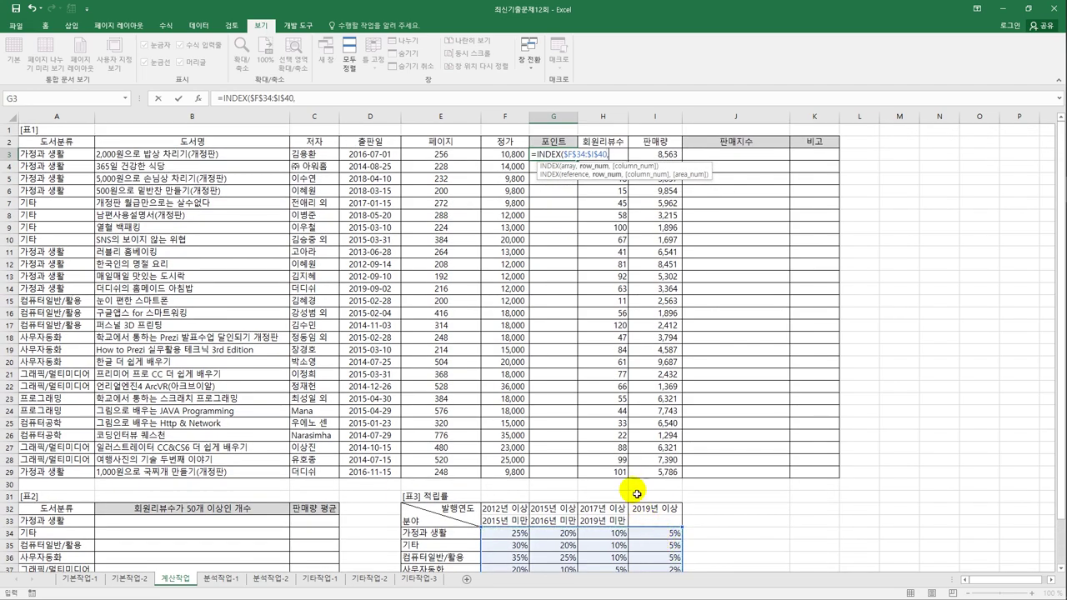
Step: Add MATCH(A3,$E$34:$E$40,0) as the row number argument of the INDEX formula
type("MATCH(")
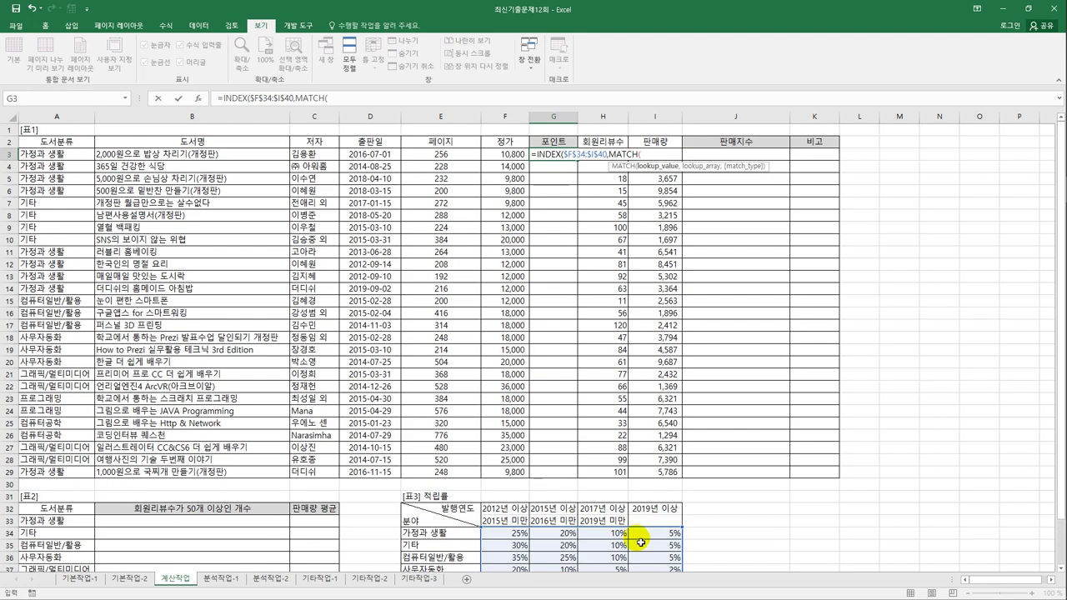
left_click(83, 156)
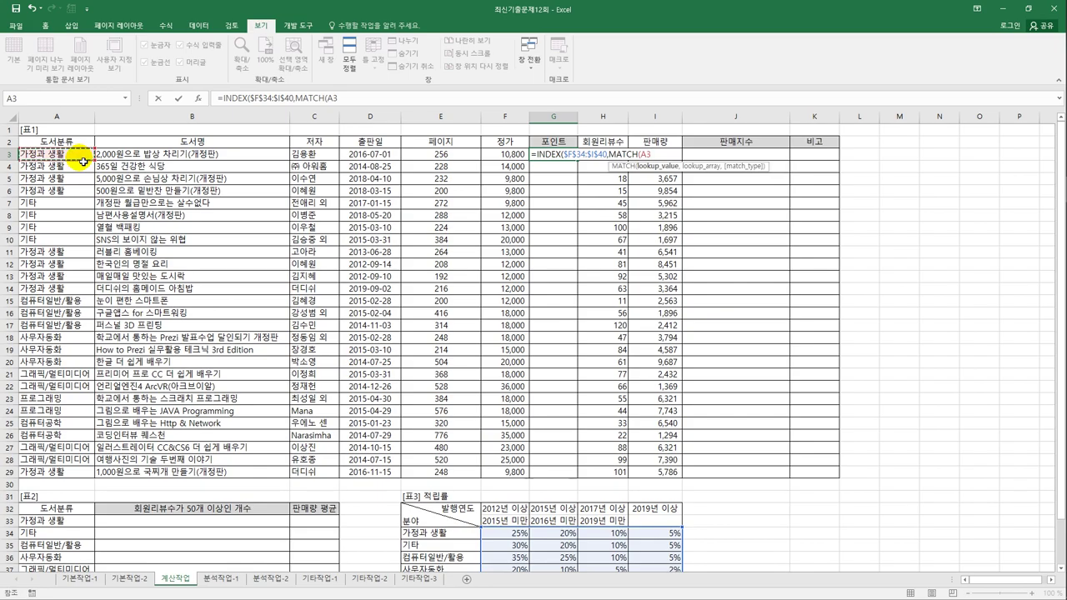
type(",")
scroll(457, 455, "down", 1)
left_click_drag(444, 502, 440, 550)
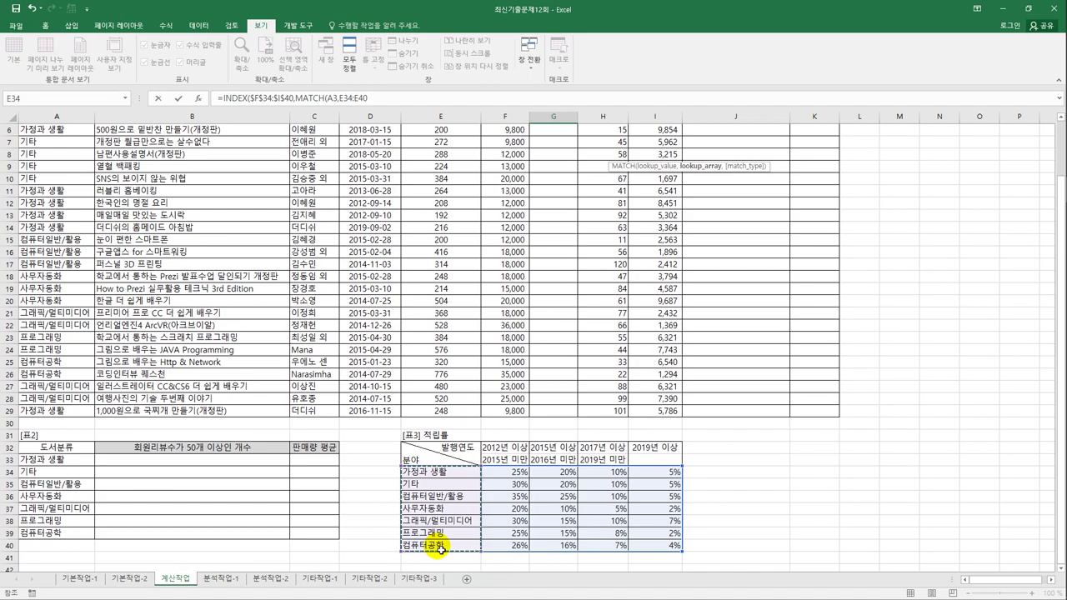
key("F4")
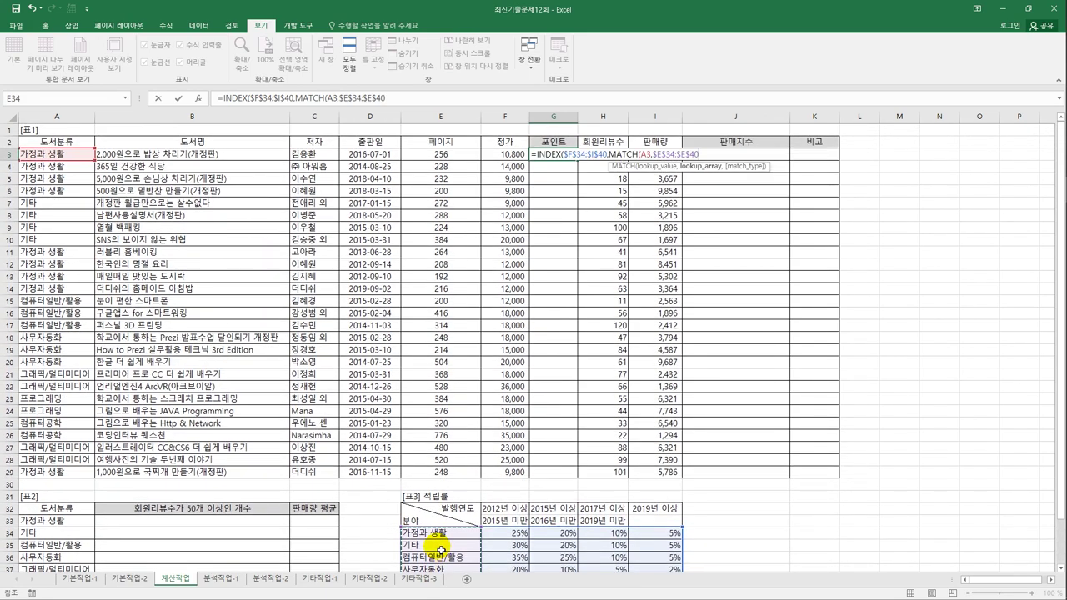
type(",")
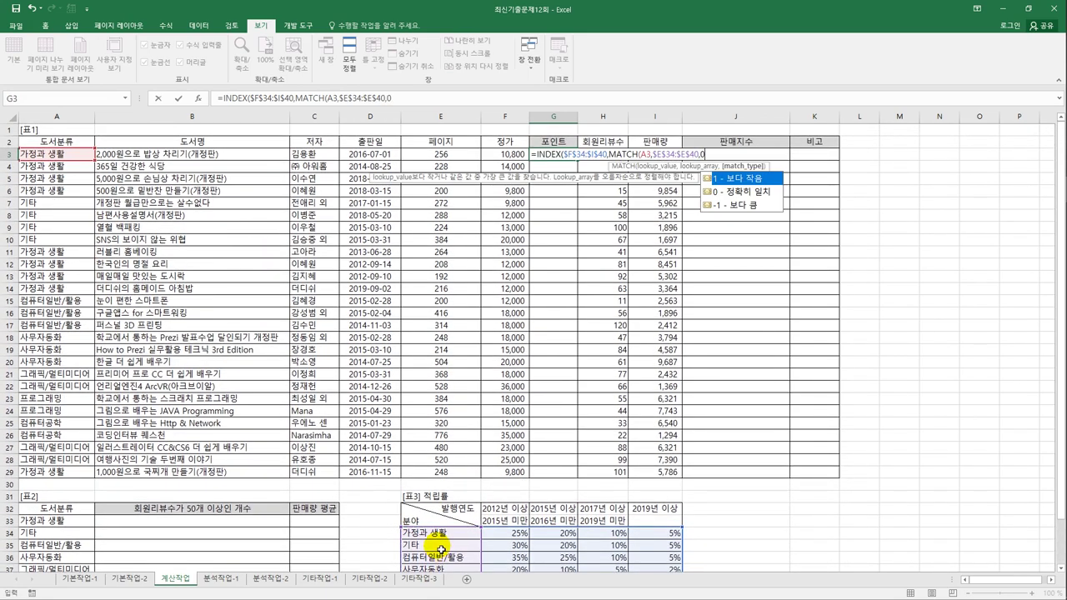
type("0)")
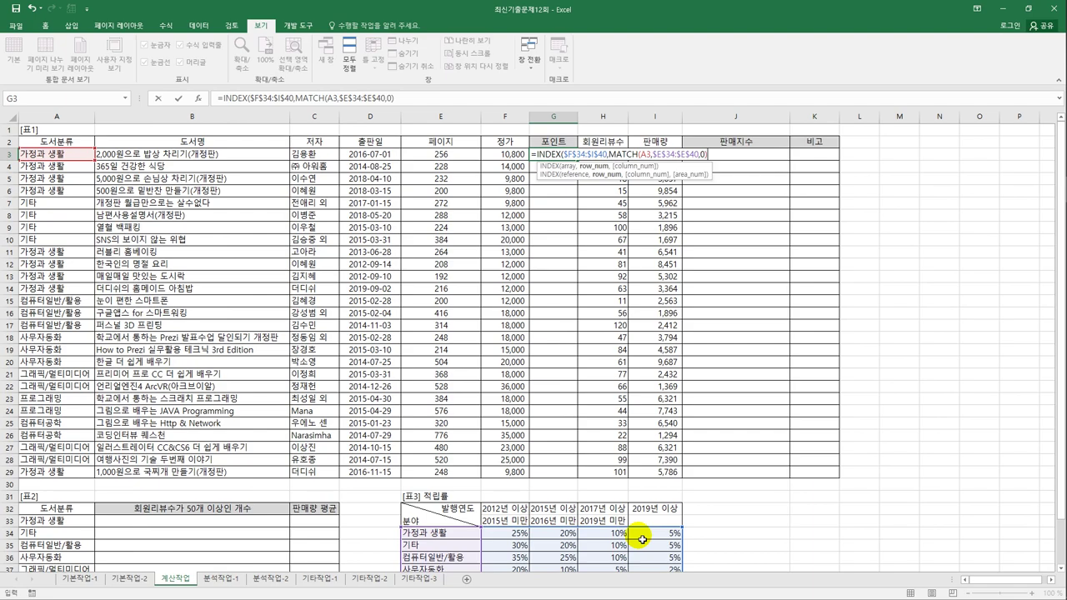
Step: Start a second MATCH as the INDEX column number in 포인트 cell G3, with YEAR(D3) as its lookup value
type(",")
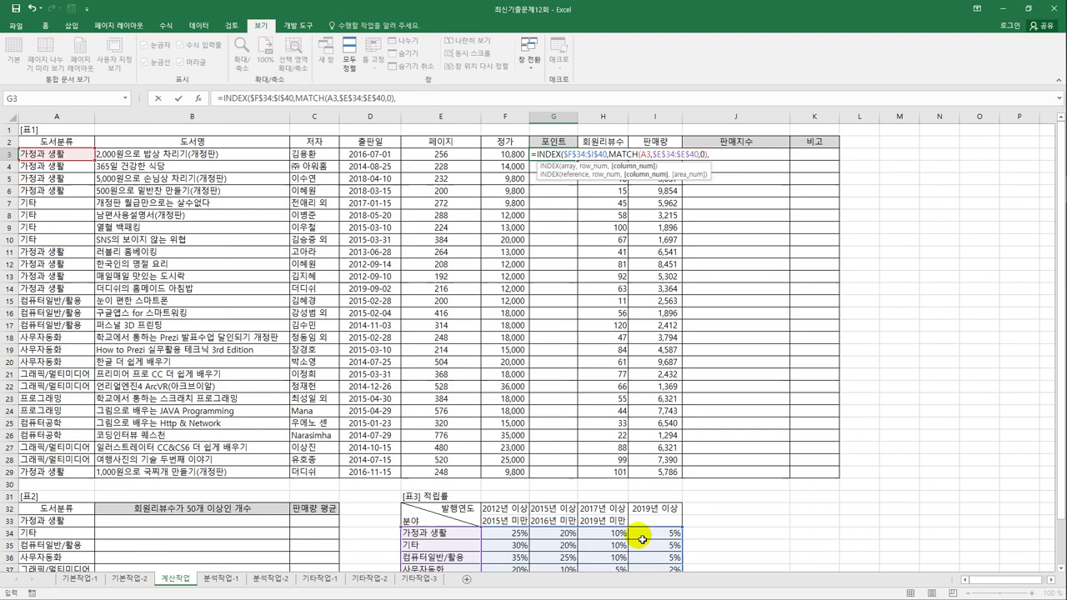
type("math")
key("BackSpace")
type("ch")
key("Tab")
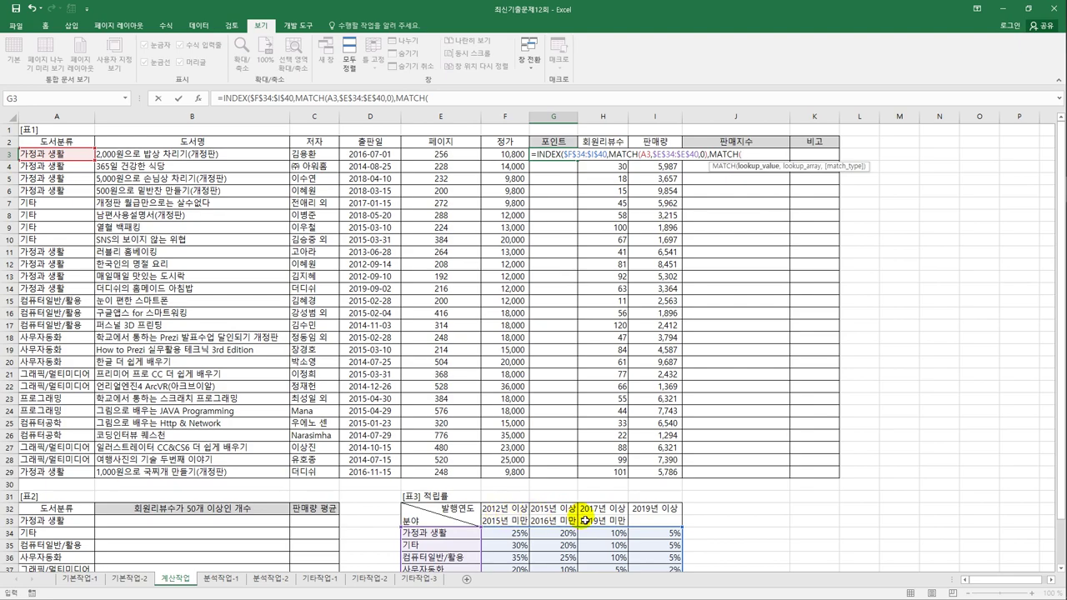
type("y")
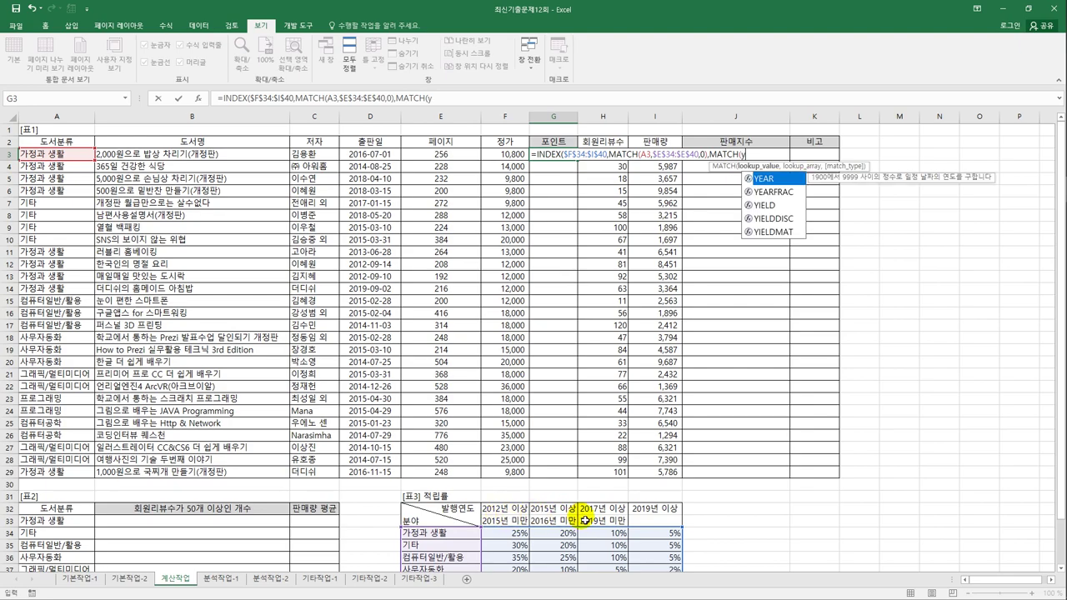
key("Tab")
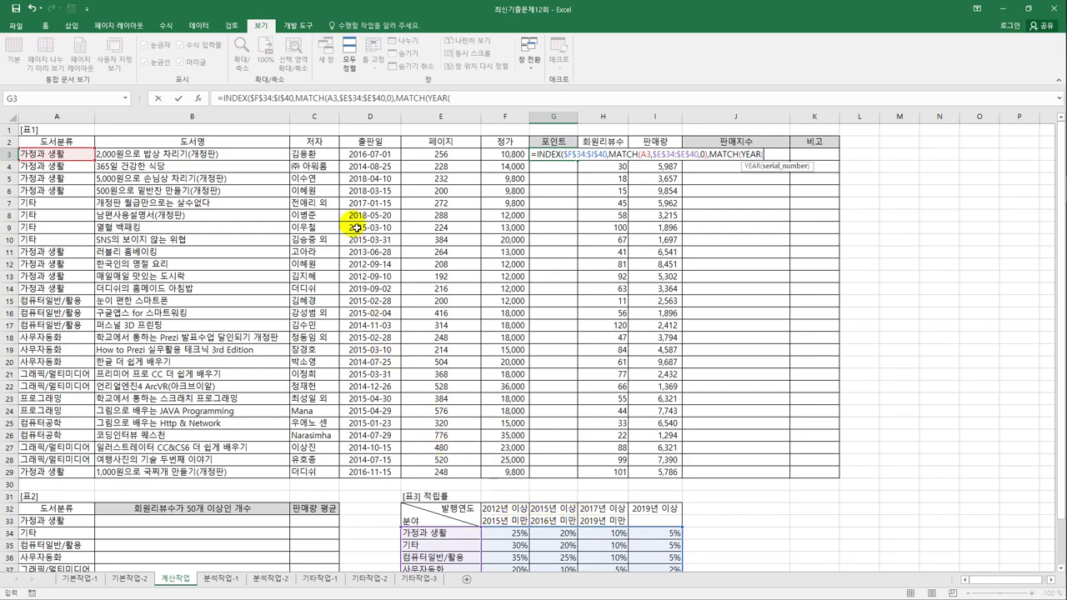
left_click(366, 156)
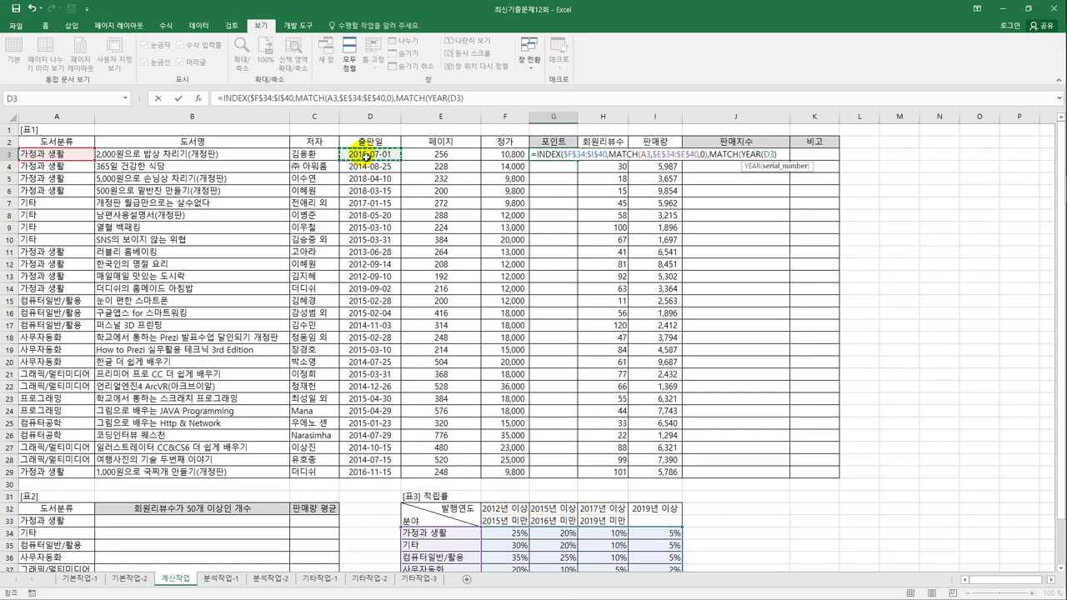
type("),")
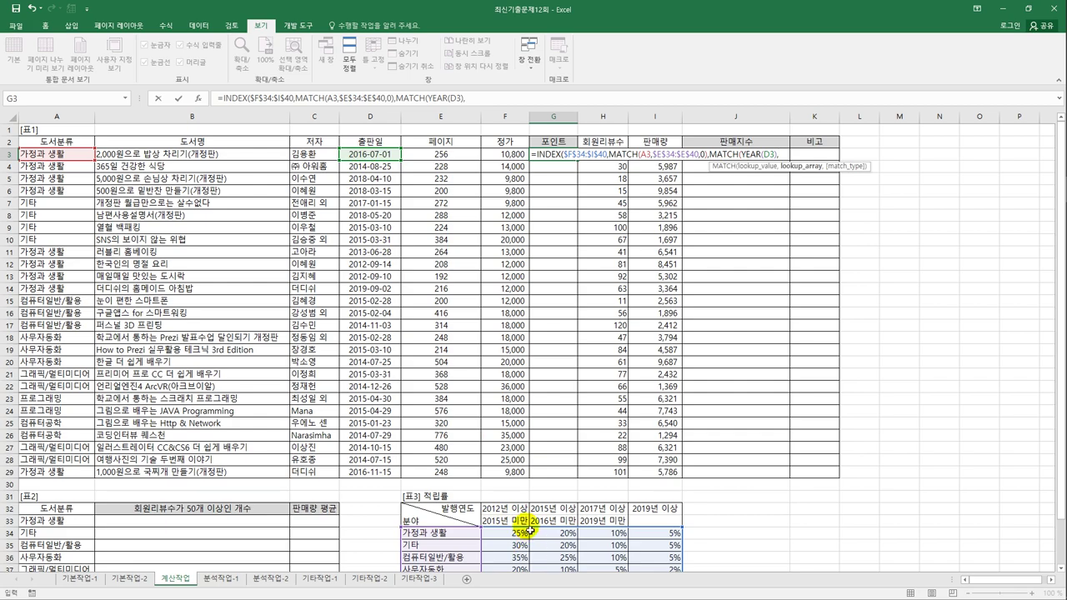
Step: Complete the second MATCH with the absolute range $F$32:$I$32 and match type 1, and fill the INDEX formula down to G29
left_click_drag(514, 505, 647, 511)
key("F4")
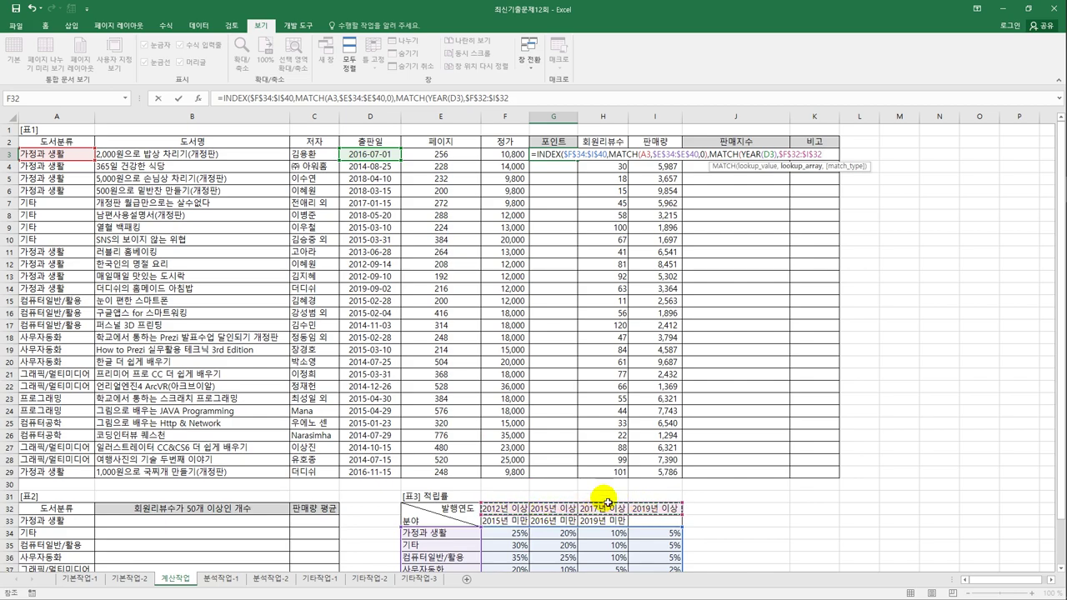
type(",")
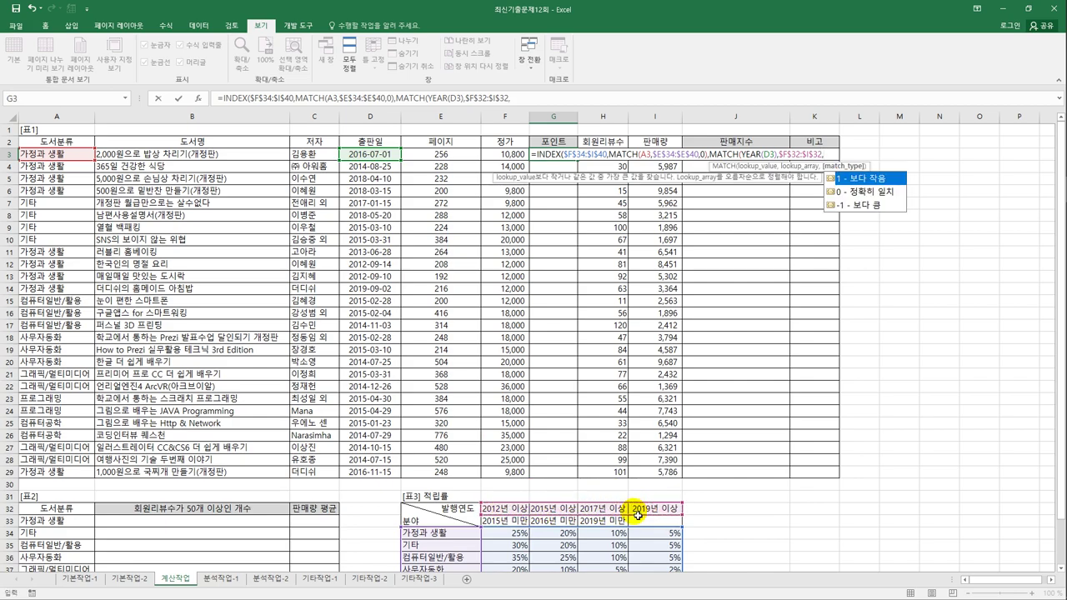
type("1)")
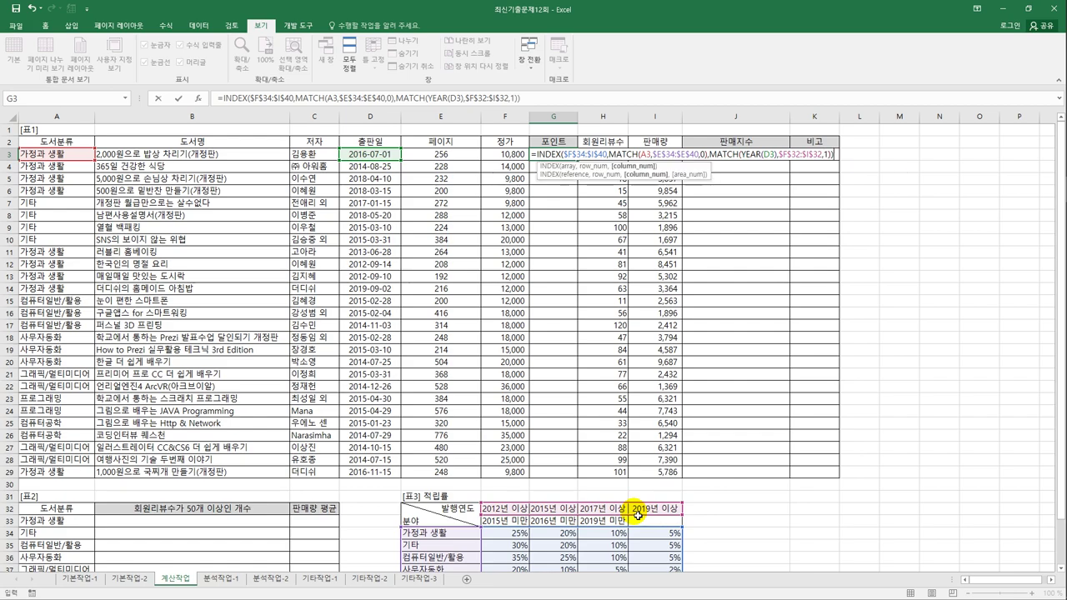
type(")")
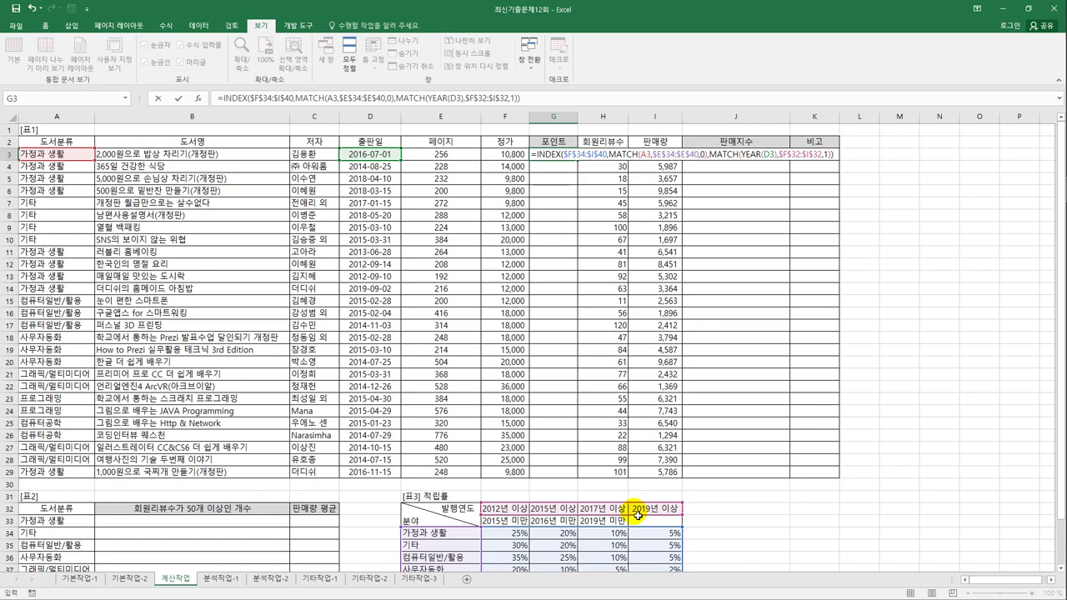
key("Return")
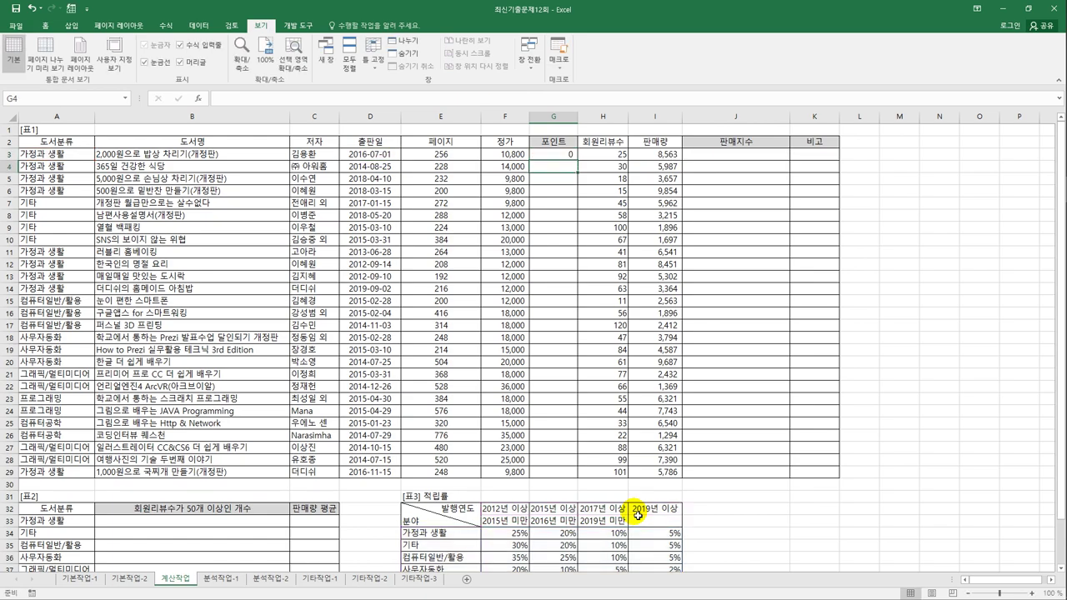
key("Up")
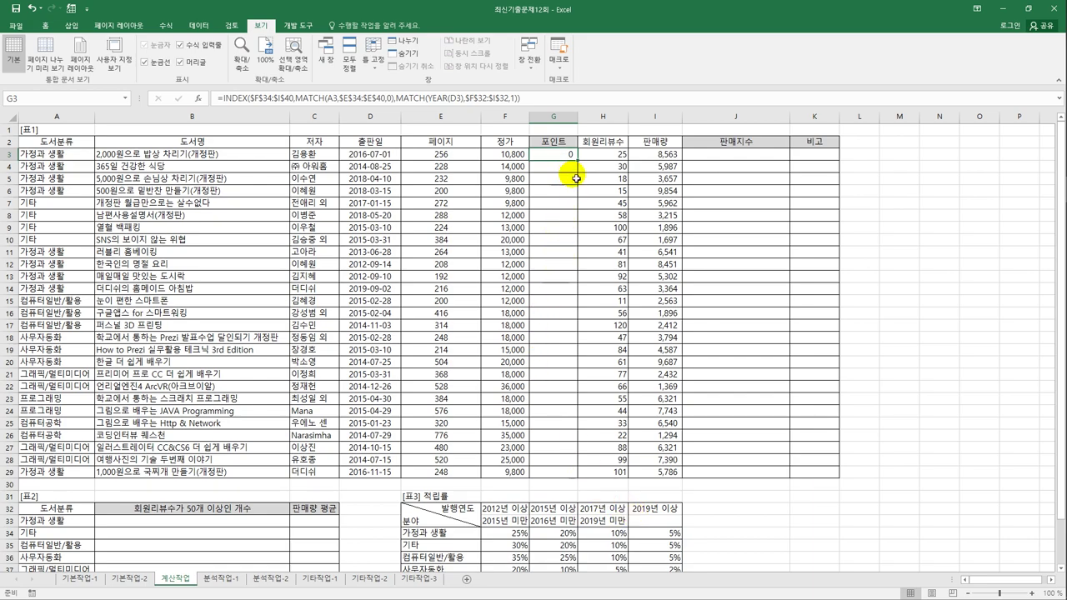
left_click_drag(577, 159, 567, 484)
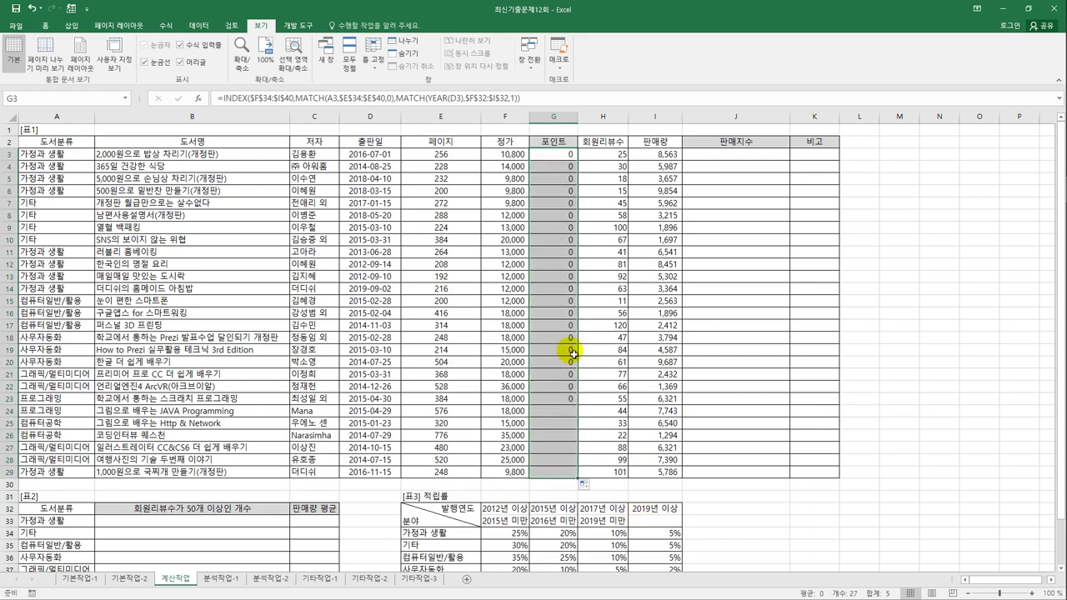
Step: Preview the 포인트 results in G3:G29 as percentages in the cell format settings without applying the format
right_click(564, 282)
left_click(625, 466)
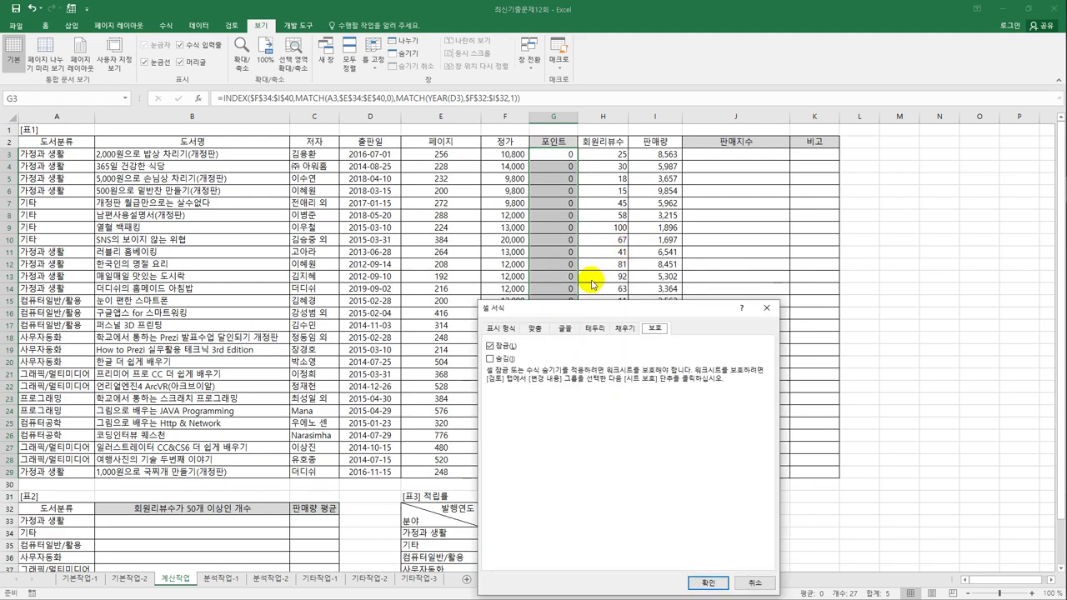
left_click_drag(588, 308, 724, 175)
left_click(653, 198)
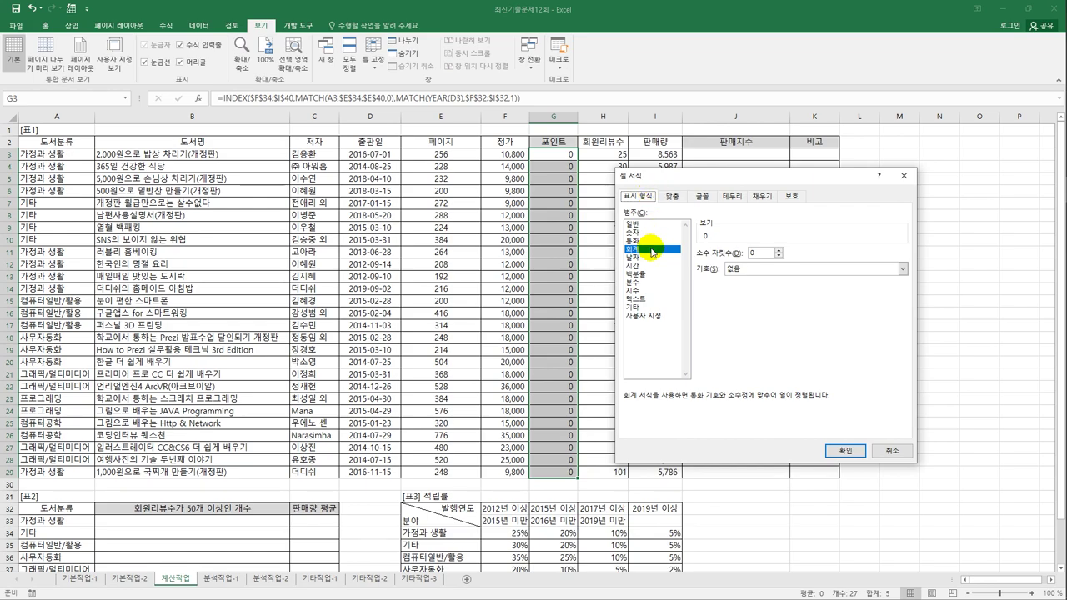
left_click_drag(652, 252, 654, 279)
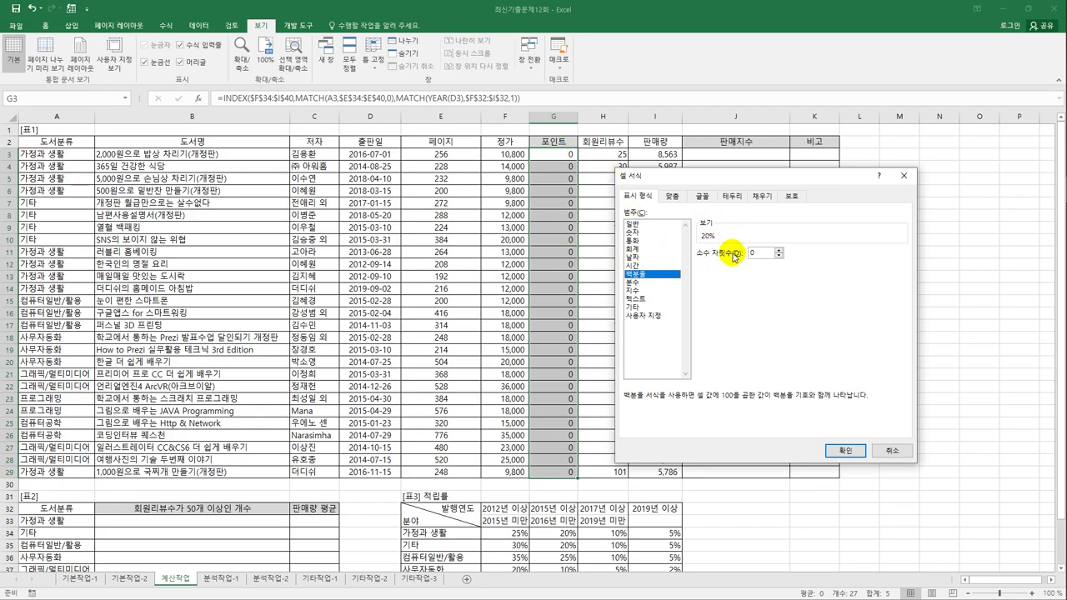
left_click(901, 452)
Step: Multiply the INDEX formula in G3 by the 정가 in F3 and fill it down the 포인트 column to G29
left_click(550, 156)
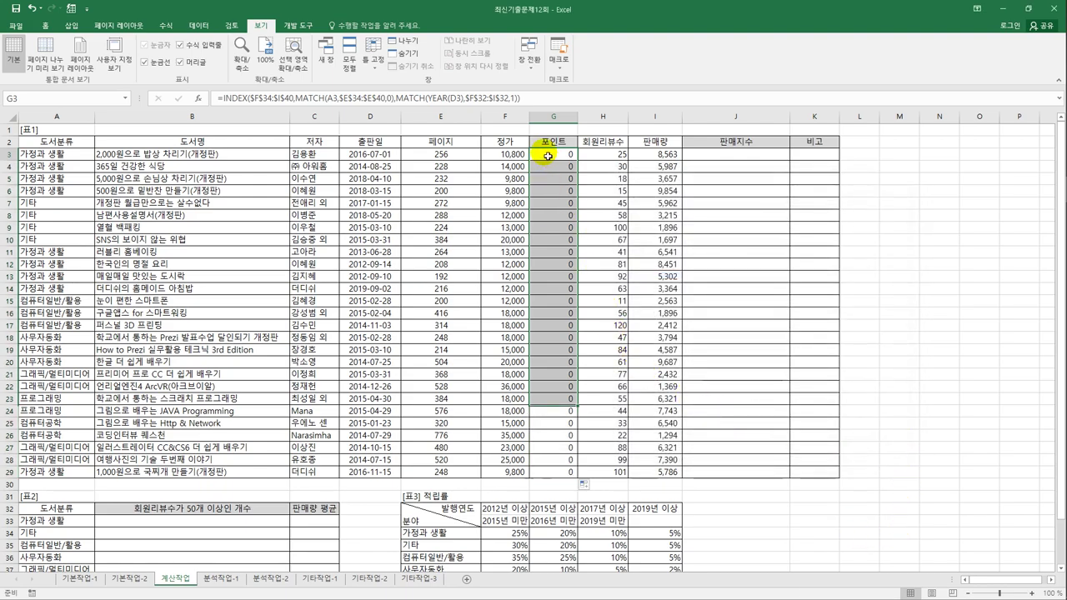
left_click(529, 98)
type("*")
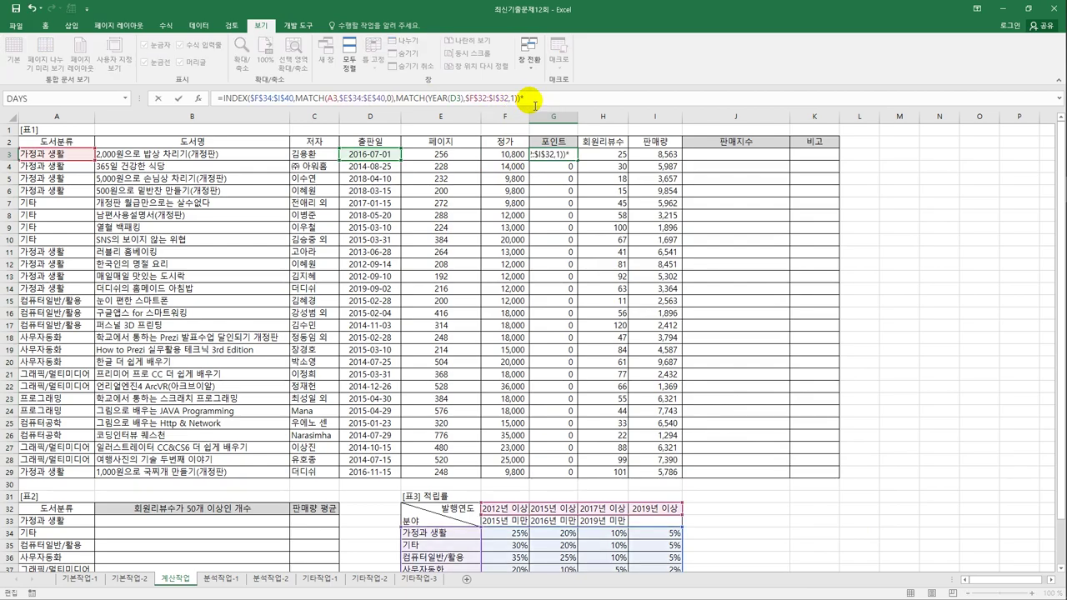
left_click(513, 155)
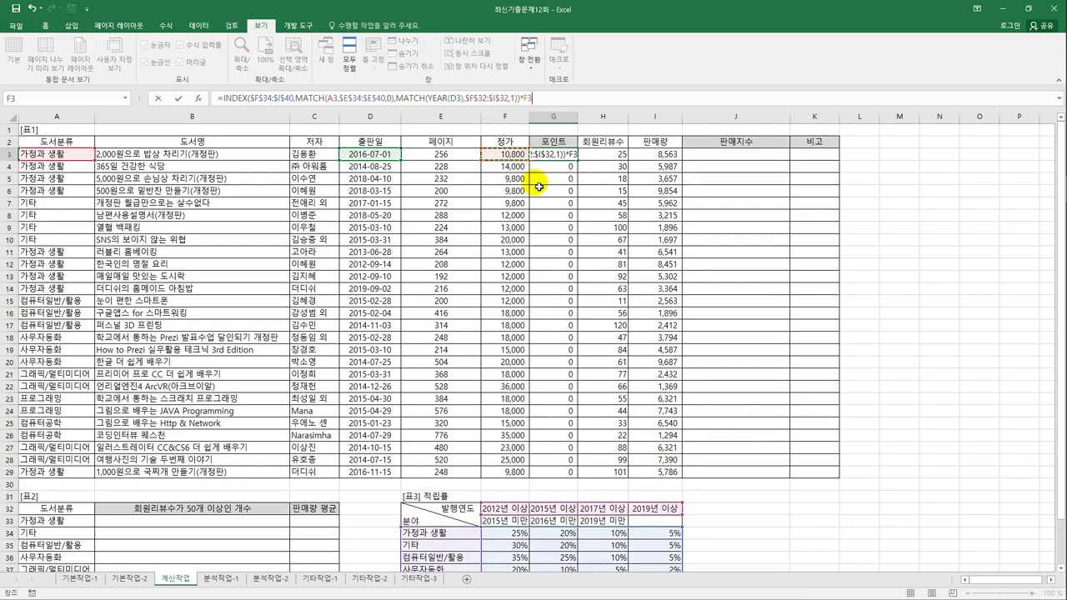
key("Return")
left_click(565, 156)
double_click(582, 166)
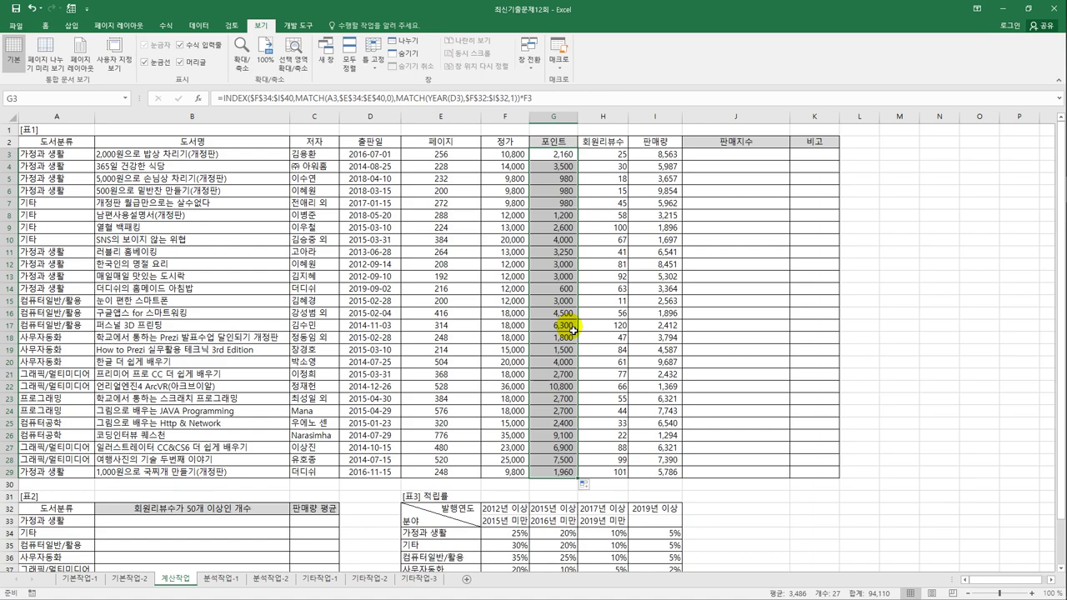
Step: Start a REPT formula in 판매지수 cell J3 with the symbol "★" as its text argument
left_click(703, 159)
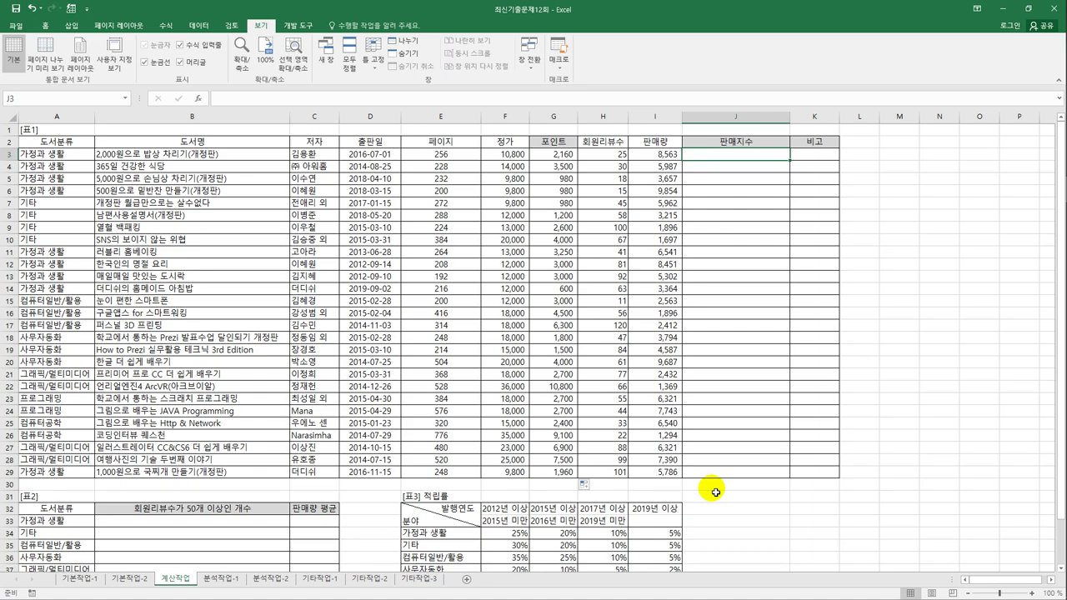
type("=re")
key("Down")
key("Down")
key("Down")
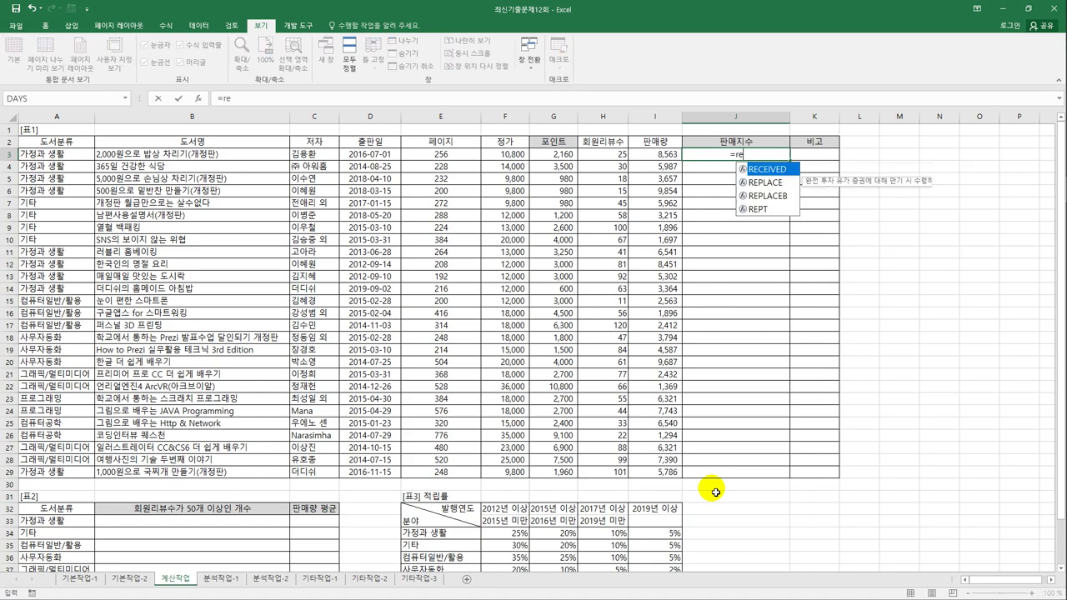
key("Tab")
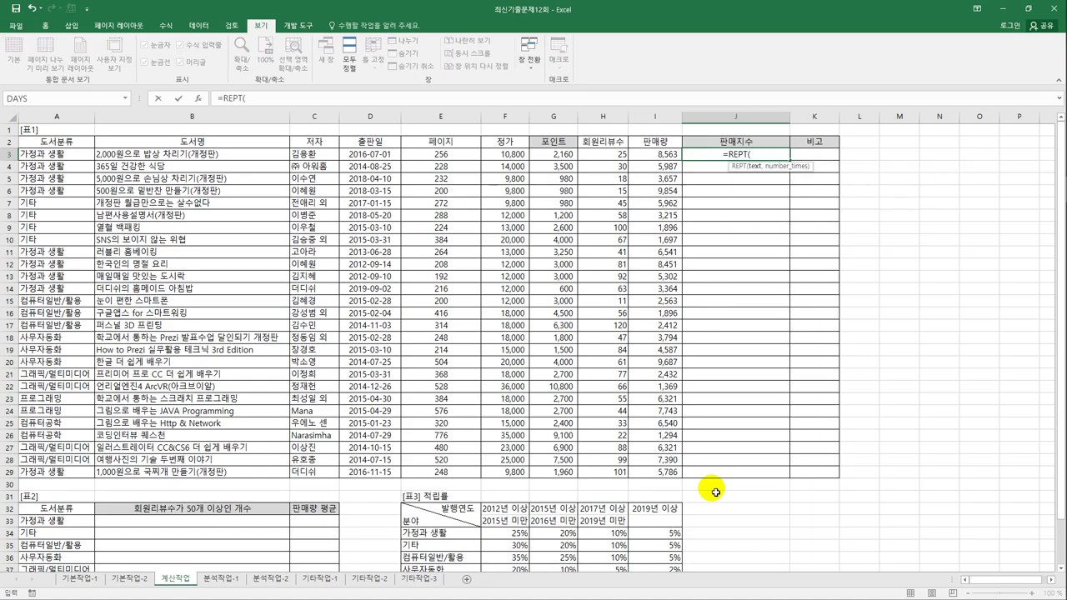
type("\"")
type("a")
key("BackSpace")
type("ㅁ")
key("Hangul_Hanja")
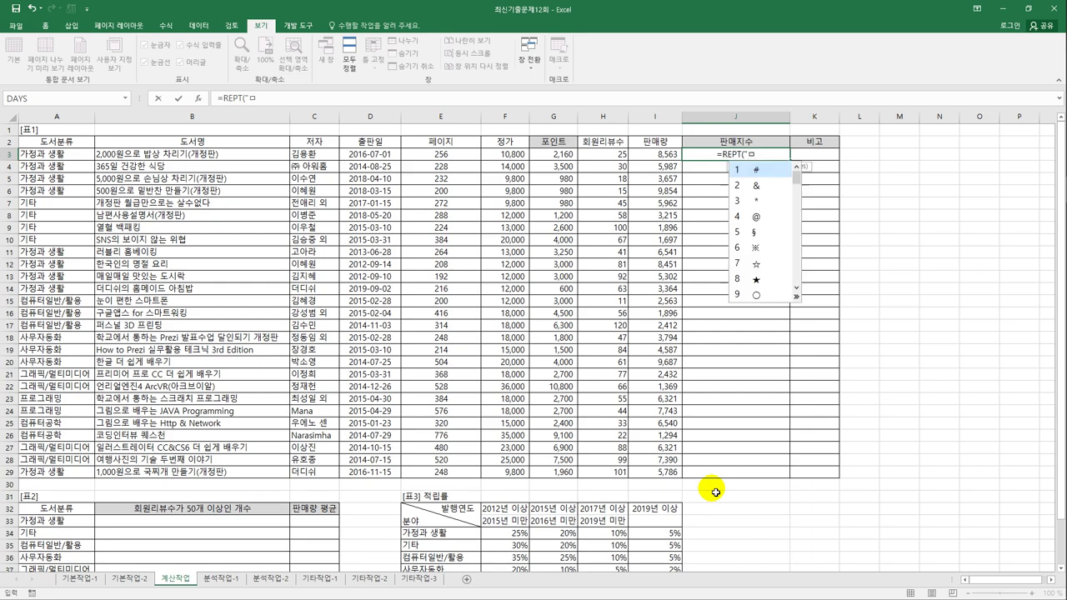
left_click(749, 280)
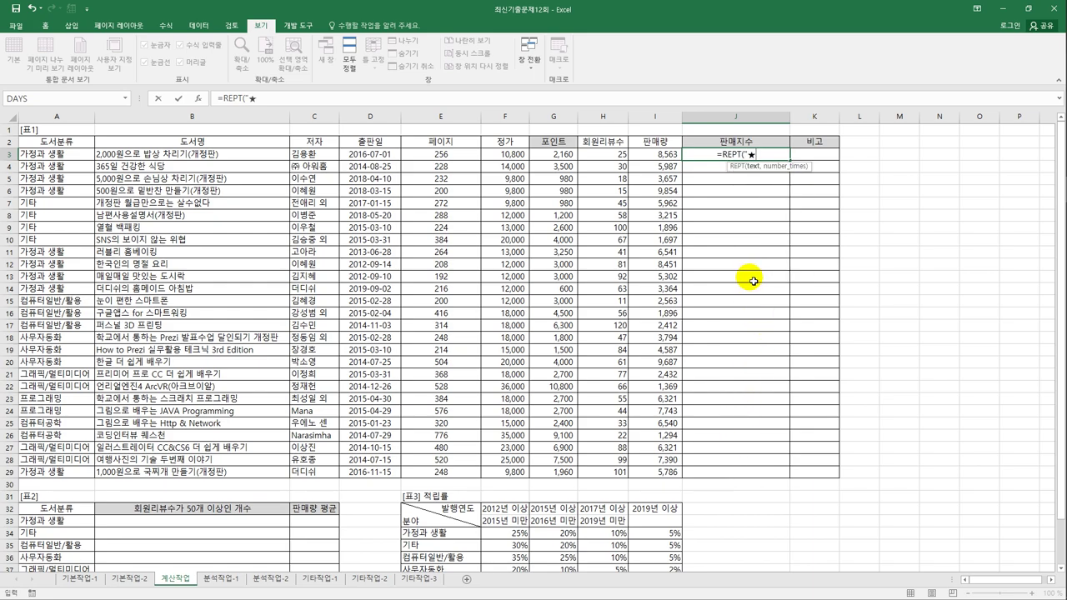
type("\",")
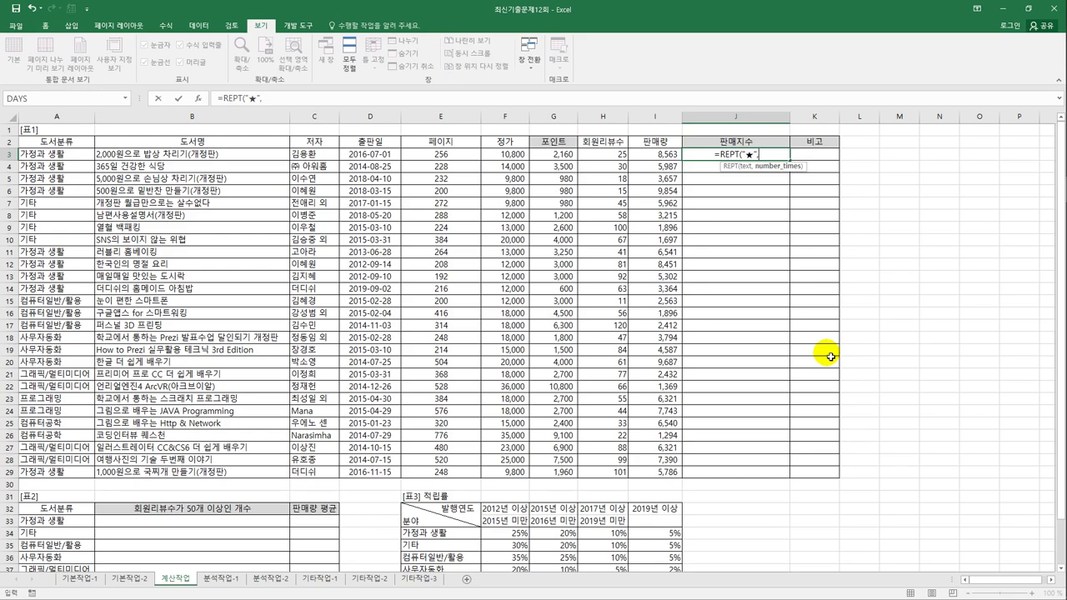
Step: Add QUOTIENT(I3/1000) as the repeat count of the REPT formula in J3 and try to enter the formula
type("q")
key("Down")
key("Down")
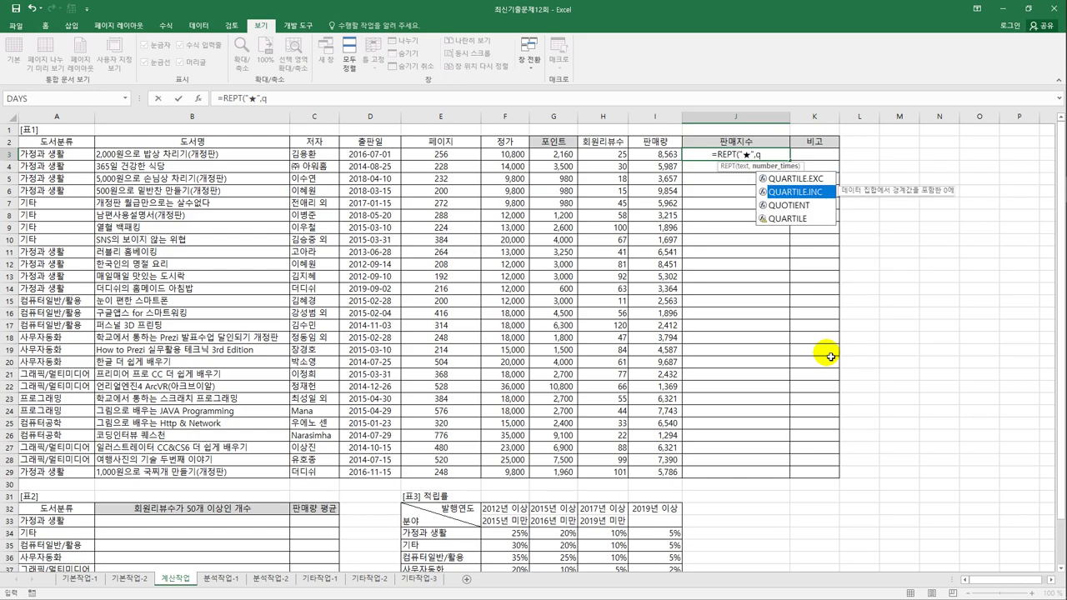
key("Tab")
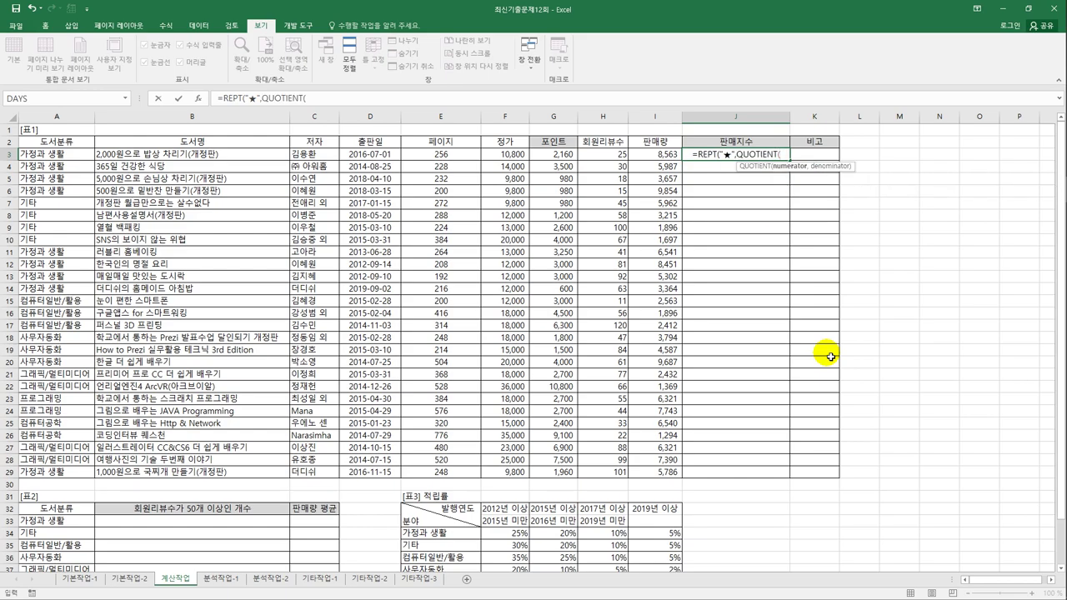
left_click(660, 155)
type("/")
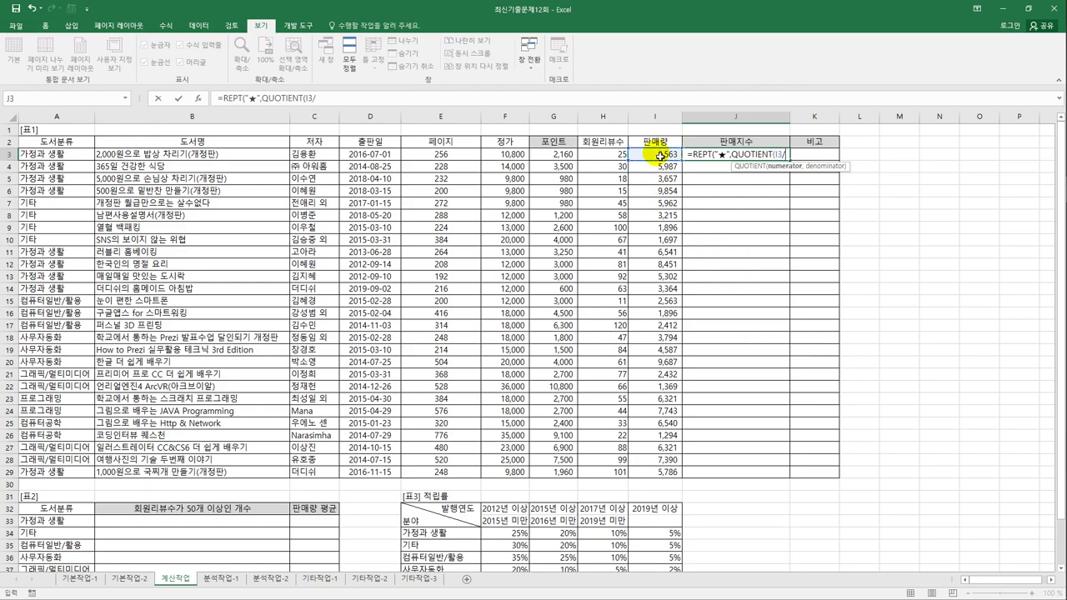
type("1000")
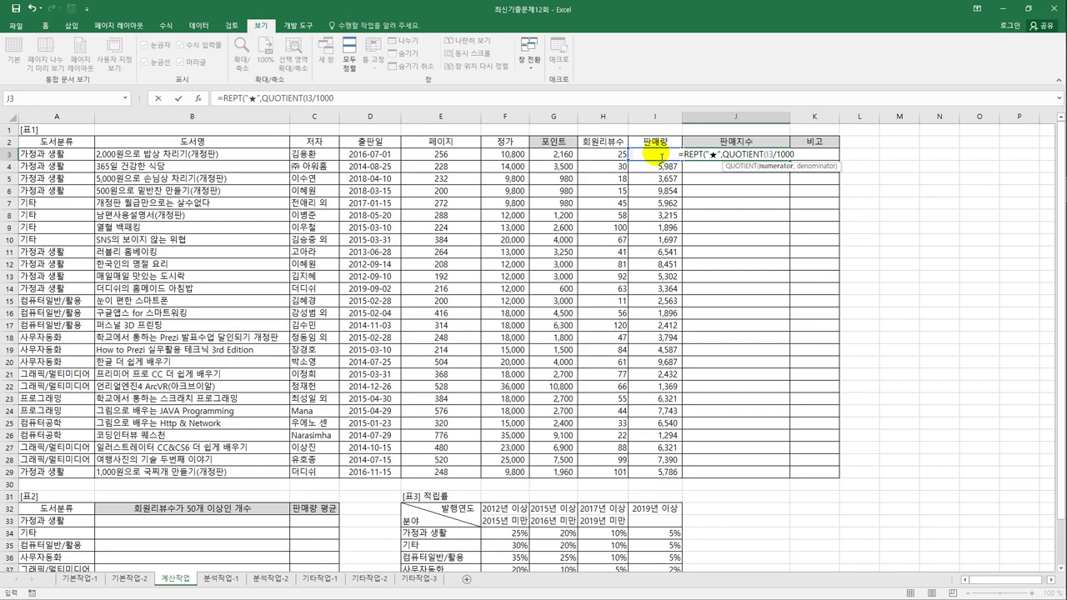
type(")")
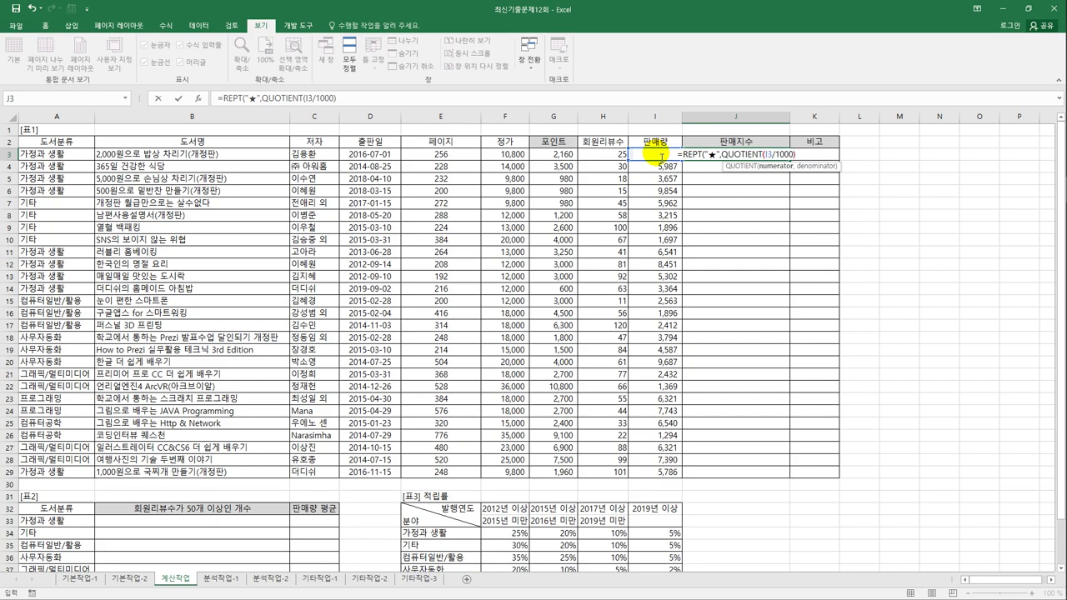
type(")")
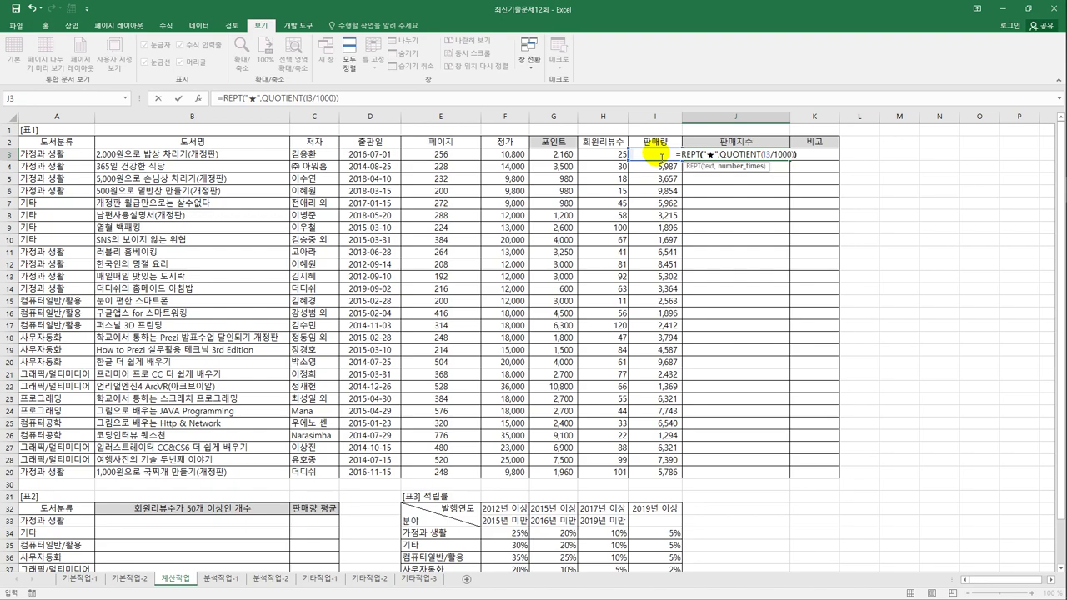
key("Return")
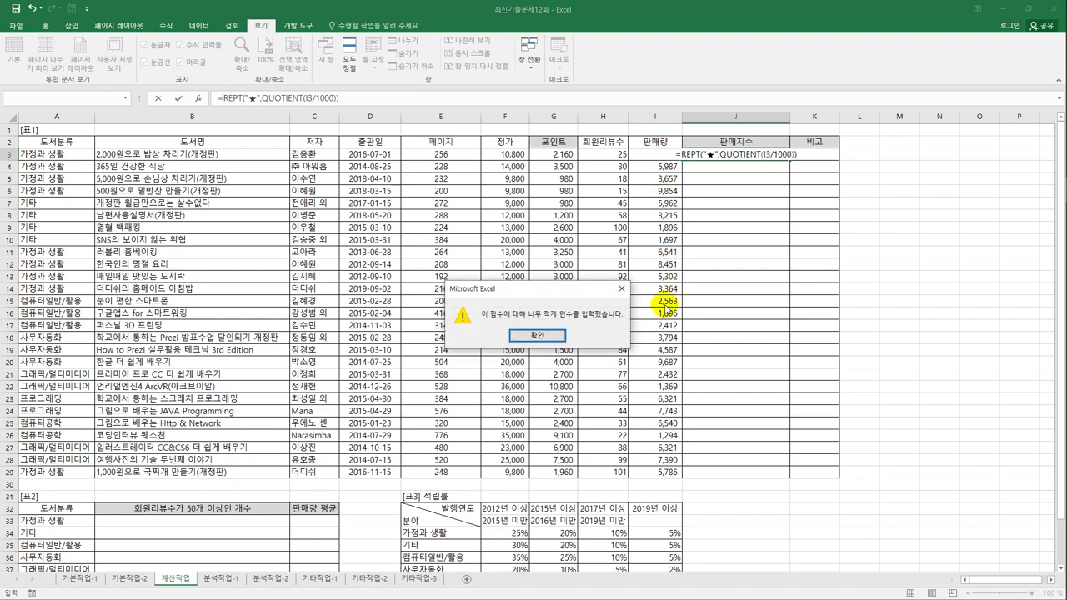
Step: Replace the division sign in J3's QUOTIENT with a comma, making its arguments I3,1000
left_click(538, 335)
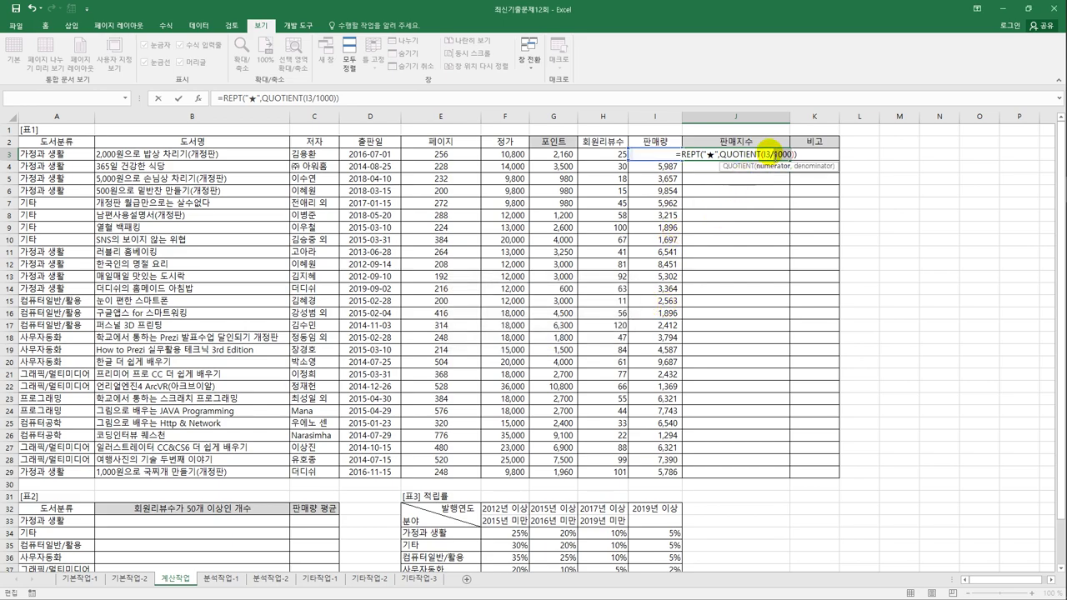
key("BackSpace")
type(",")
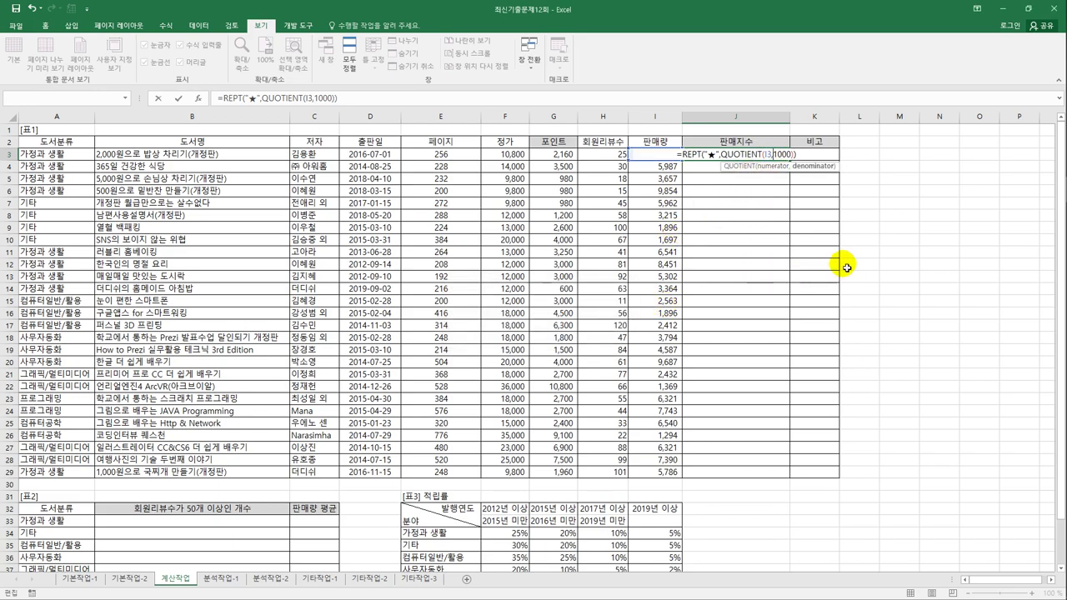
Step: Enter the REPT formula in J3, and wrap it in CONCATENATE as the first text argument
key("End")
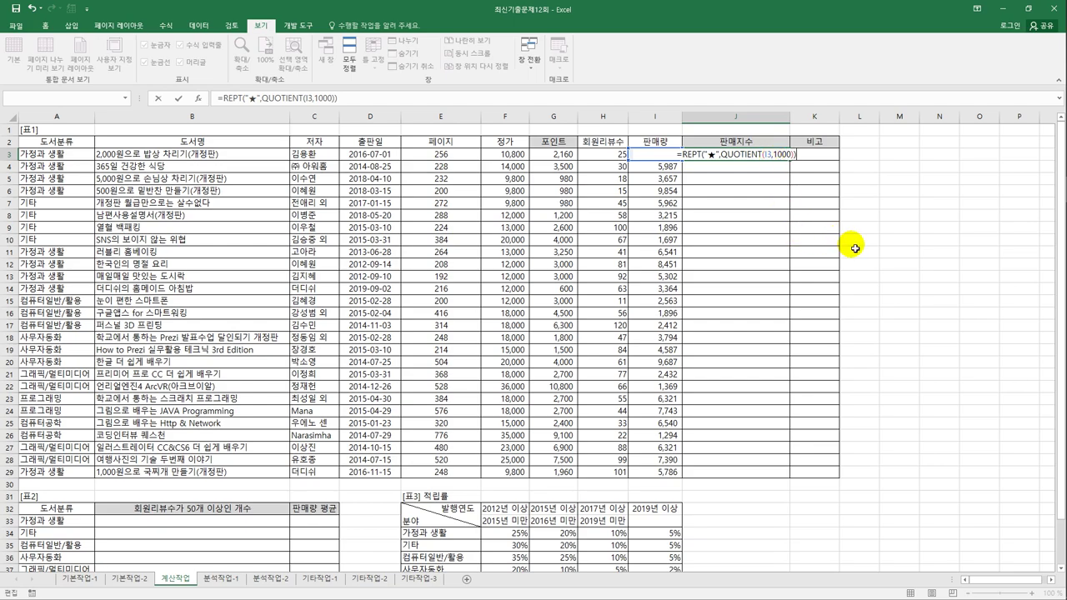
key("ctrl+Return")
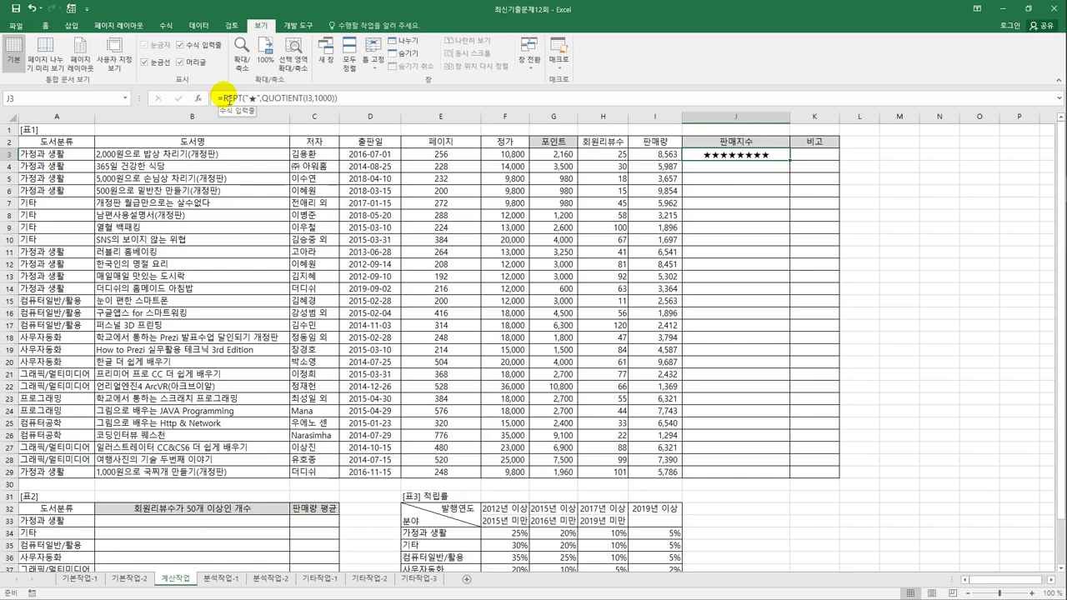
left_click(224, 98)
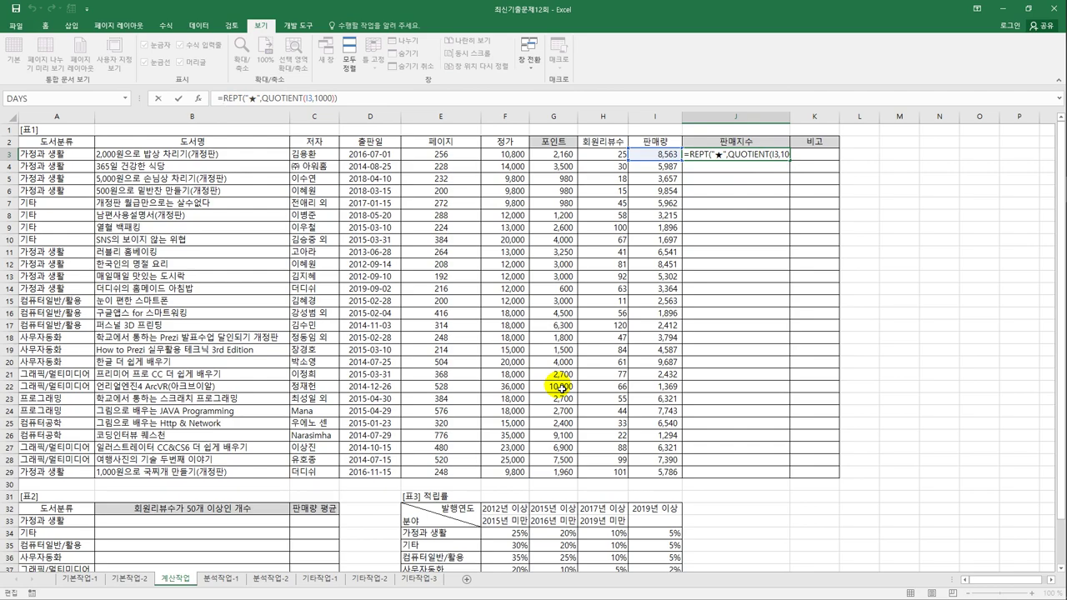
type("con")
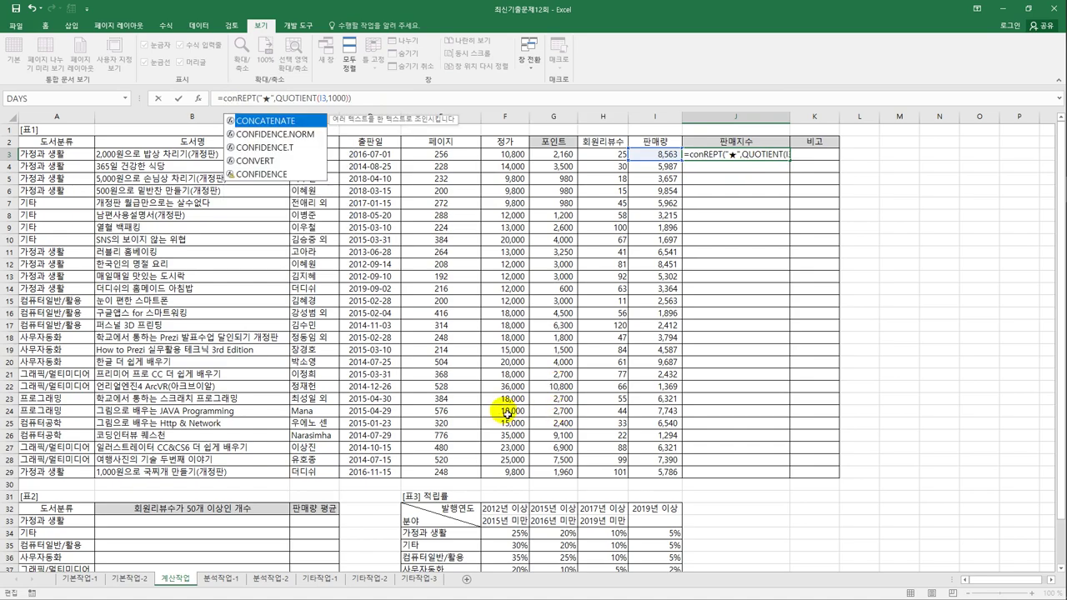
double_click(297, 121)
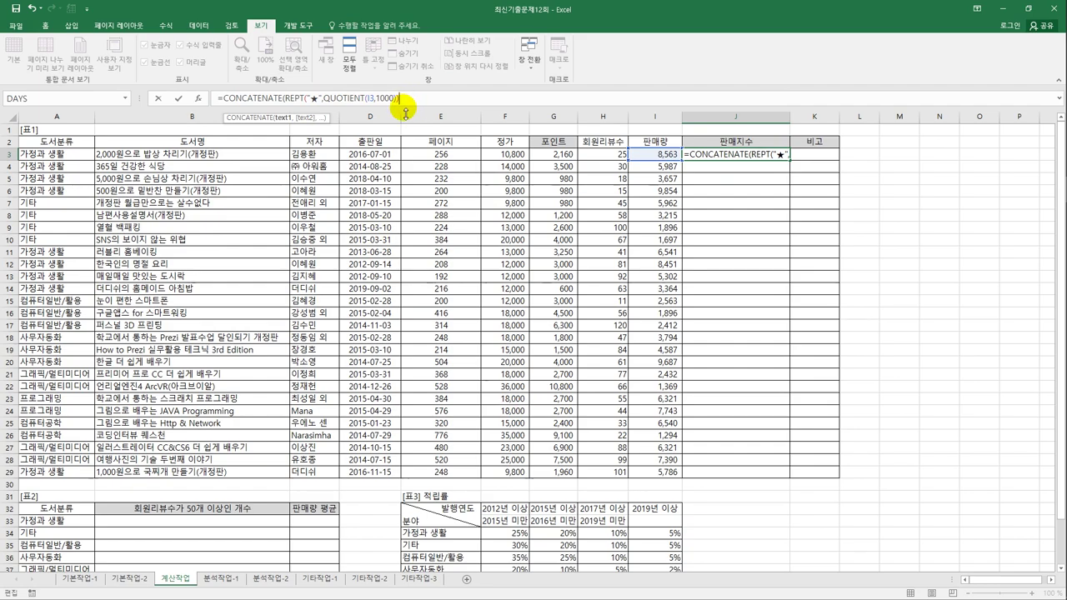
type(",")
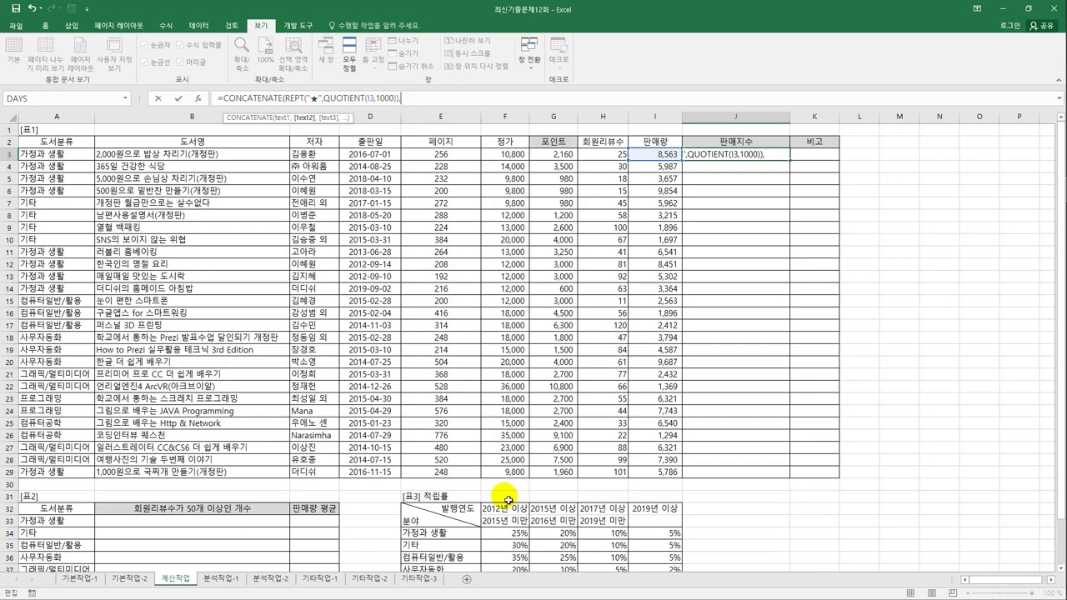
Step: Add a second REPT to J3's CONCATENATE with the symbol "☆" as its text argument
type("rep")
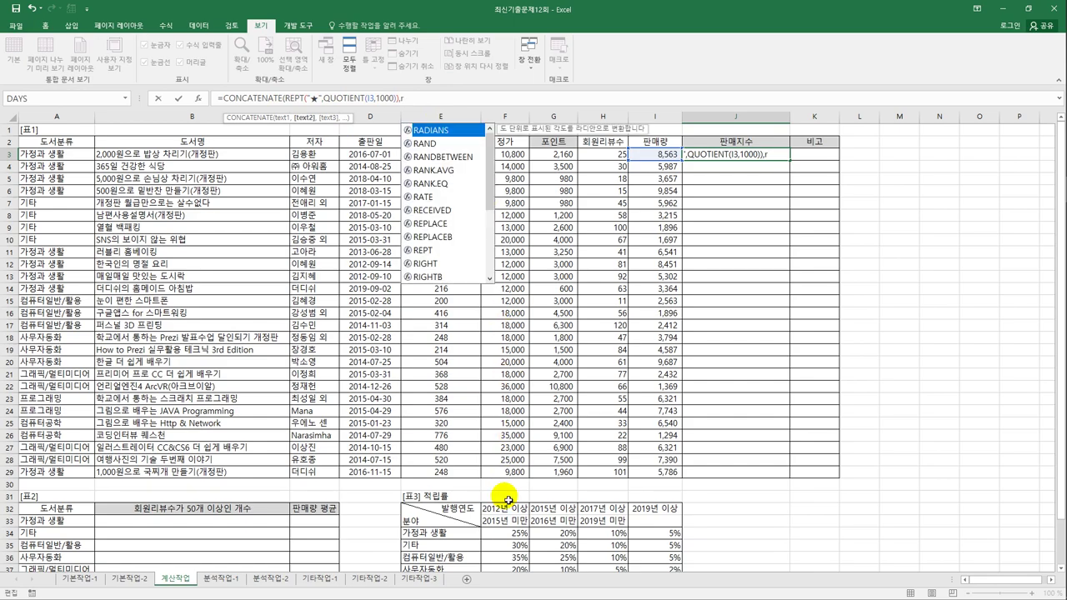
type("t")
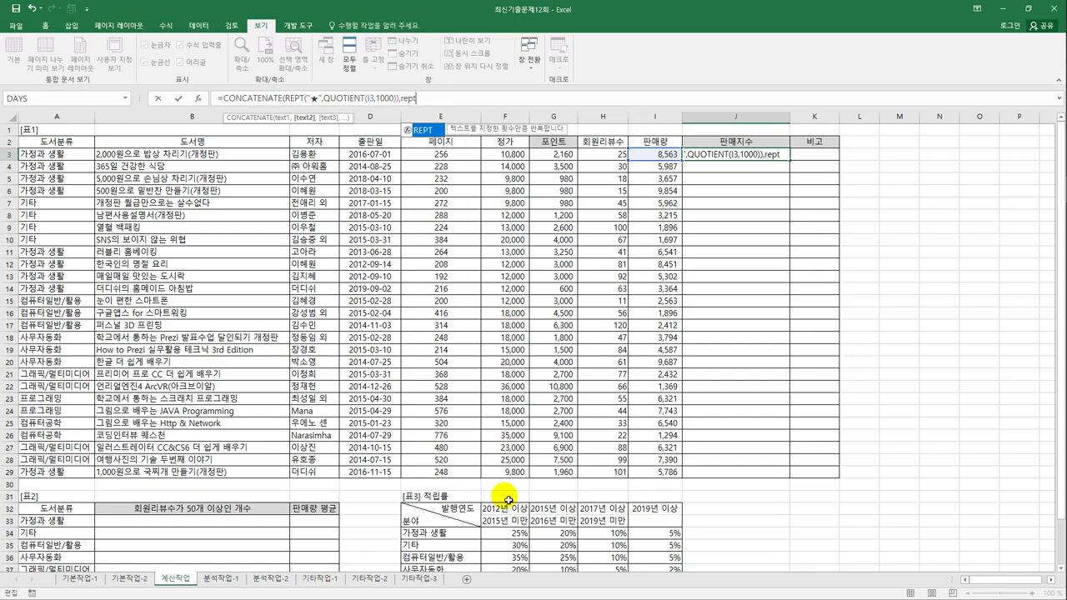
key("Tab")
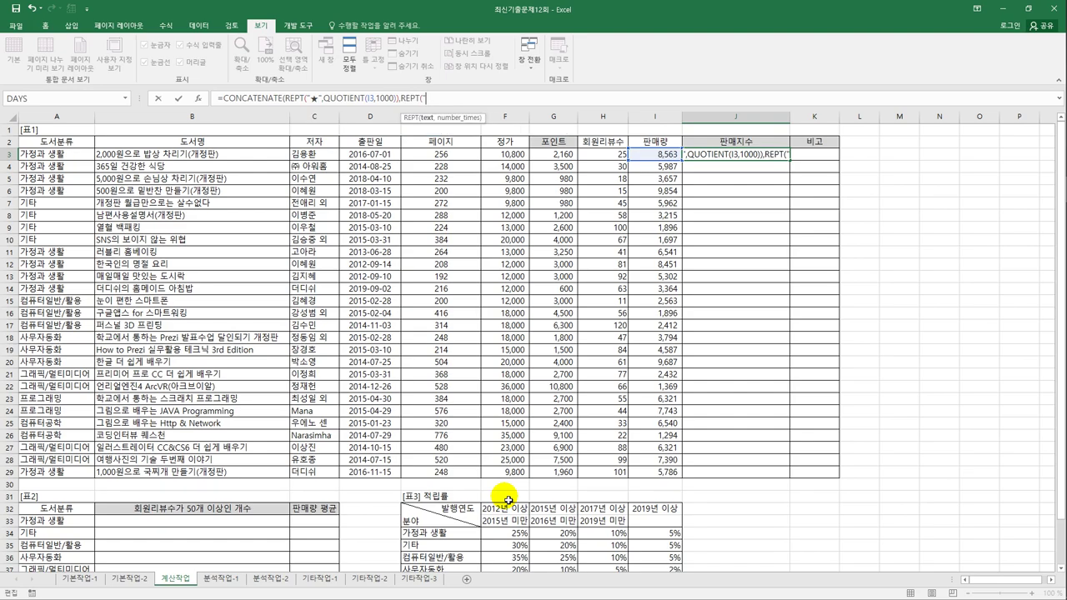
type("ㅁ")
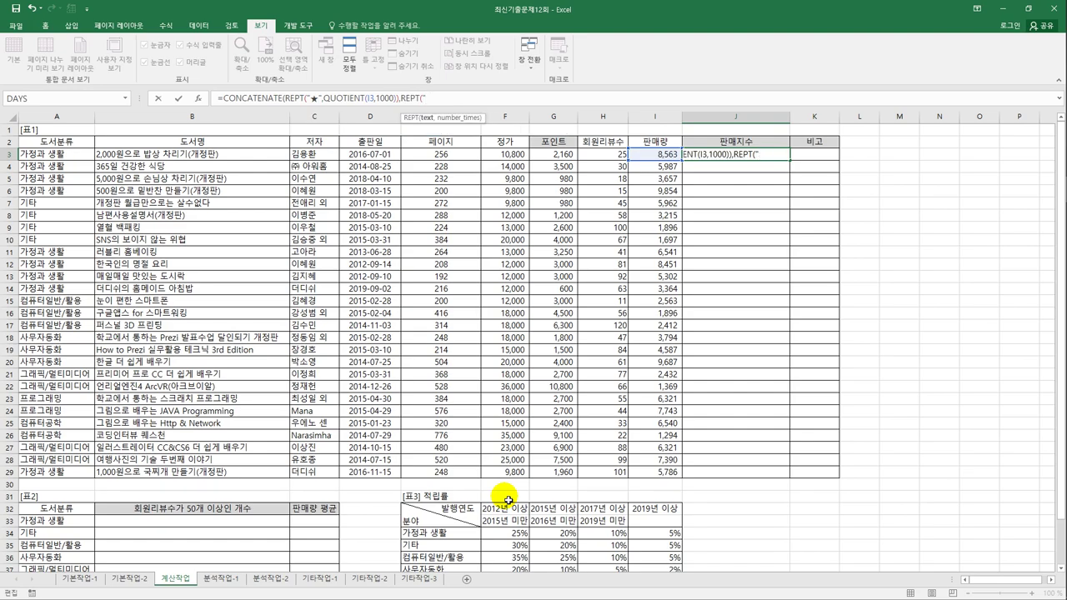
key("Hangul_Hanja")
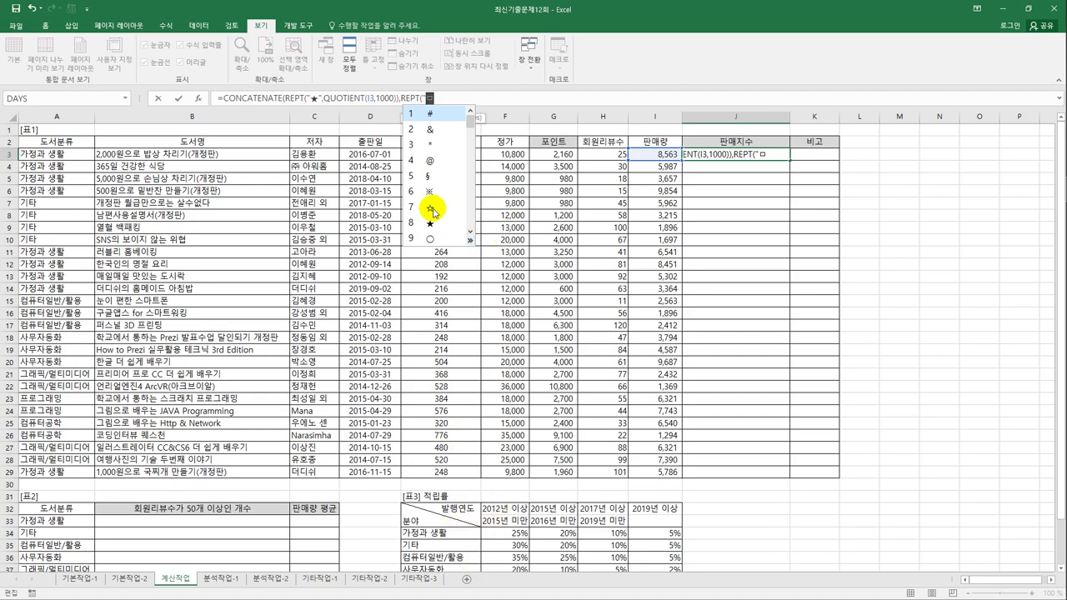
left_click(431, 208)
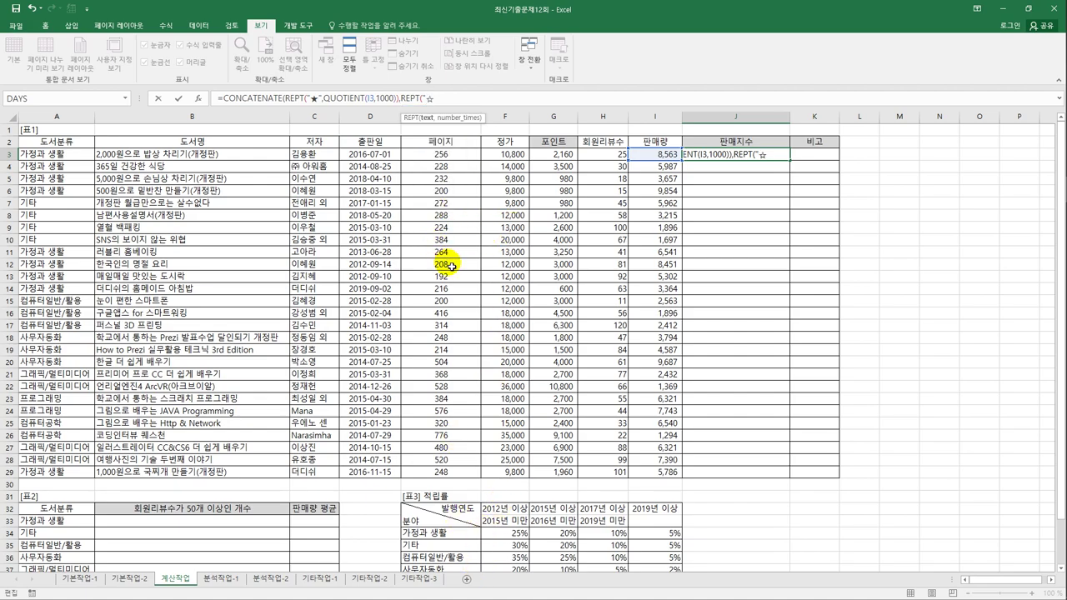
type("\",")
Step: Set the second REPT's repeat count in J3 to 10-QUOTIENT(I3,1000) and close all parentheses
type("10-")
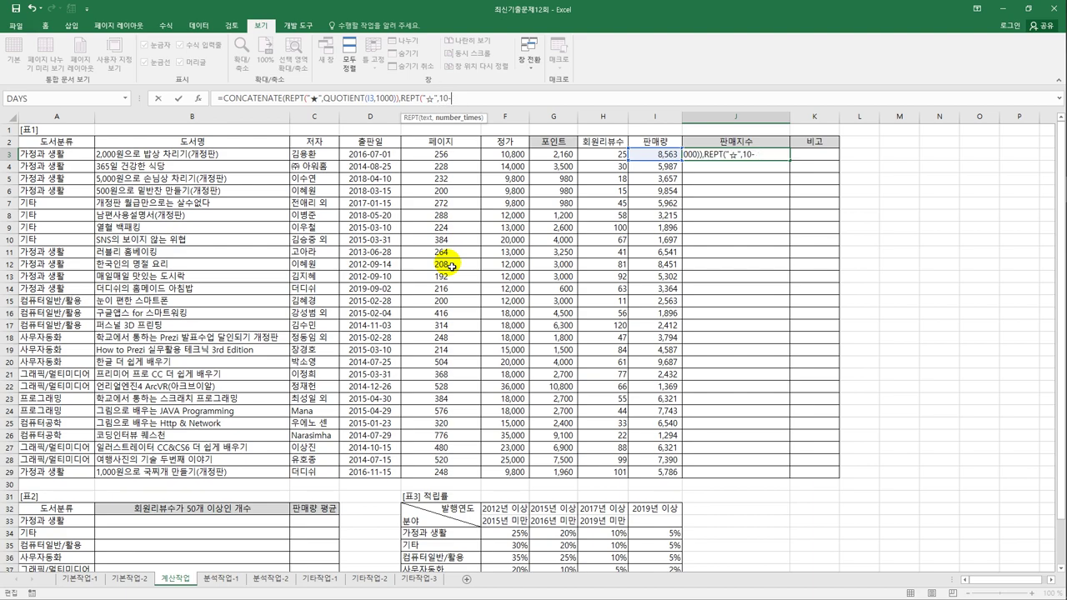
type("qu")
key("Down")
key("Down")
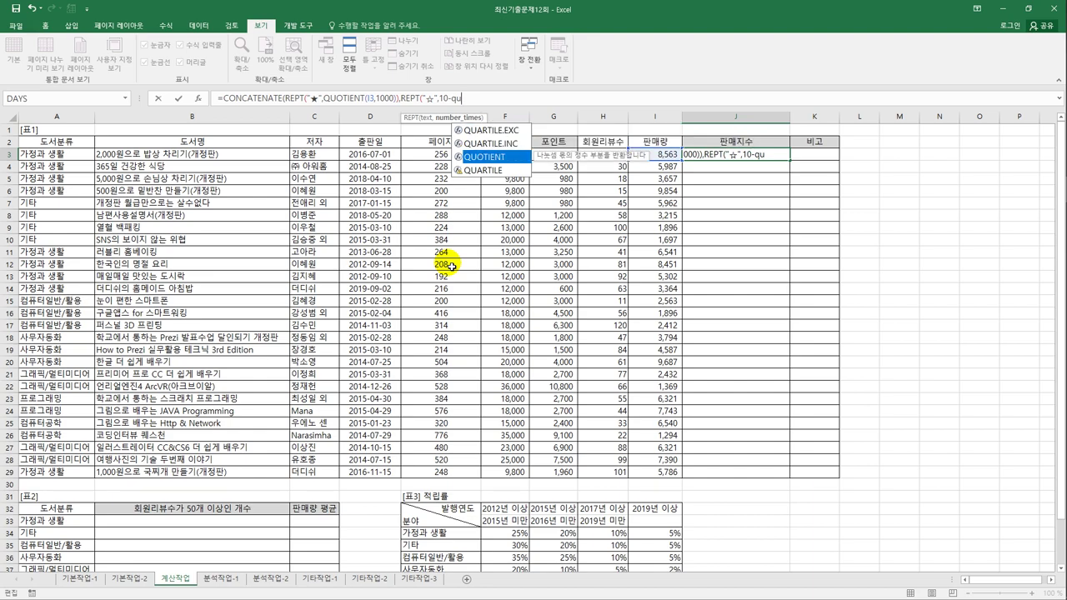
key("Tab")
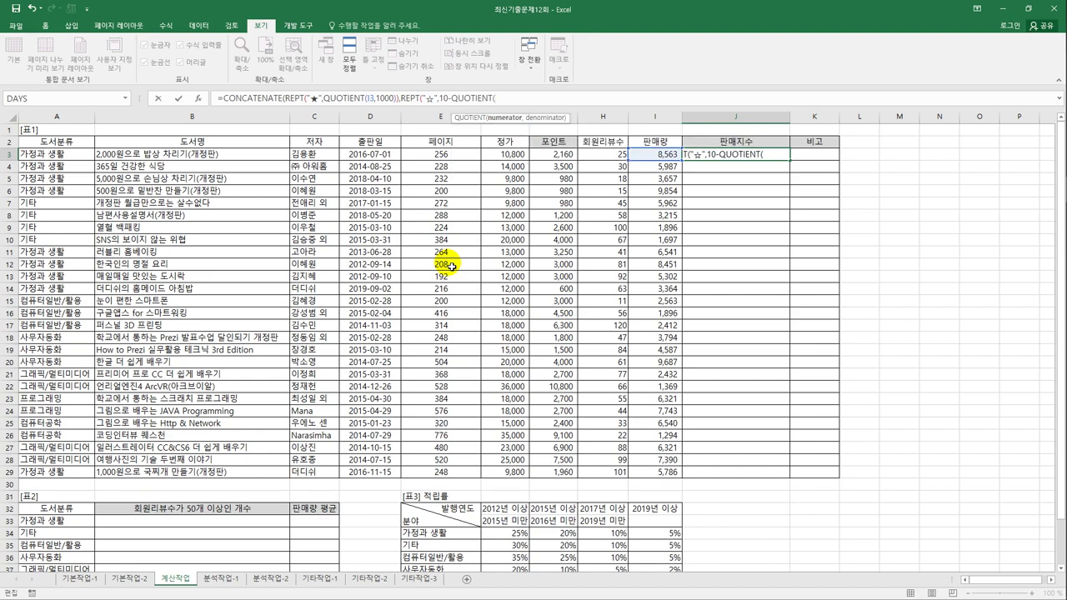
left_click(656, 156)
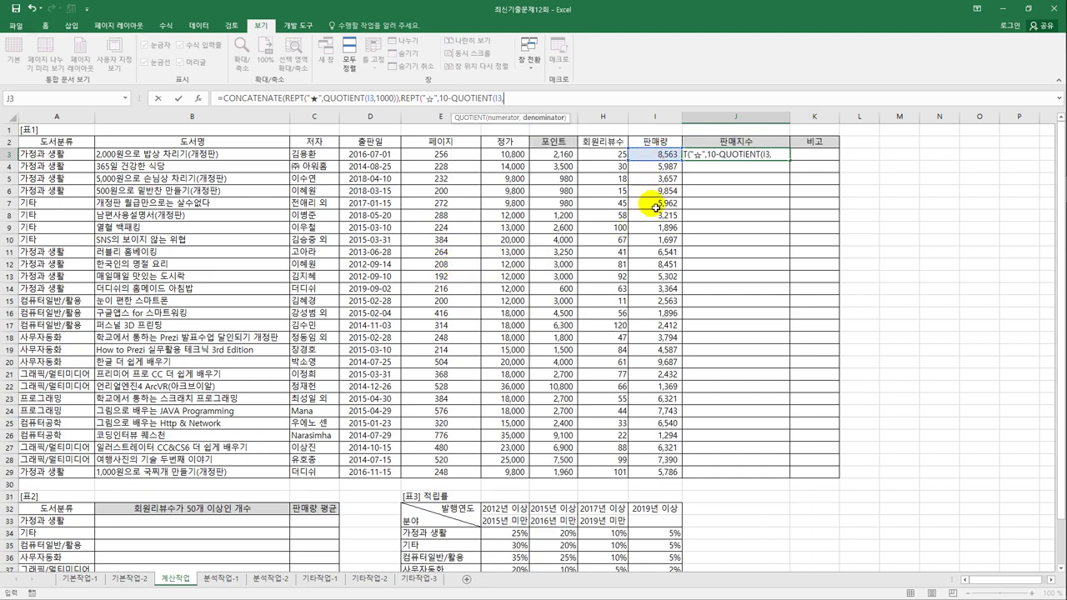
type(",1000")
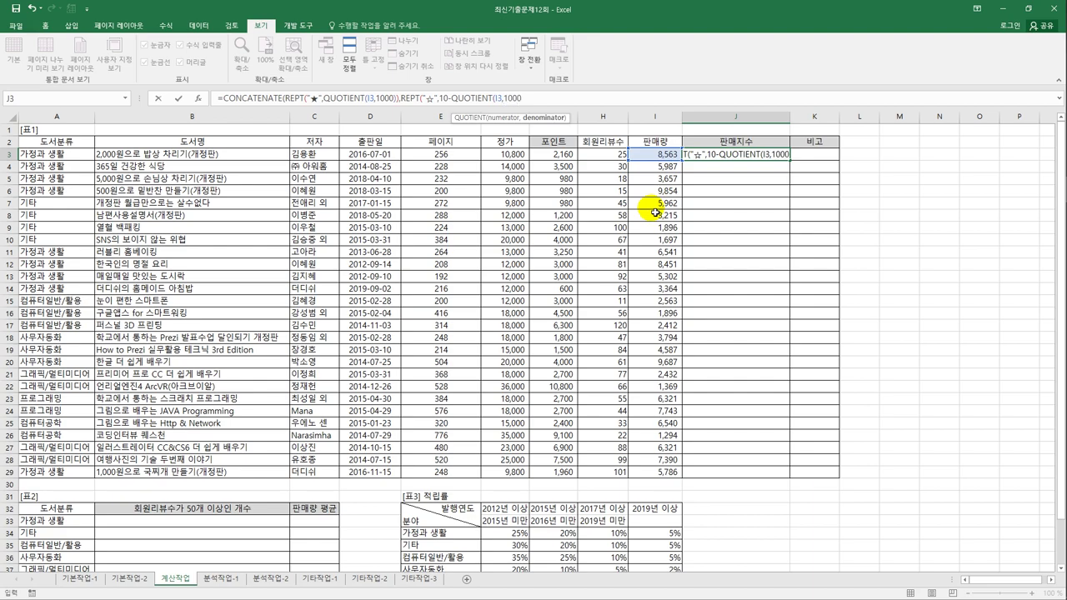
type("))")
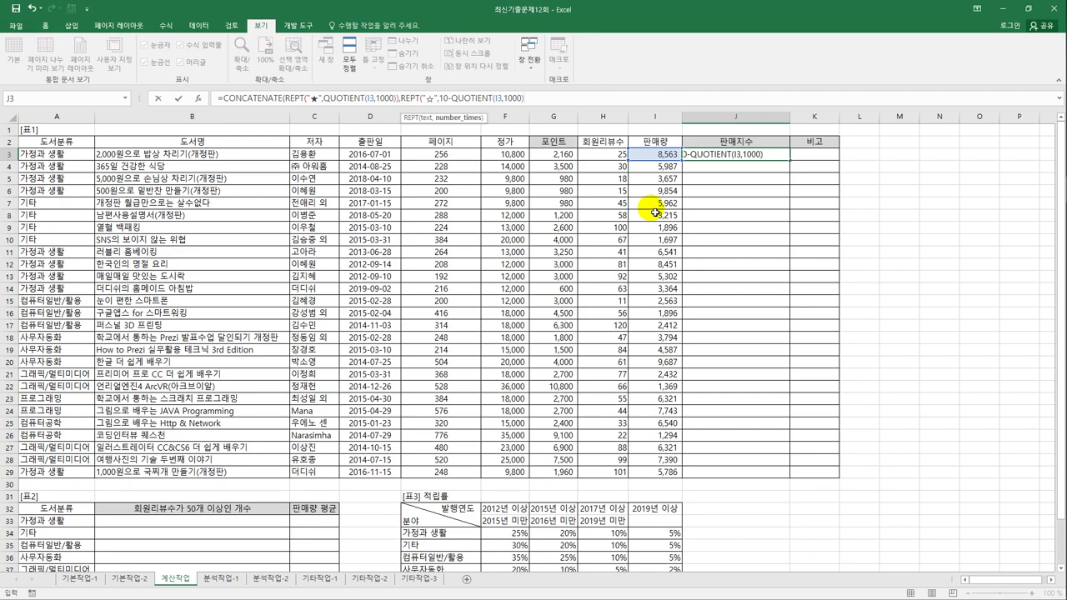
type("))")
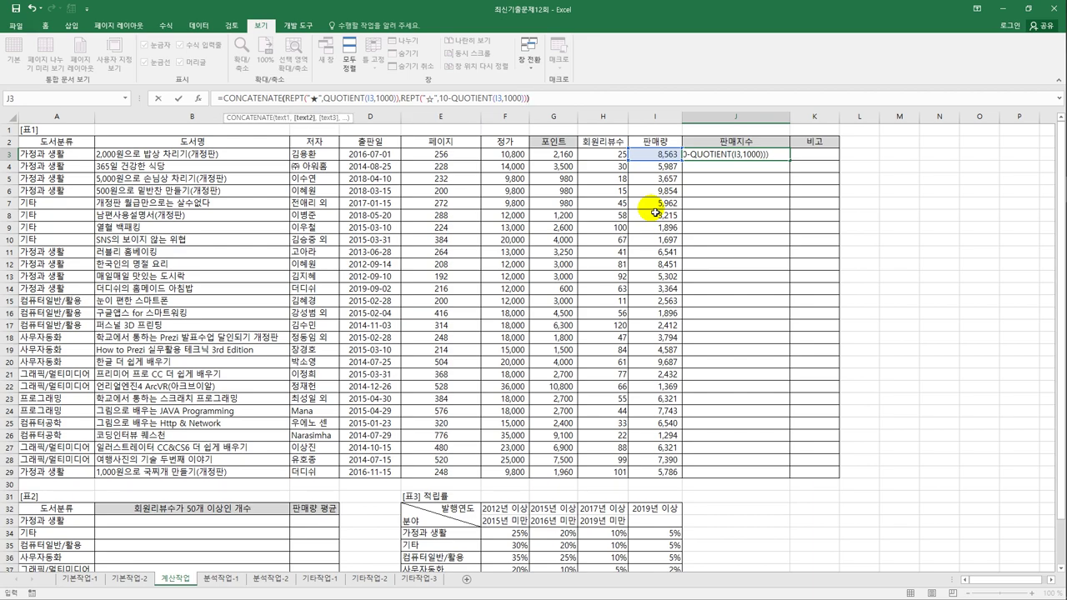
Step: Enter the CONCATENATE formula in J3 and fill it down the 판매지수 column to J29
key("Return")
key("Up")
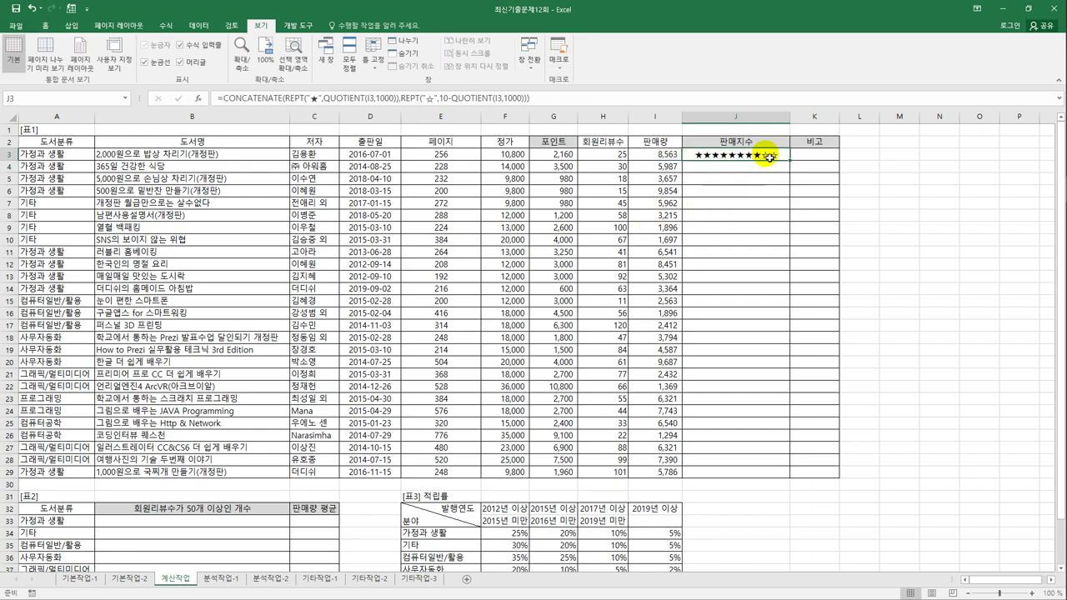
left_click_drag(790, 161, 767, 476)
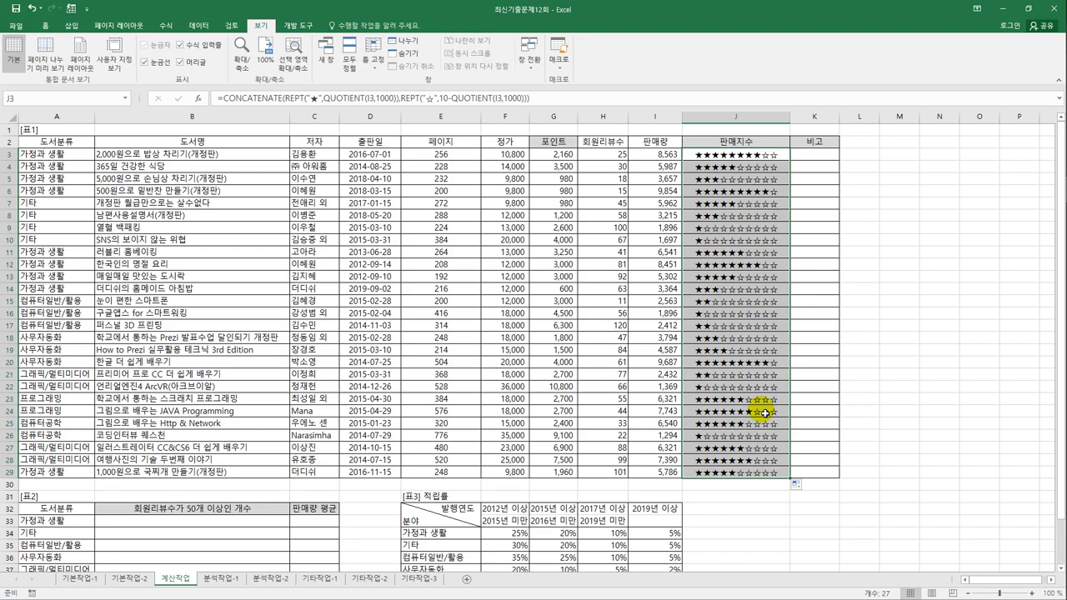
Step: Select 비고 cell K3, open the Visual Basic editor and insert a new module
left_click(799, 159)
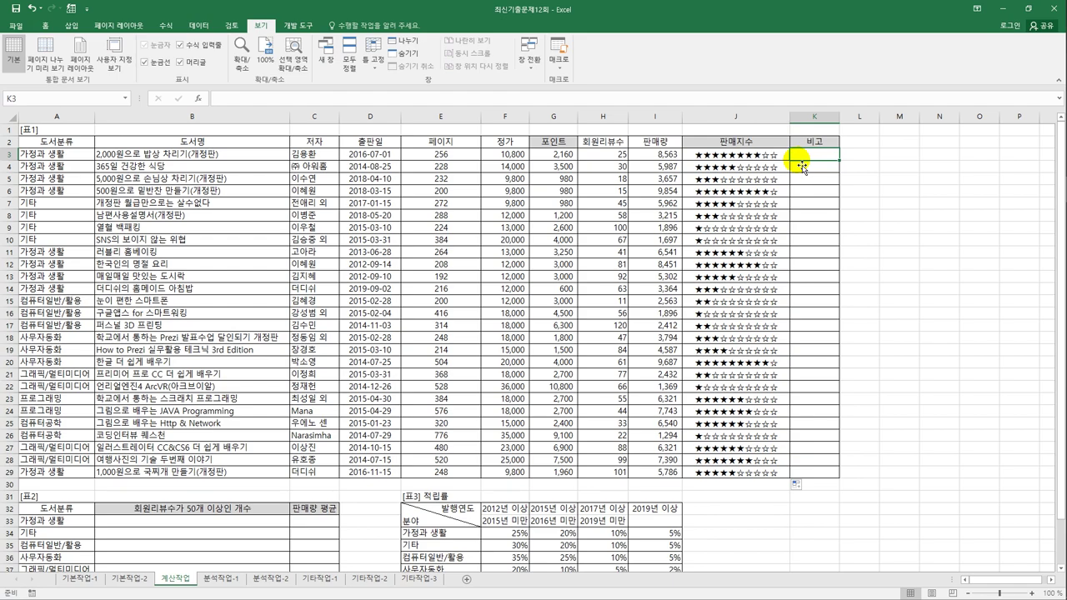
left_click(297, 26)
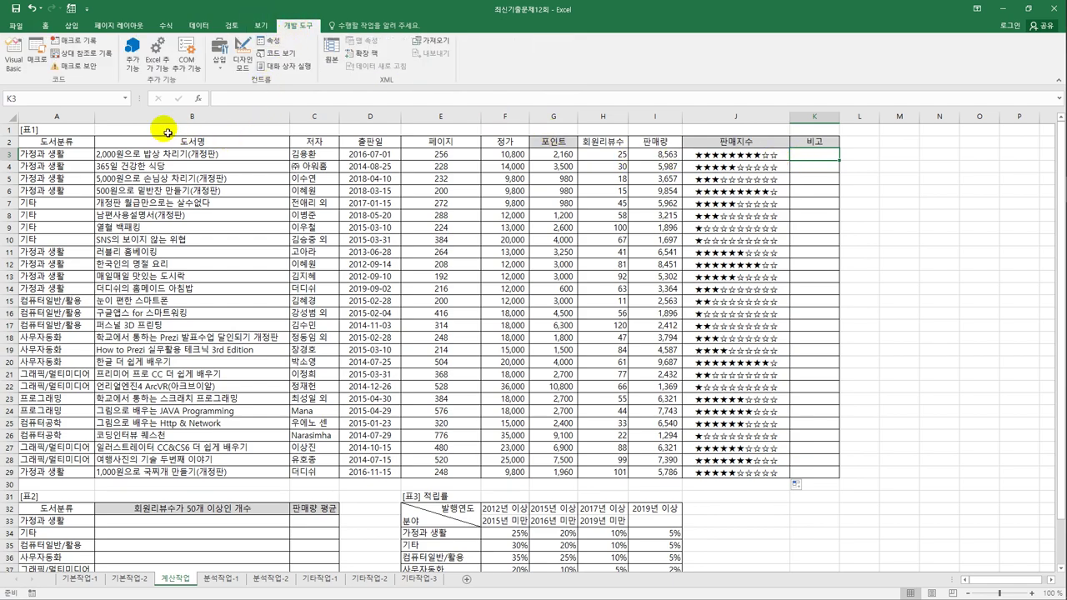
left_click(14, 60)
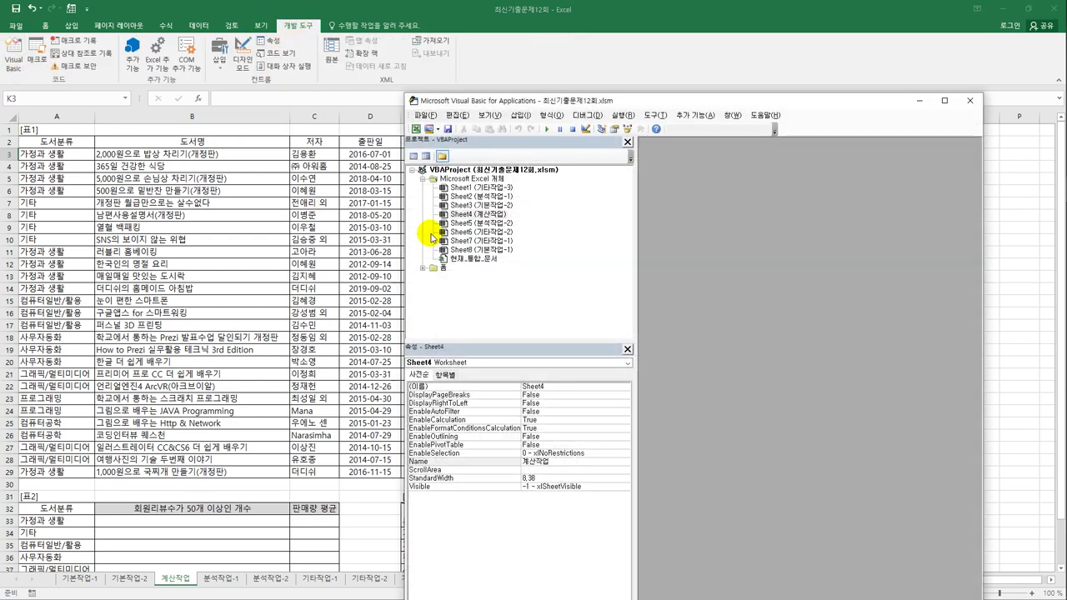
left_click(520, 115)
left_click(532, 163)
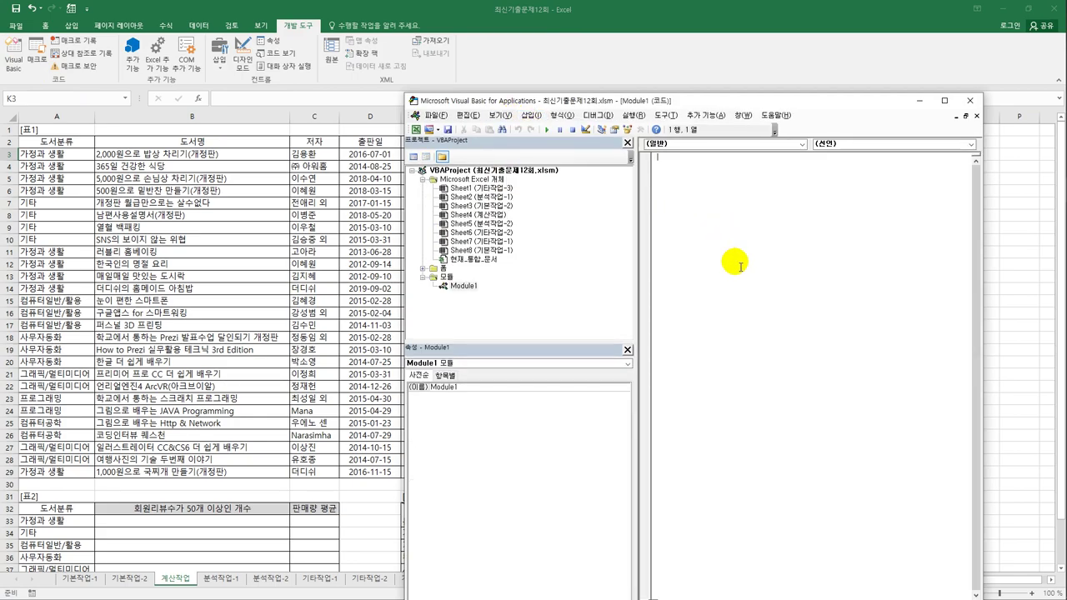
Step: Declare the public function fn비고(회원리뷰수, 판매량) in the new module
type("public ")
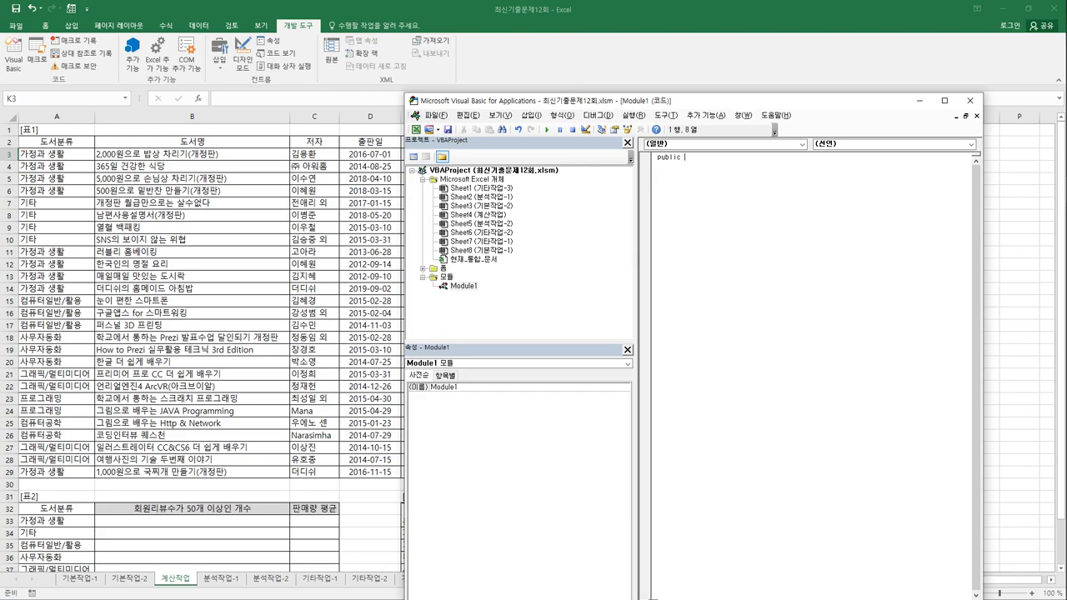
type("function fn비고(회원리뷰수, 판매량)")
key("Return")
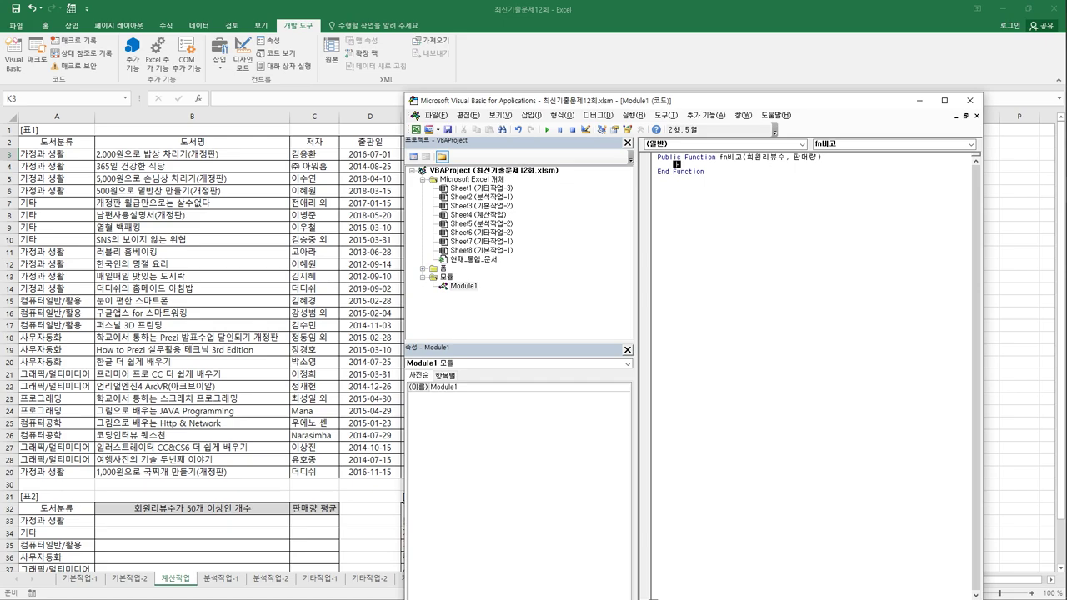
Step: Add the condition If 회원리뷰수 >= 80 And 판매량 >= 6000 Then inside fn비고
type("If 회")
type("원리")
type("뷰")
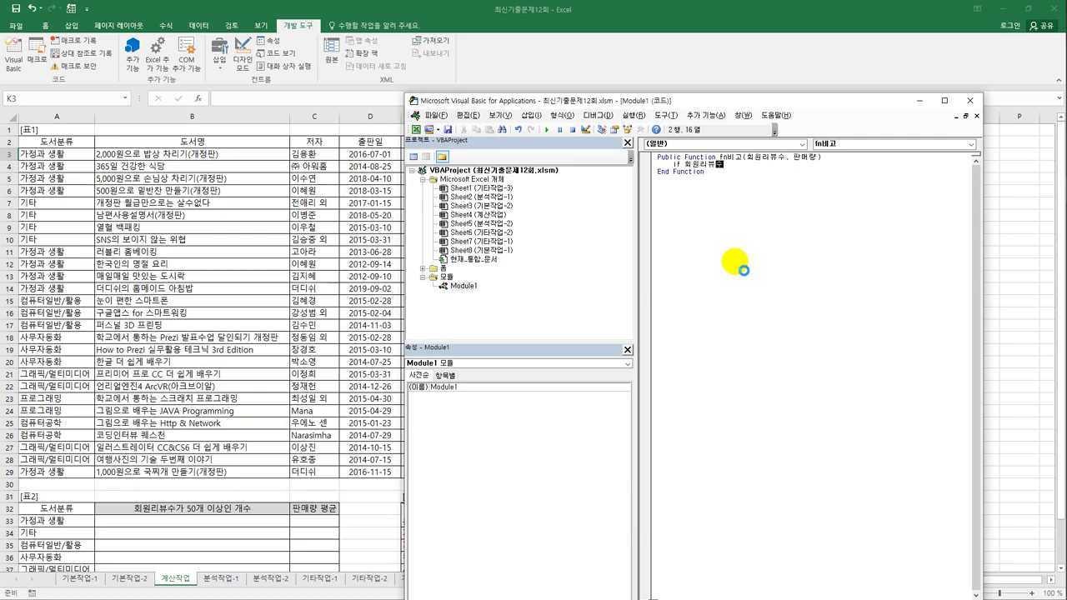
type("수 >=80 ")
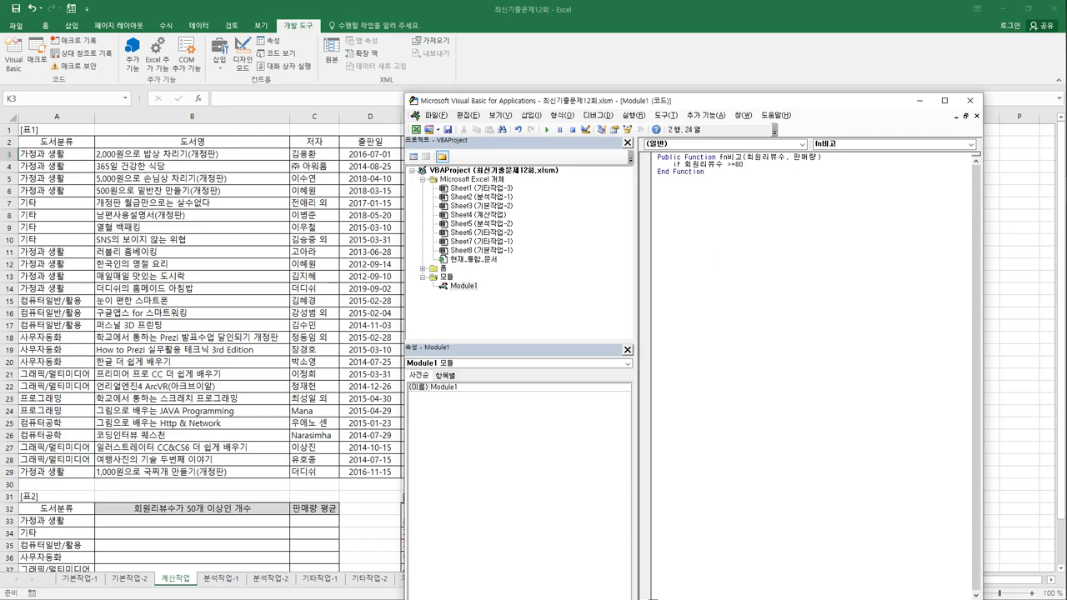
type("and 판매량 >=6000 then")
key("Return")
Step: Make the If branch return fn비고 = "추천" on an indented line
key("Tab")
type("fn비고")
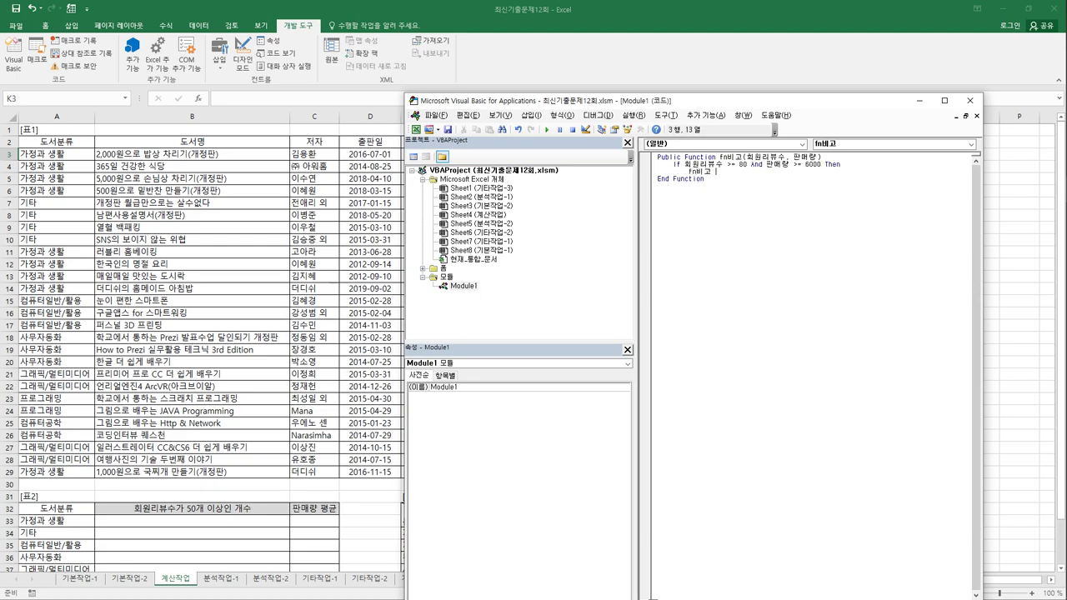
type(" = \"추천\"")
key("Return")
Step: Copy the If line and its "추천" assignment and paste them directly below in the function
left_click(687, 164)
left_click_drag(658, 156, 844, 165)
key("ctrl+c")
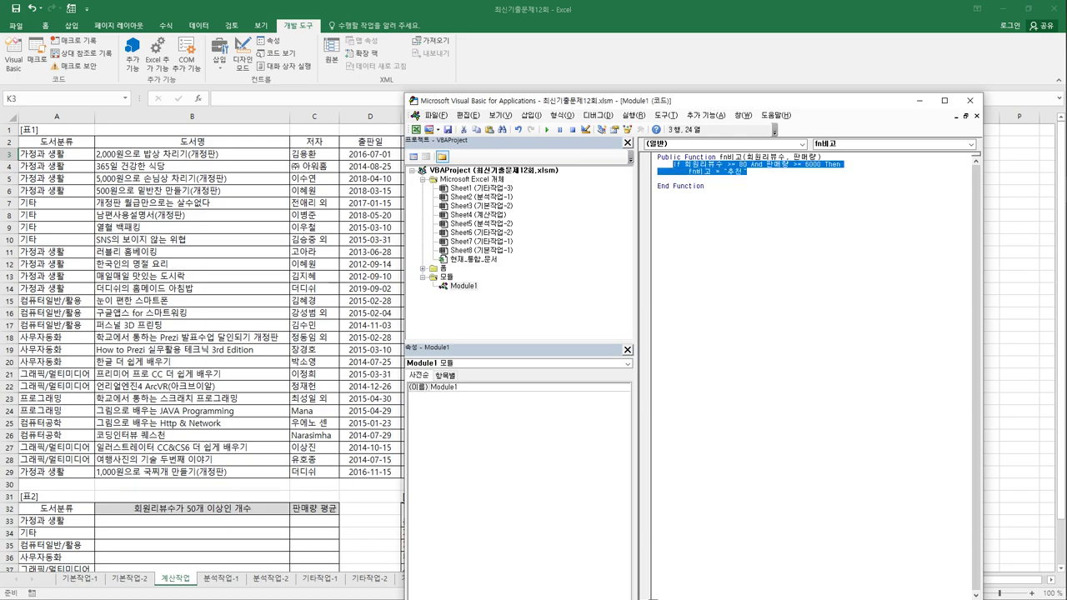
left_click(689, 178)
key("ctrl+v")
Step: Turn the pasted If statement into an ElseIf statement
left_click(689, 185)
type("ㄷ")
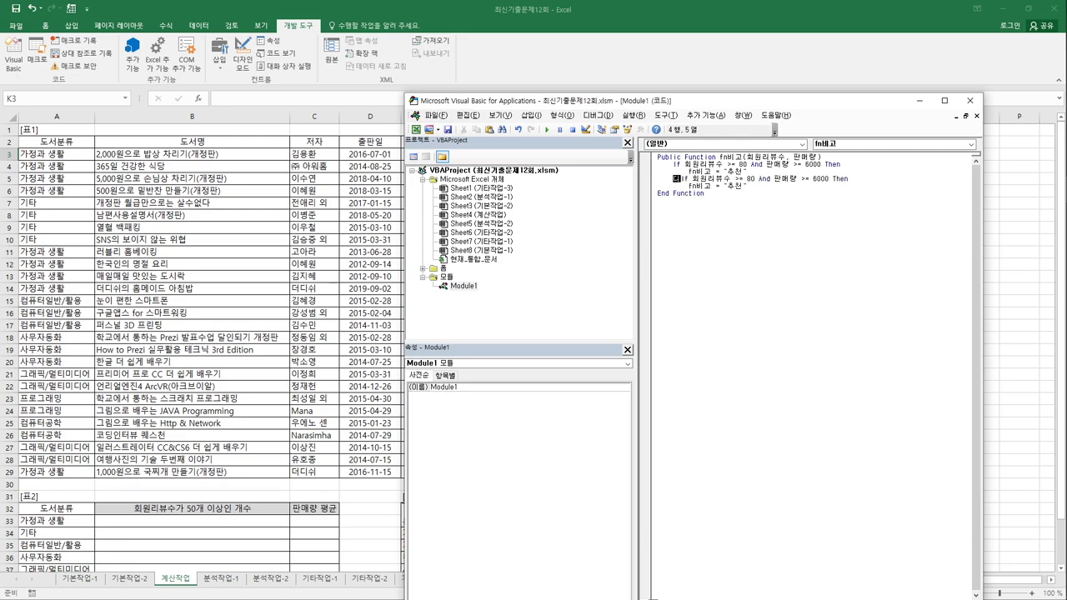
key("BackSpace")
type("elsei")
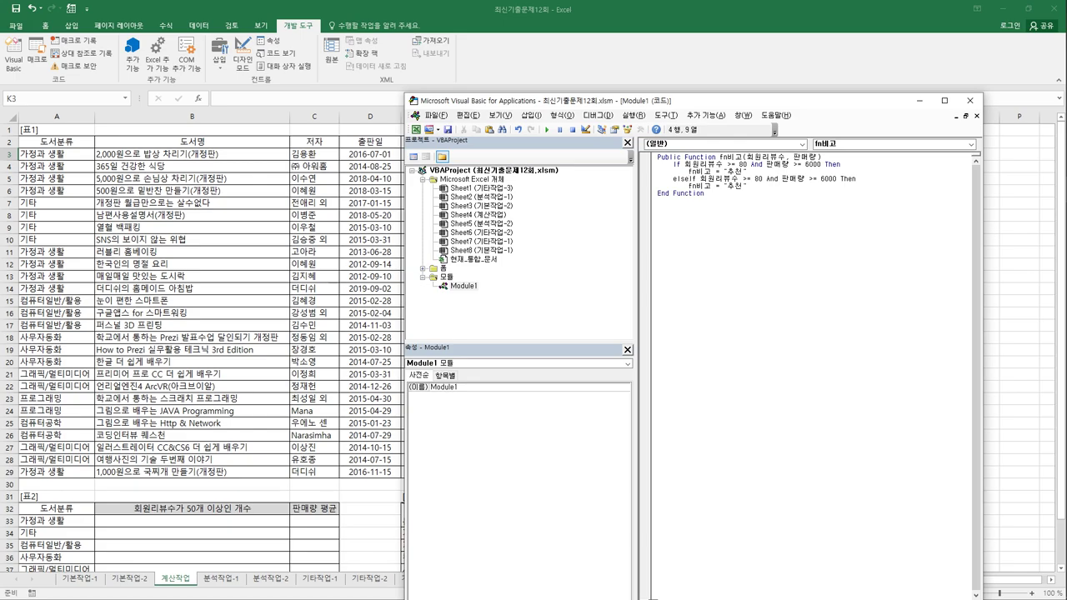
Step: Delete "And 판매량 >= 6000" from the ElseIf line, keeping only 회원리뷰수 >= 80 as its condition
left_click(693, 179)
left_click(758, 178)
key("shift+Right")
key("shift+Right")
key("shift+Right")
key("shift+Right")
key("shift+Right")
key("shift+Right")
key("shift+Right")
key("shift+Right")
key("shift+Right")
key("shift+Right")
key("shift+Right")
key("shift+Right")
key("shift+Right")
key("shift+Right")
key("shift+Right")
key("shift+Right")
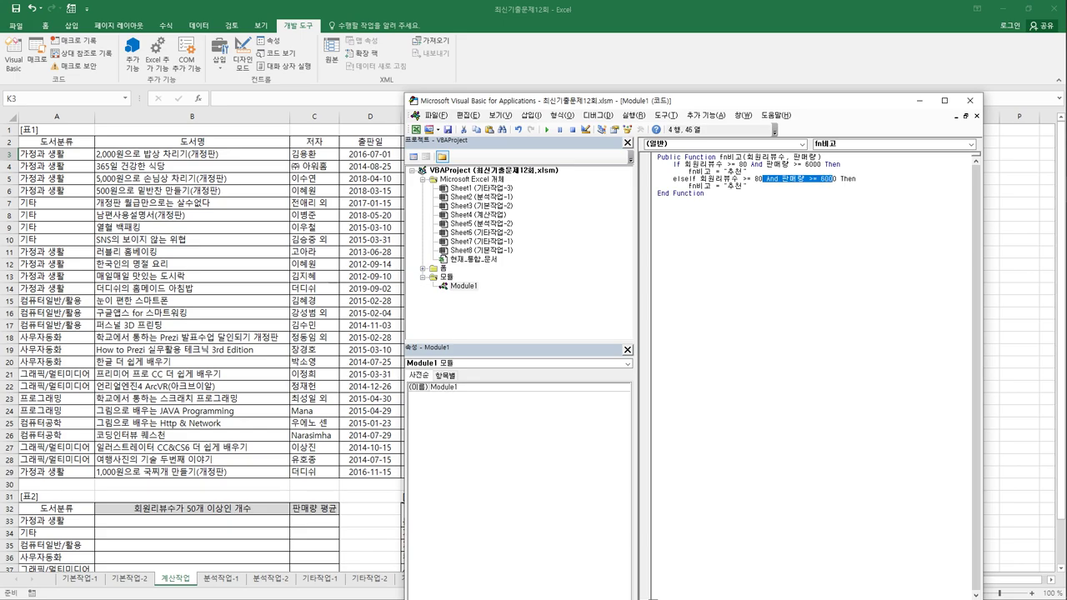
key("Delete")
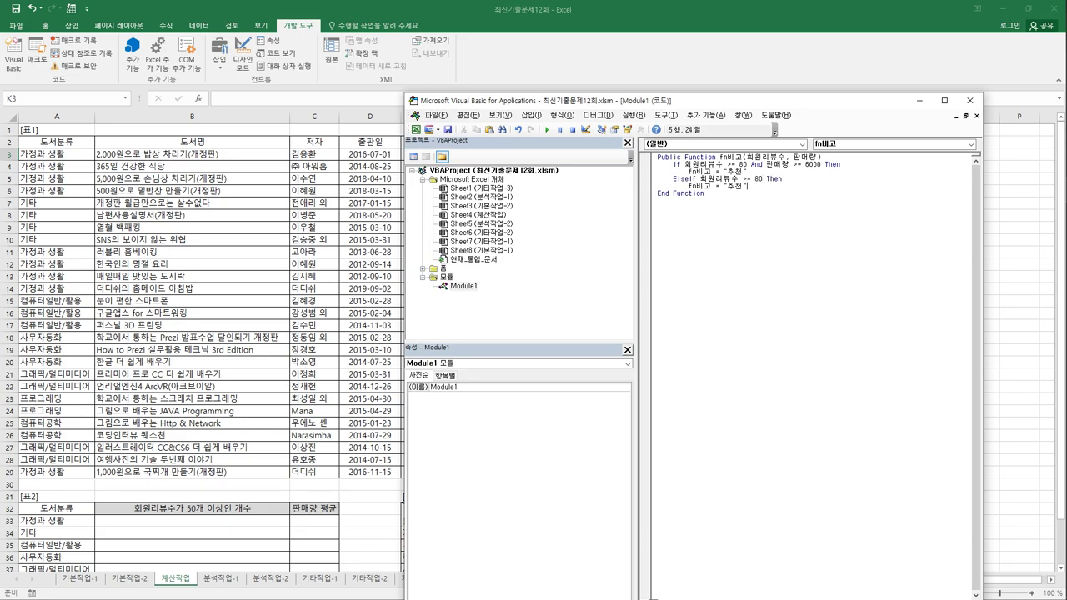
Step: Change the text returned by the 회원리뷰수 >= 80 branch to "관심도서"
key("shift+Right")
key("shift+Right")
key("Delete")
type("관심도서")
Step: Paste the copied If block below and make it an ElseIf with only 판매량 >= 6000 as its condition
key("Return")
key("ctrl+v")
left_click(674, 192)
type("elseif")
left_click_drag(700, 192, 781, 193)
key("Delete")
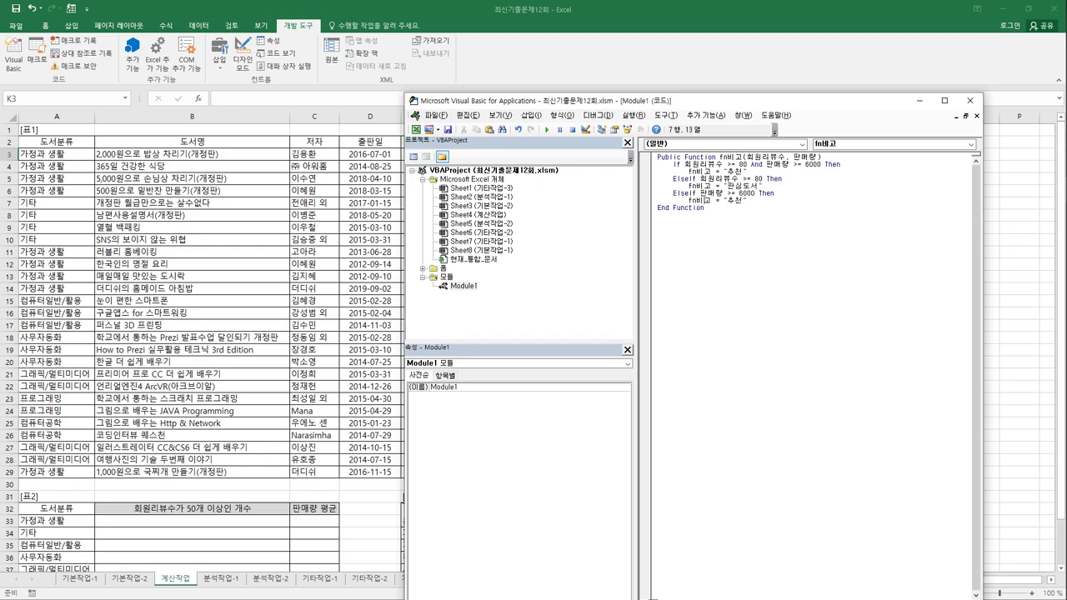
Step: Replace the text returned by the 판매량 >= 6000 branch with "인기도서"
type("d")
key("BackSpace")
type("인기도서")
key("Delete")
key("Delete")
key("End")
Step: Add an Else branch and paste a copy of the fn비고 = "인기도서" line under it
key("Return")
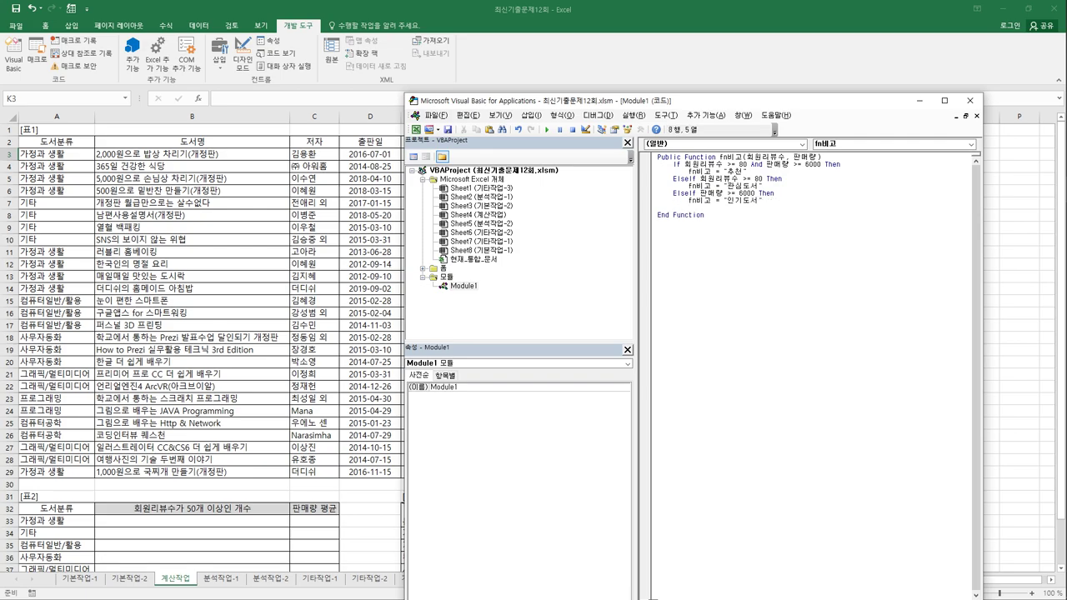
type("Else")
key("Return")
key("Up")
key("Up")
key("shift+End")
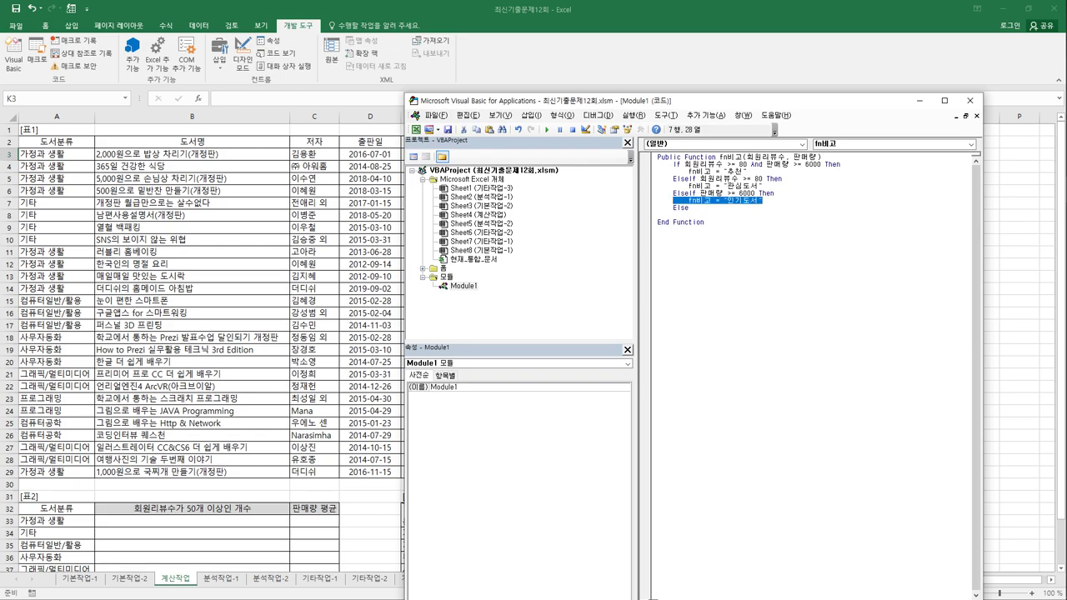
key("Down")
key("Down")
key("ctrl+v")
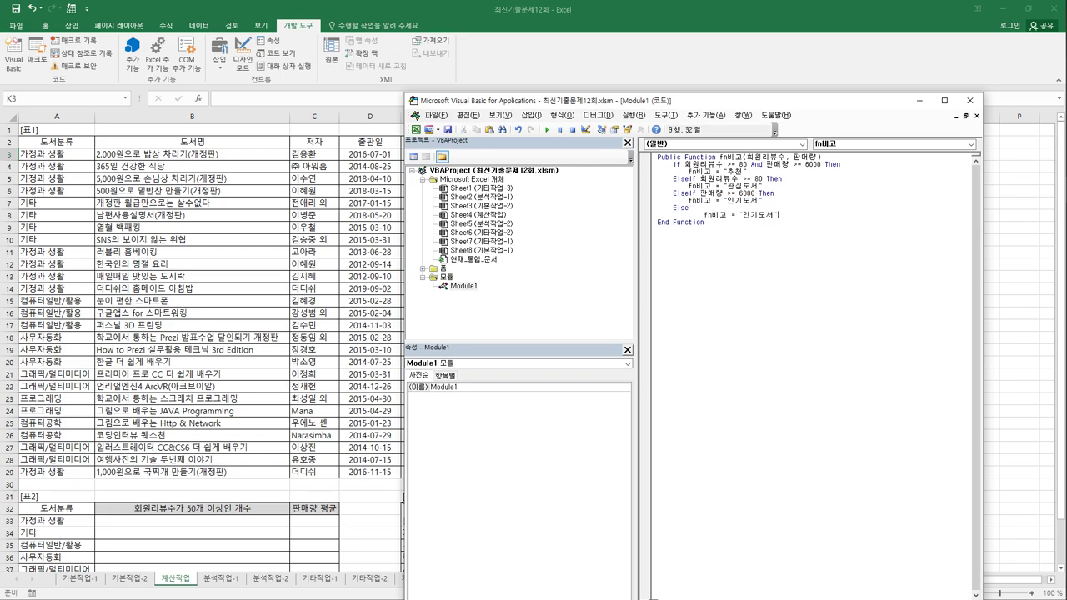
Step: Align the Else assignment with the other branches and make it return an empty string
left_click(704, 215)
key("BackSpace")
key("BackSpace")
key("BackSpace")
key("BackSpace")
key("End")
key("shift+Left")
key("shift+Left")
key("shift+Left")
key("shift+Left")
key("BackSpace")
Step: Close the block with End If and add blank lines after the function header and before End Function
key("Return")
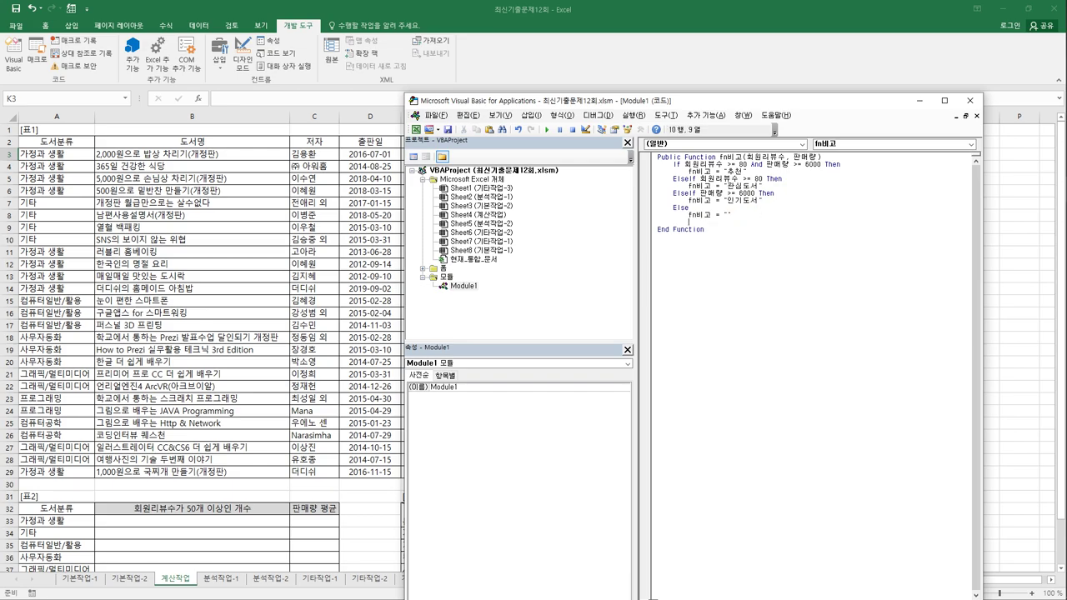
type("ㄷ")
key("BackSpace")
type("End If")
key("Return")
key("Up")
key("Up")
key("Up")
key("End")
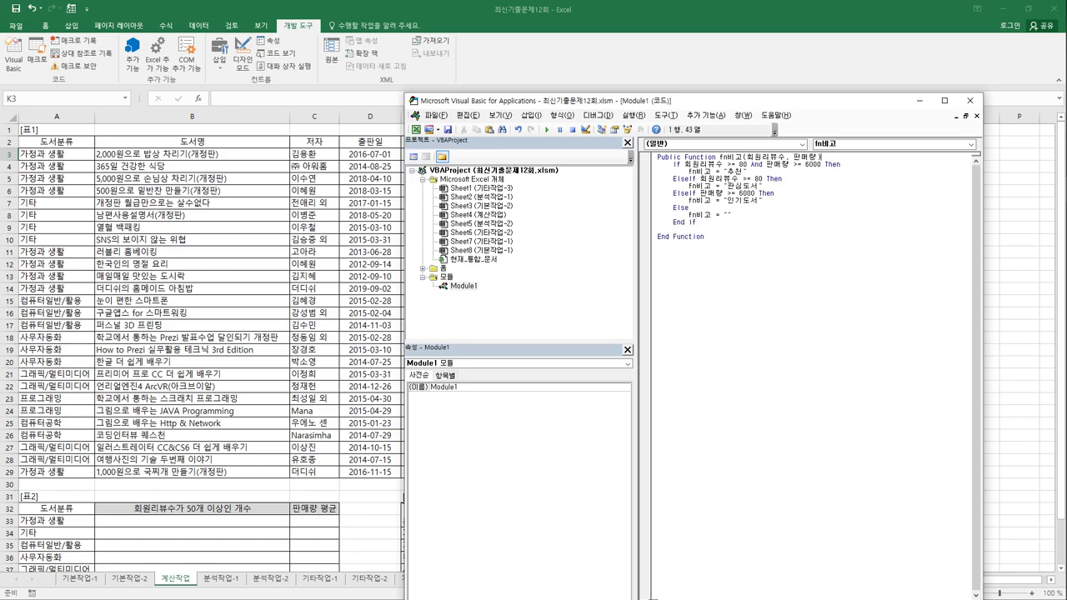
key("Return")
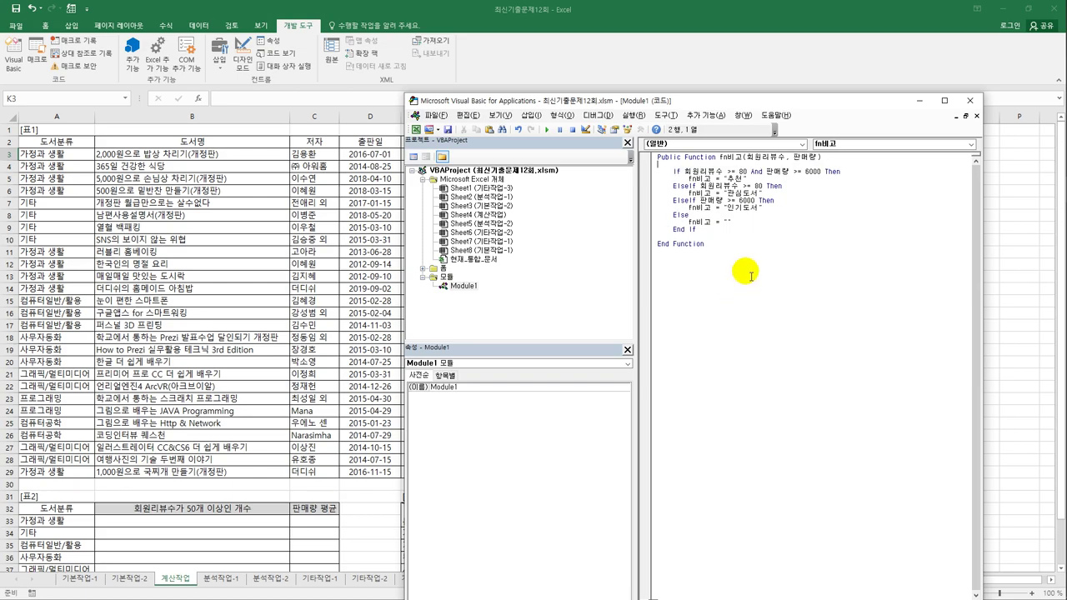
Step: Close the VBA editor and insert the user-defined function fn비고 into cell K3
left_click(971, 100)
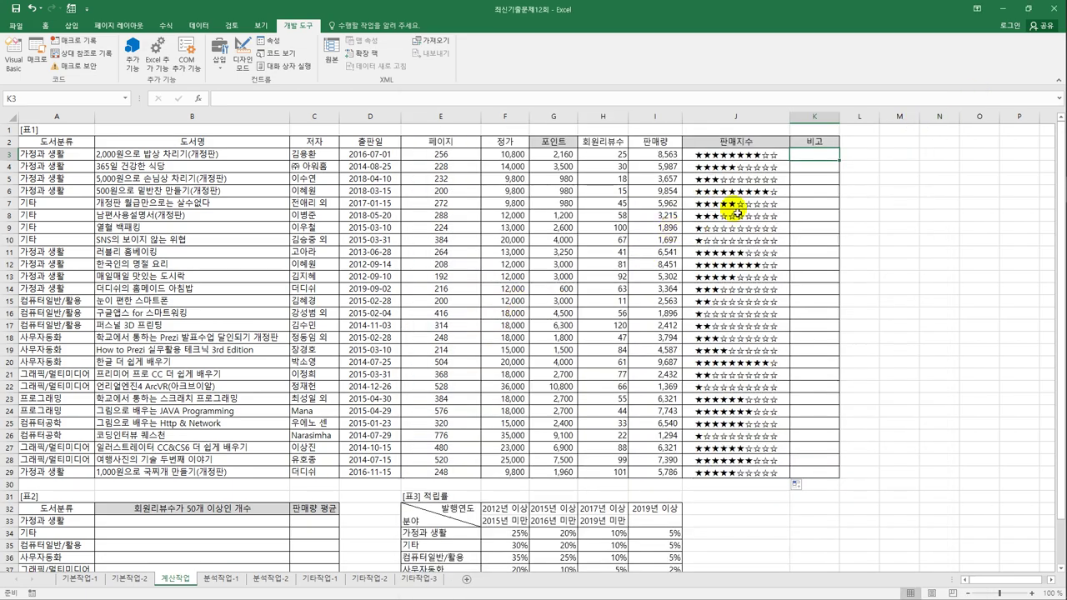
left_click(819, 158)
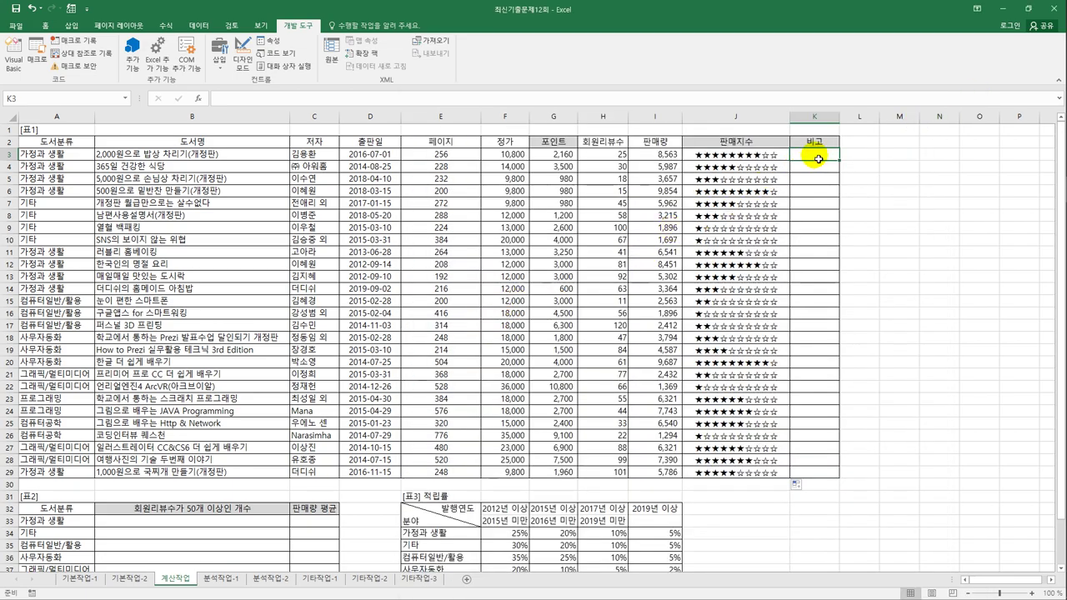
left_click(200, 99)
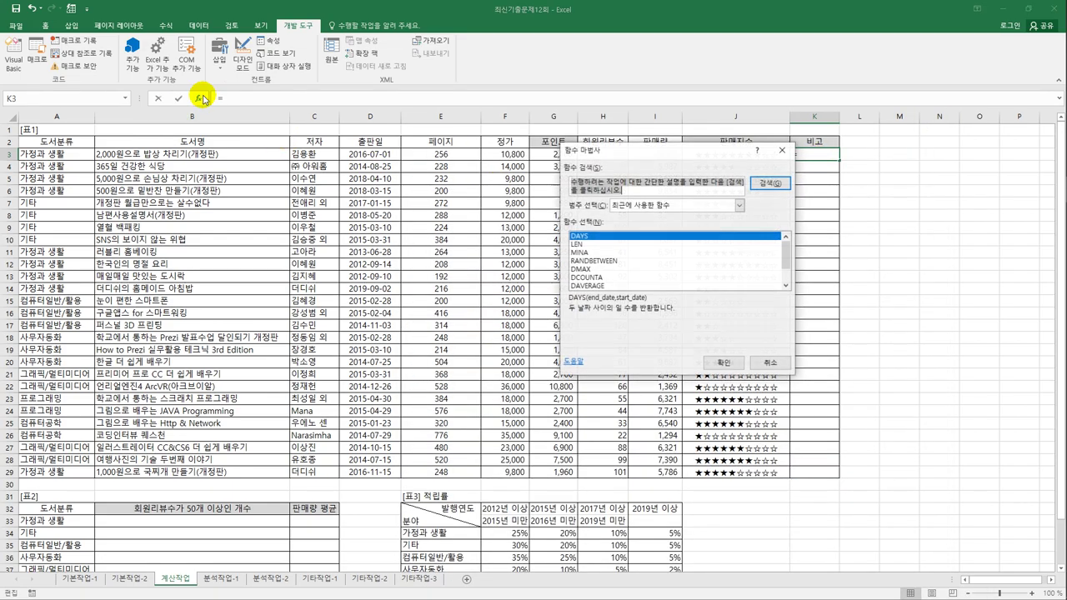
left_click(632, 206)
left_click(647, 308)
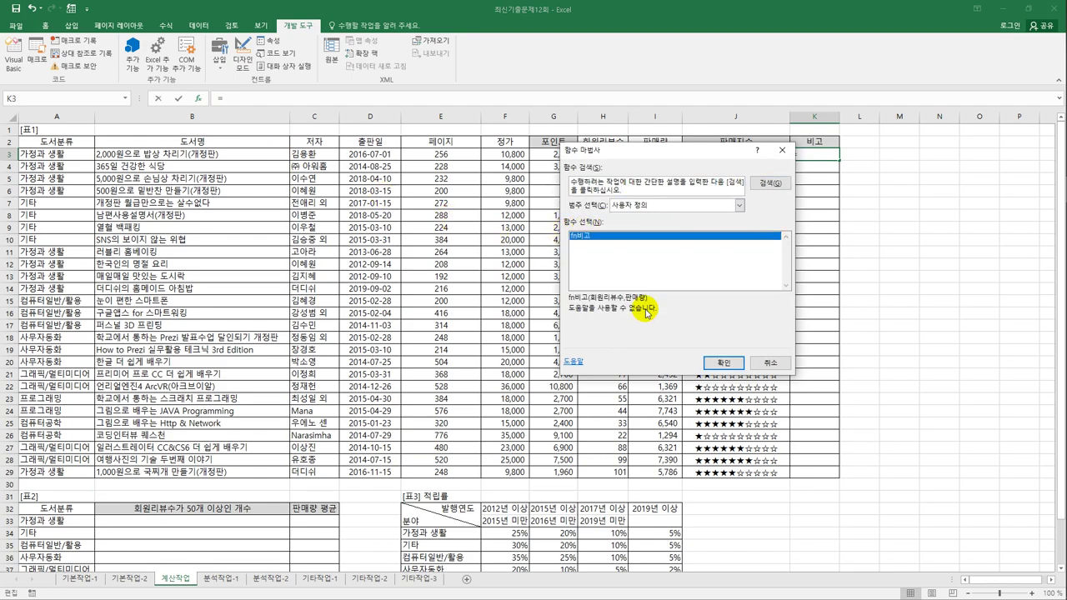
left_click(719, 364)
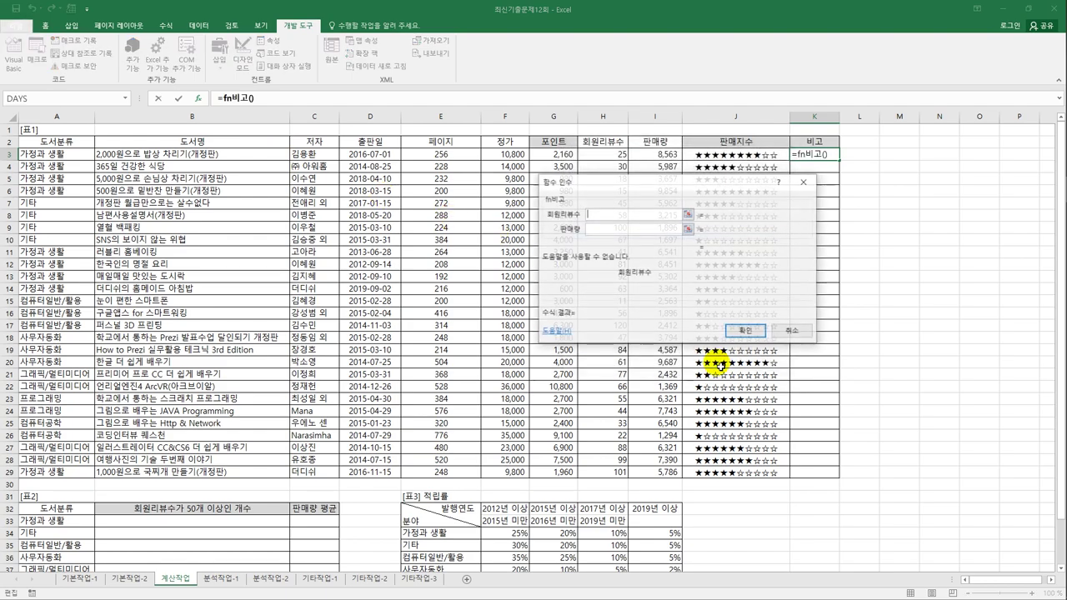
Step: Set 회원리뷰수 to H3 and 판매량 to I3, confirm the function, and fill it down the 비고 column
left_click(599, 154)
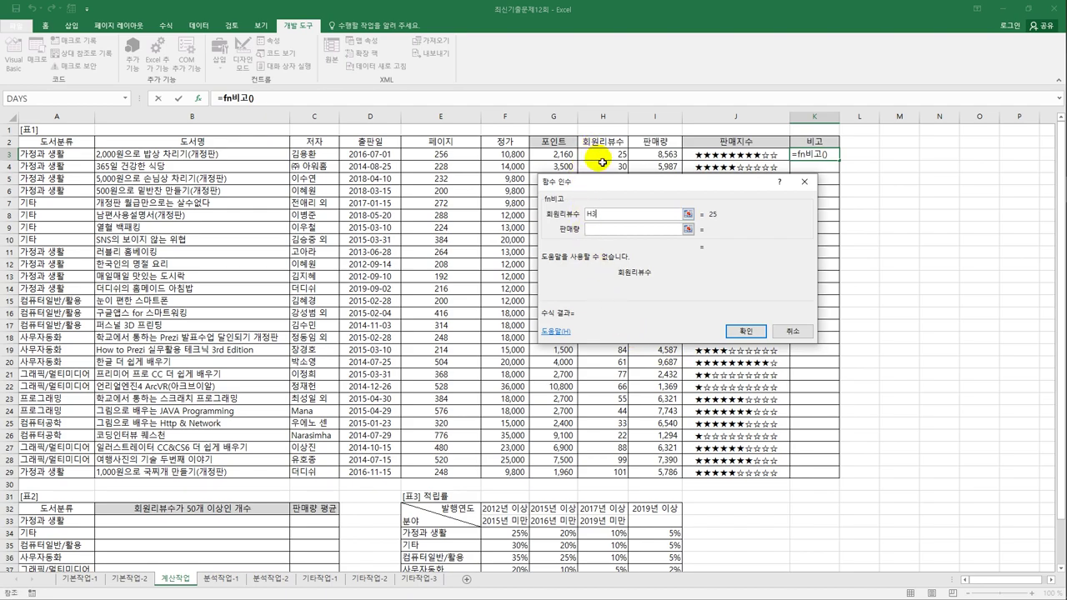
left_click(599, 228)
left_click(648, 153)
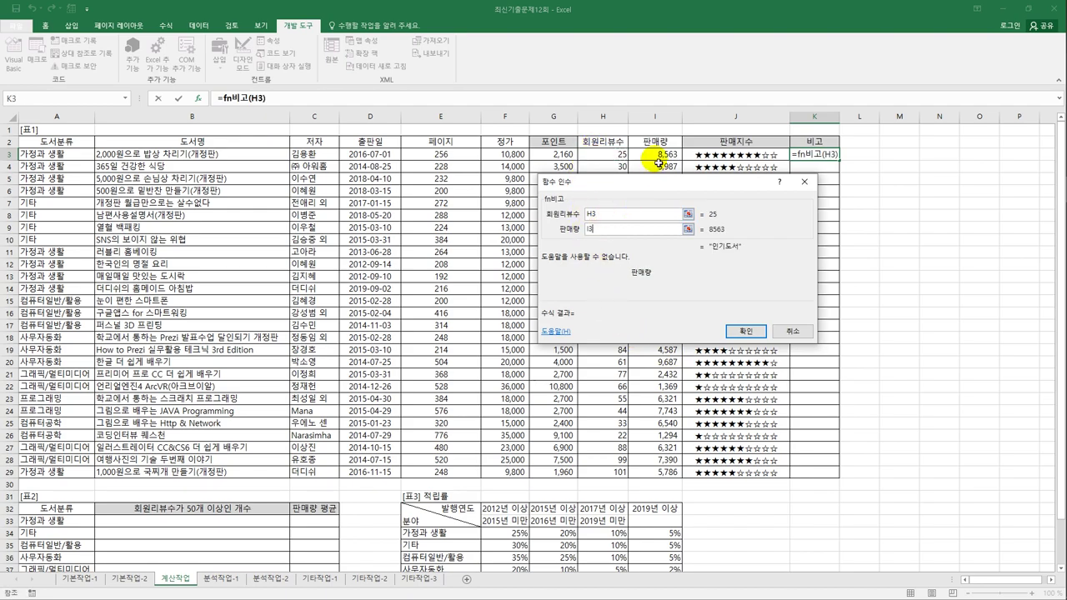
left_click(740, 331)
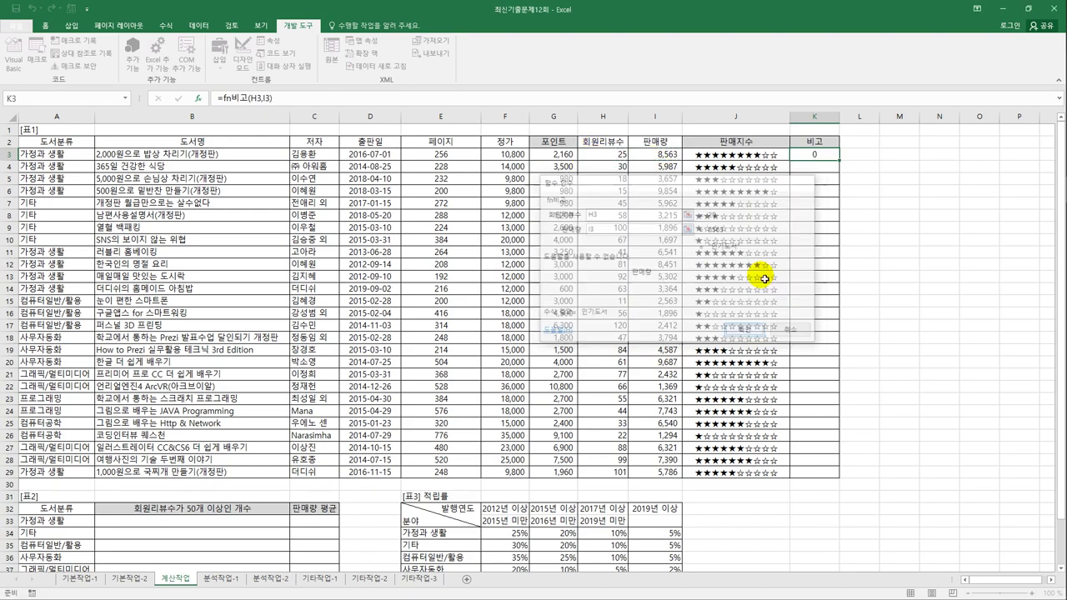
double_click(841, 160)
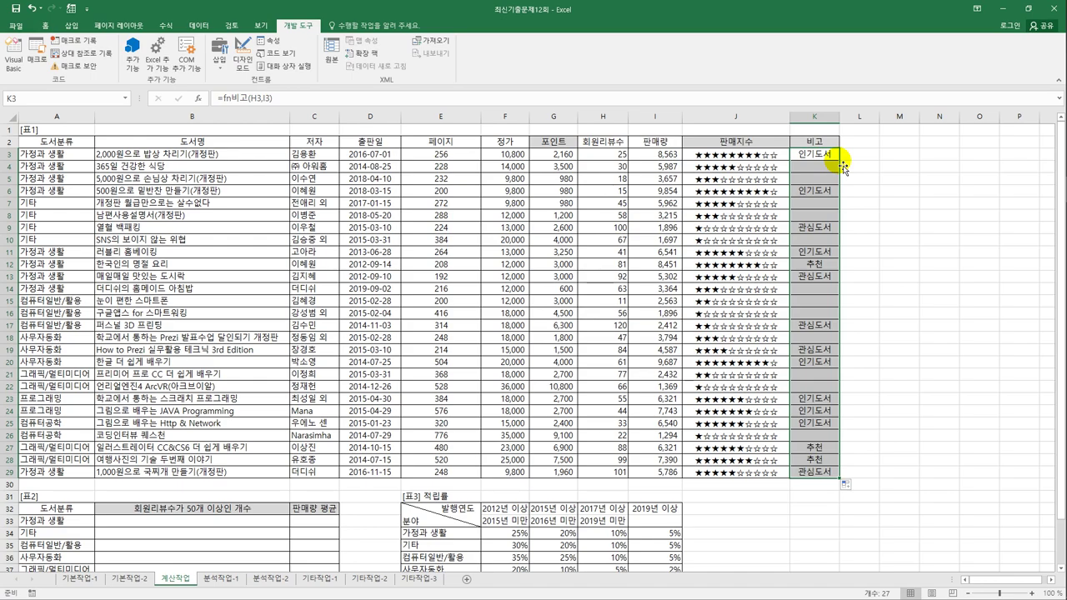
Step: Start a SUM(IF( formula in B33 of 표2 with the first condition $A$3:$A$29=A33
scroll(267, 316, "down", 2)
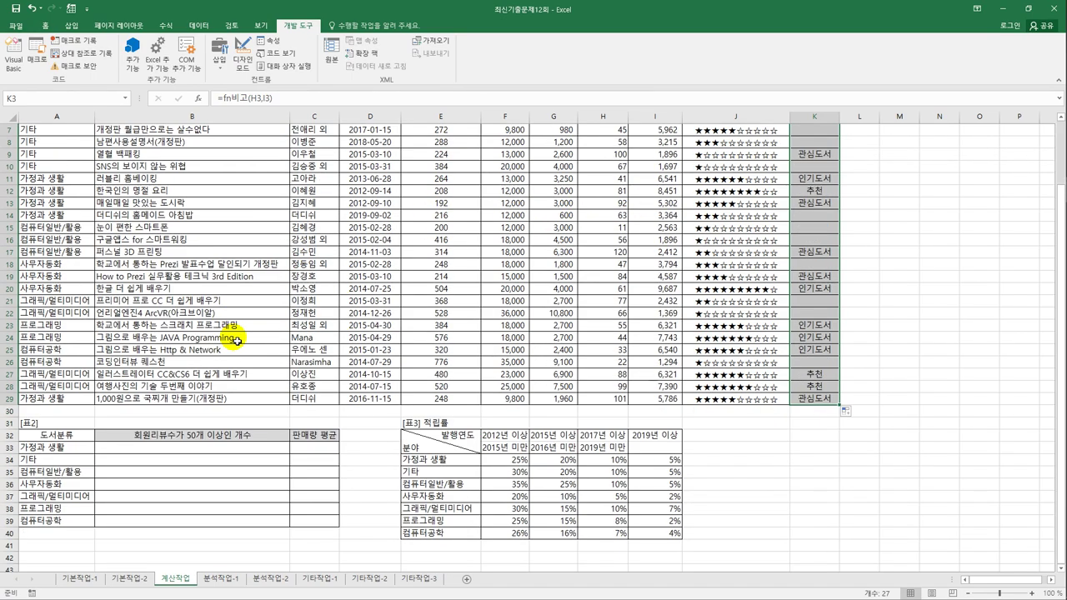
scroll(237, 340, "down", 1)
left_click(219, 415)
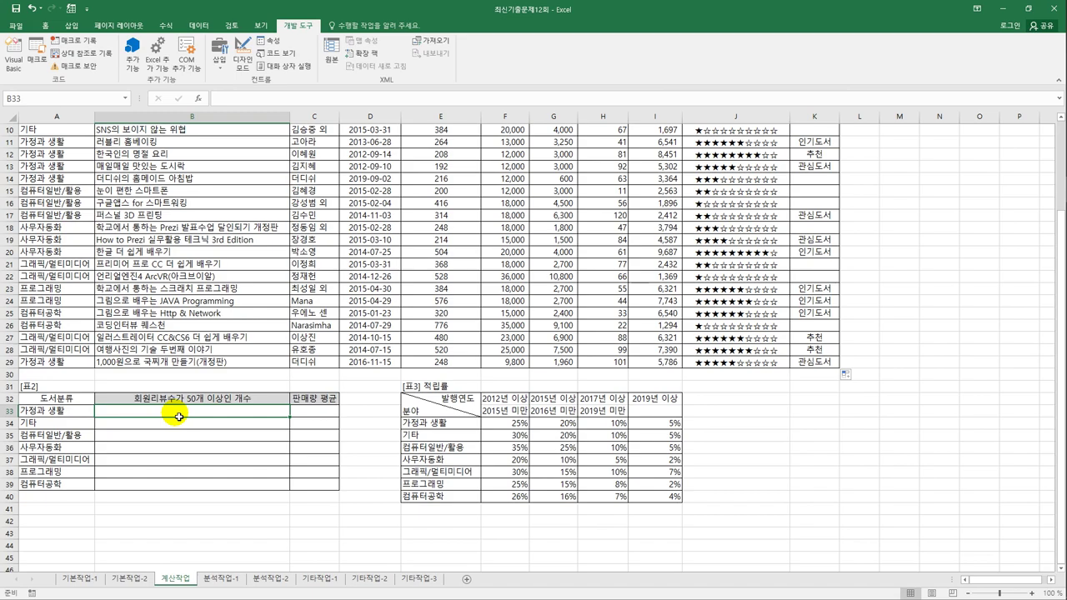
type("=sum(")
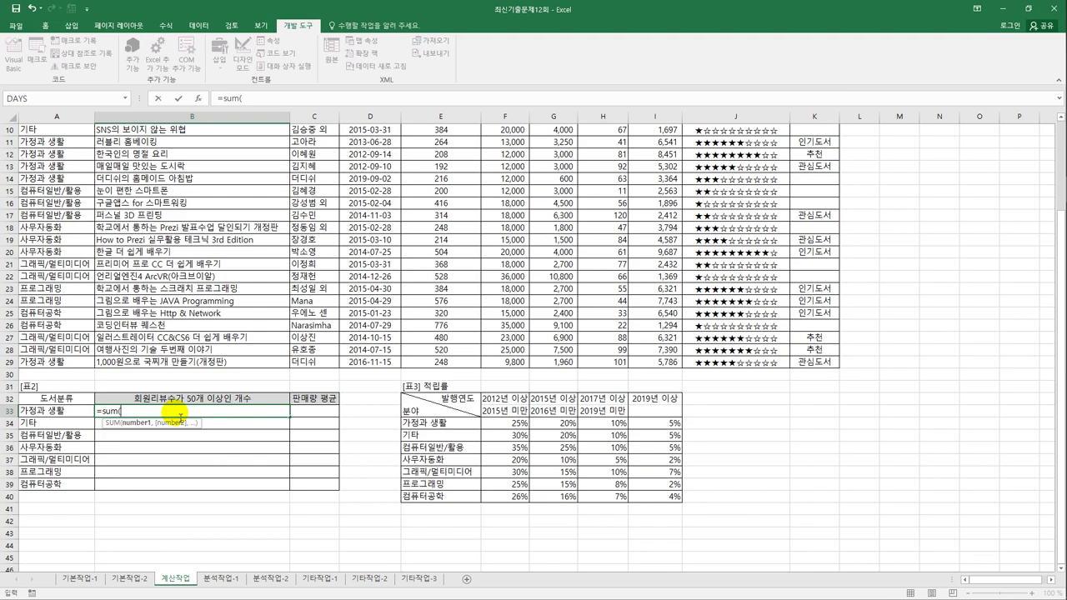
type("if((")
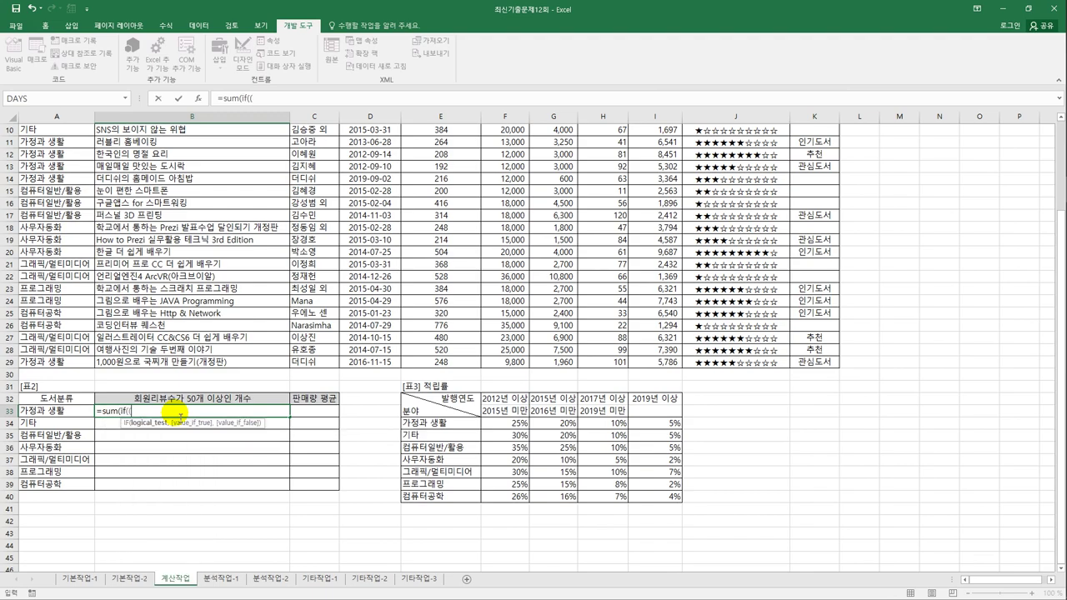
scroll(90, 364, "up", 3)
left_click_drag(59, 155, 71, 476)
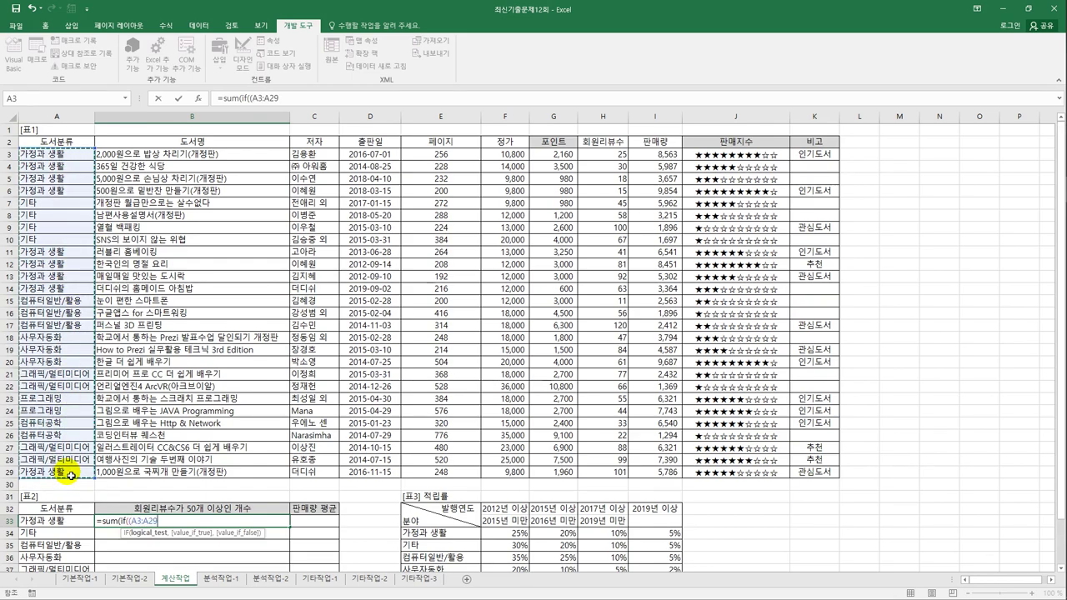
key("F4")
type("=")
left_click(39, 523)
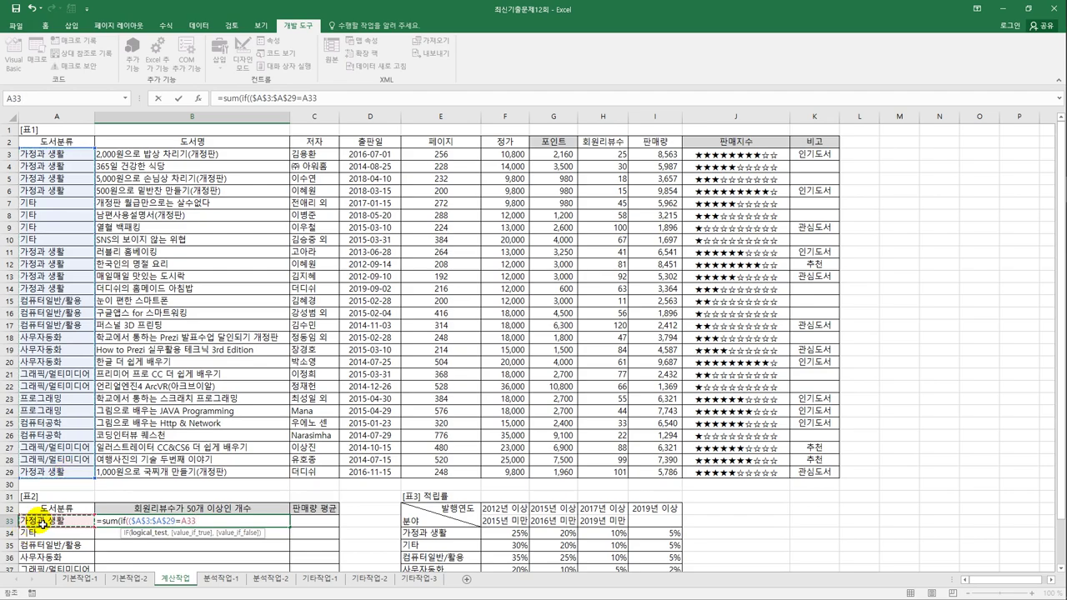
Step: Multiply the first condition in the B33 formula by a second condition, $H$3:$H$29>=50
type(")*")
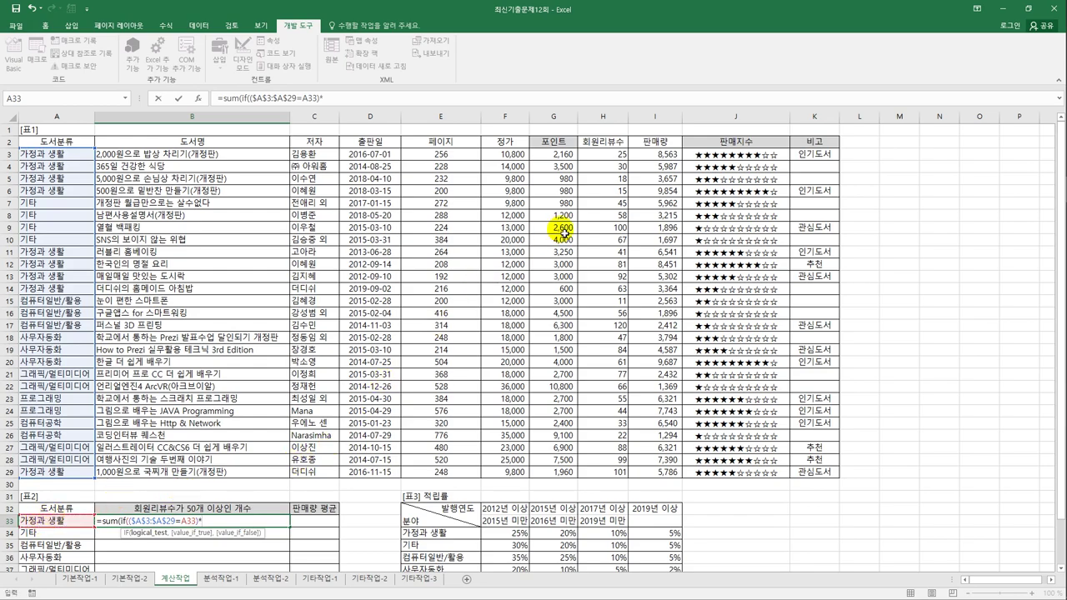
left_click_drag(607, 155, 621, 482)
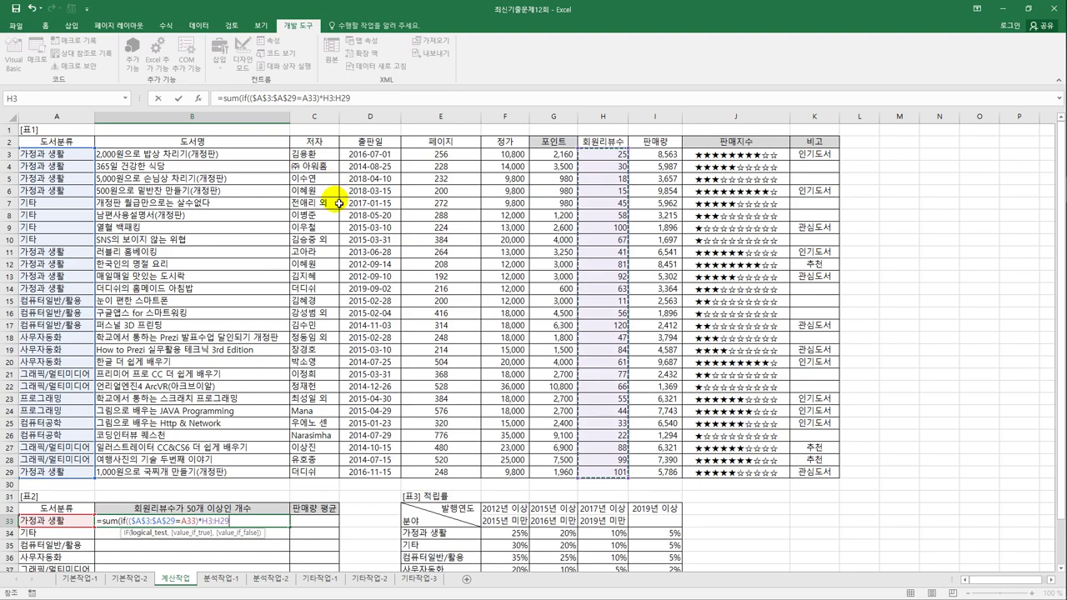
key("F4")
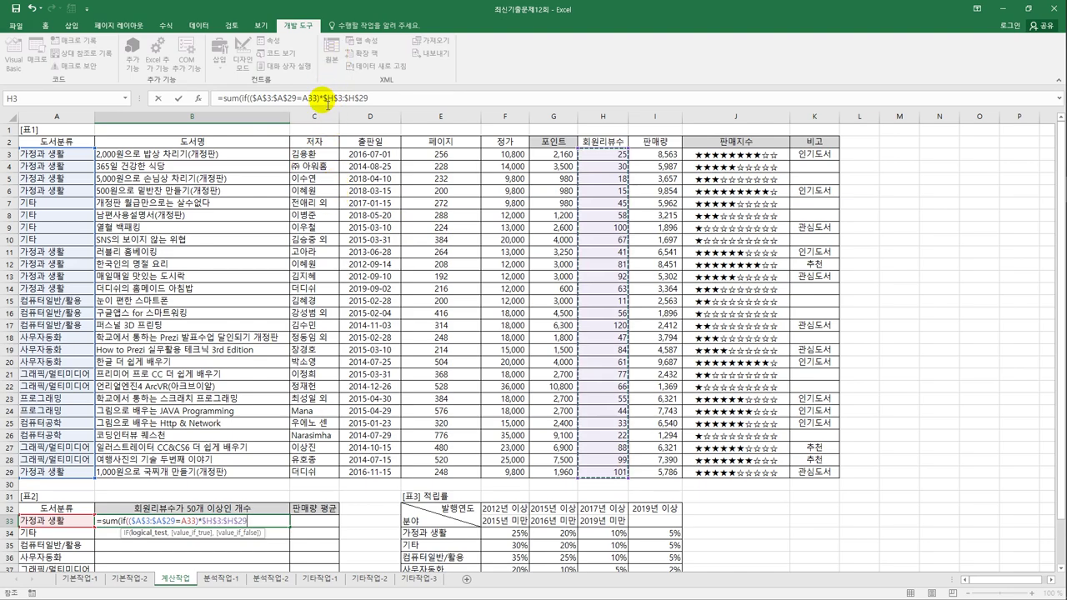
left_click(323, 98)
type("(")
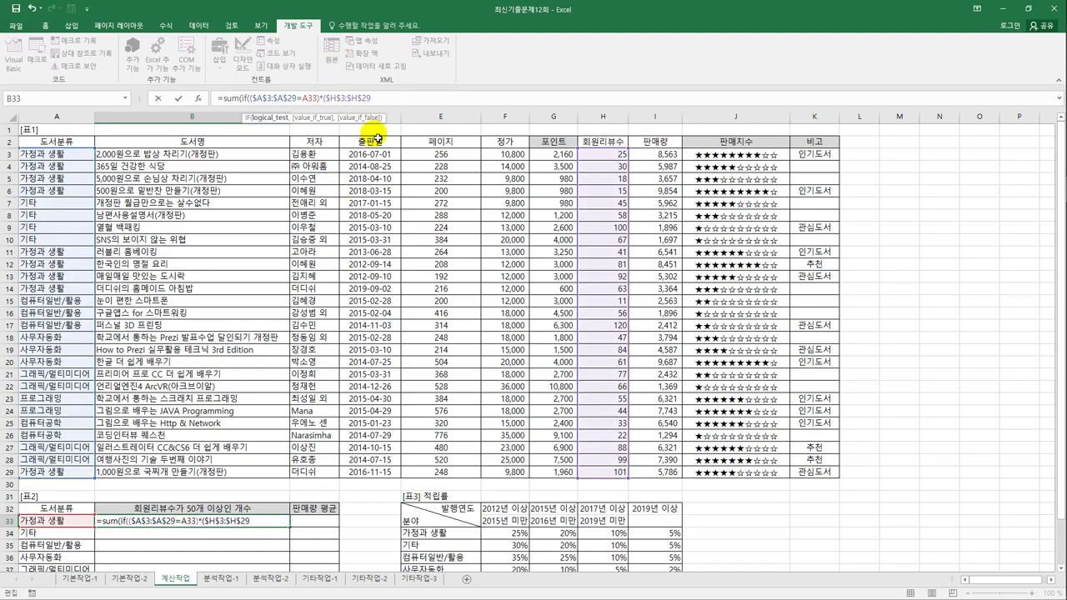
type(">=50")
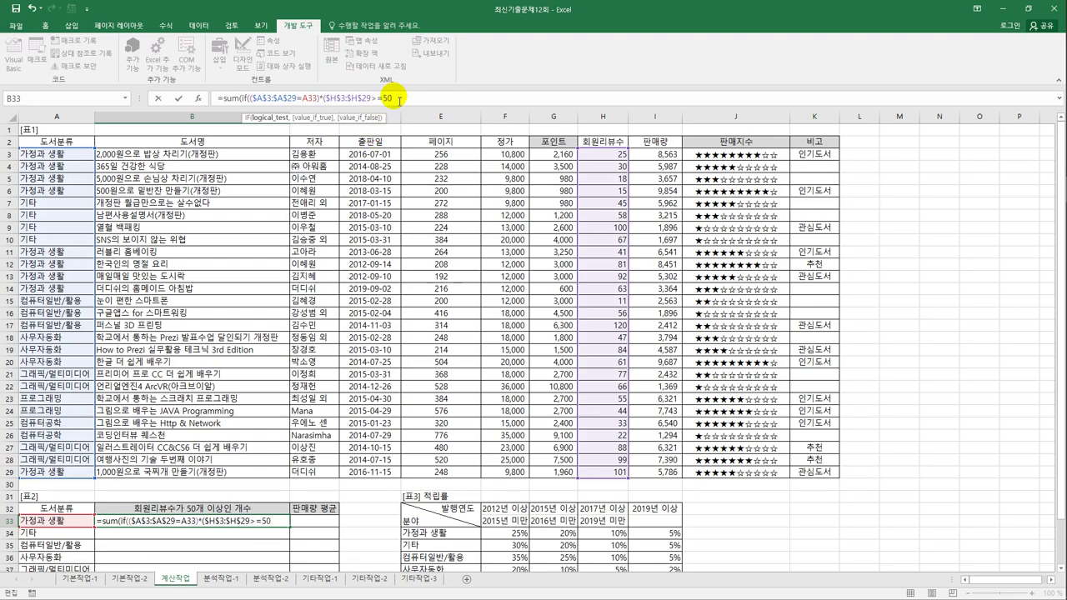
Step: Finish the B33 formula with 1 as the true value, enter it as an array formula, and fill it down to B39
type("),1")
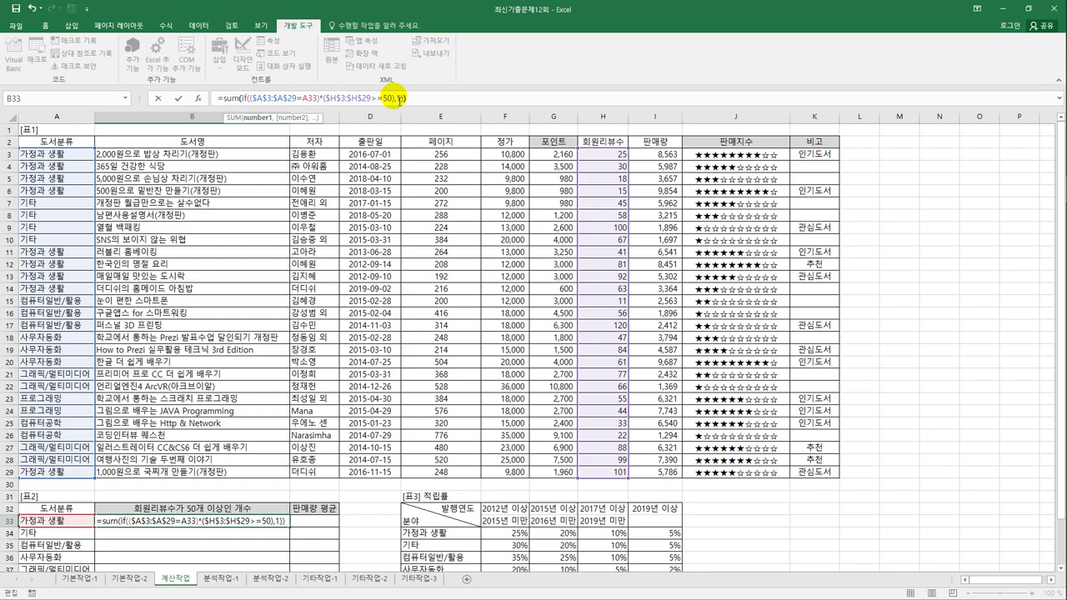
type(")")
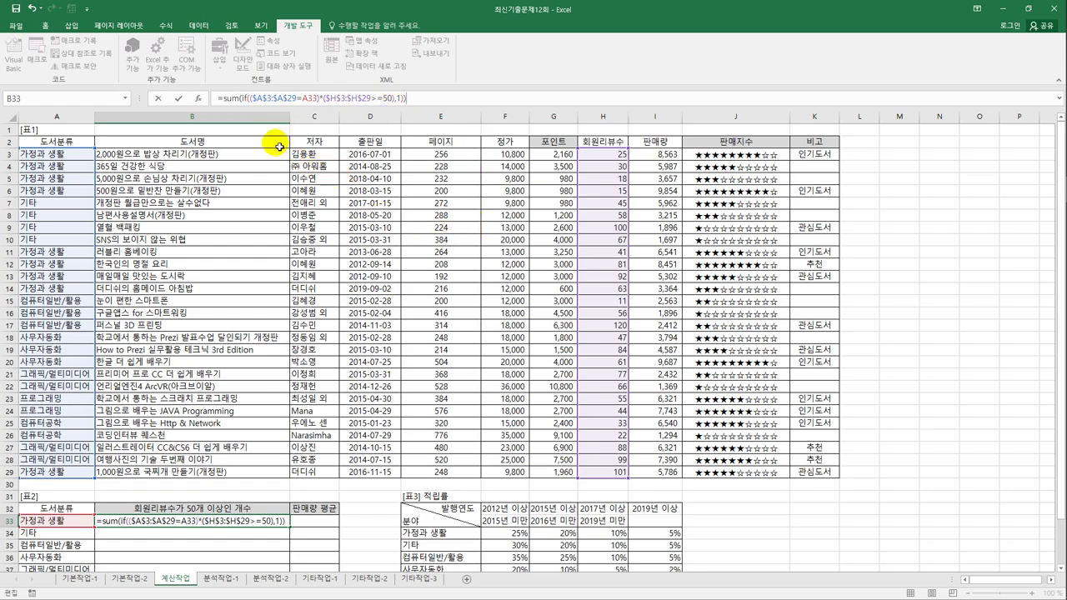
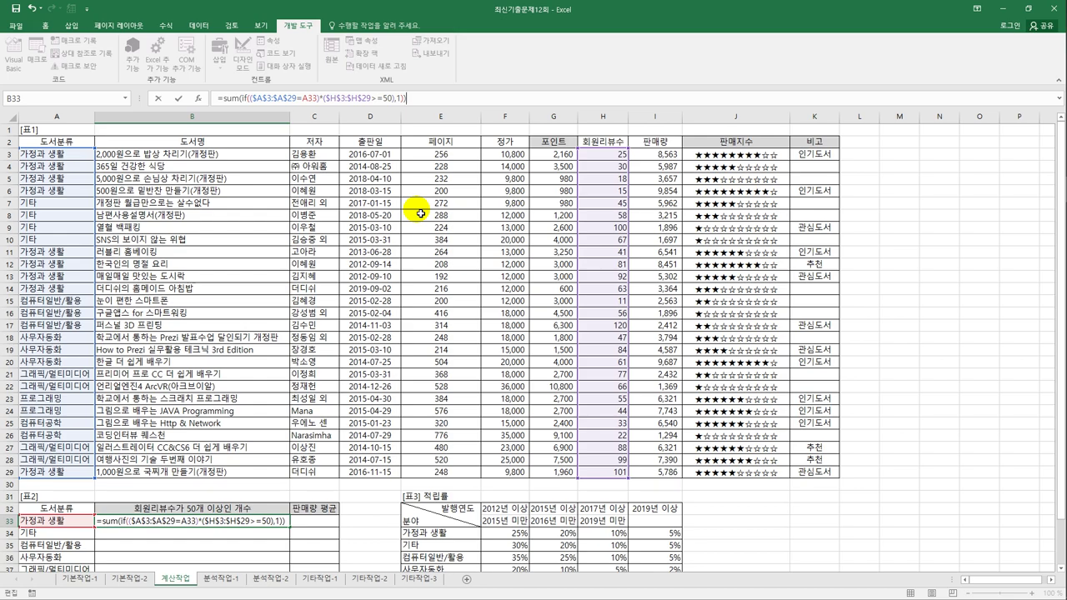
key("ctrl+shift+Return")
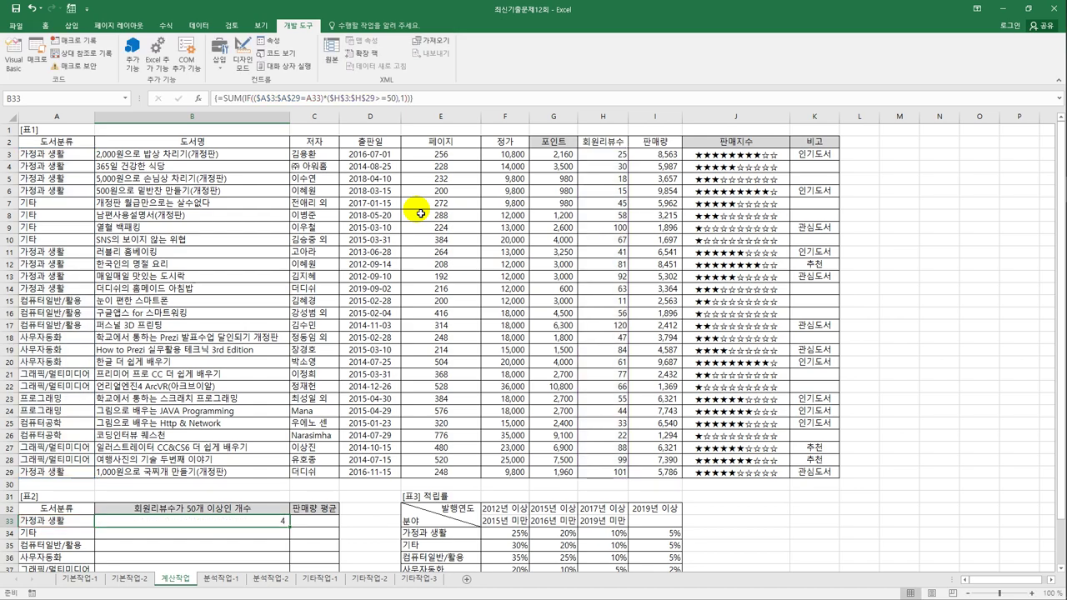
scroll(231, 341, "down", 1)
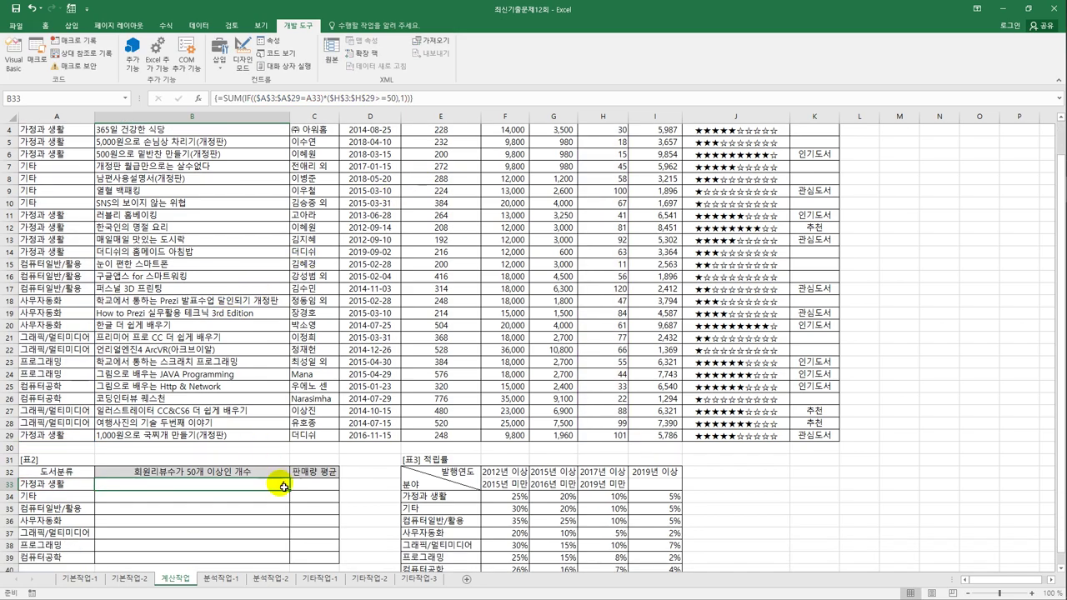
left_click_drag(294, 494, 286, 559)
Step: Start an AVERAGE(IF( formula in C33 of 표2 with the condition ($A$3:$A$29=A33
left_click(310, 486)
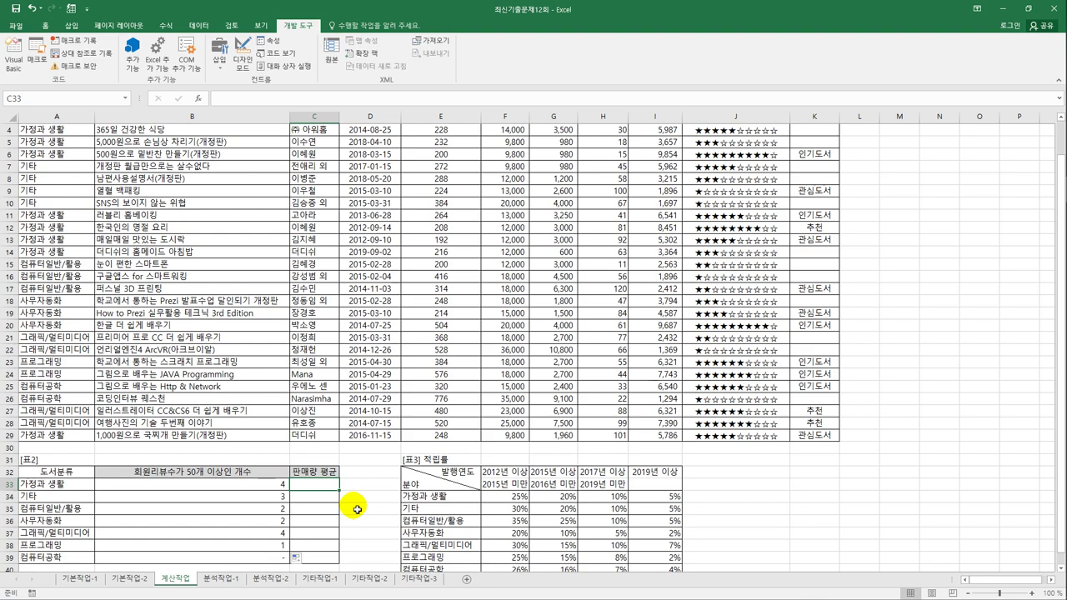
type("=av")
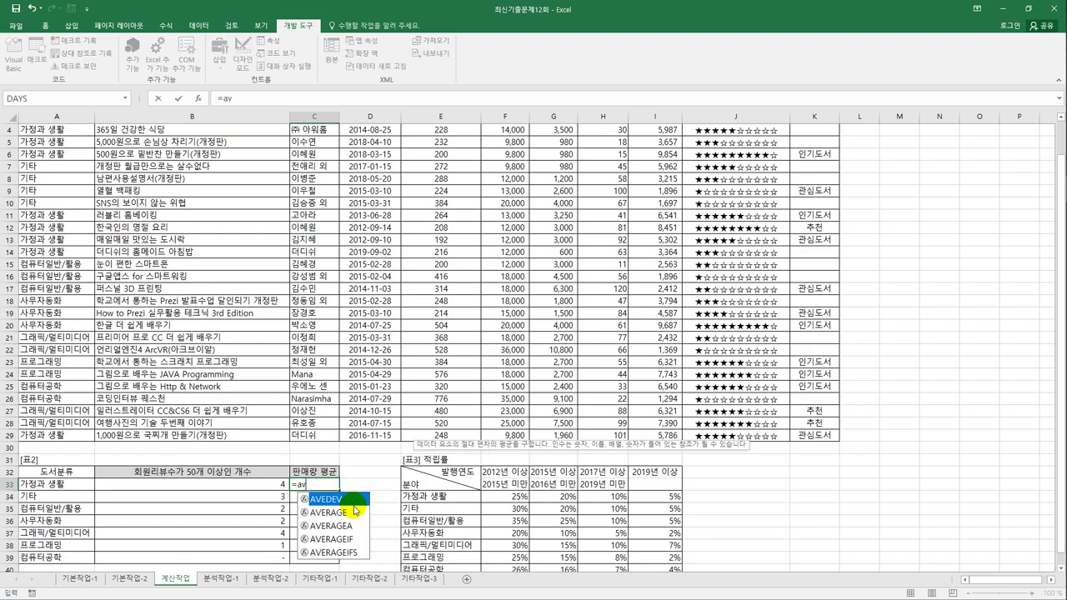
double_click(355, 511)
type("if(")
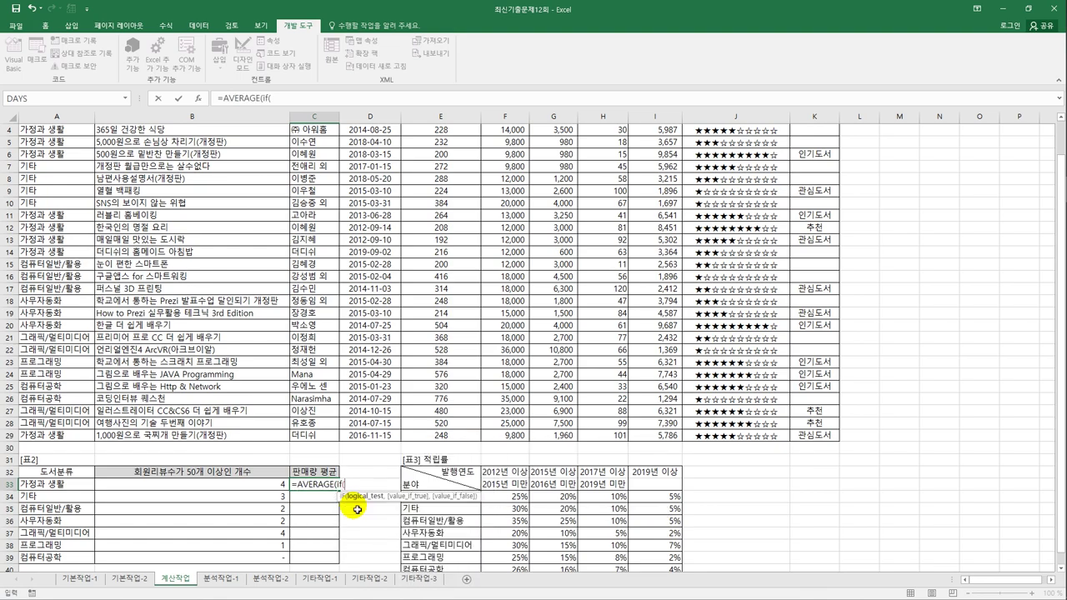
type("(")
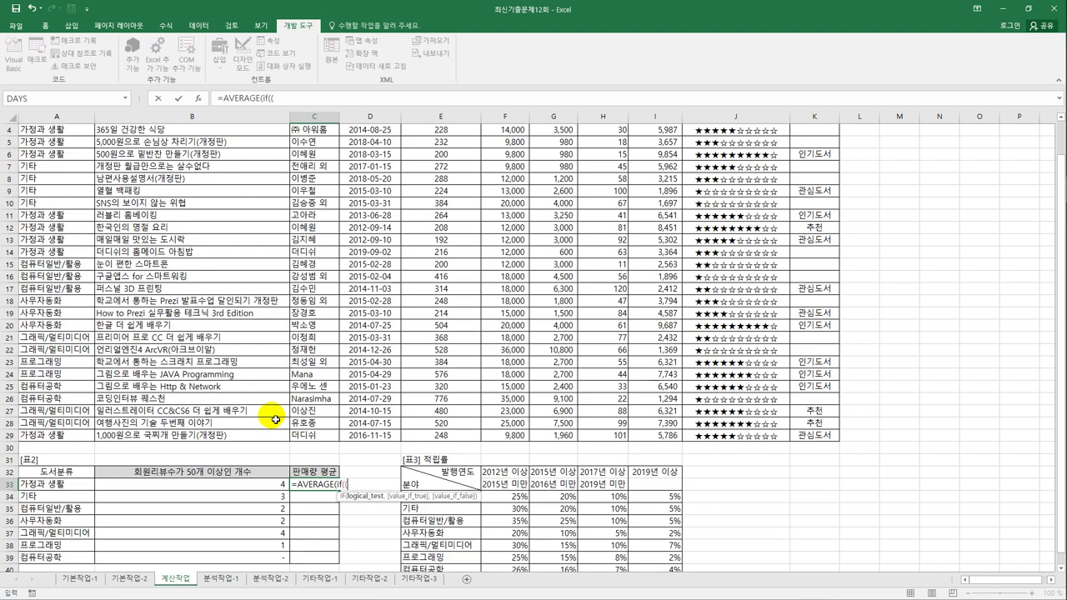
scroll(99, 241, "up", 1)
left_click_drag(78, 155, 91, 472)
key("F4")
type("=")
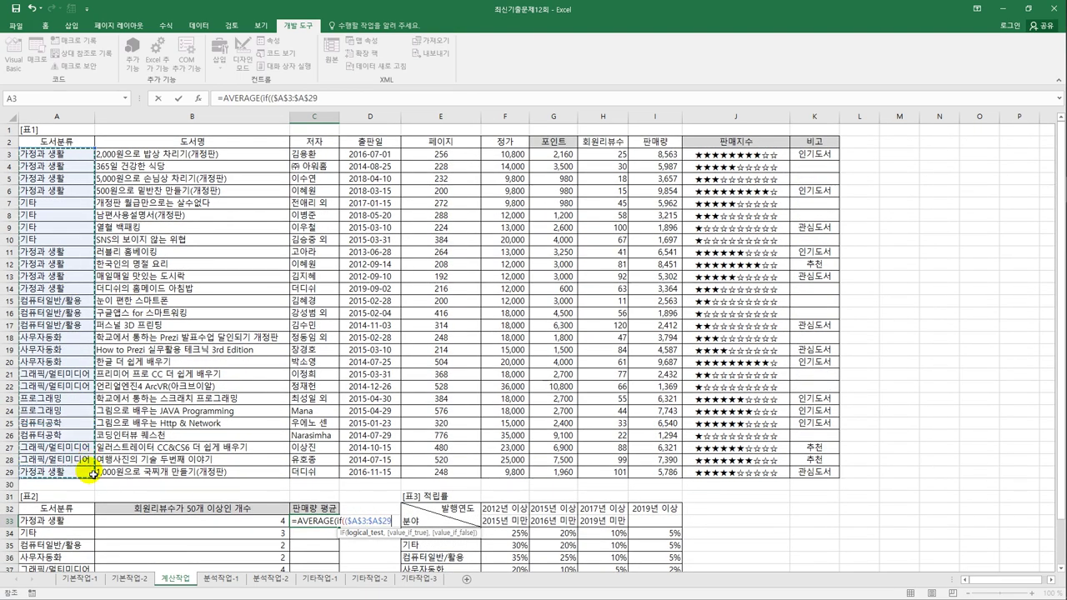
left_click(37, 523)
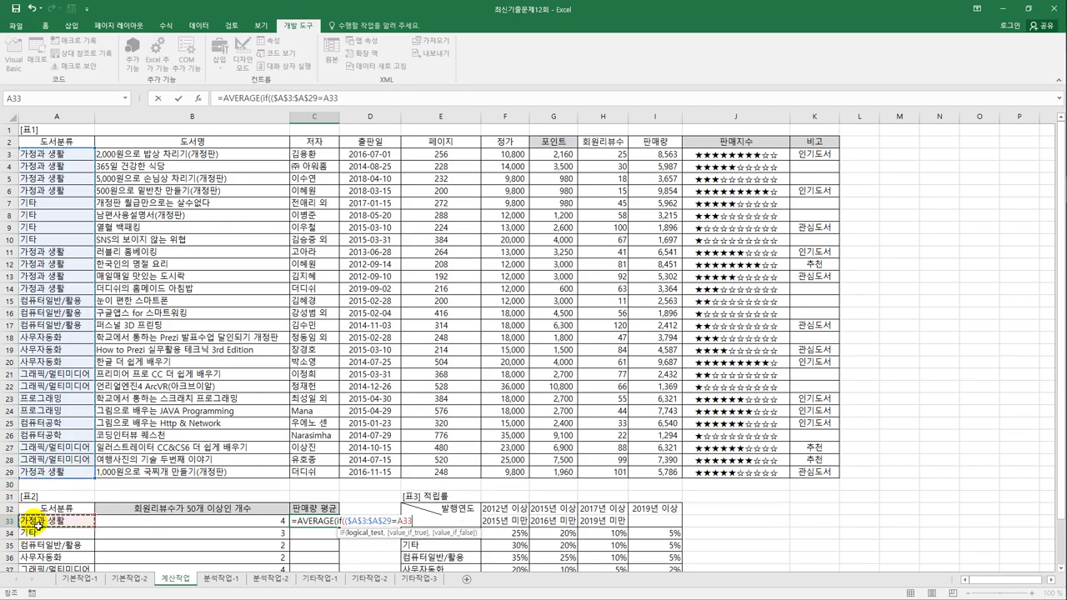
Step: Add $I$3:$I$29 as the true value in the C33 formula and close all parentheses, including the one after A33
type(",")
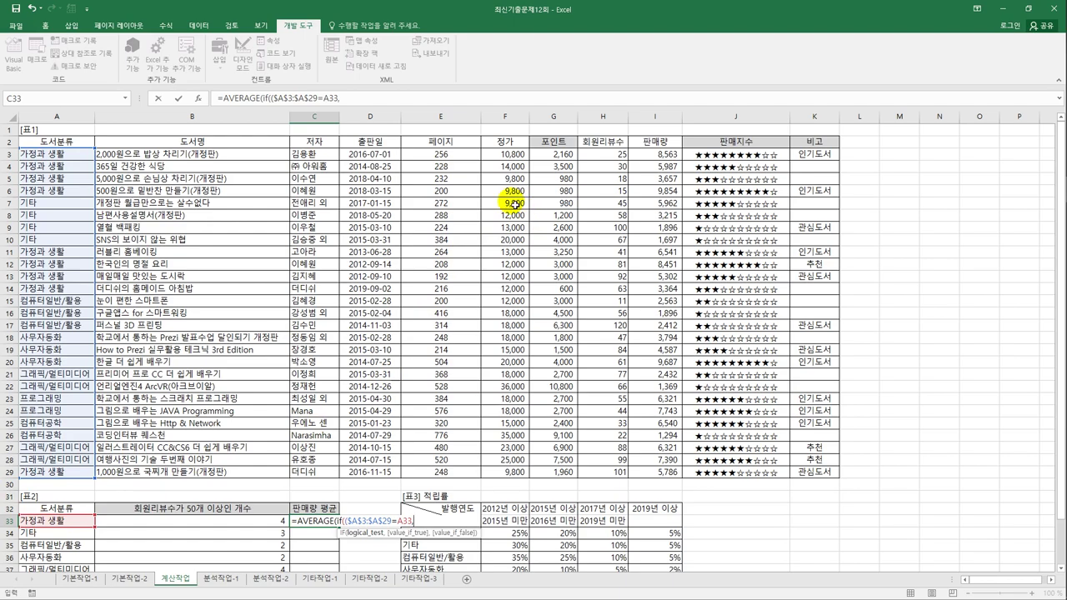
left_click_drag(643, 154, 660, 473)
key("F4")
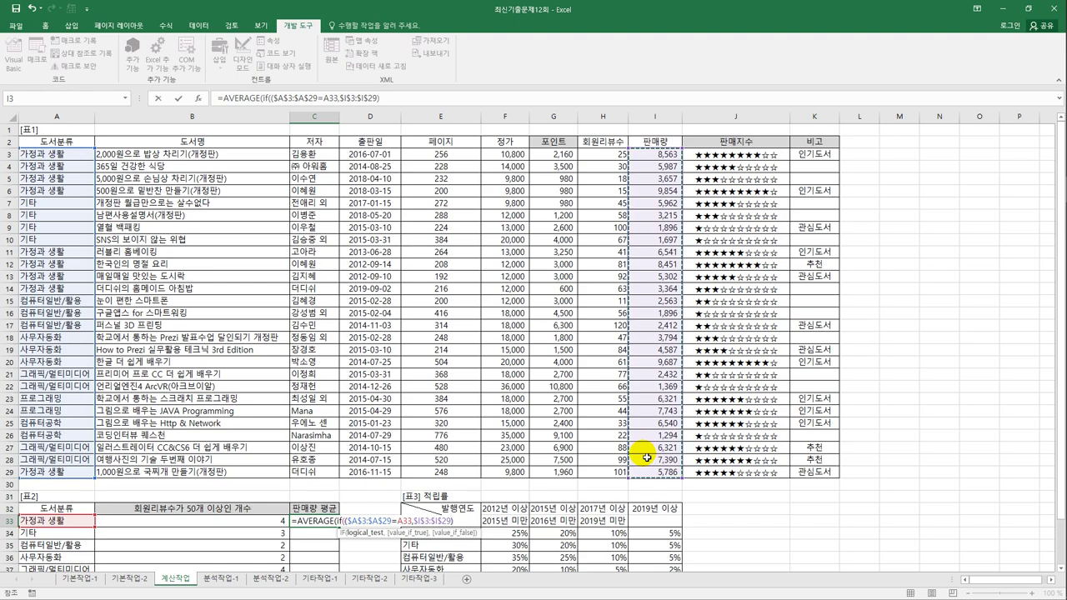
type(")")
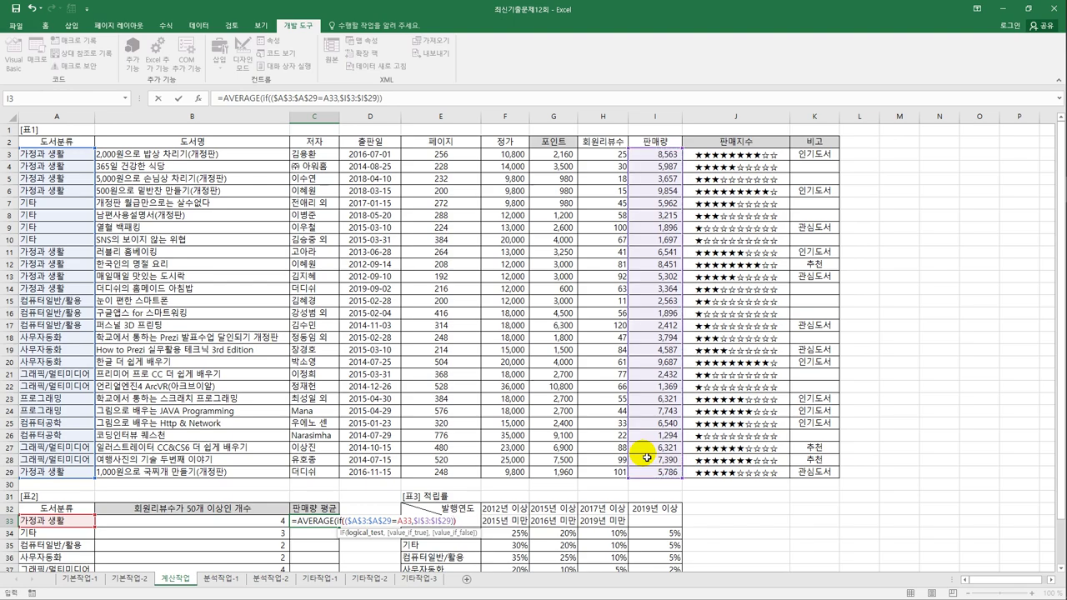
type(")")
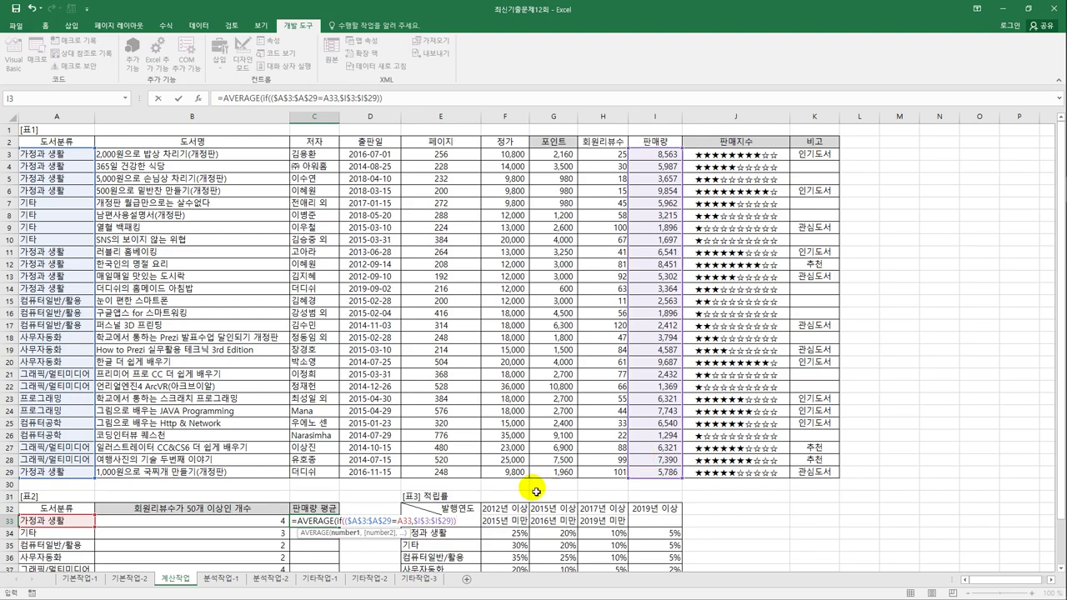
left_click(409, 521)
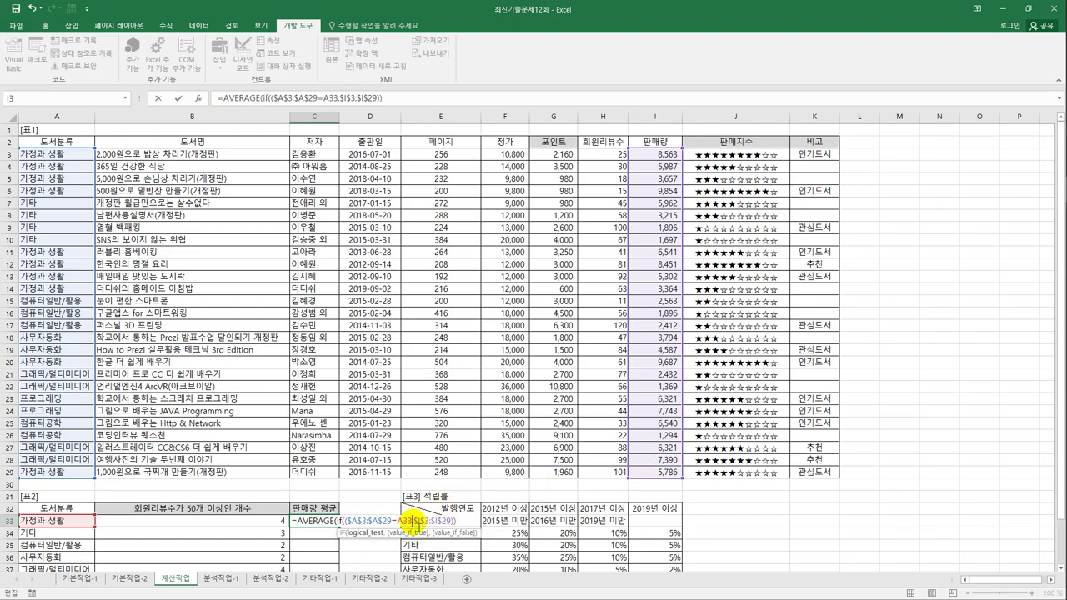
type(")")
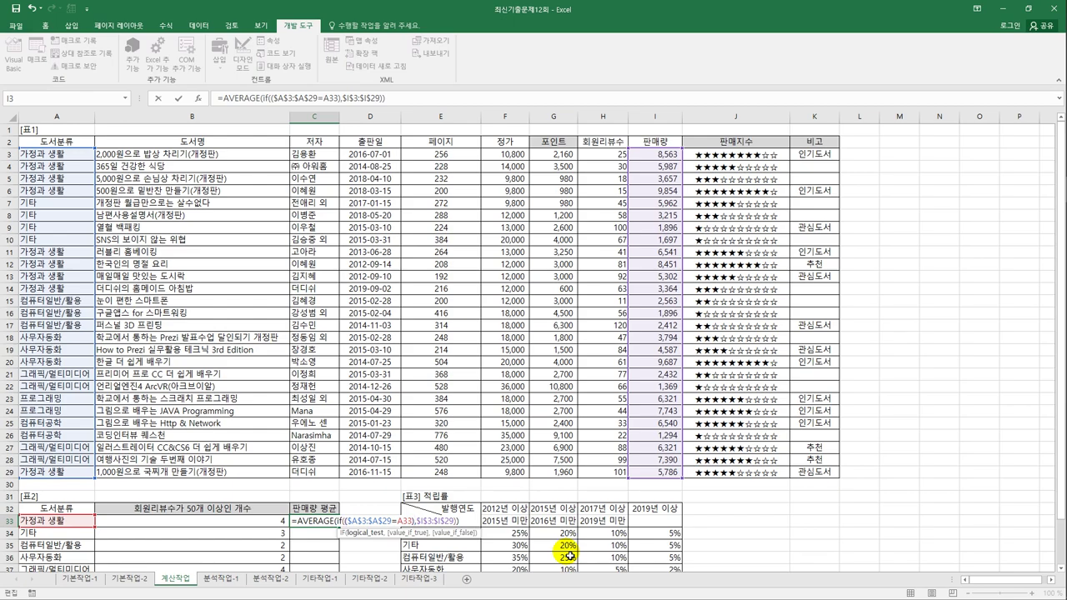
Step: Enter the C33 formula as an array formula and fill it down to C39
left_click(457, 521)
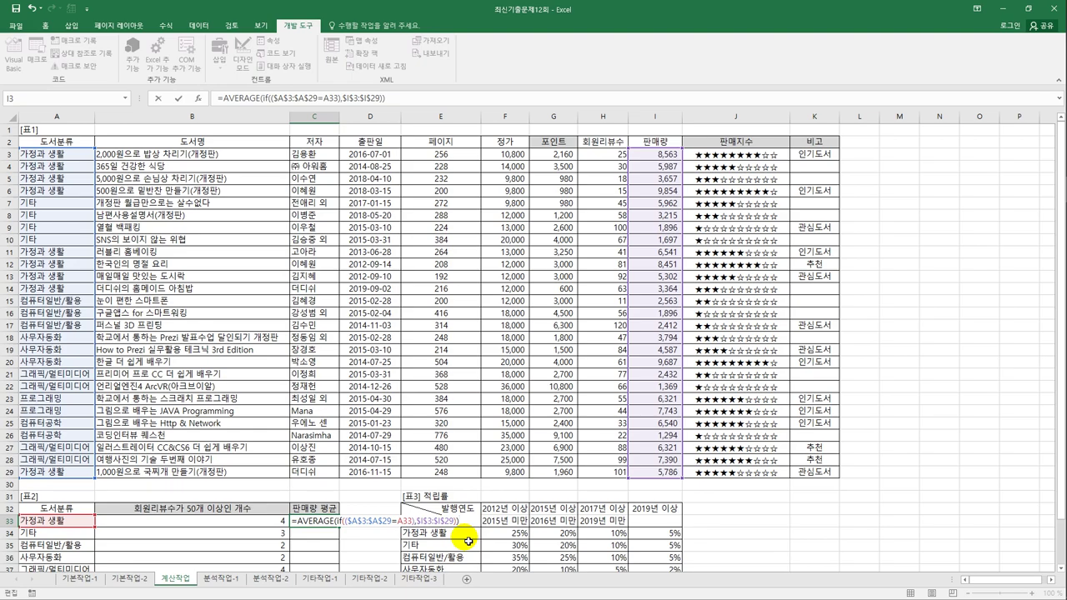
key("ctrl+shift+Return")
scroll(337, 509, "down", 1)
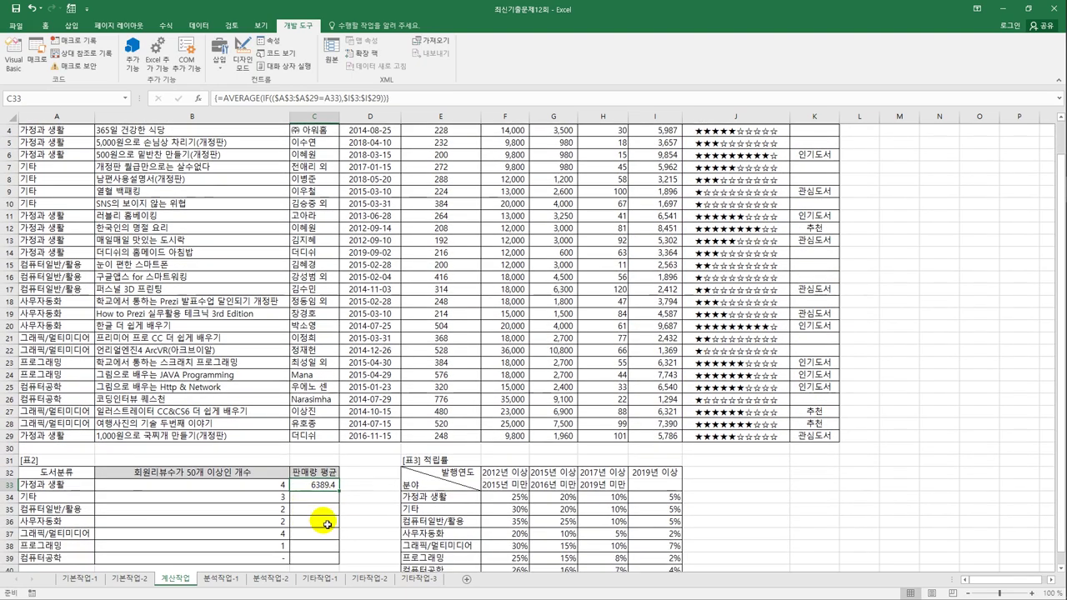
left_click_drag(344, 494, 327, 562)
left_click(329, 561)
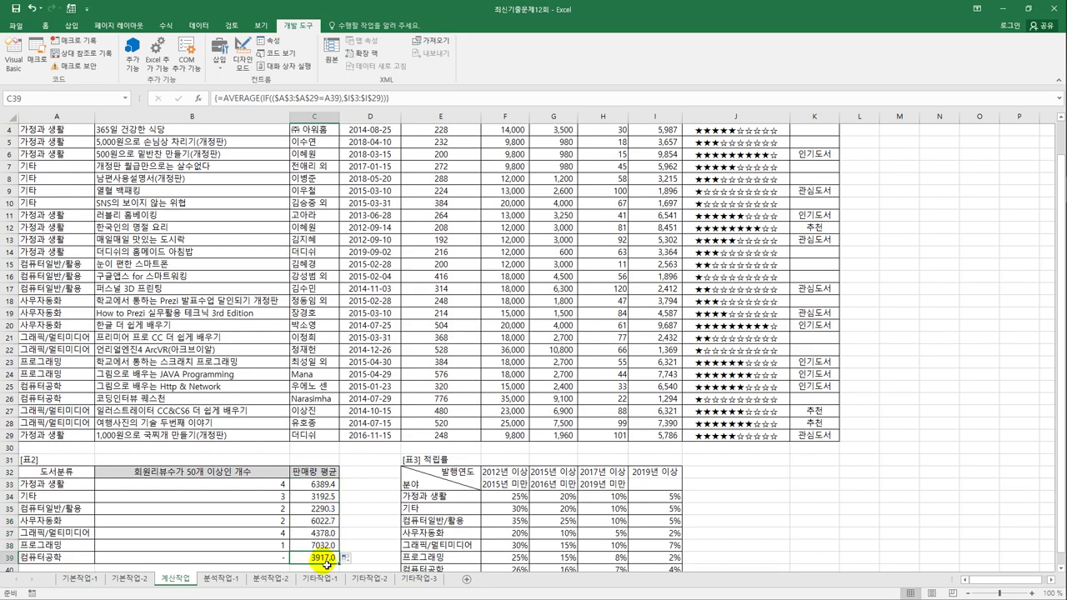
Step: On the 분석작업-1 sheet, start a Microsoft Query import at B4 from the MS Access database 도서.accdb
left_click(221, 578)
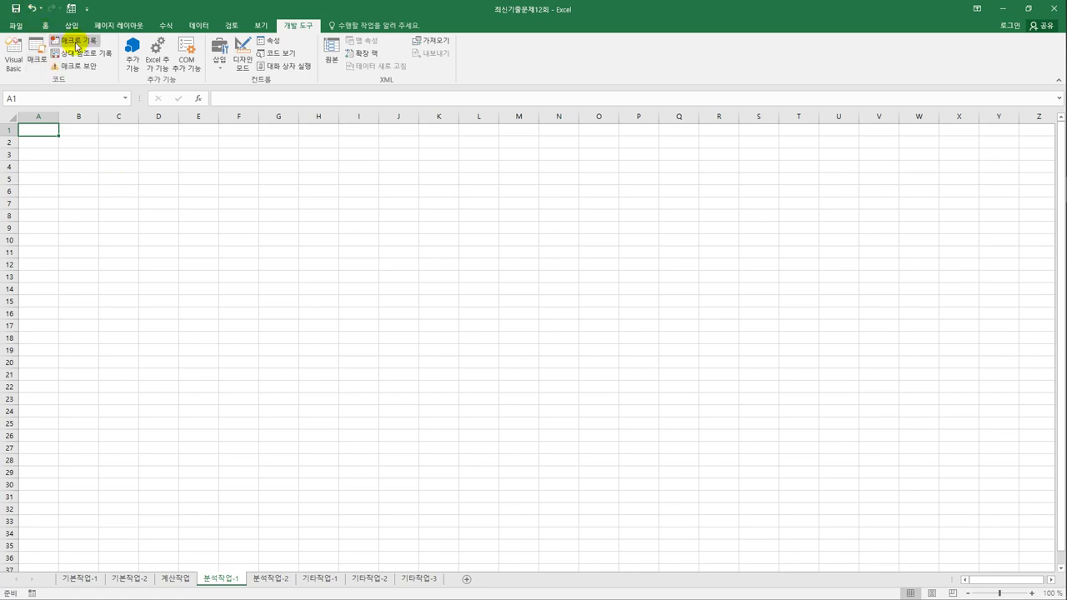
left_click(84, 169)
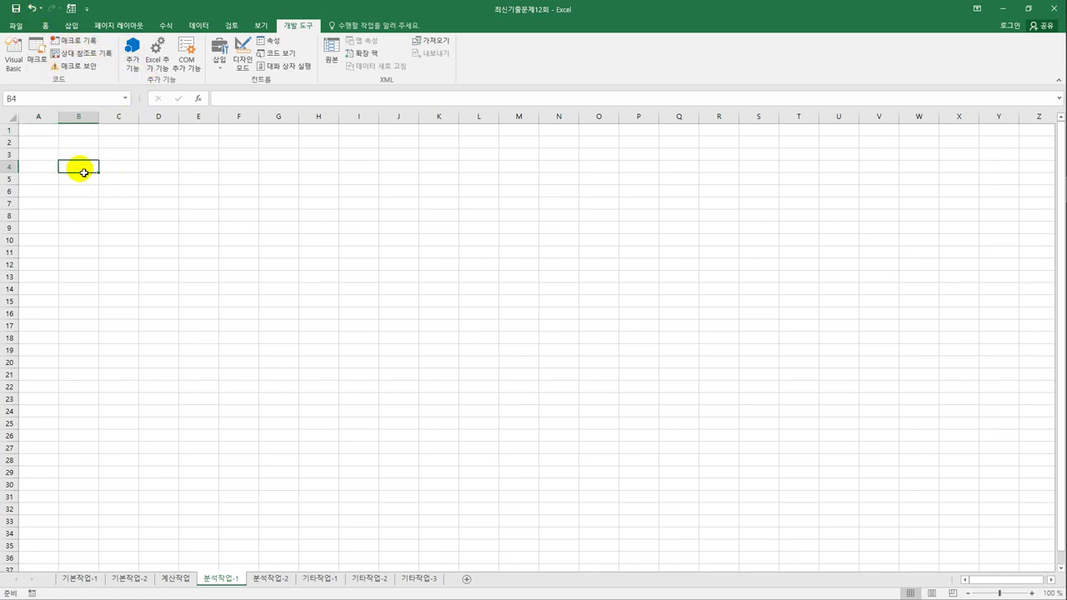
left_click(194, 26)
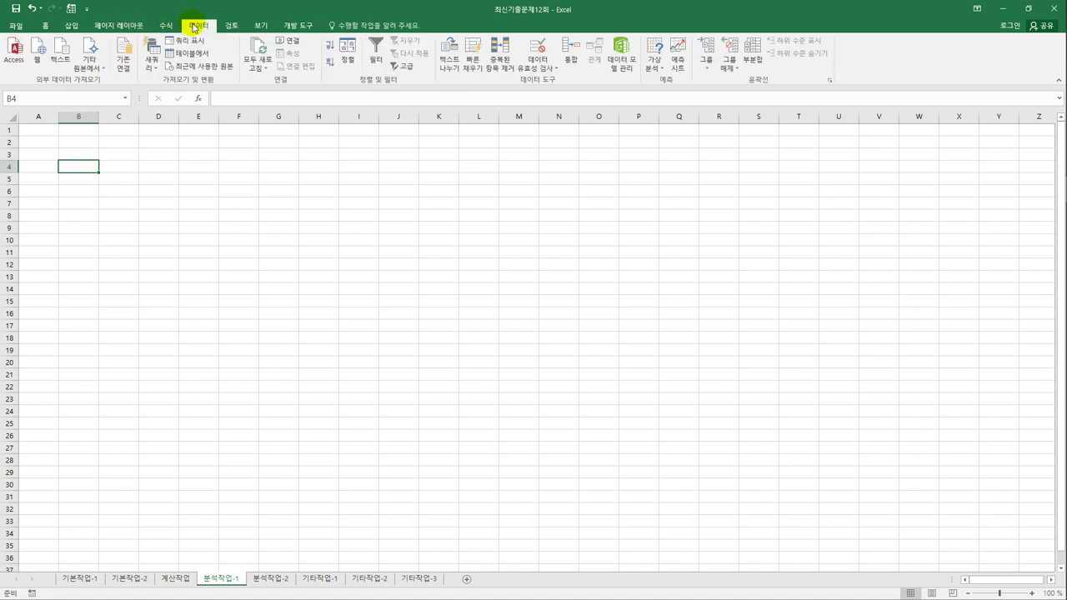
left_click(89, 69)
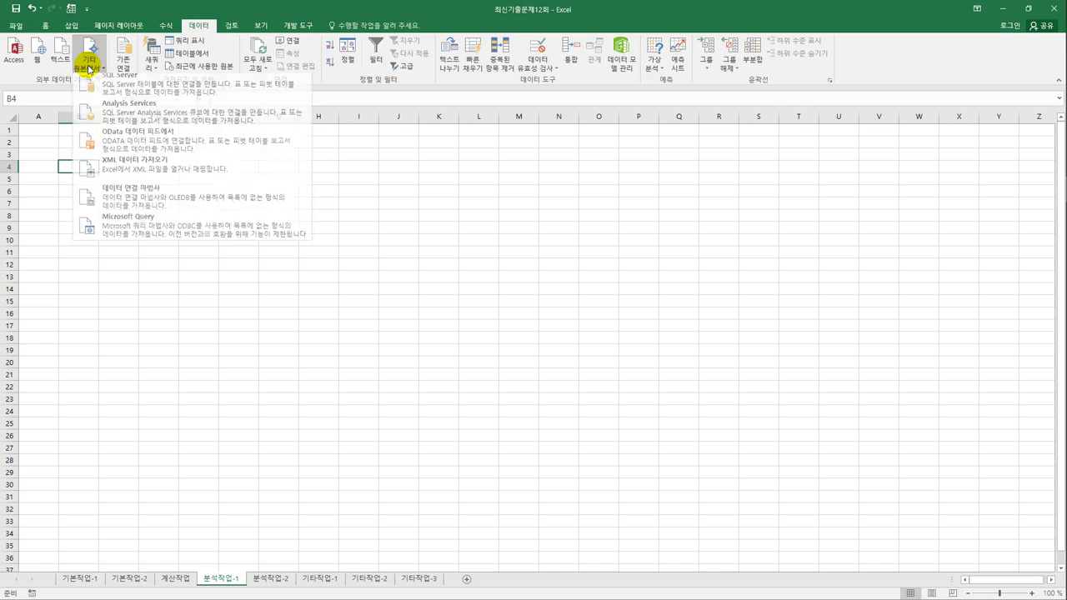
left_click(150, 228)
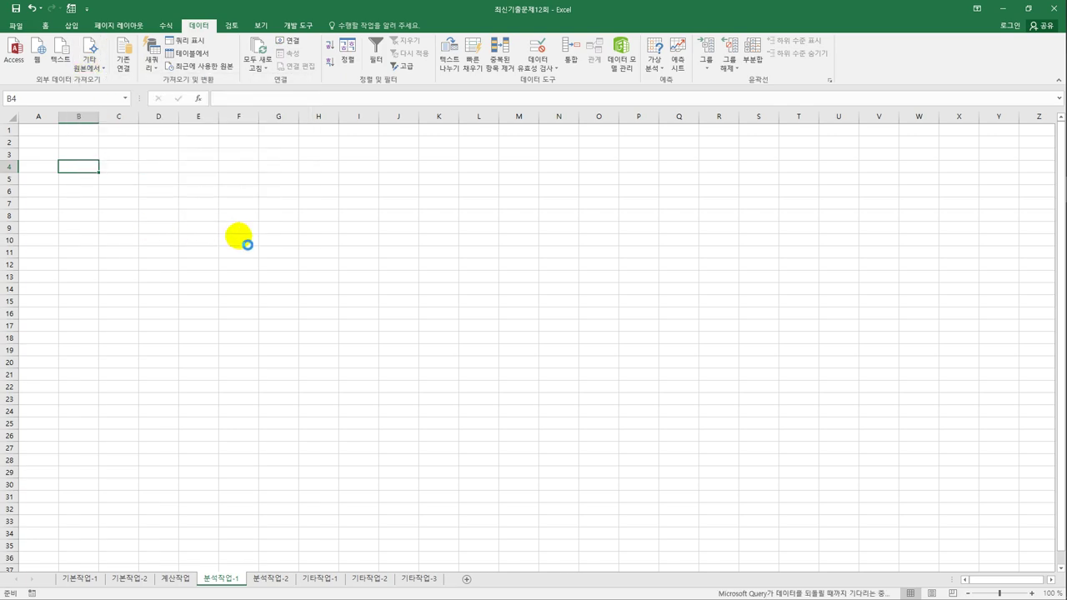
left_click(448, 298)
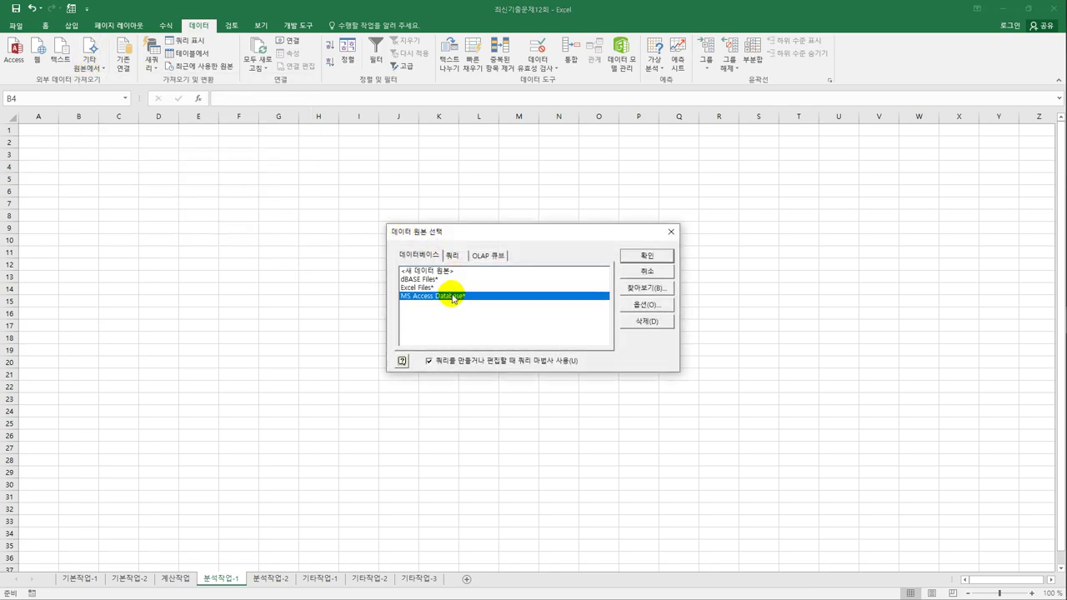
left_click(647, 256)
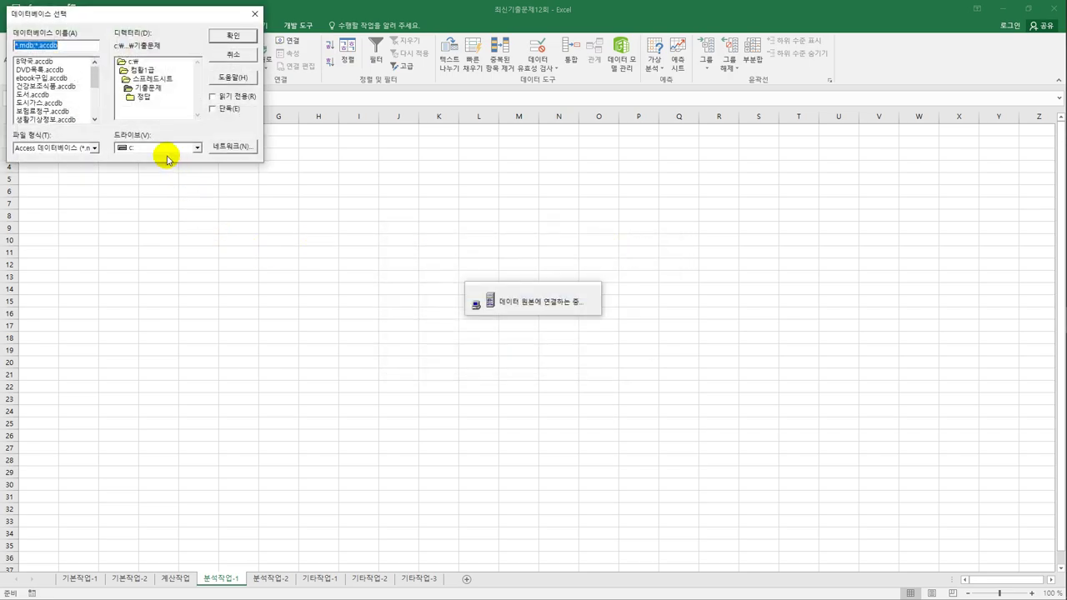
left_click(64, 95)
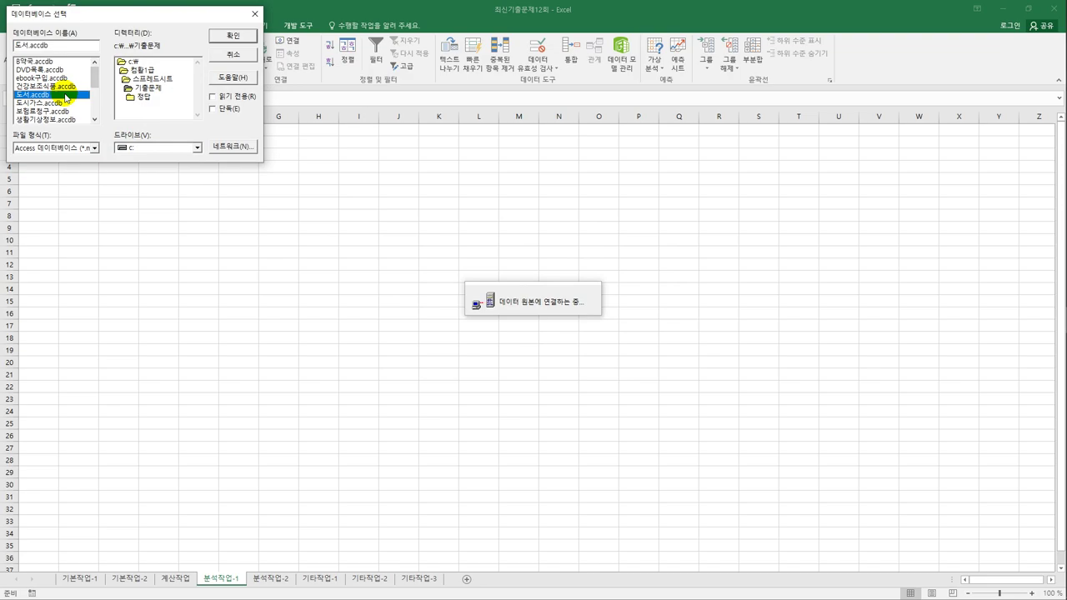
left_click(225, 37)
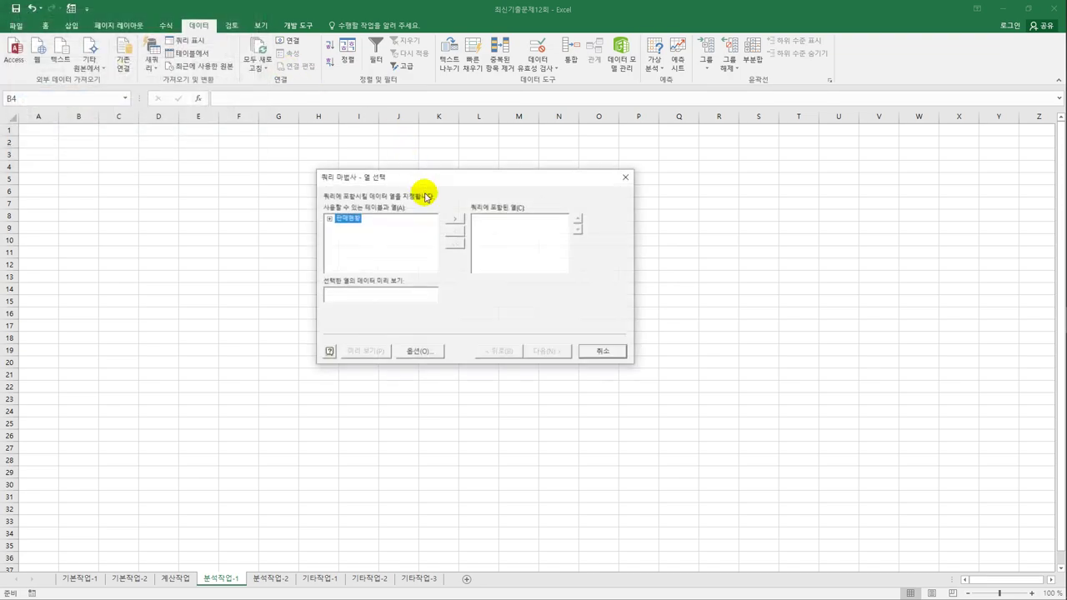
Step: Include the columns 출판일, 도서분류, 도서명 and 판매량 from the 판매현황 table in the query
double_click(348, 223)
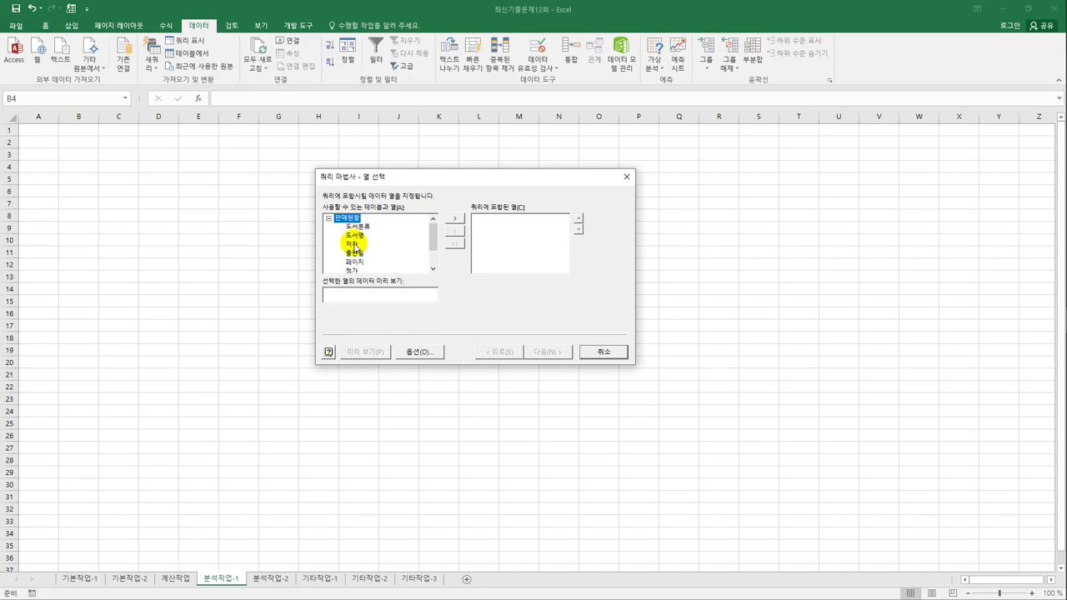
double_click(355, 254)
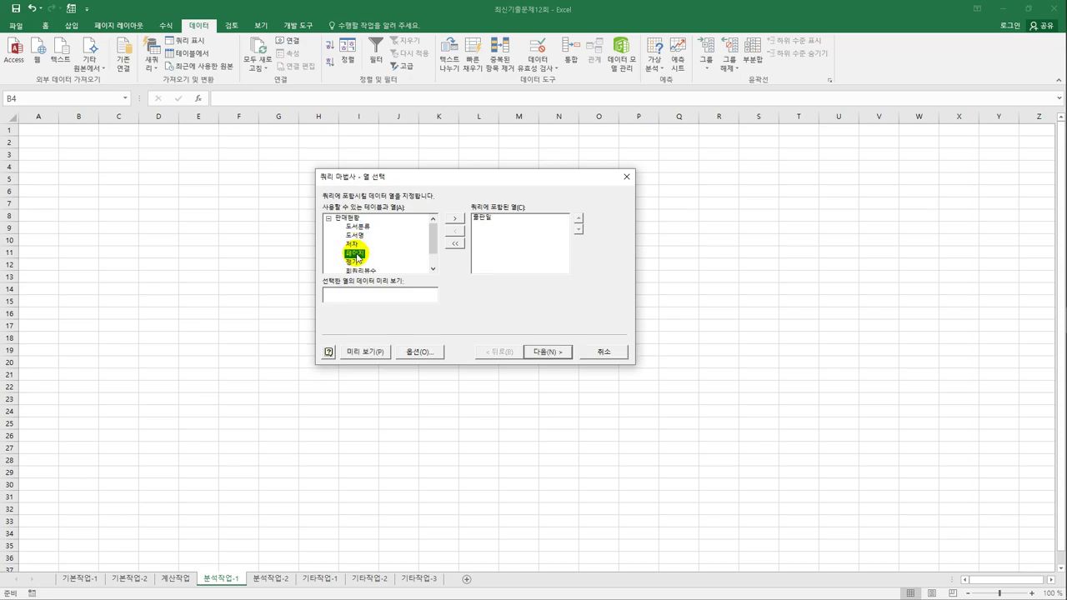
double_click(356, 226)
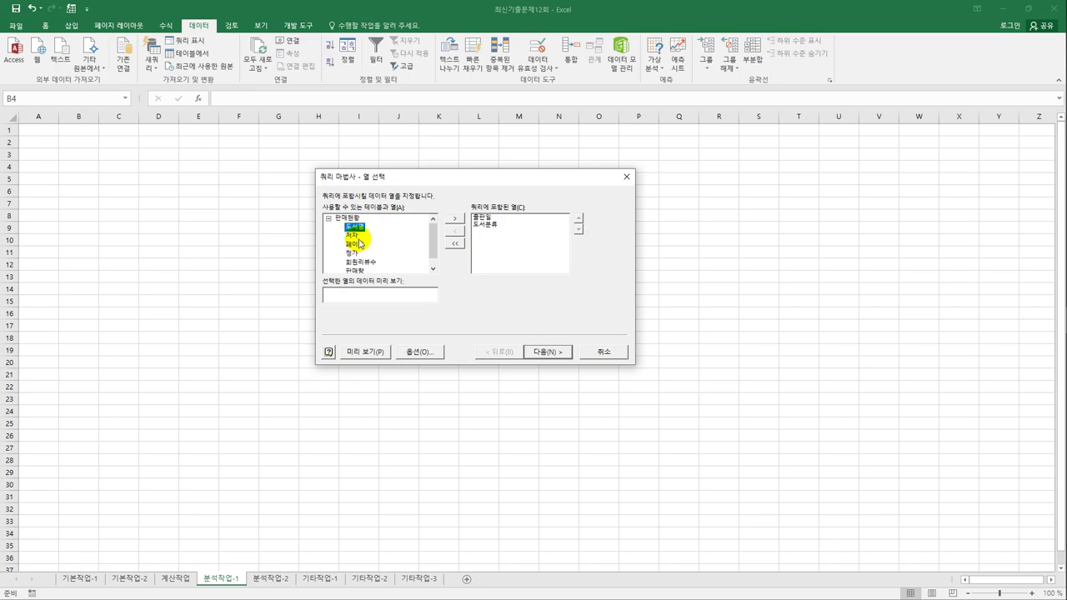
double_click(357, 227)
double_click(357, 262)
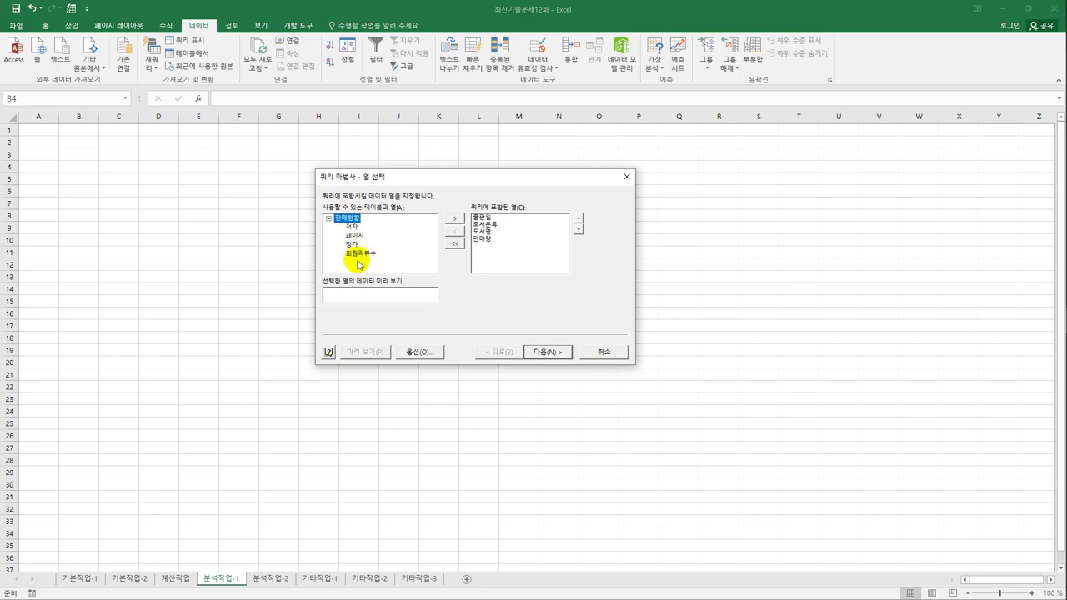
Step: Finish the query without filtering or sorting and return the data as a pivot table report at $B$4
left_click(543, 352)
left_click(542, 351)
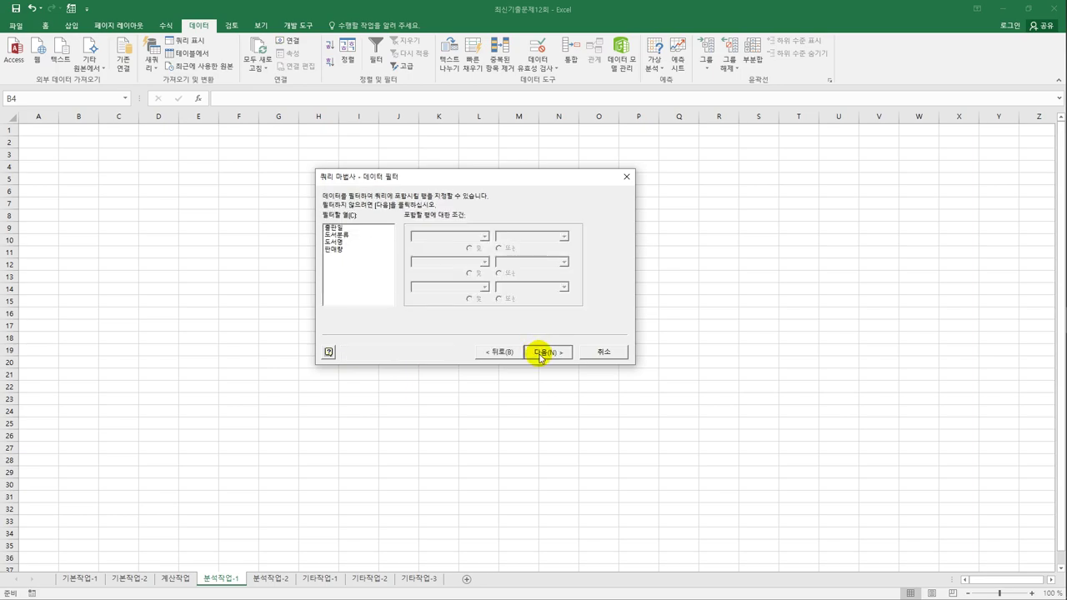
left_click(541, 352)
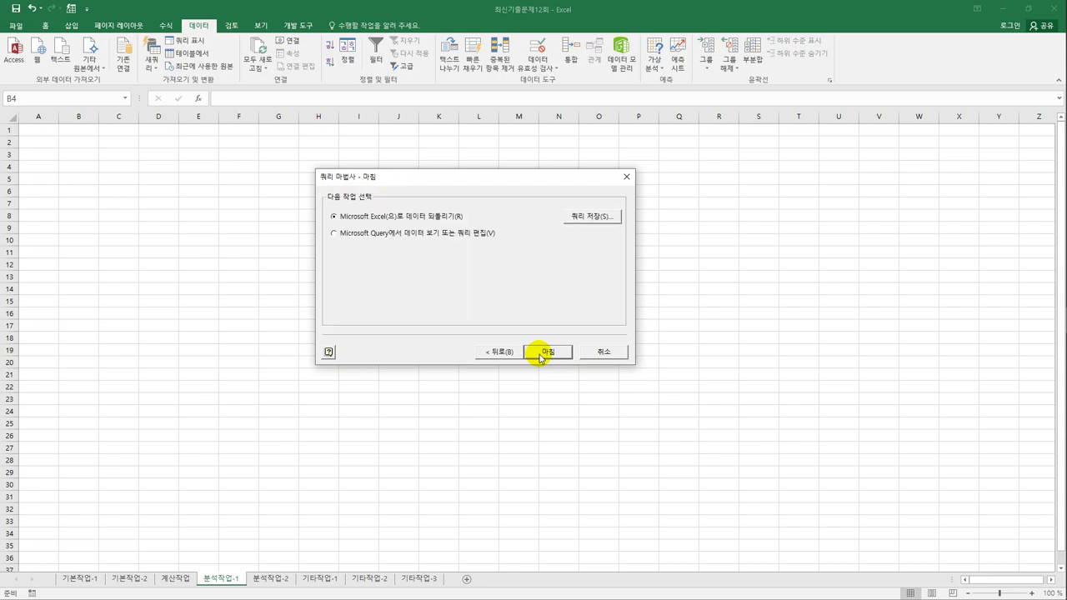
left_click(542, 353)
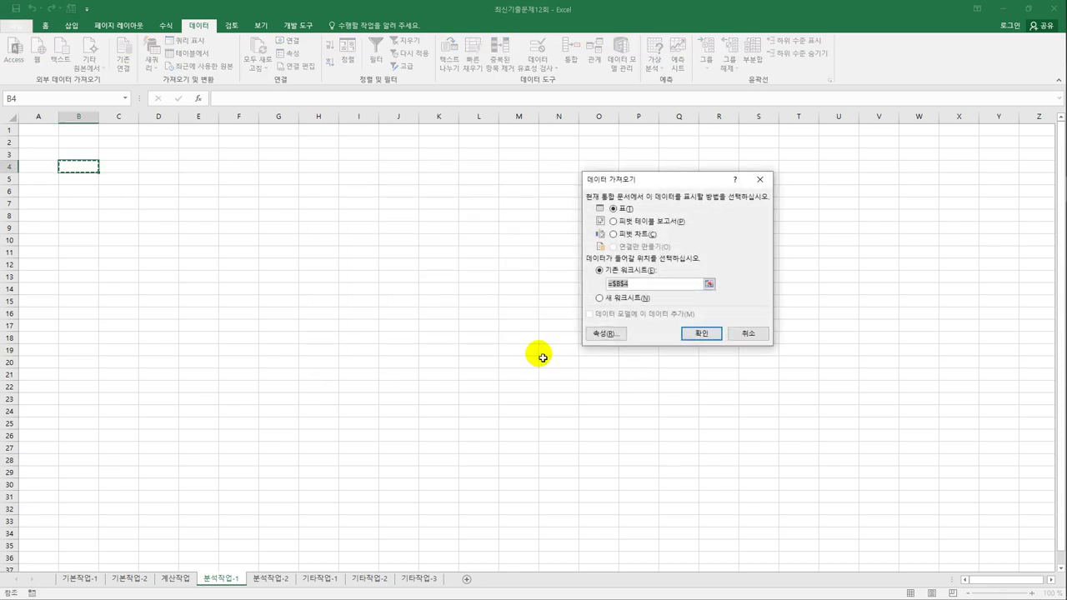
left_click(648, 223)
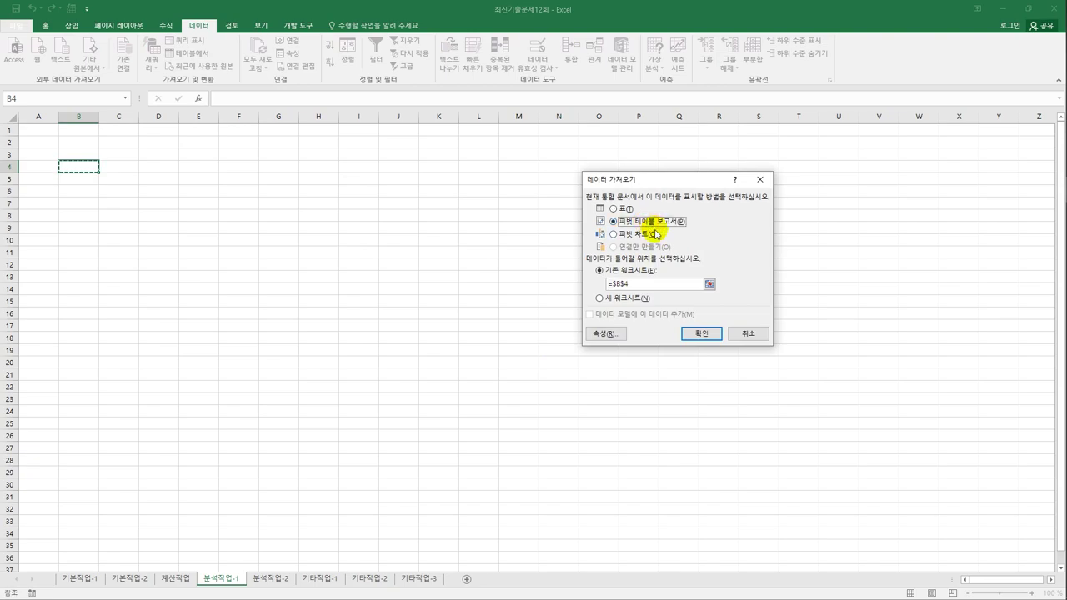
left_click(701, 334)
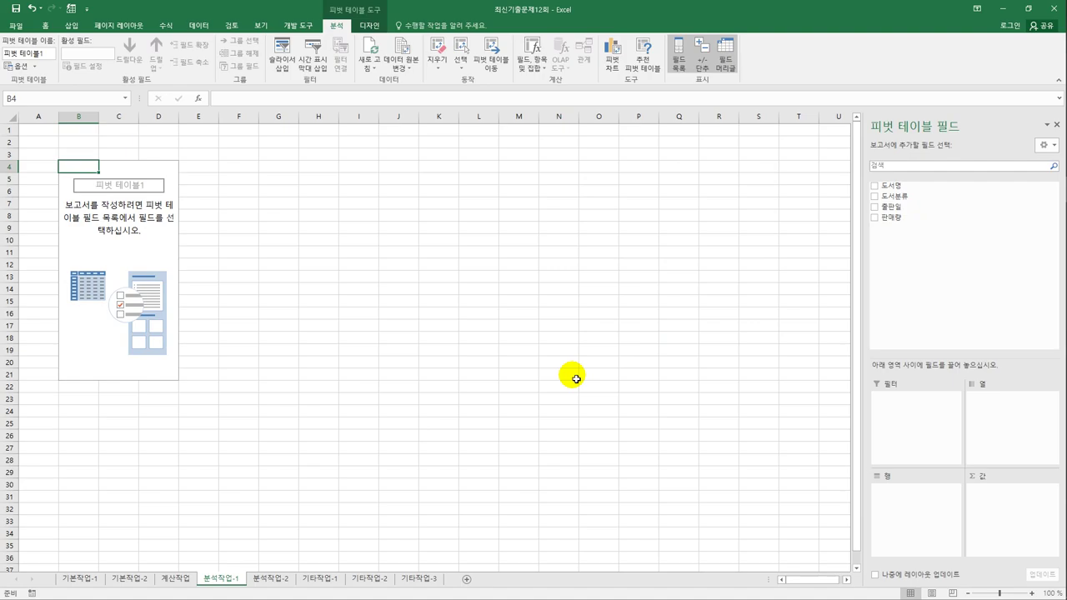
Step: Build the pivot table with 도서분류 as filter, 출판일 as rows, and 도서명 and 판매량 as values
left_click_drag(894, 197, 894, 415)
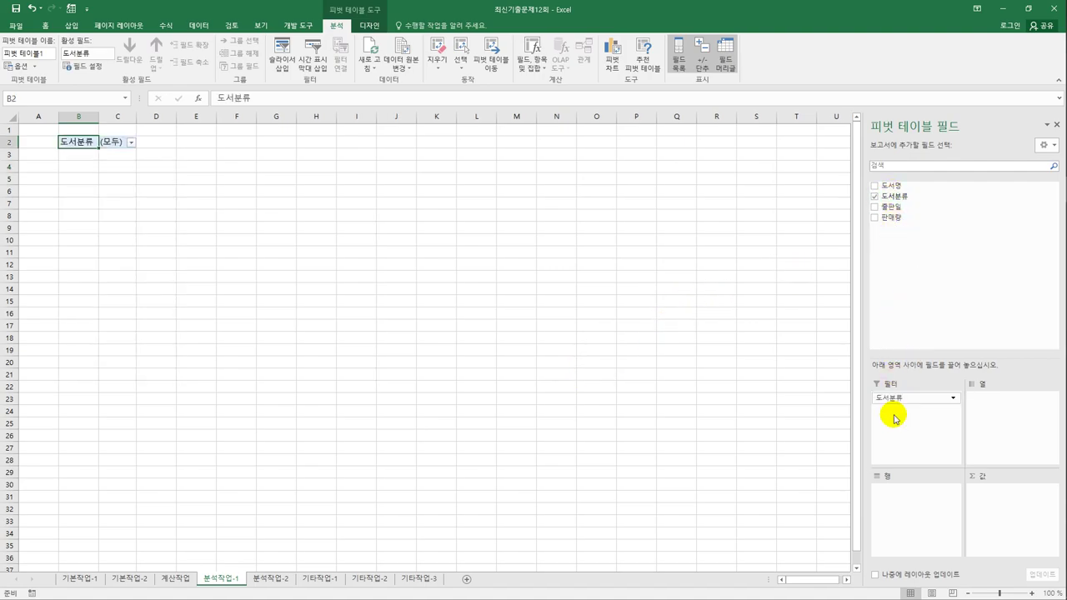
left_click_drag(912, 215, 921, 532)
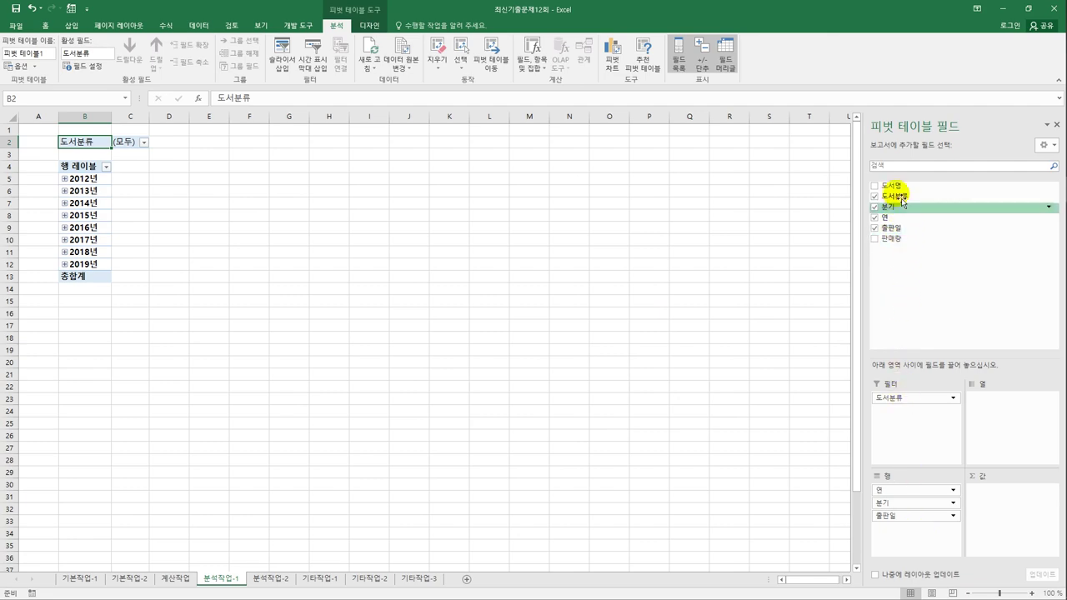
left_click_drag(887, 186, 1012, 506)
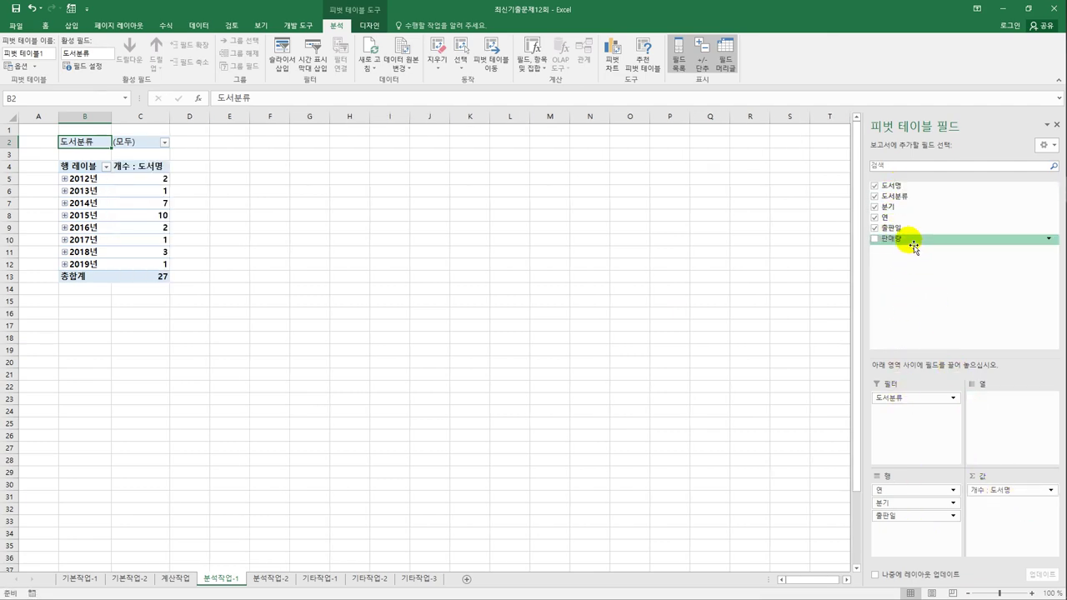
left_click_drag(909, 238, 1006, 534)
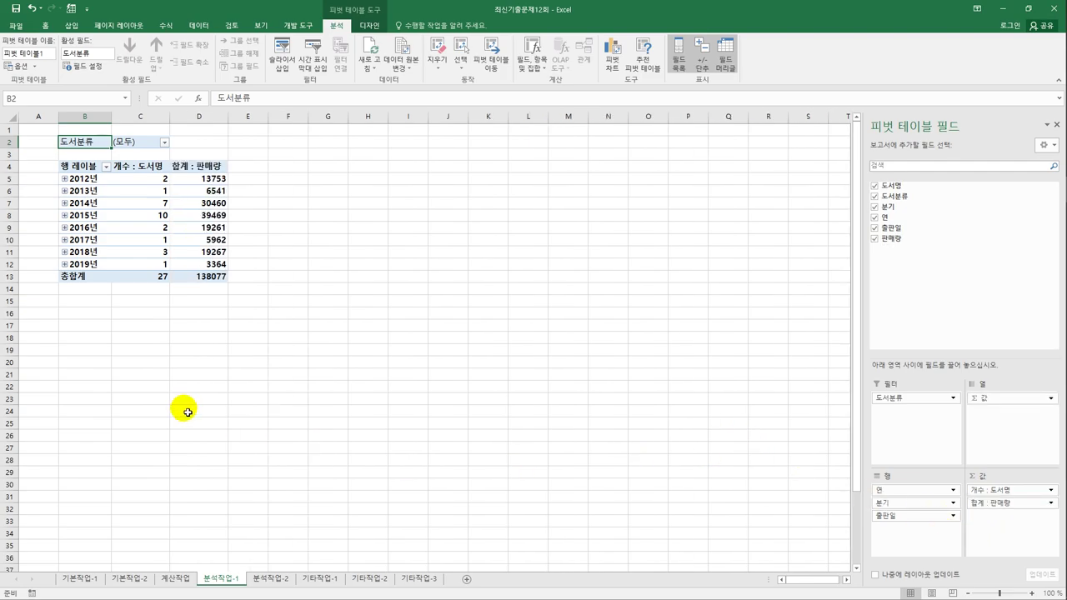
Step: Change the pivot table's report layout to tabular form (테이블 형식으로 표시)
left_click(367, 26)
left_click(70, 63)
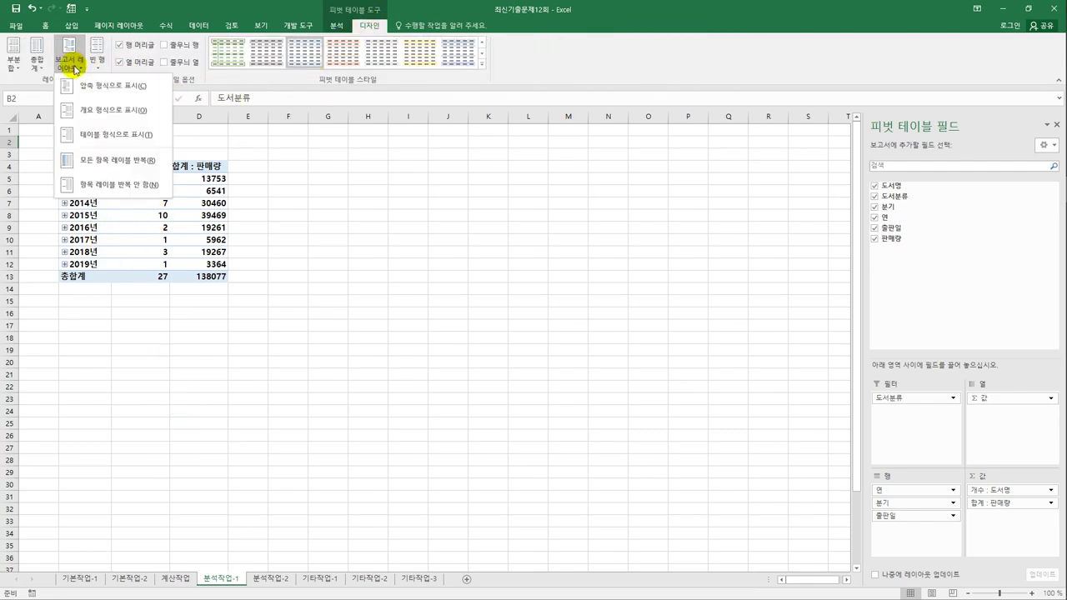
left_click(96, 133)
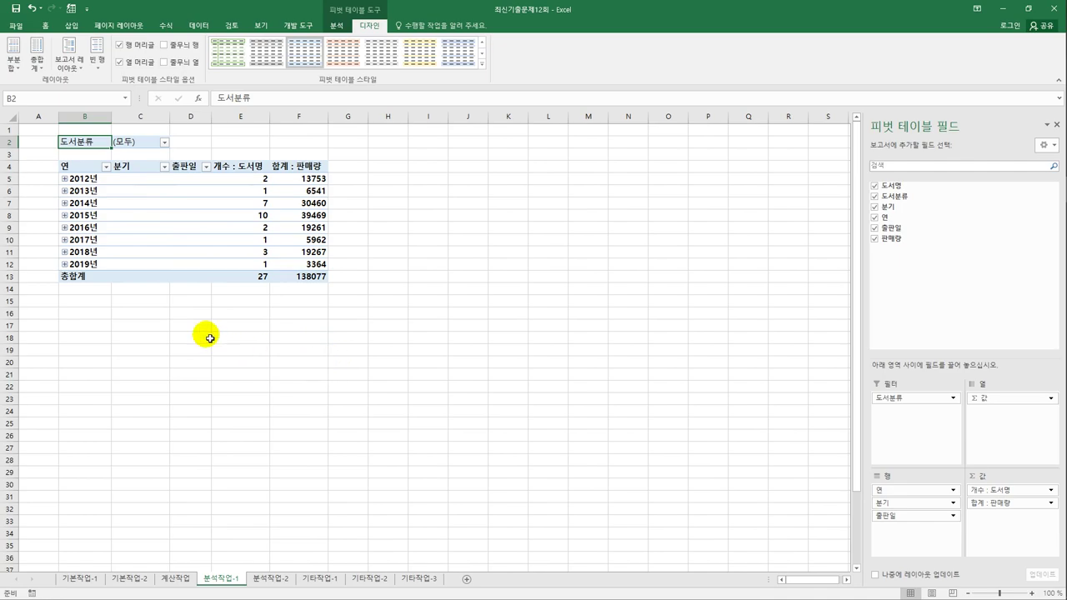
Step: Group the pivot table's 출판일 dates by year (연) only, removing the month and quarter units
left_click(89, 180)
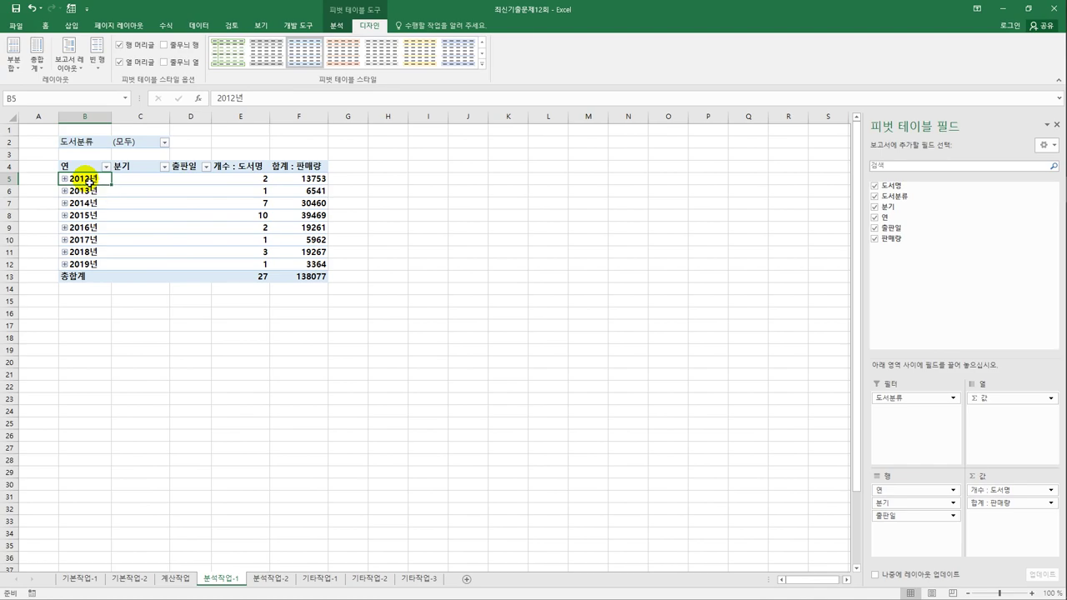
right_click(87, 181)
left_click(125, 289)
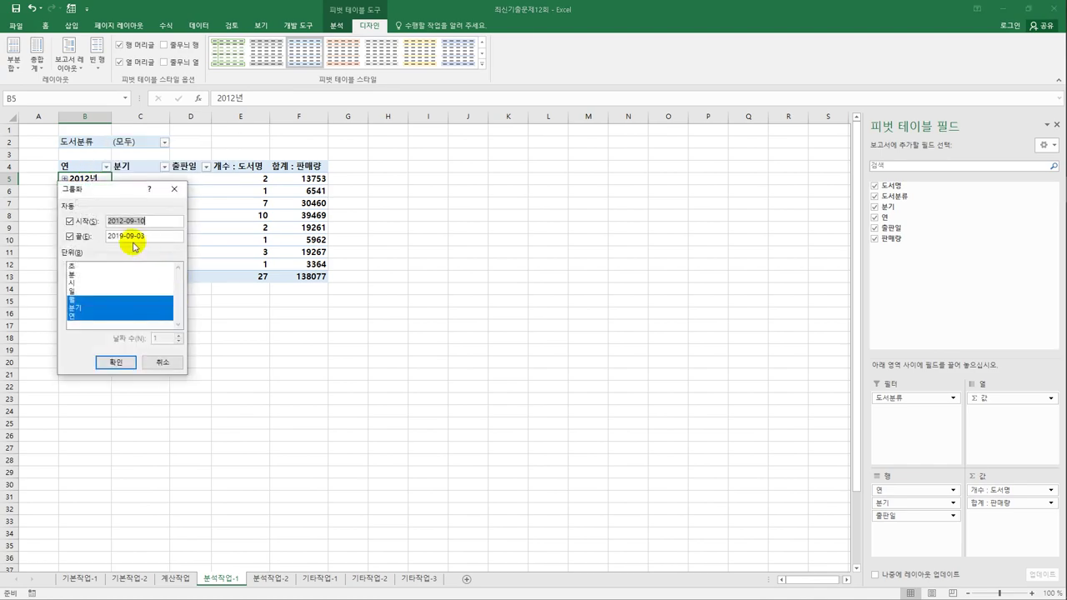
left_click_drag(114, 181, 442, 138)
left_click(405, 262)
left_click(409, 263)
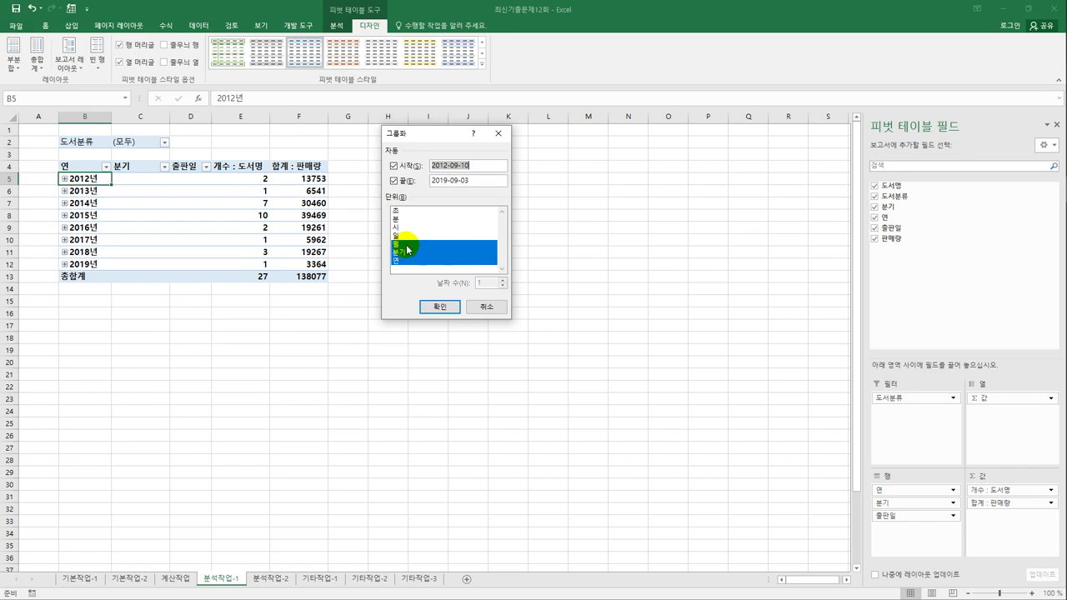
left_click(406, 244)
left_click(409, 254)
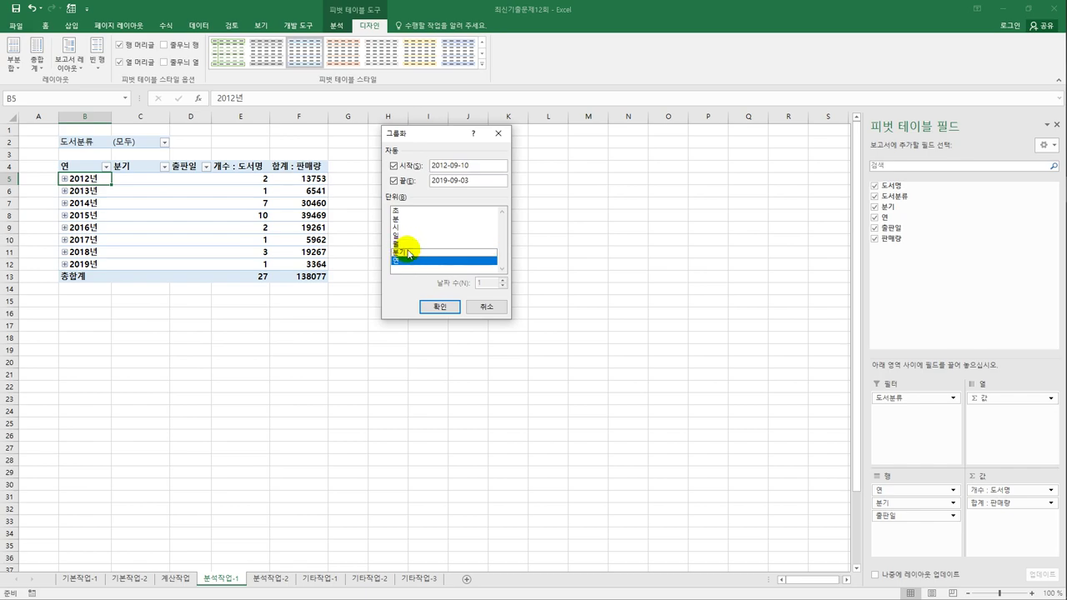
left_click(439, 309)
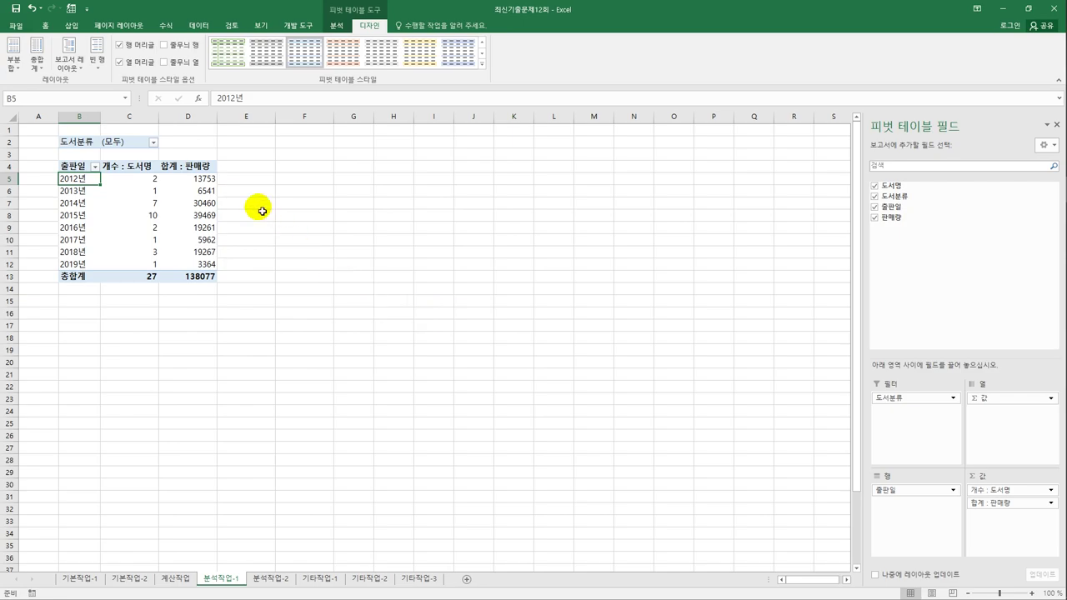
Step: Apply the custom number format G/표준"권" to the 개수 : 도서명 value field
left_click(148, 169)
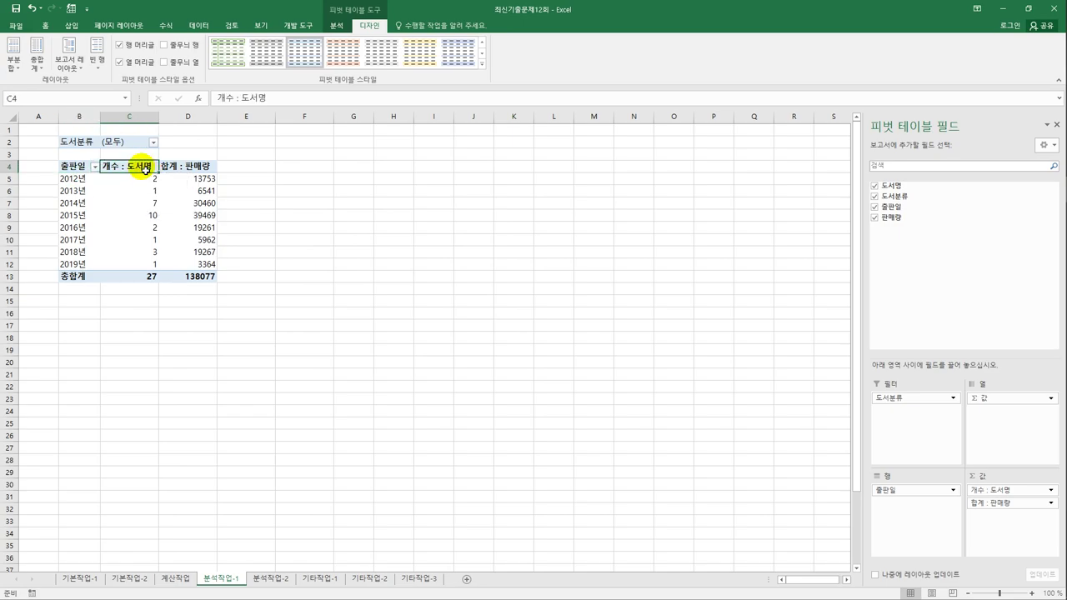
right_click(144, 169)
left_click(202, 300)
left_click_drag(238, 203, 493, 167)
left_click(375, 344)
left_click_drag(175, 151, 630, 142)
left_click(487, 280)
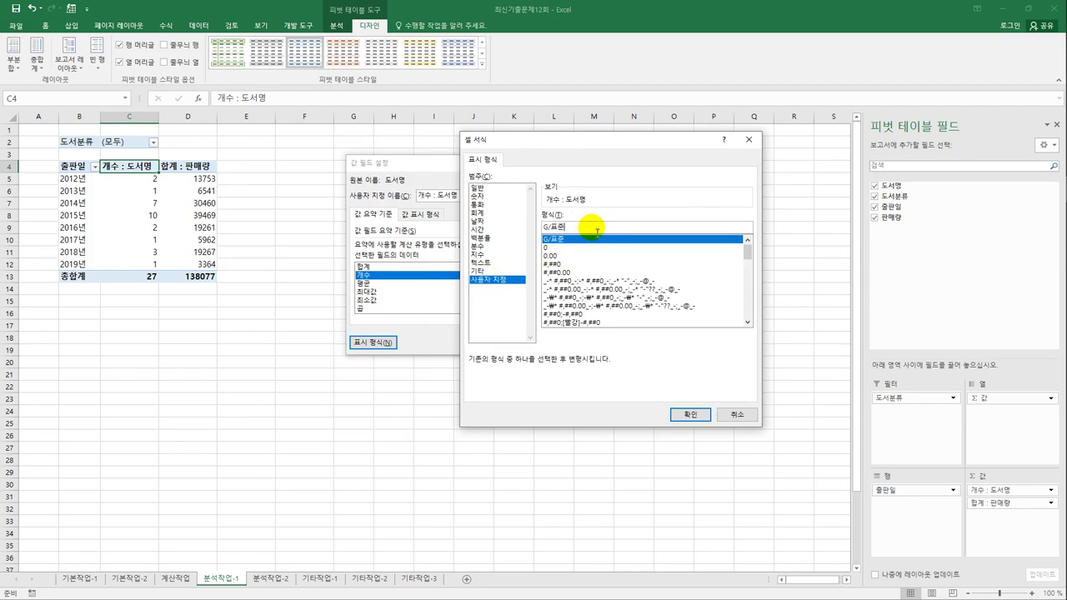
type("m")
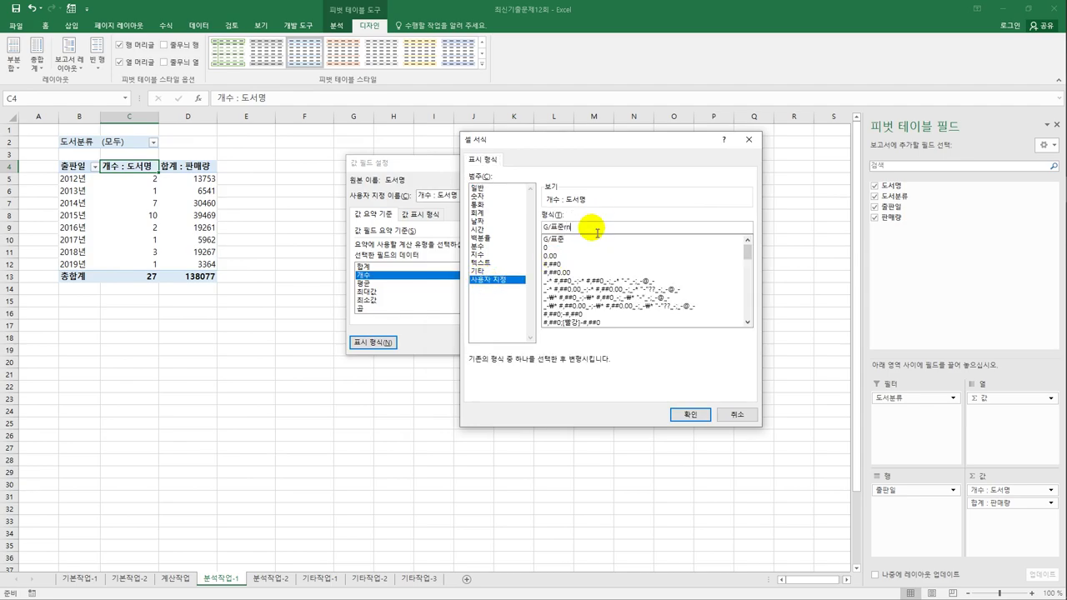
type("\"권\"")
left_click(676, 417)
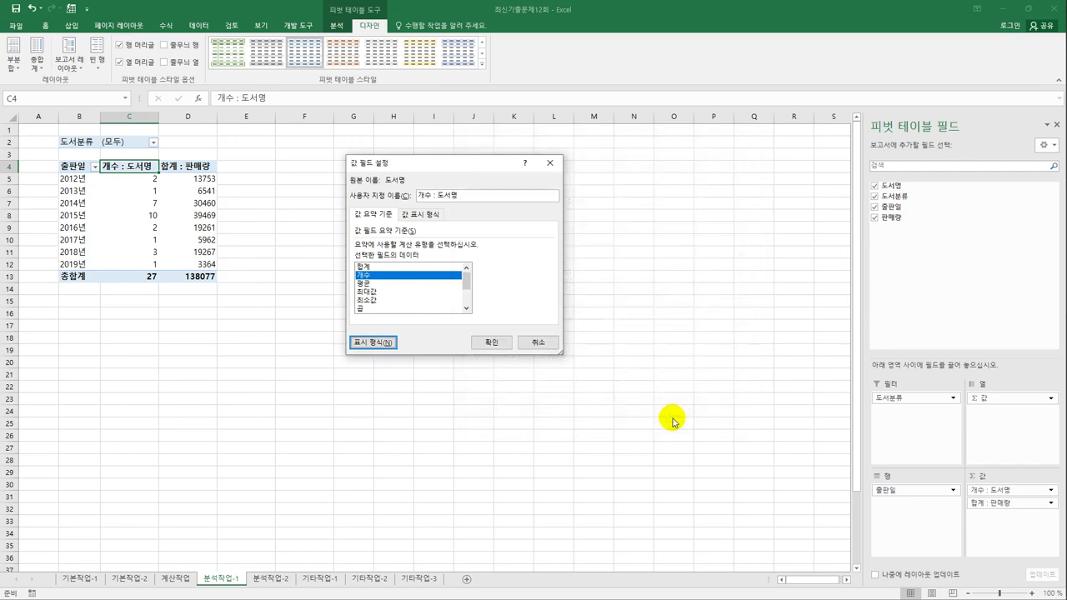
left_click(493, 342)
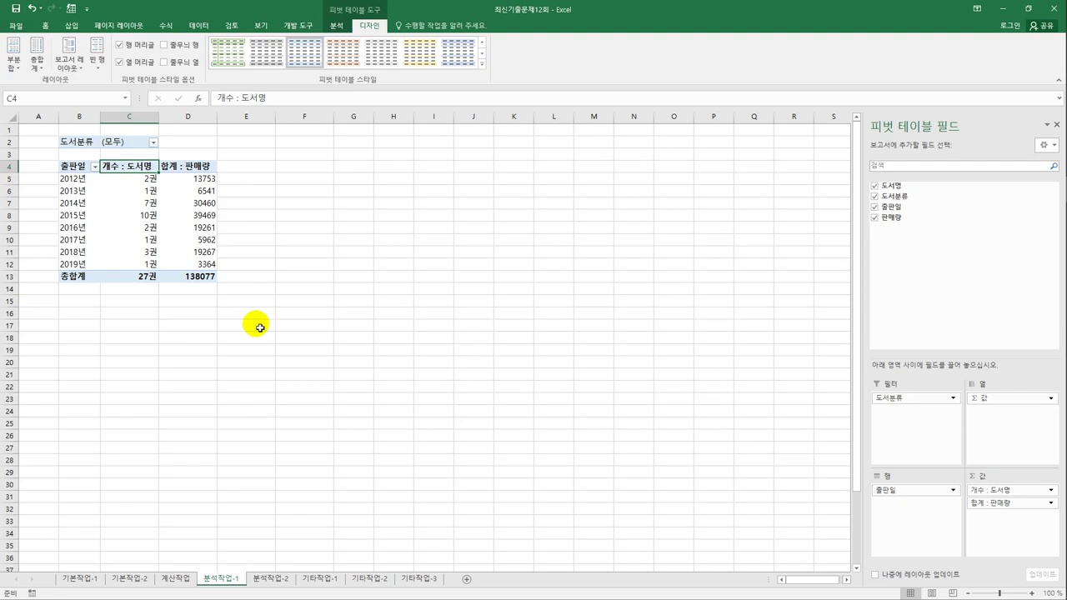
Step: Format the 합계 : 판매량 value field in the 숫자 category with the 1000 단위 구분 기호 enabled
left_click(190, 174)
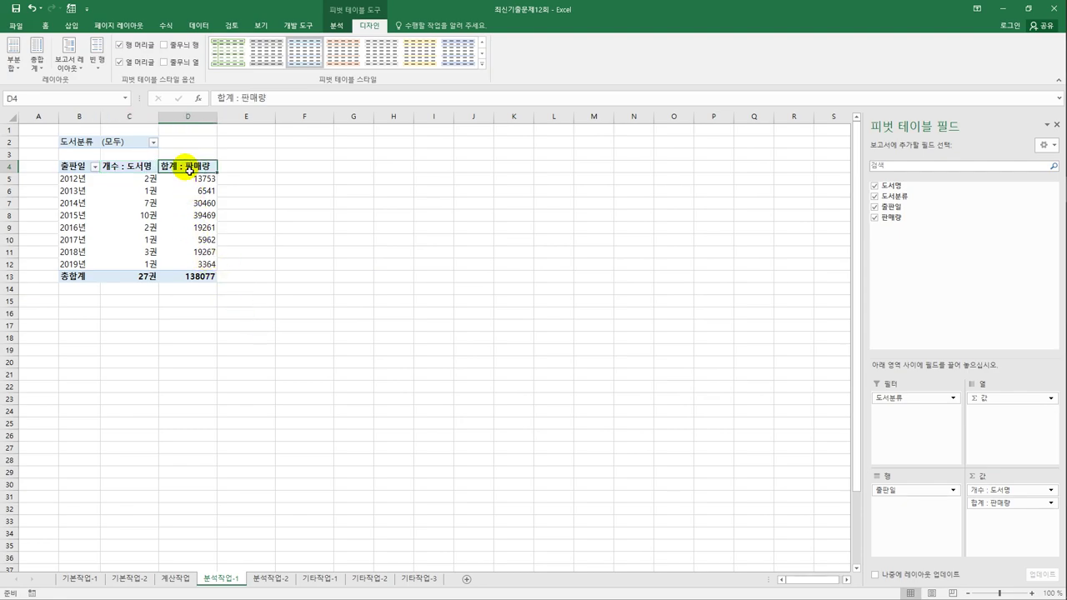
double_click(189, 171)
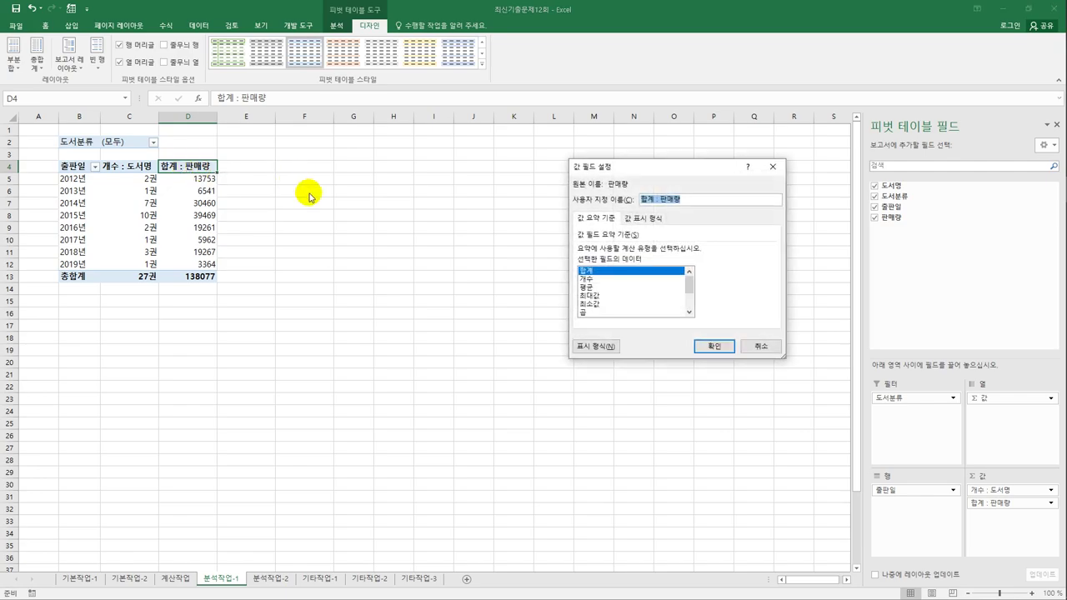
left_click_drag(643, 175, 424, 177)
left_click(360, 348)
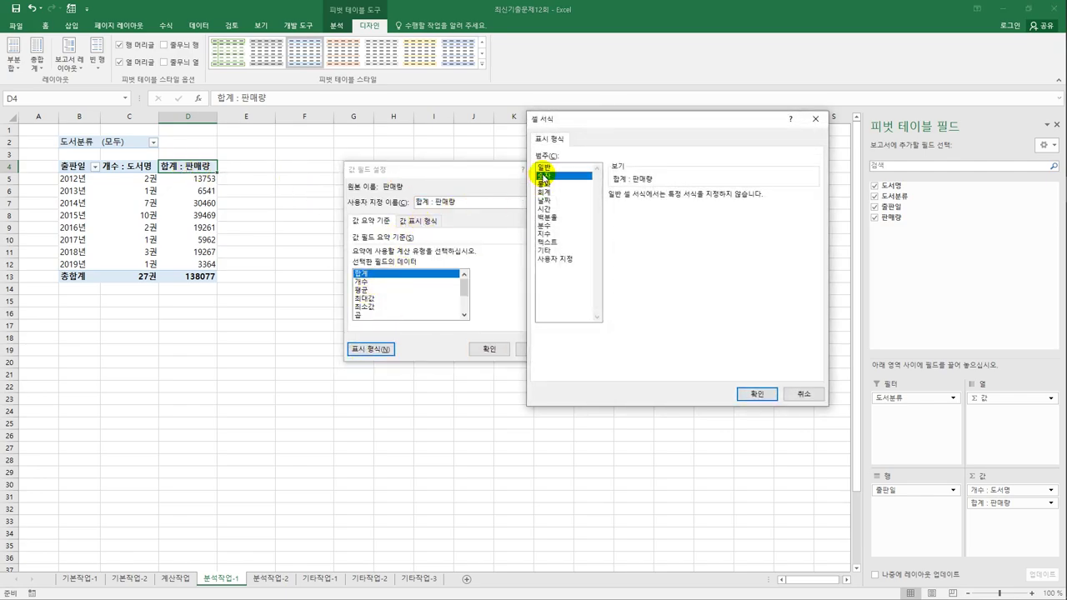
left_click(544, 176)
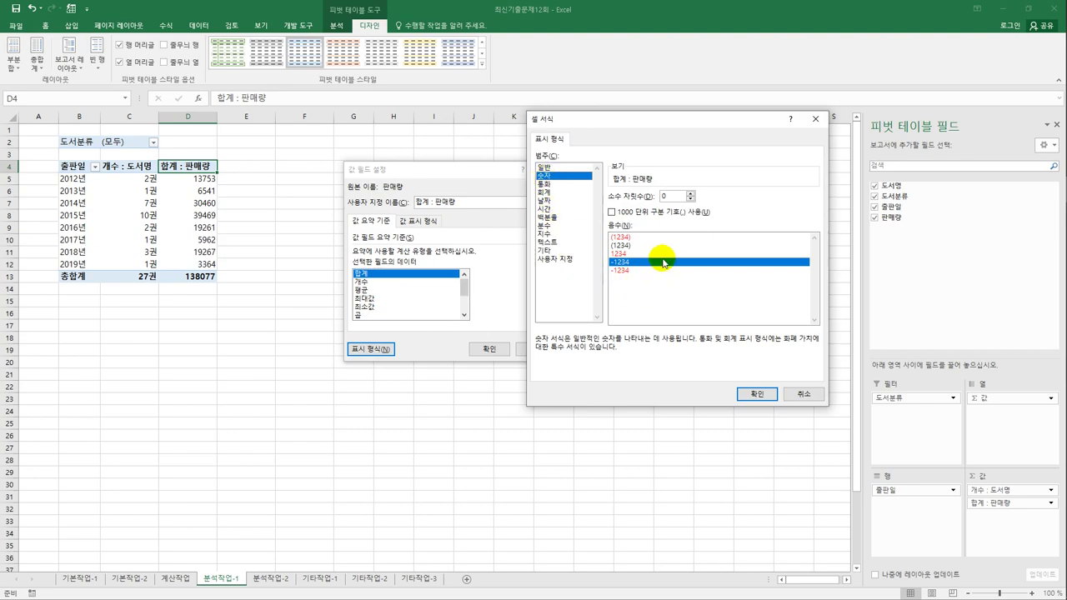
left_click(654, 214)
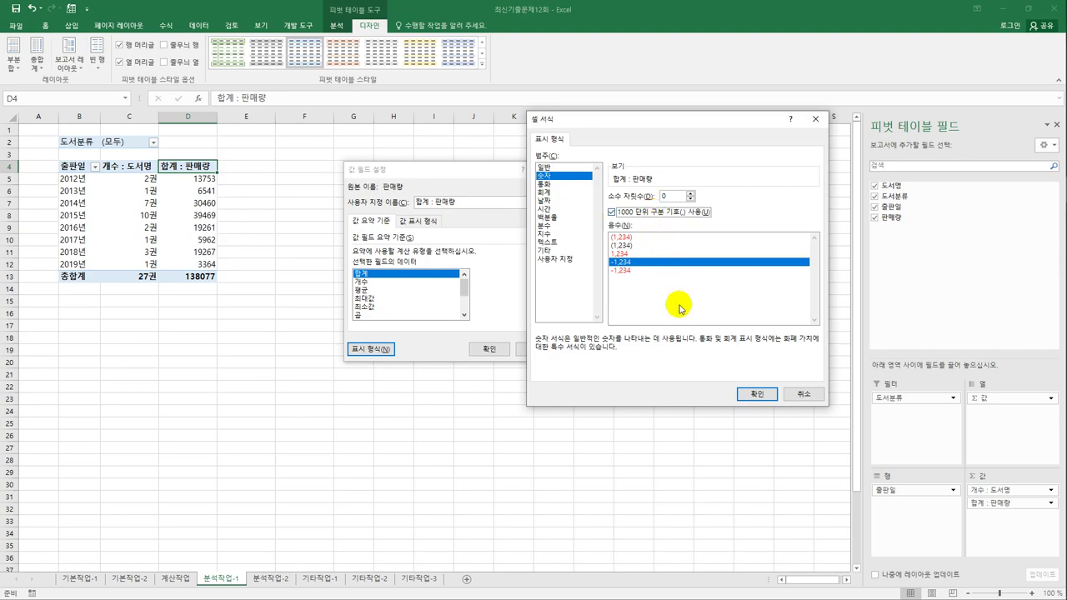
left_click(754, 394)
left_click(487, 349)
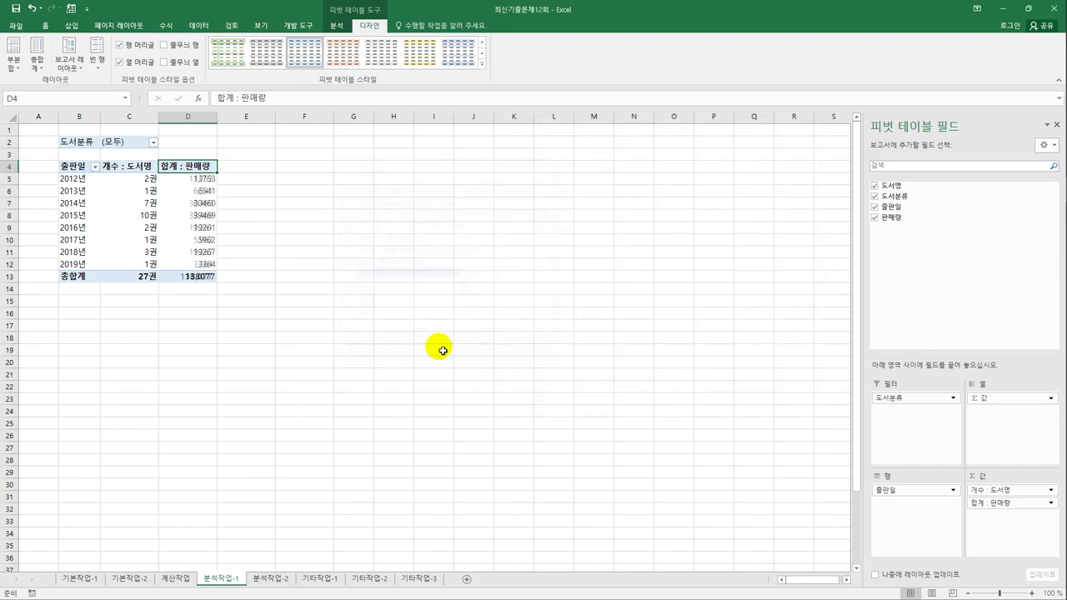
left_click(405, 350)
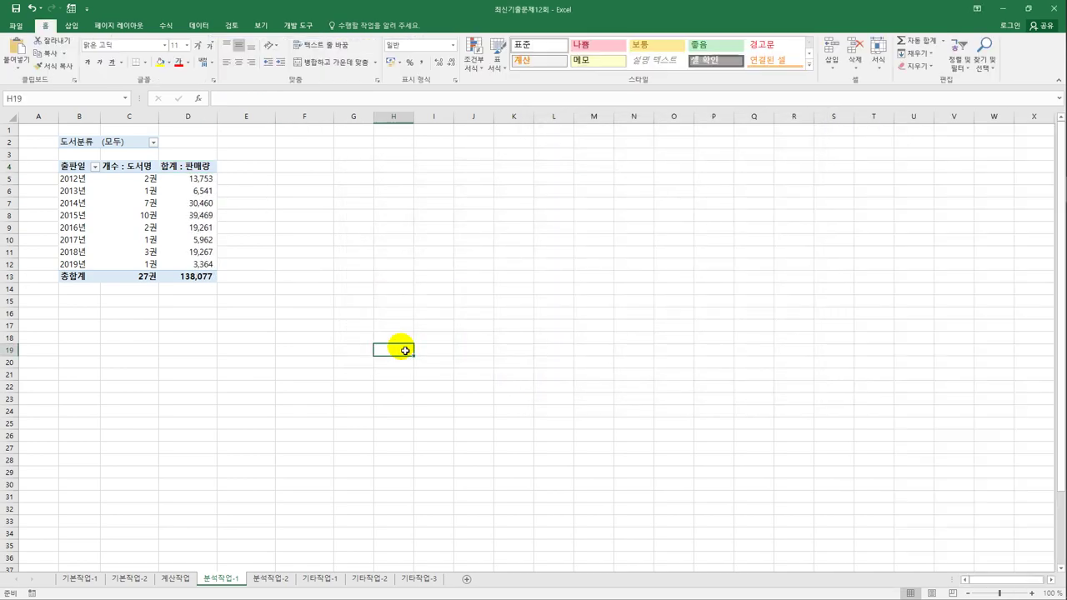
Step: Apply the second pivot table style in the fourth row of the 밝게 group to the pivot table
left_click(166, 228)
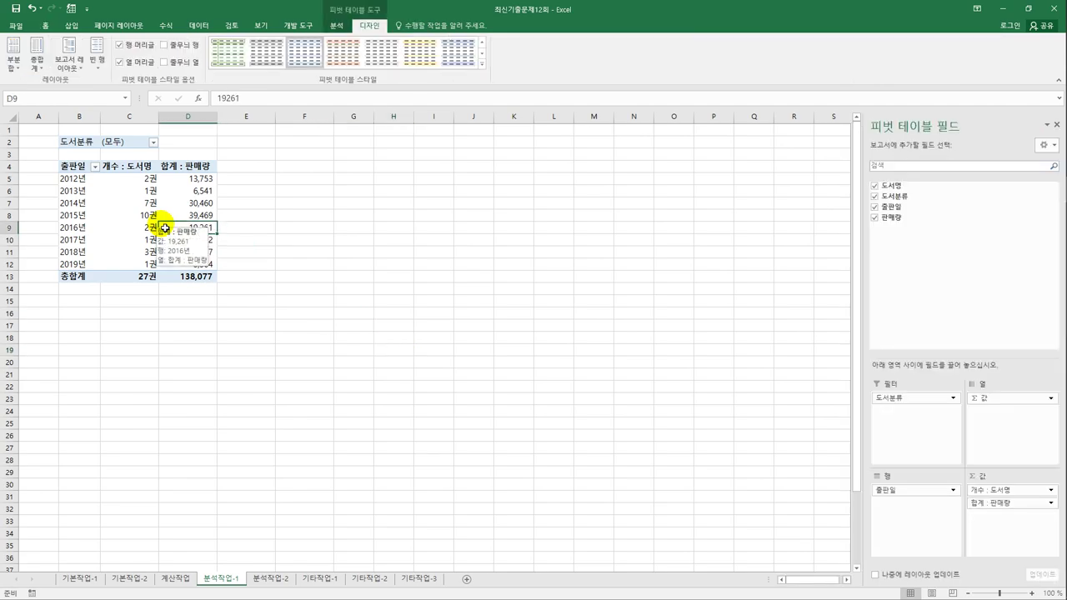
left_click(481, 68)
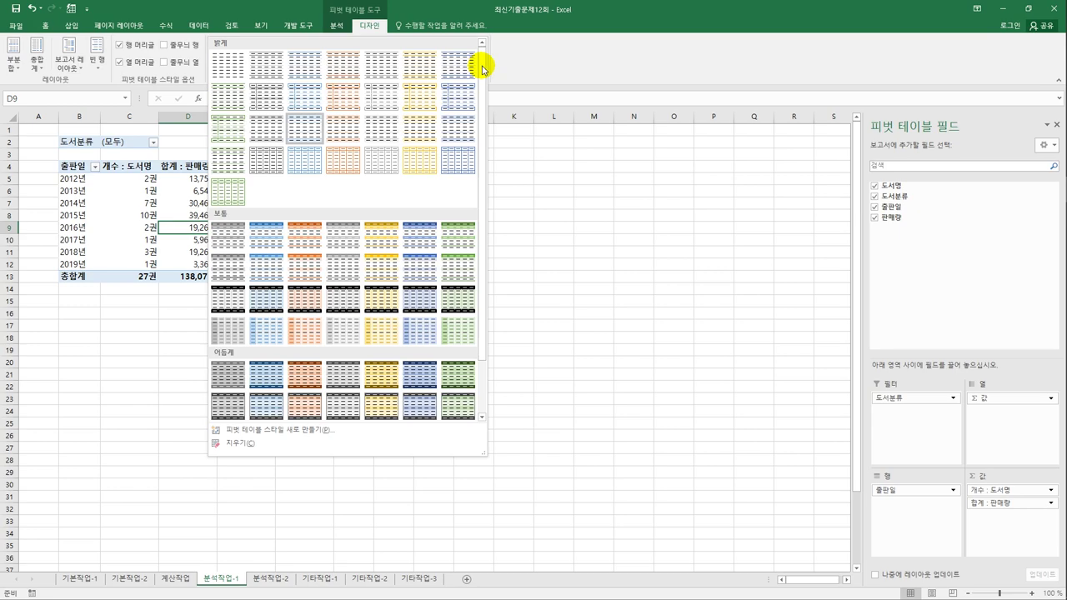
left_click(275, 166)
left_click(390, 338)
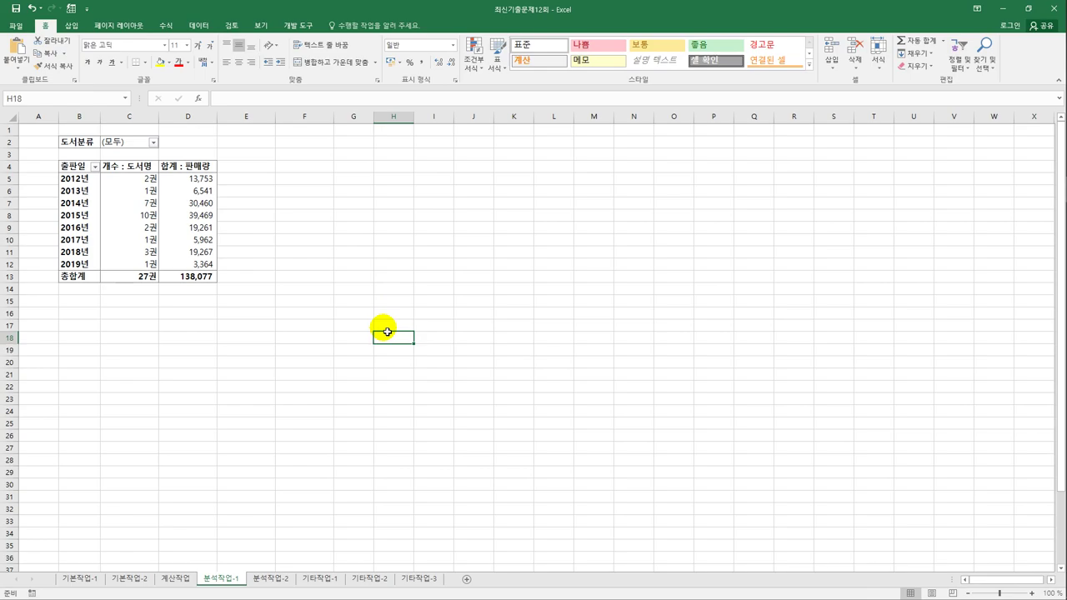
Step: On sheet 분석작업-2, restrict the 저자 cells C2:C28 with data validation to a text length (텍스트 길이) from 1 to 10
left_click(275, 579)
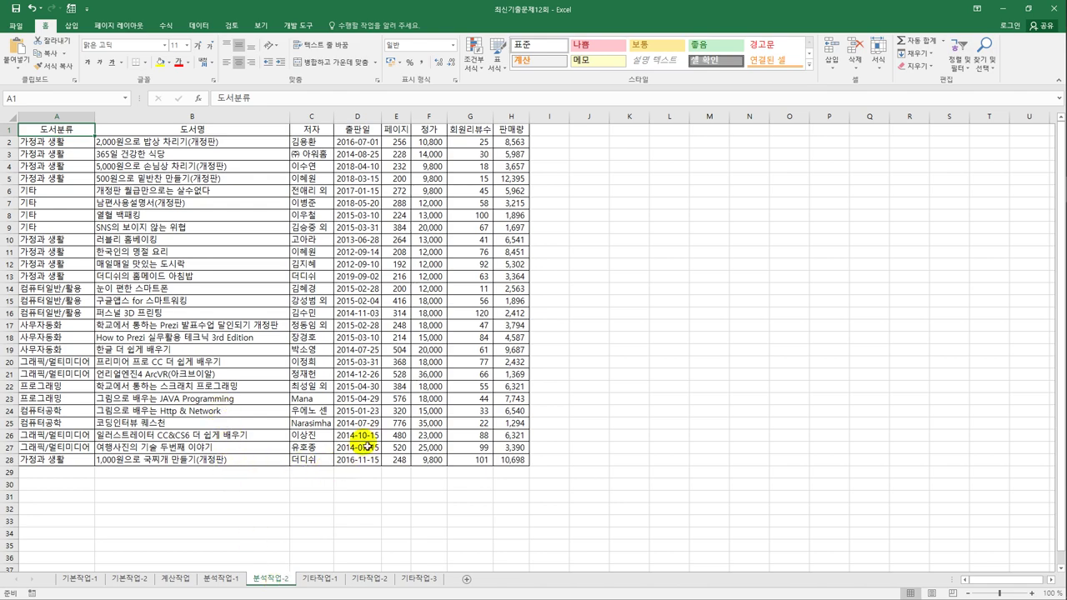
left_click_drag(305, 142, 307, 467)
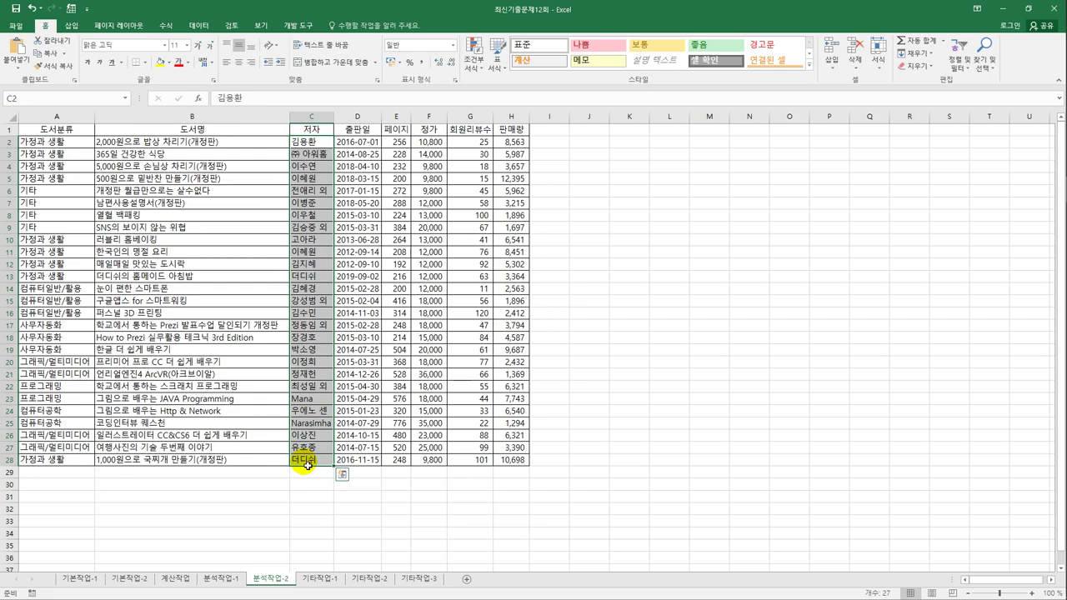
left_click(199, 25)
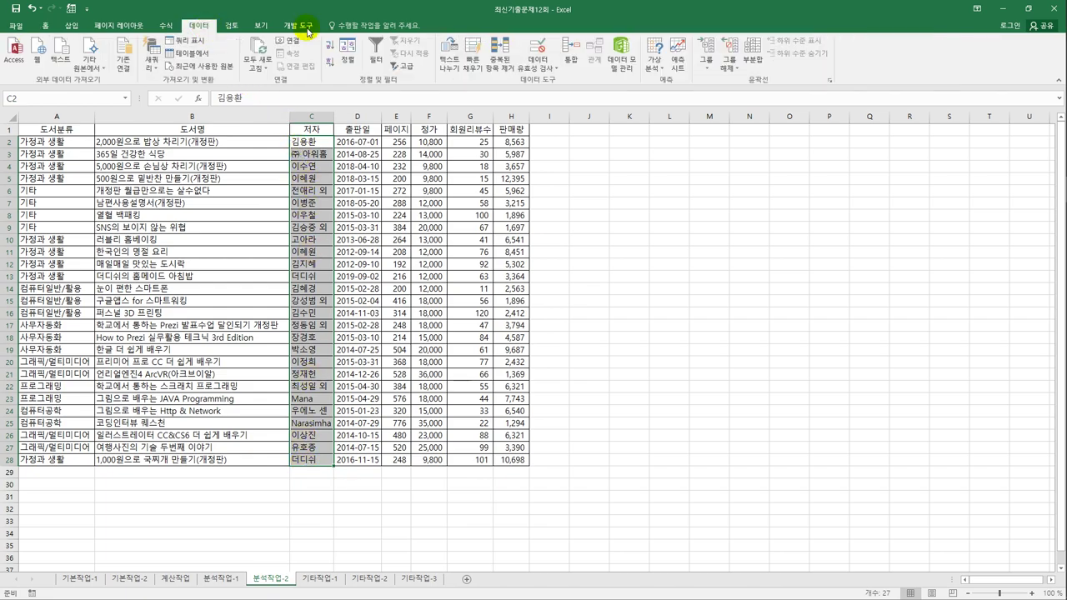
left_click(542, 65)
left_click(551, 85)
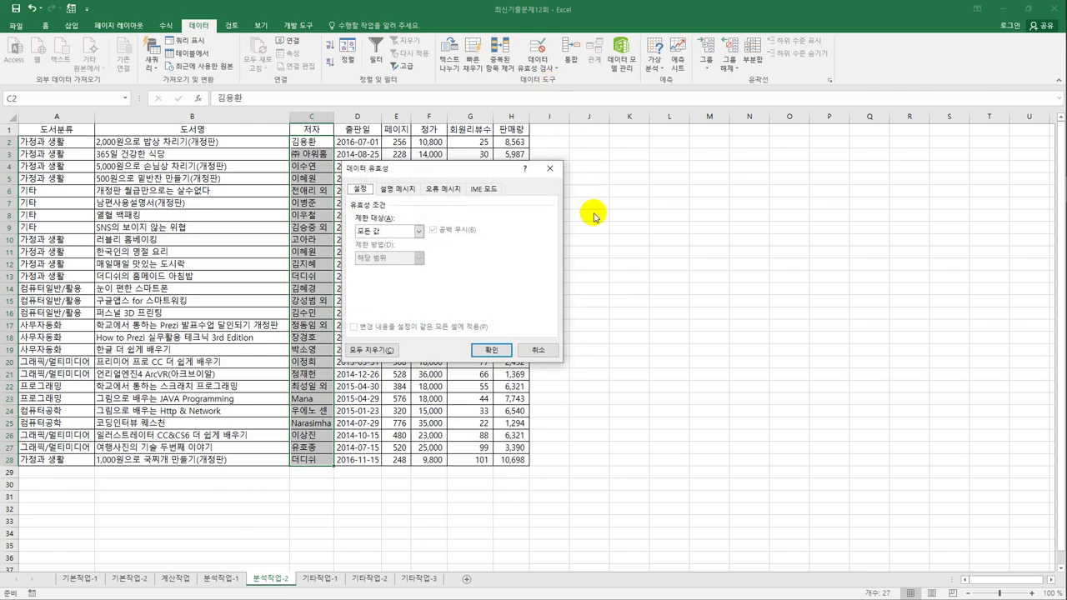
left_click(390, 233)
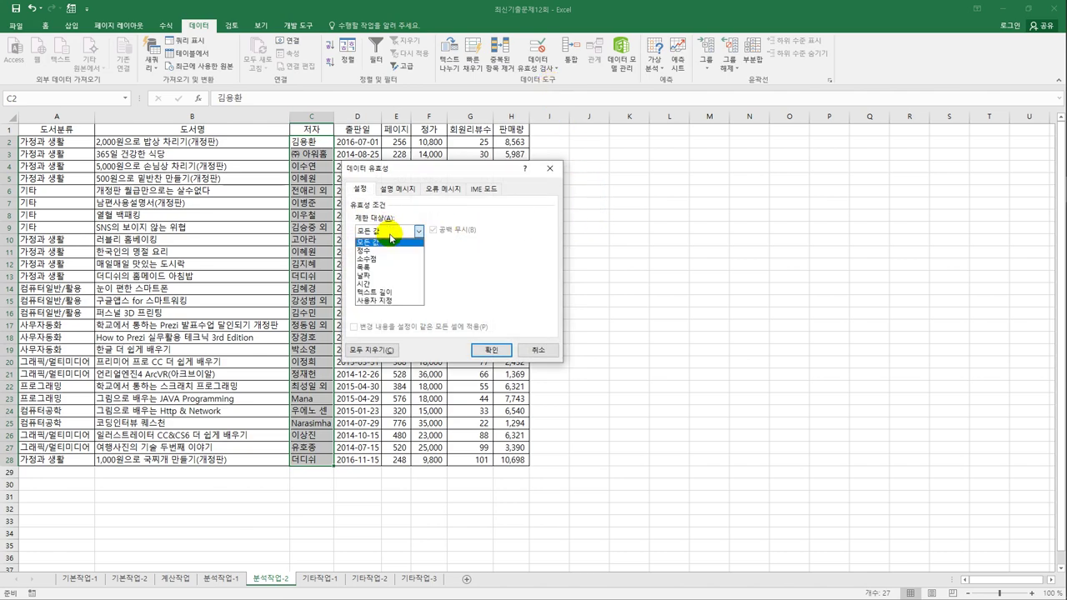
left_click(393, 293)
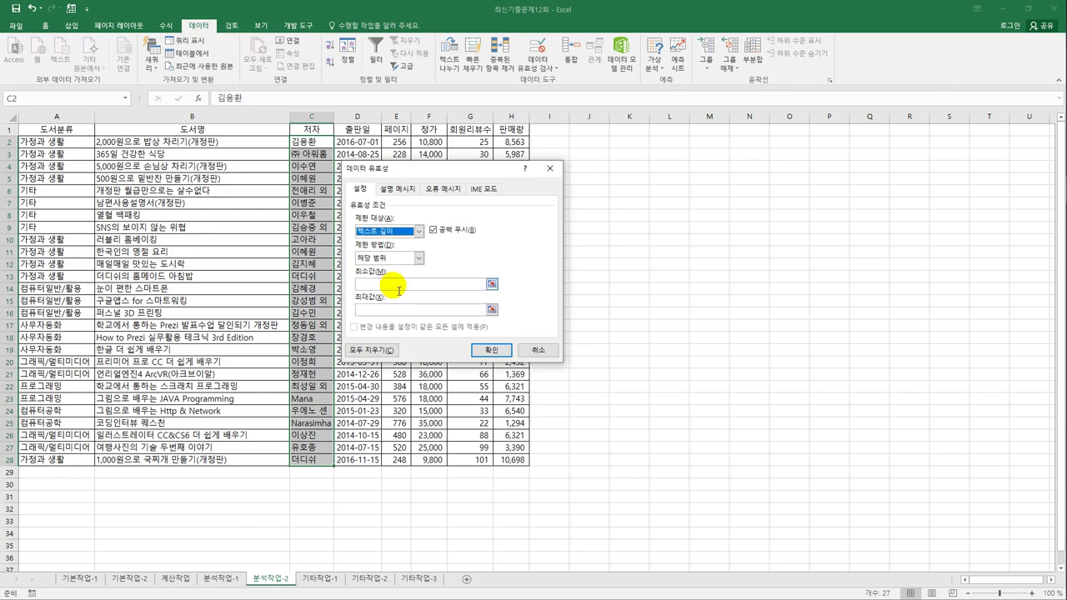
left_click(399, 288)
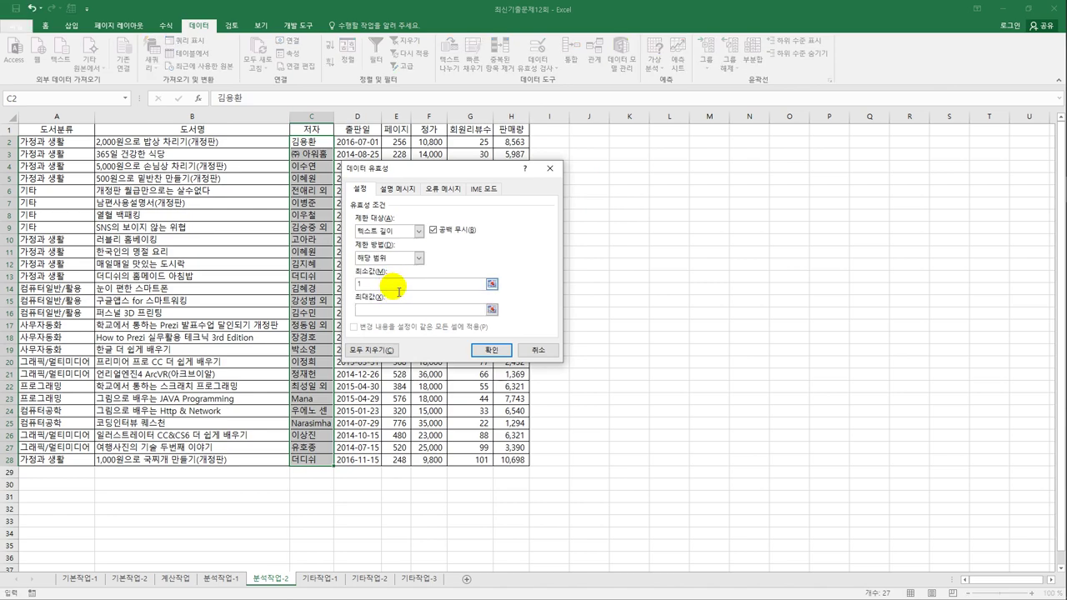
left_click(391, 311)
type("10")
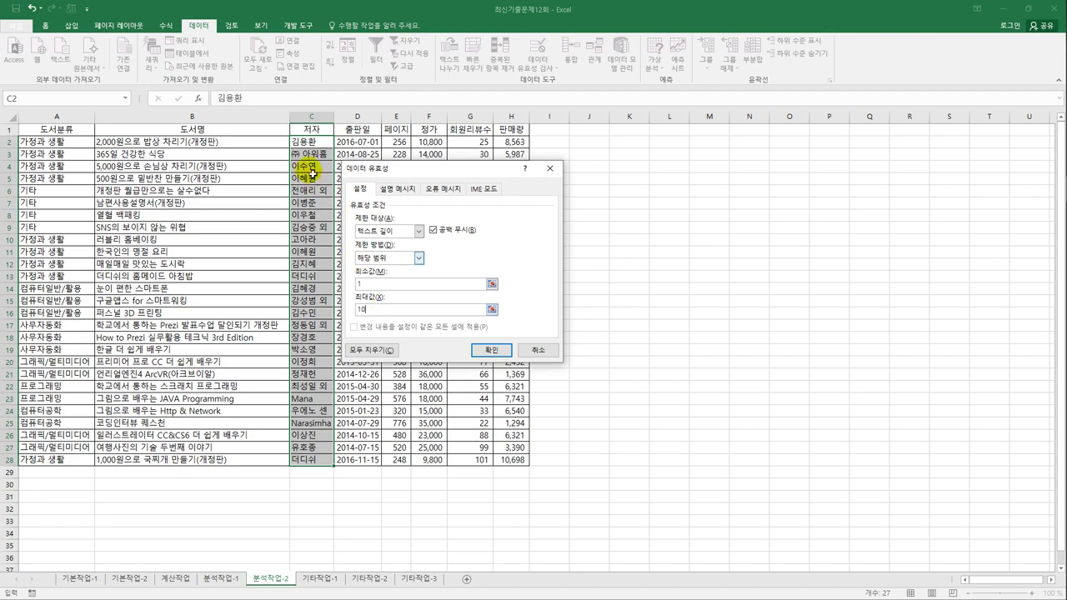
Step: Add an input message to the validation with the title 저자 입력 and the text 10자 이내로 입력
left_click(393, 190)
left_click(400, 249)
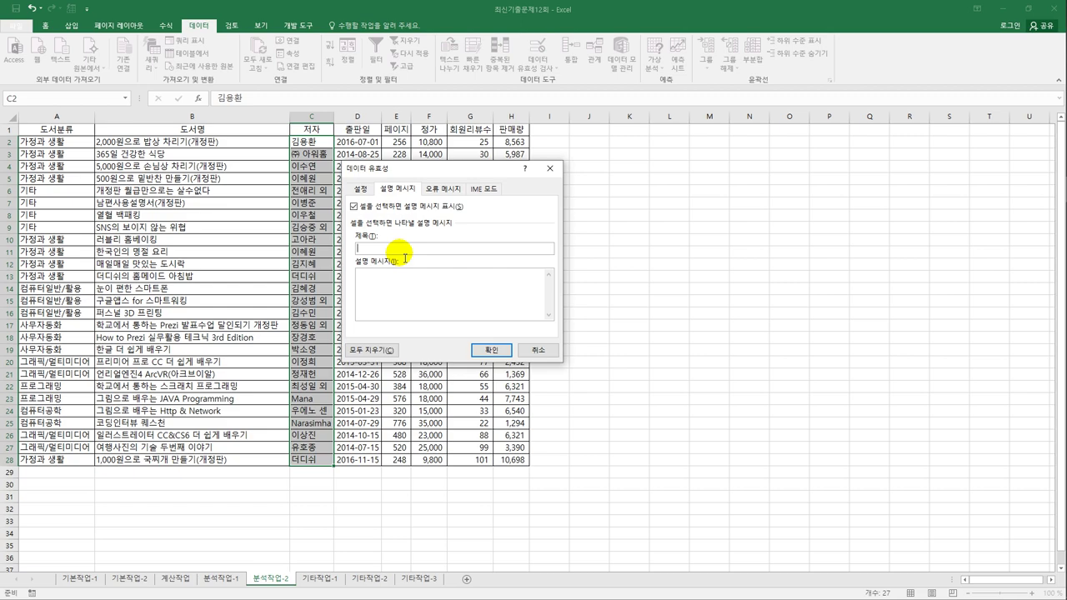
type("저자입력")
left_click(443, 291)
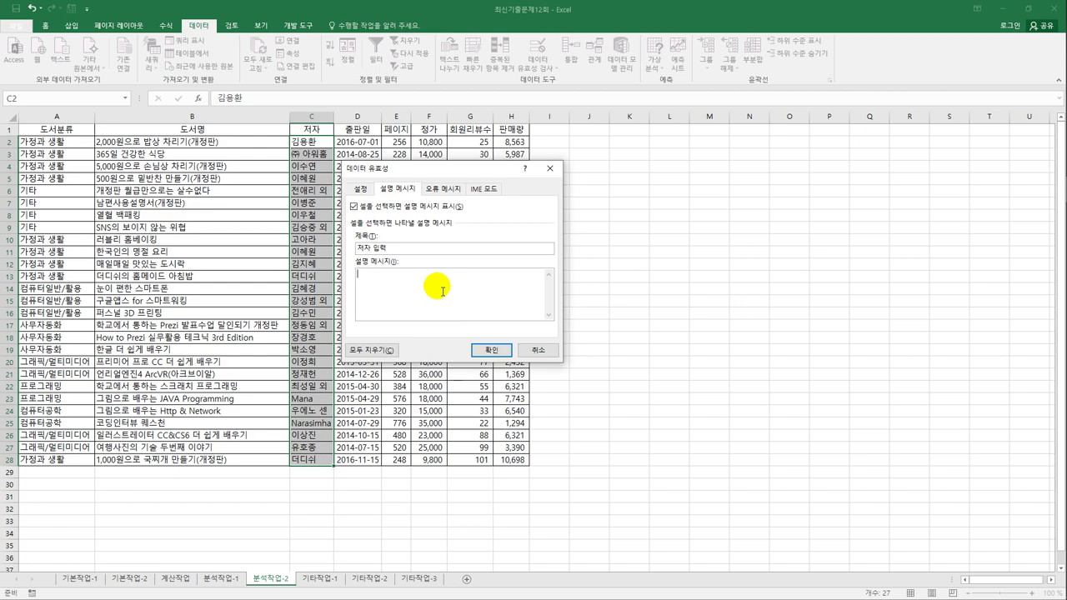
type("10자 이내로 입력")
Step: Add a 정보 style error alert titled 저자 입력 with the message 10자 이내로 입력해 주세요. and apply the validation
left_click(440, 188)
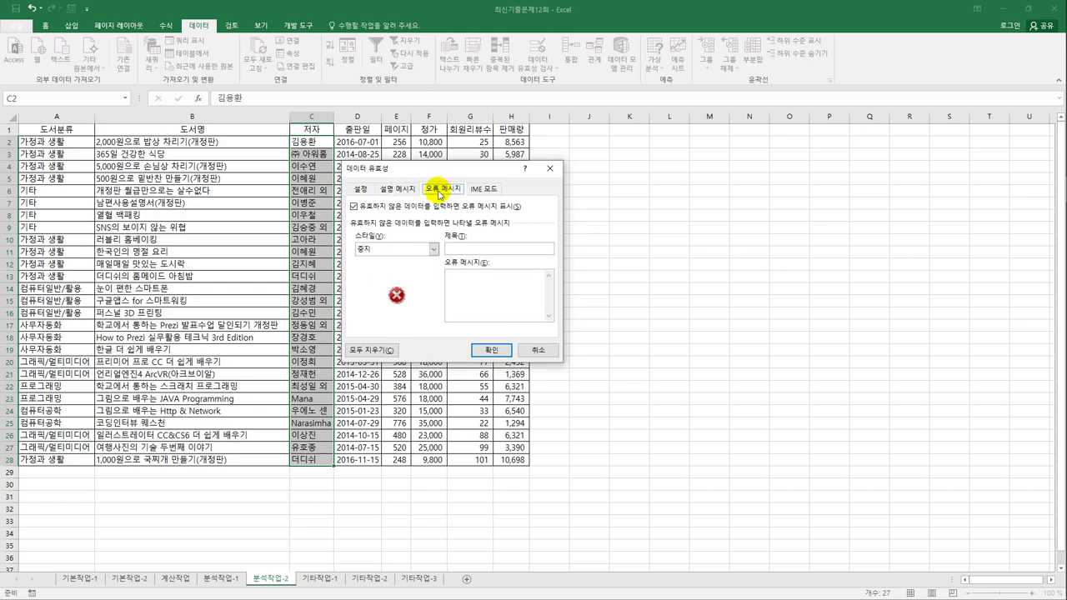
left_click(433, 248)
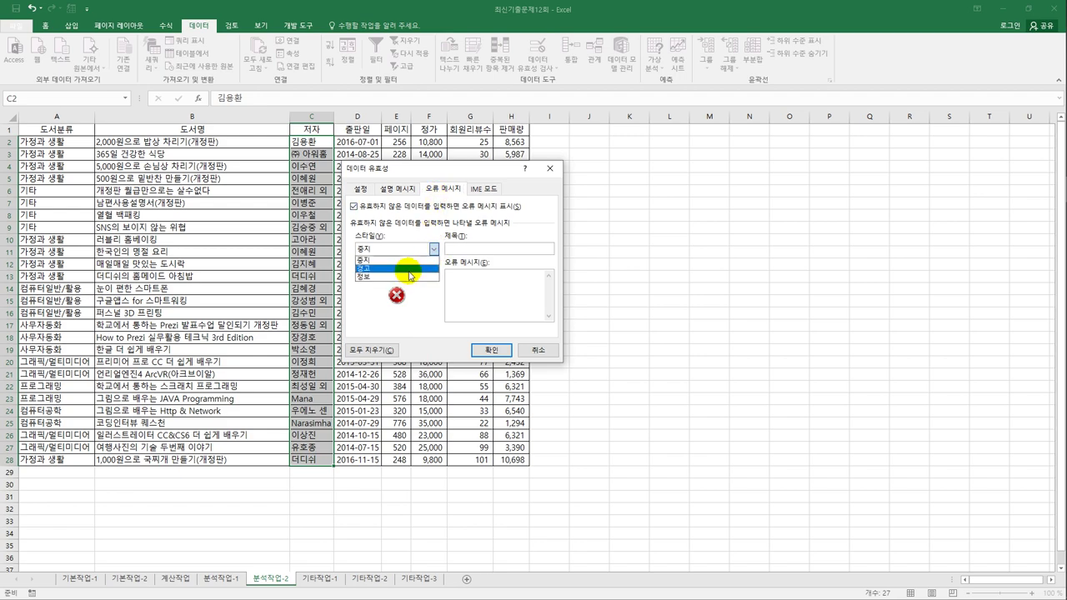
left_click(409, 276)
left_click(468, 248)
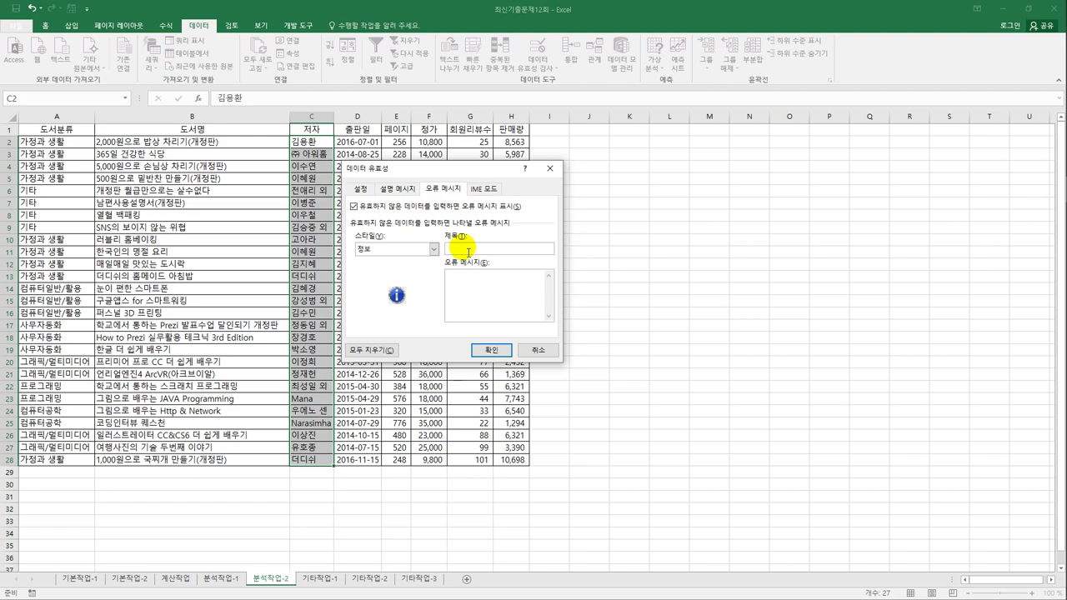
type("ㅇ")
type("자 입력")
left_click(473, 295)
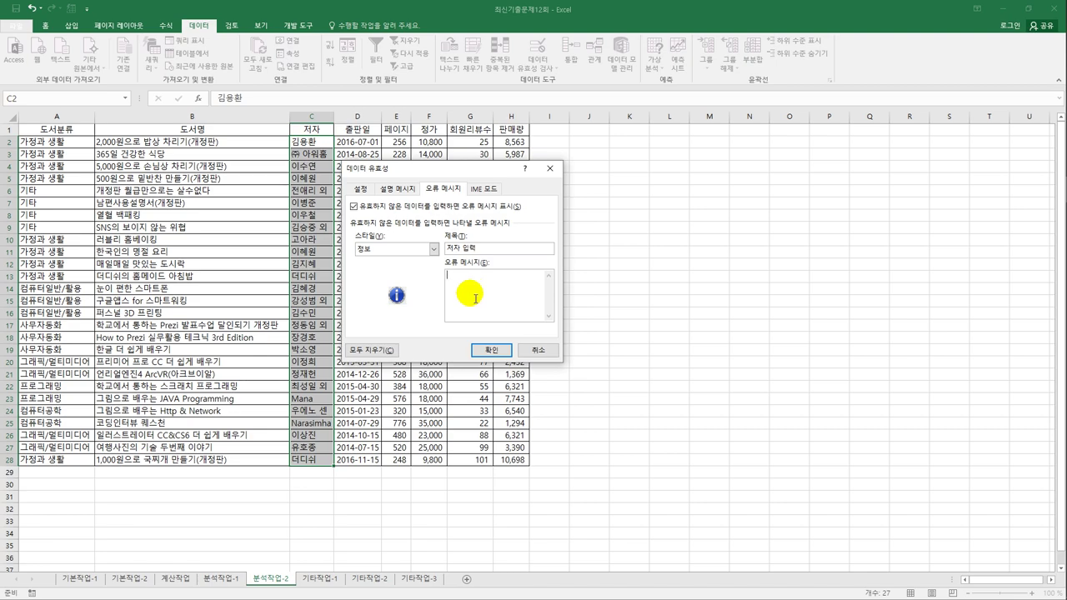
type("10자 이내로 입력해 주세요.")
left_click(488, 351)
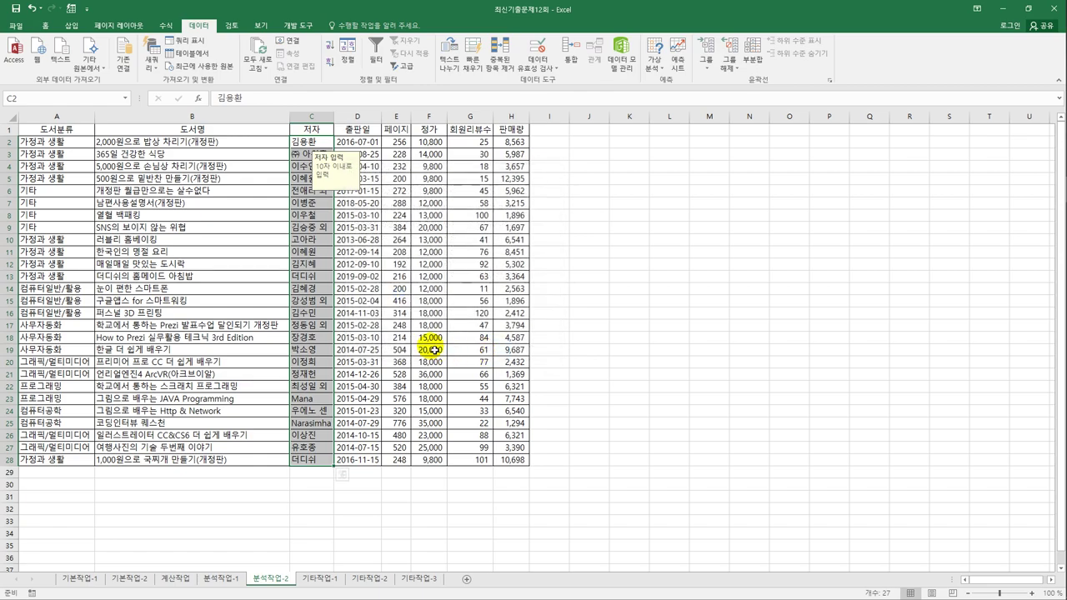
Step: Turn on automatic filtering for the book table's header row
left_click(433, 350)
left_click(349, 133)
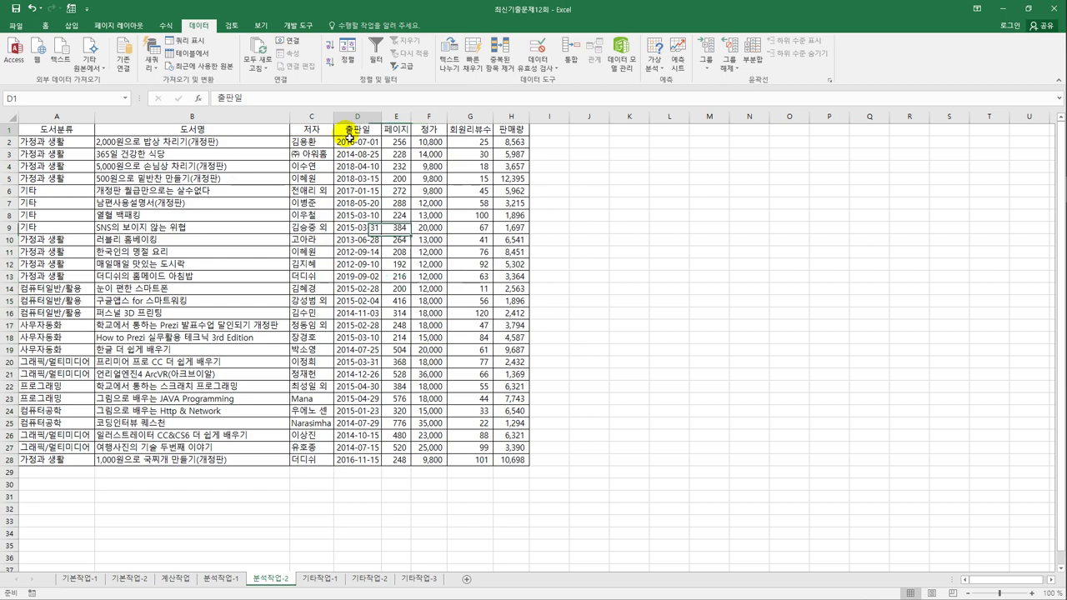
left_click(376, 60)
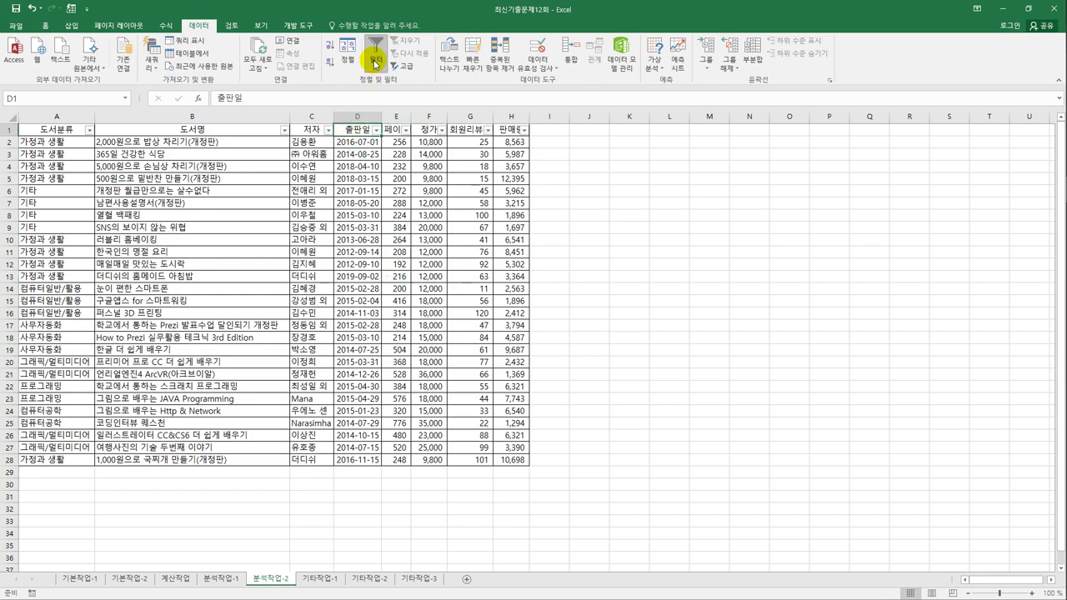
Step: Apply a custom number filter to the 정가 column for values >= 30000 or < 10000
left_click(441, 130)
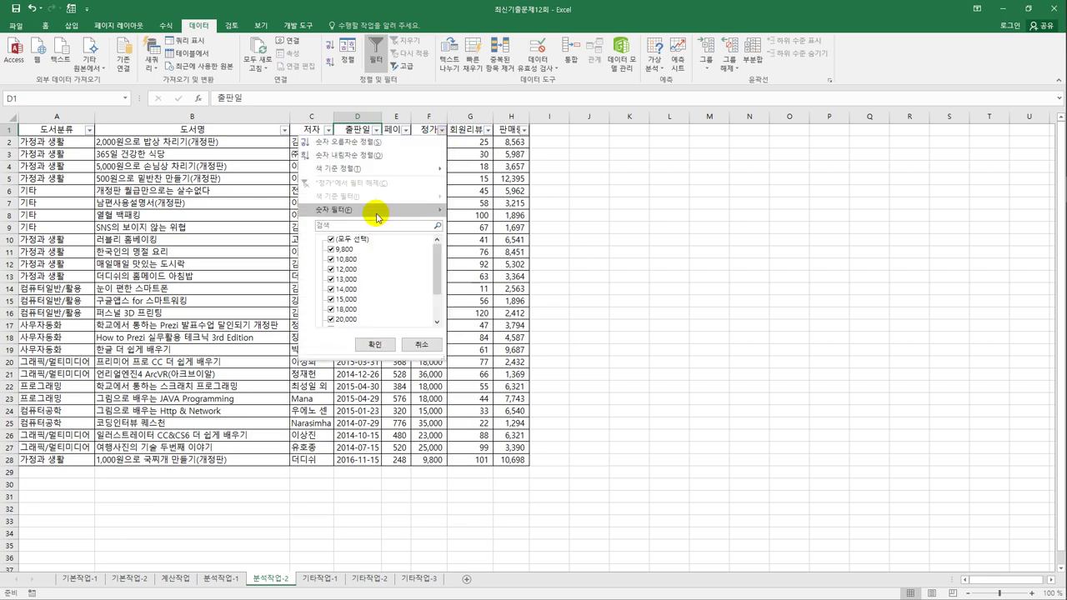
mouse_move(376, 217)
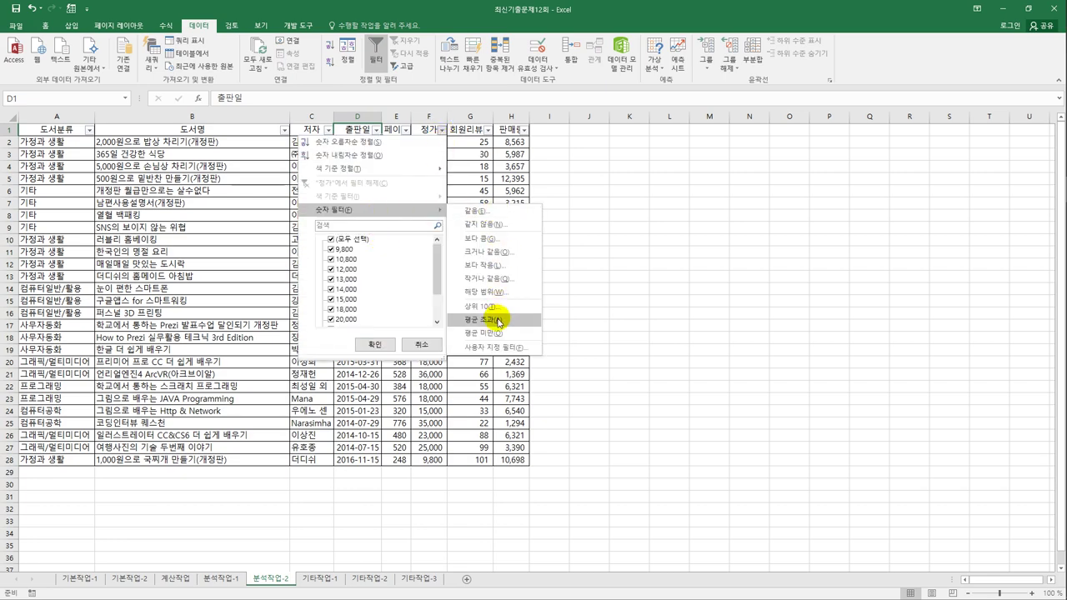
left_click(499, 348)
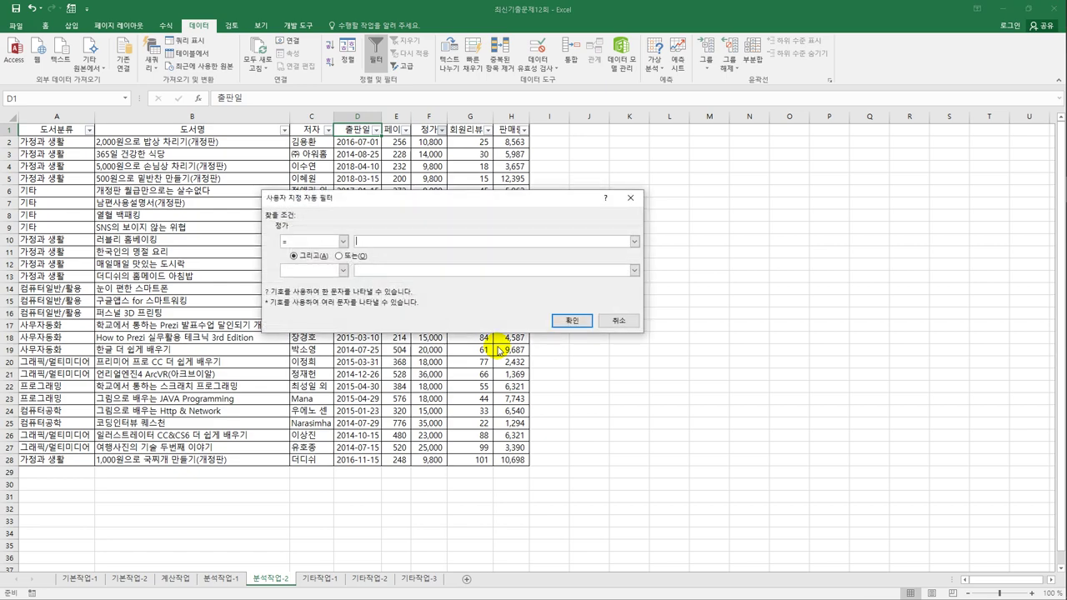
left_click(342, 241)
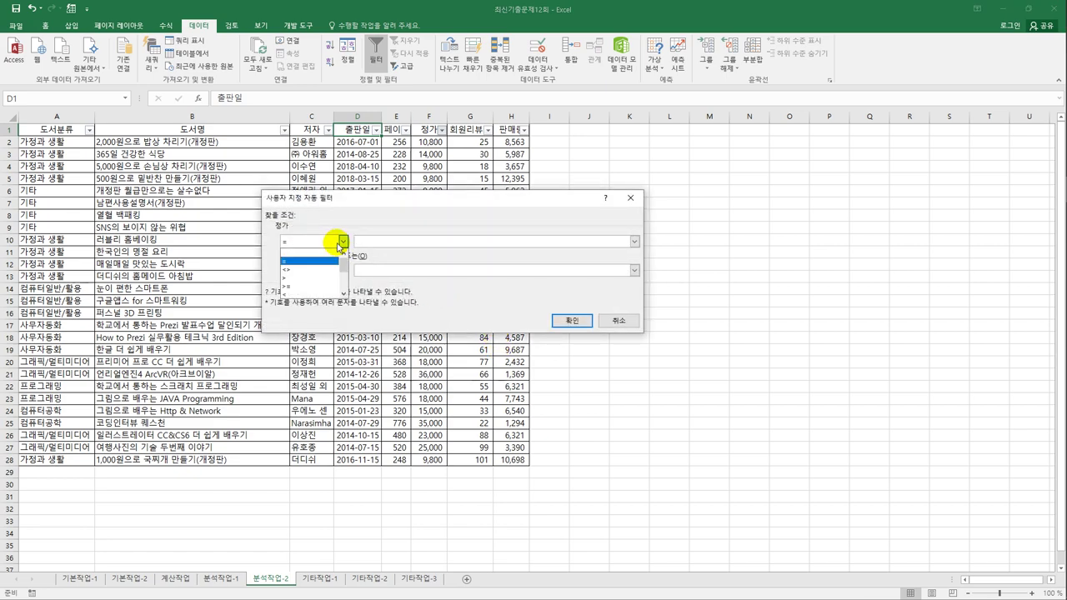
left_click(330, 286)
left_click(384, 242)
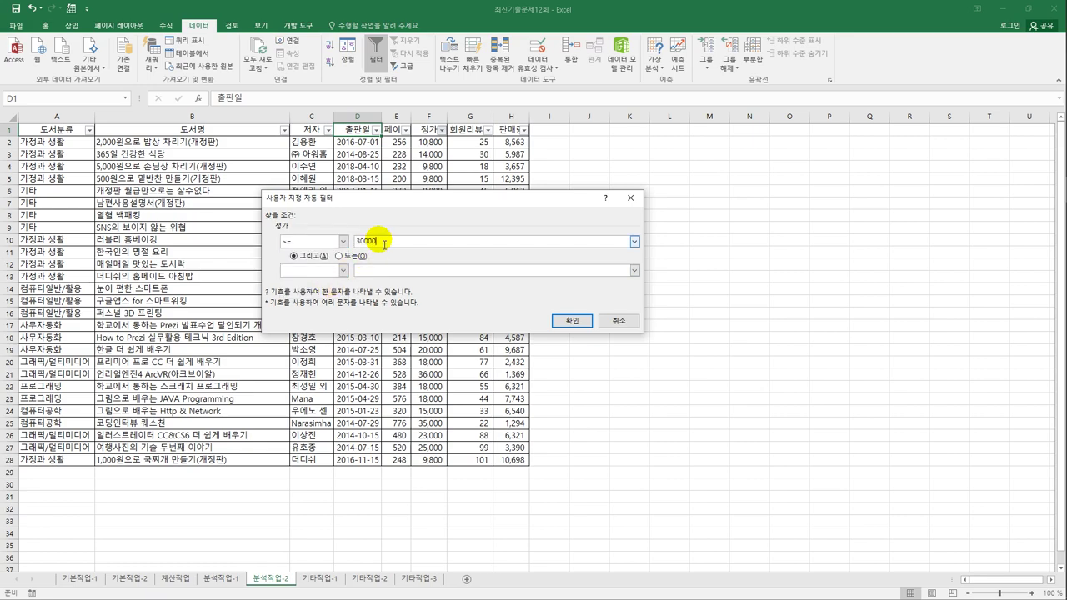
type("30000")
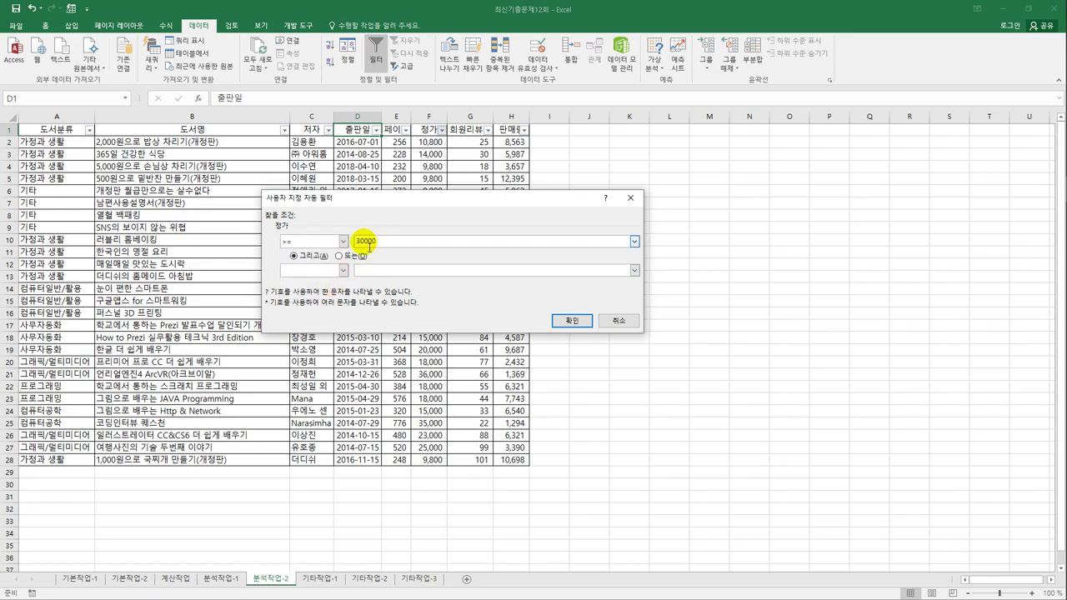
left_click(340, 255)
left_click(343, 270)
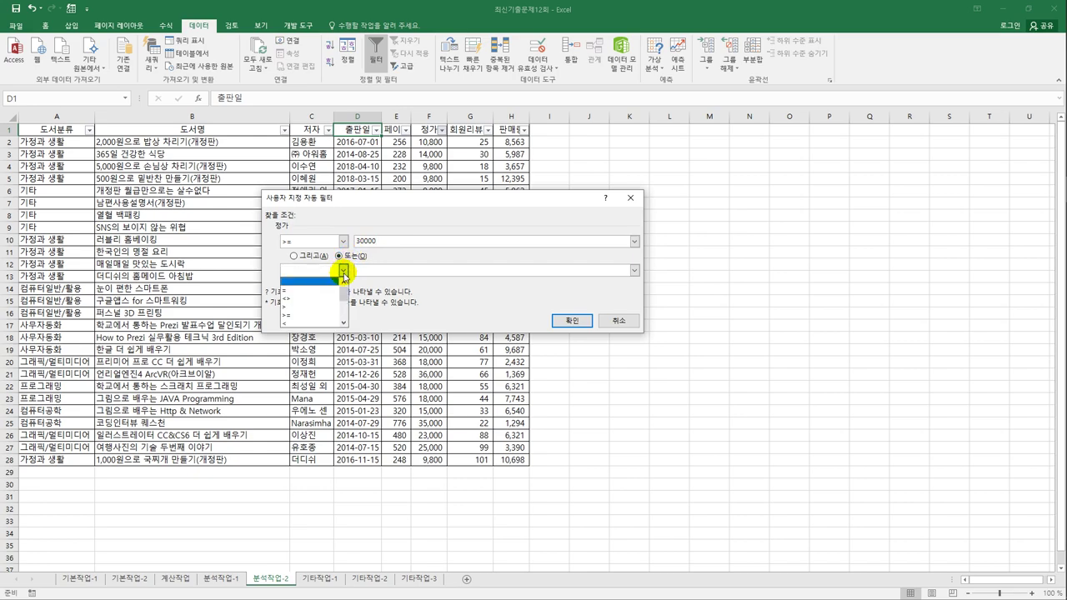
left_click(320, 325)
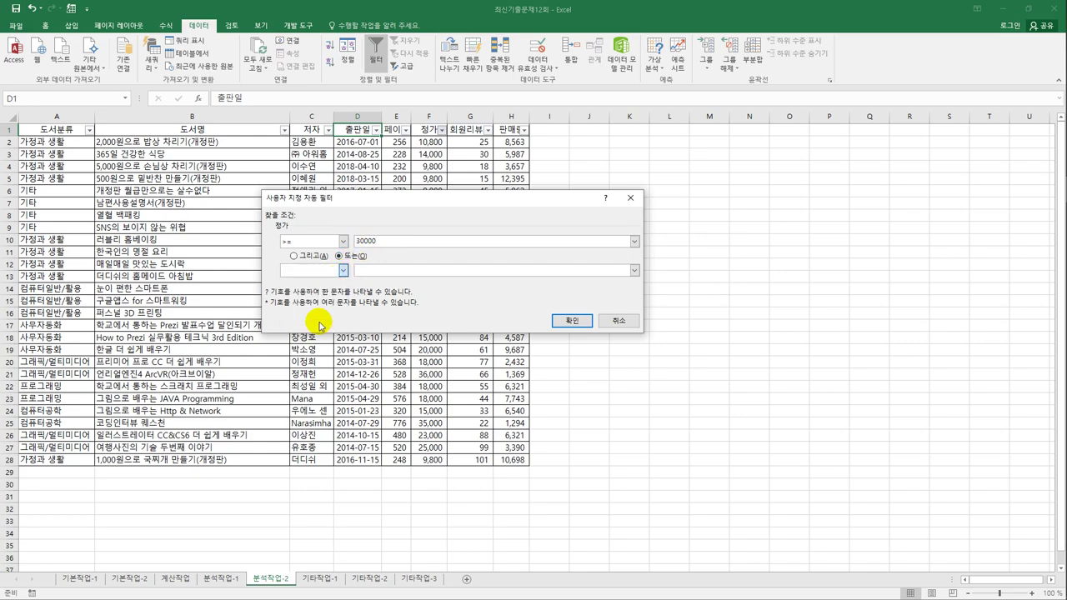
left_click(398, 272)
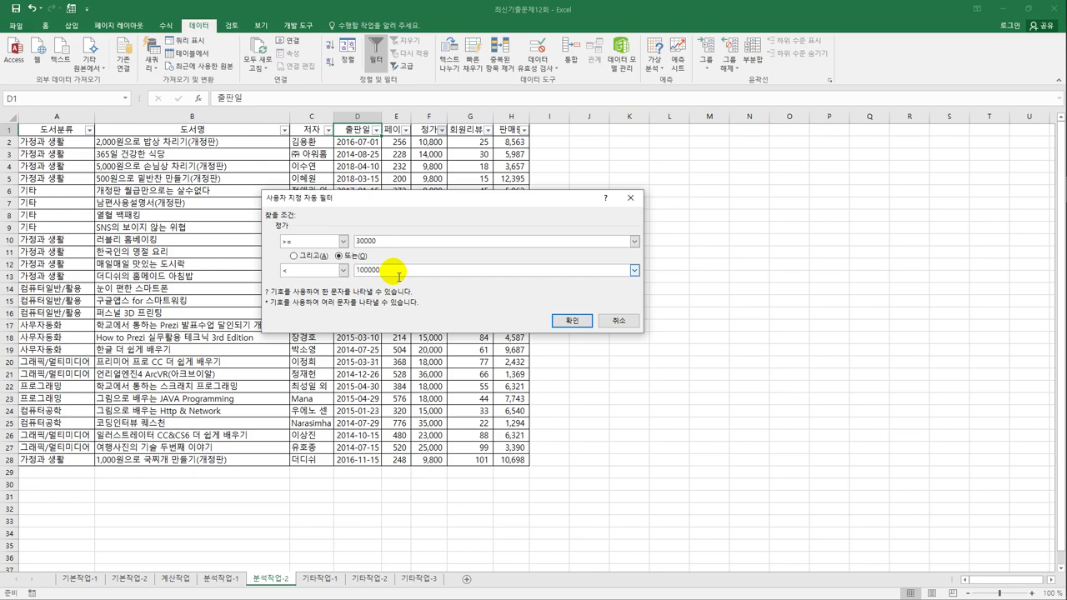
left_click(565, 321)
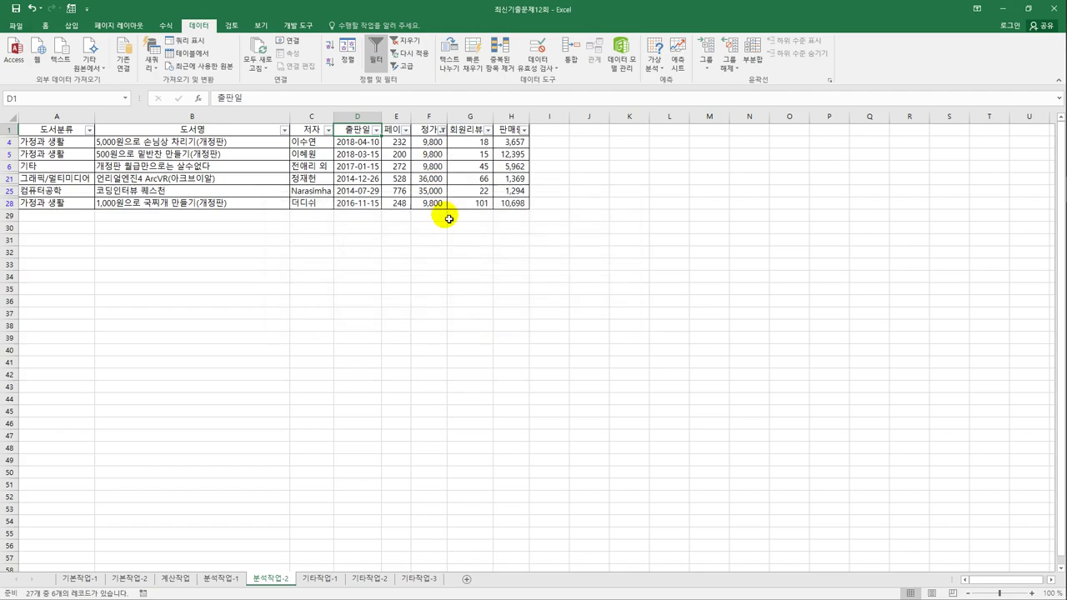
Step: On sheet 기타작업-1, remove the 국민 총인구 series from the chart's source data
left_click(320, 577)
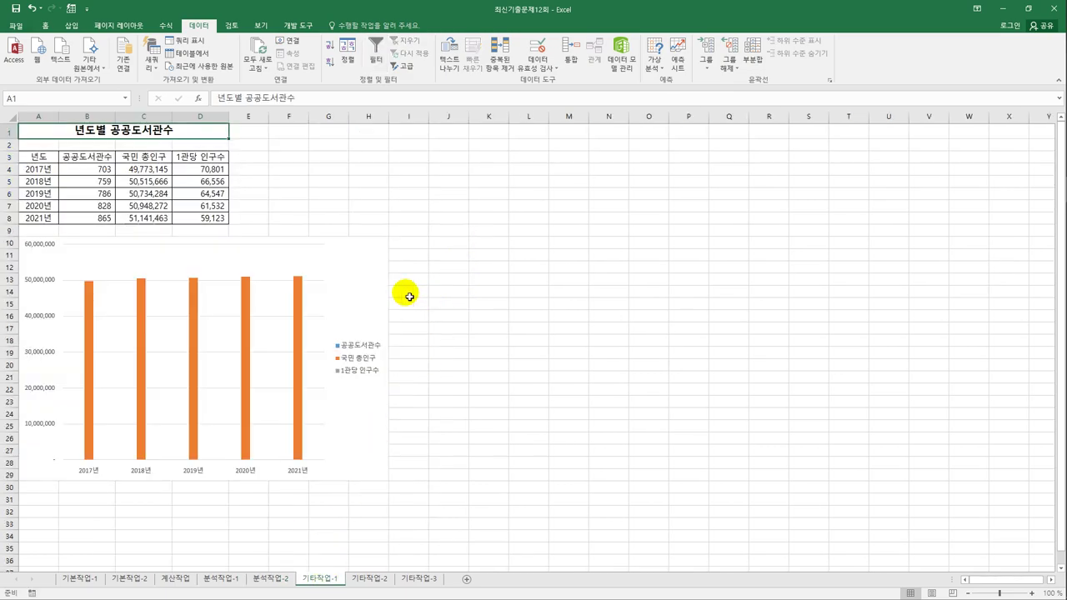
left_click(382, 290)
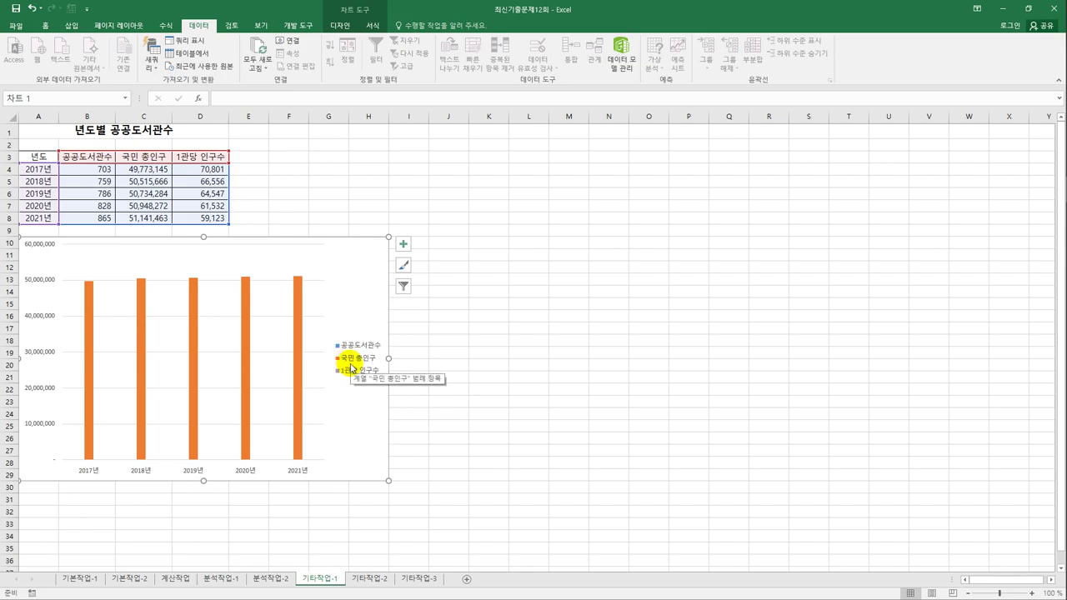
left_click(299, 327)
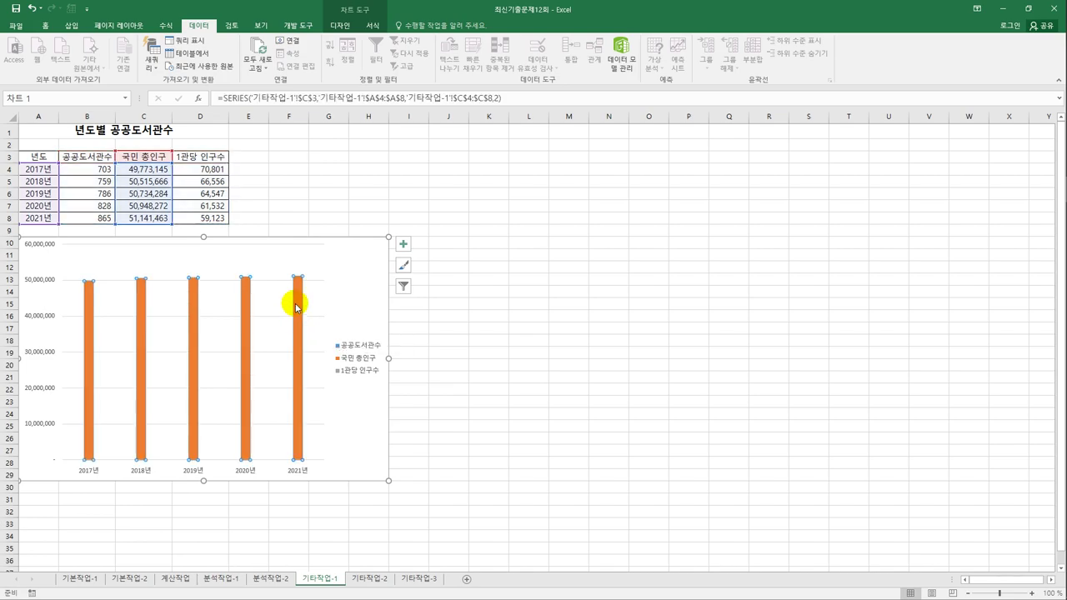
right_click(297, 317)
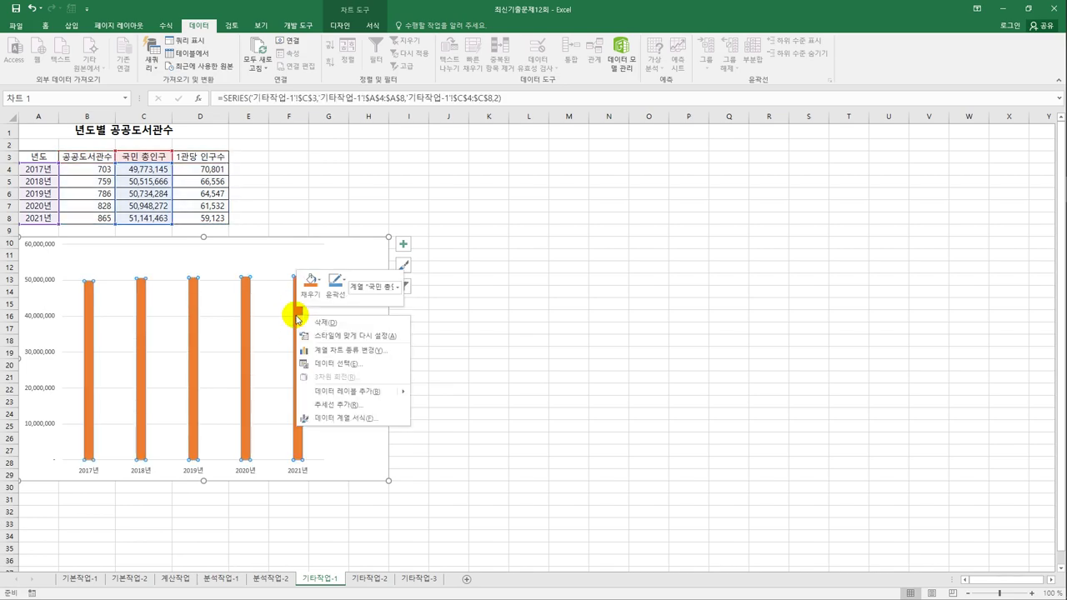
left_click(338, 364)
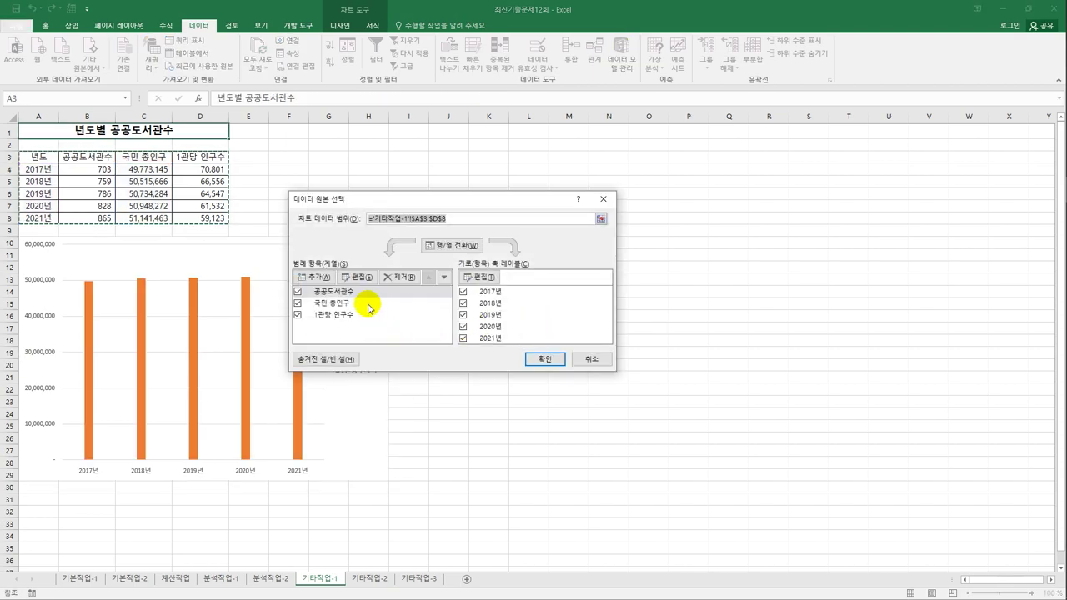
left_click(369, 305)
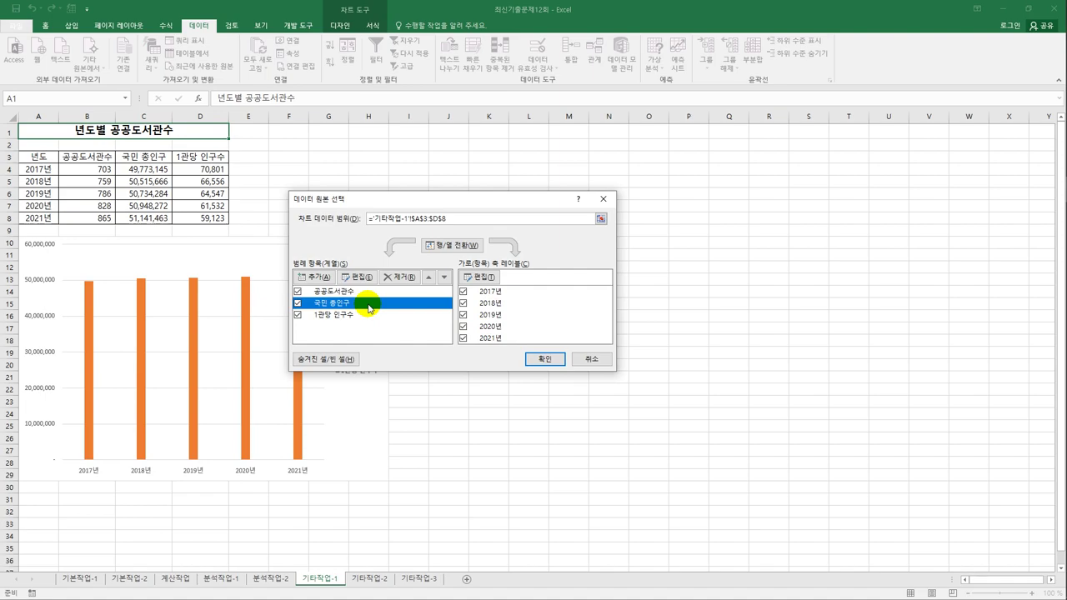
left_click(398, 277)
left_click(544, 358)
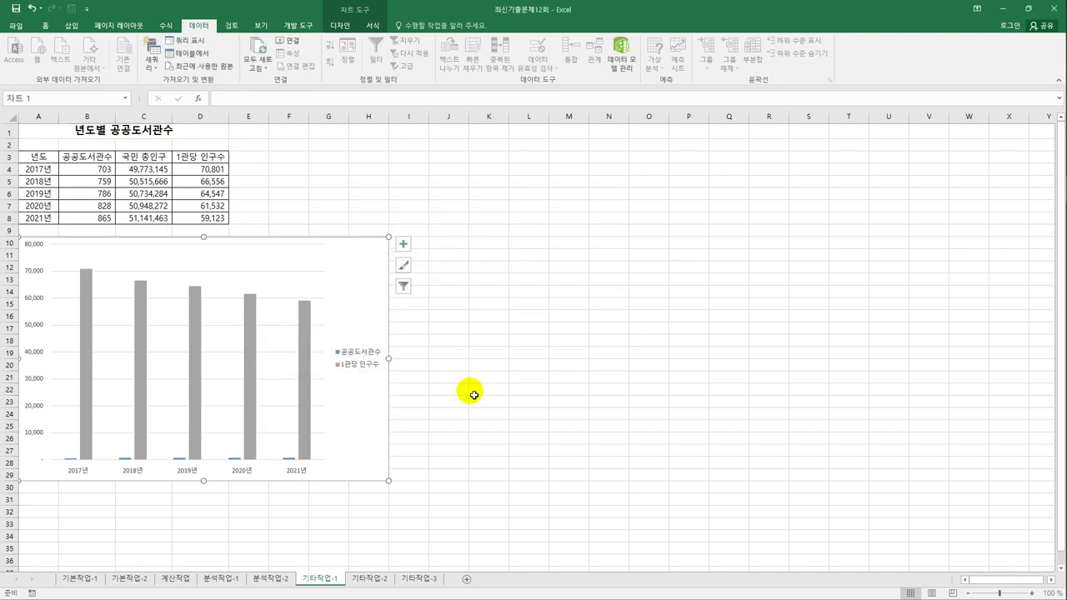
Step: Change the chart to a combo type with 공공도서관수 as 표식이 있는 꺾은선형 on the secondary axis
left_click(292, 461)
left_click(347, 287)
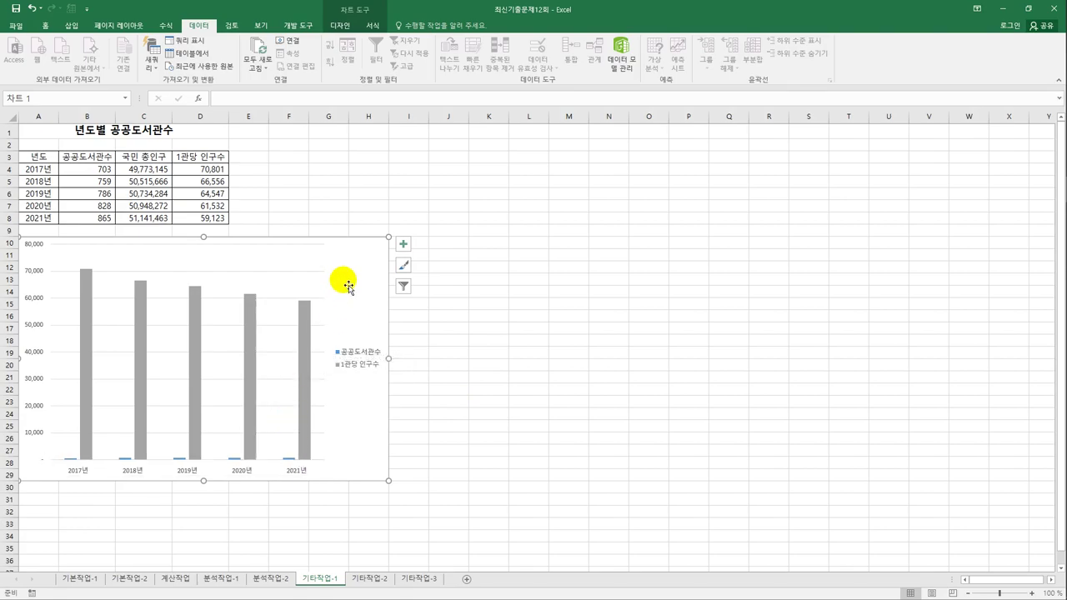
right_click(353, 247)
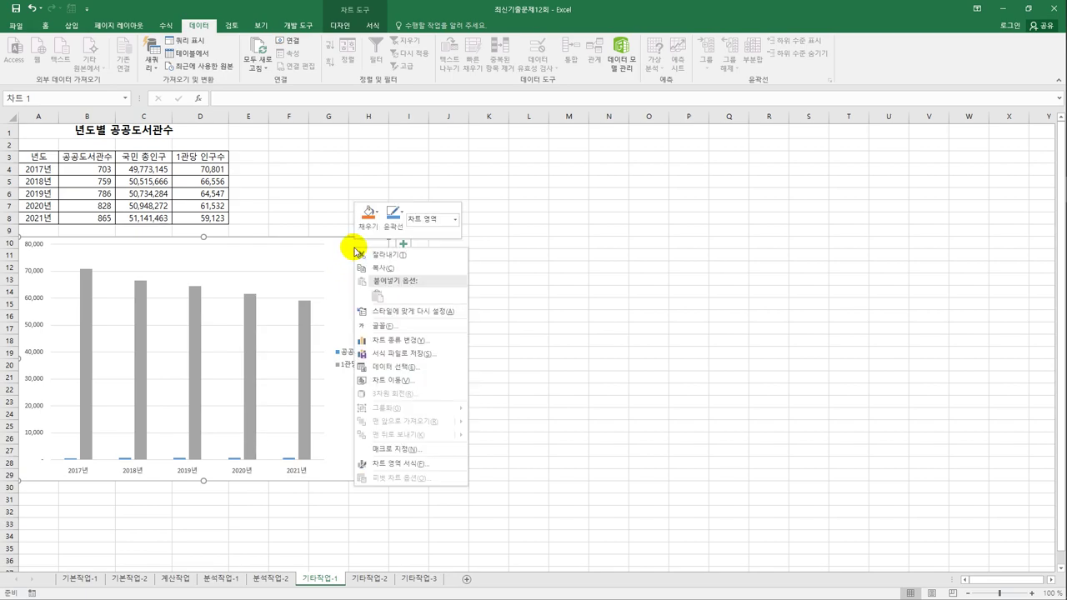
left_click(411, 347)
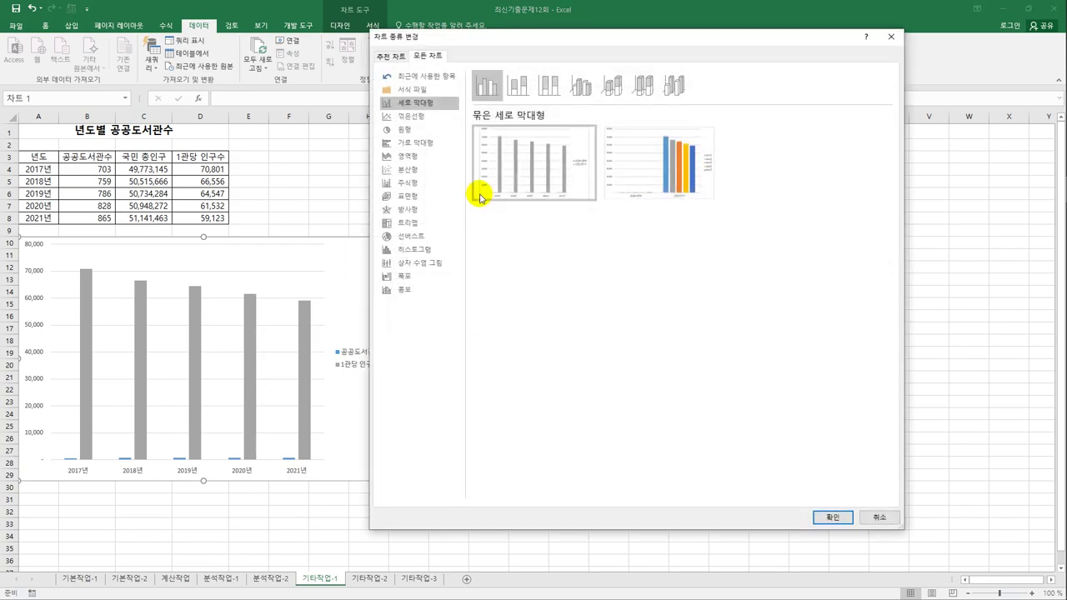
left_click(412, 296)
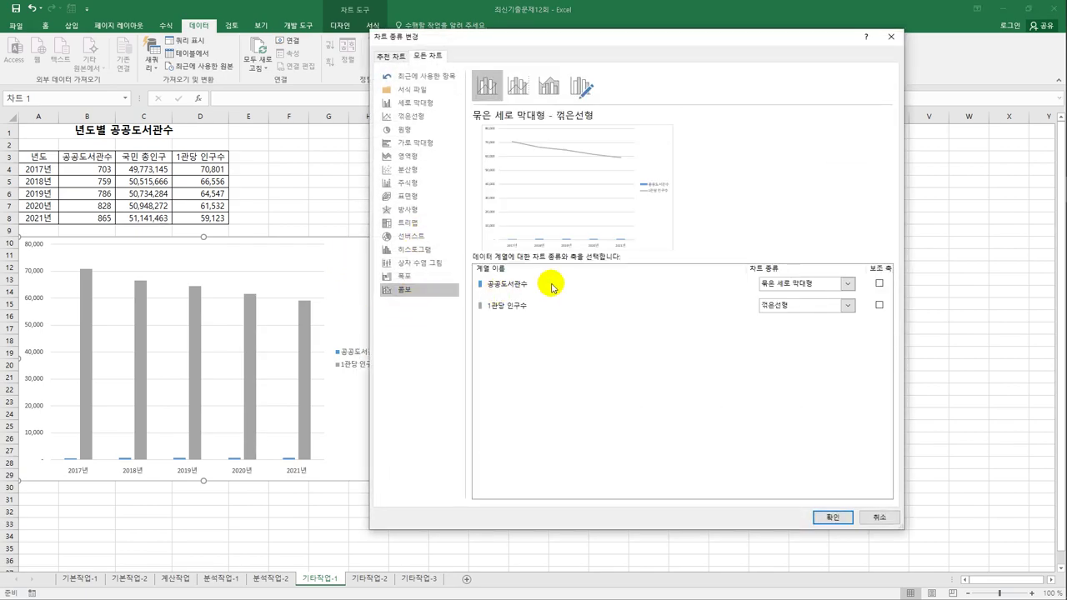
left_click(847, 286)
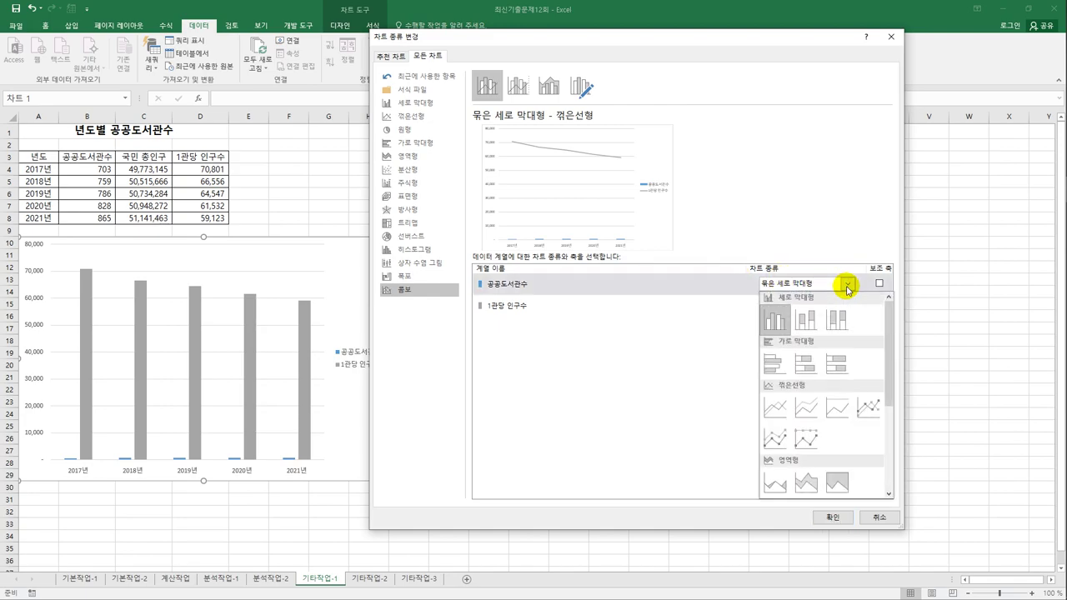
left_click(869, 407)
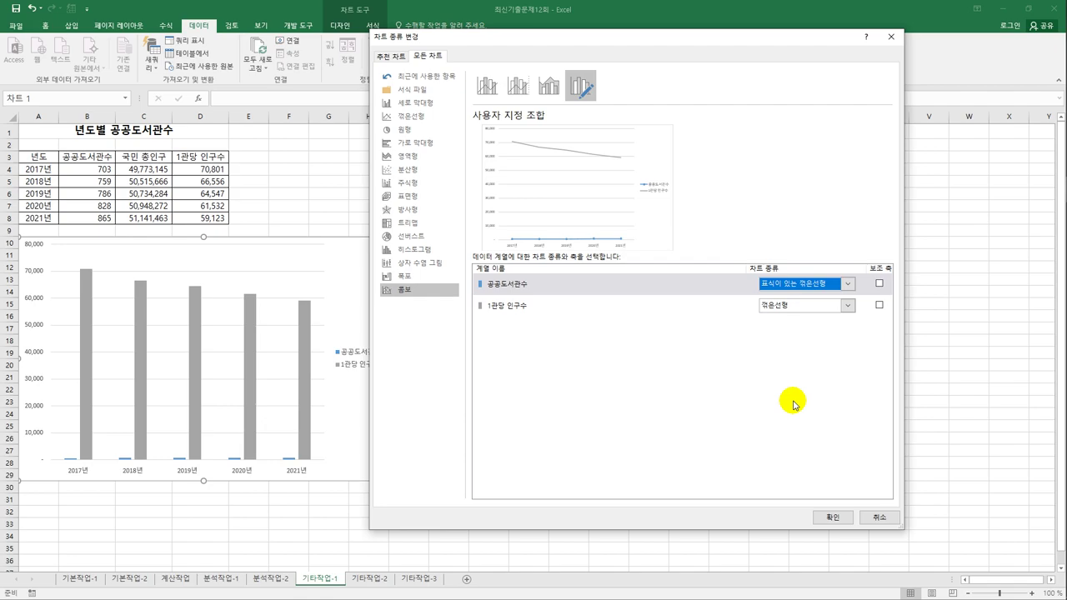
left_click(880, 283)
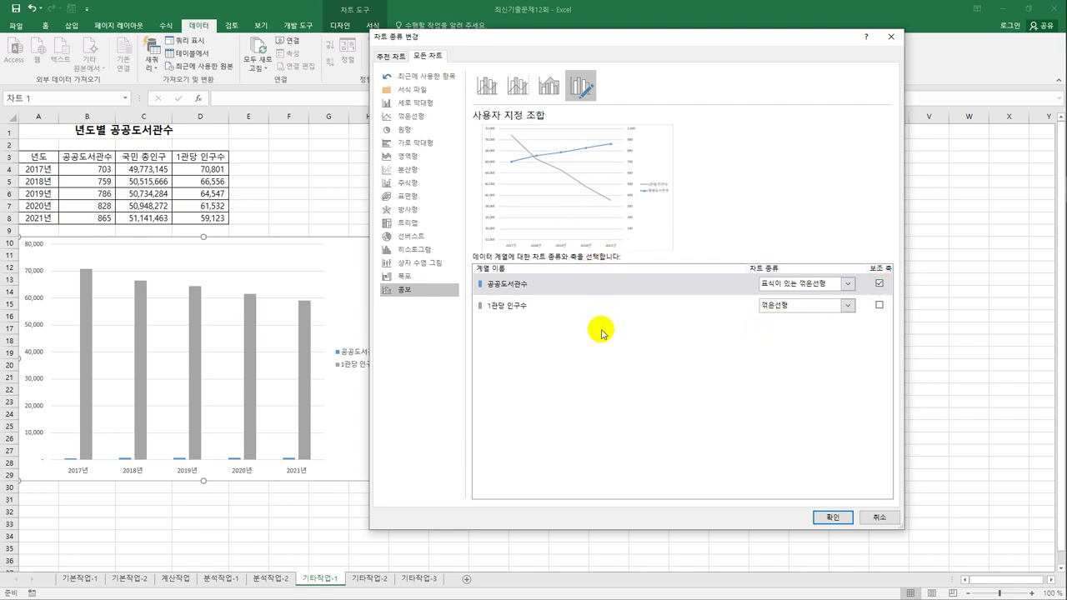
Step: Set the 1관당 인구수 series to 묶은 세로 막대형 and apply the combo chart type
left_click(849, 308)
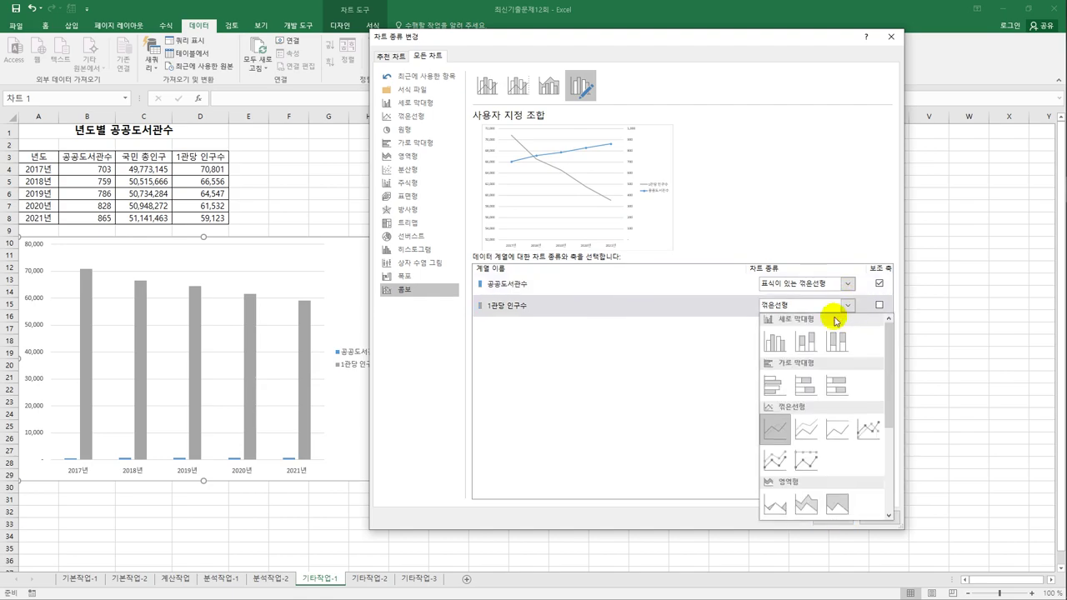
left_click(771, 342)
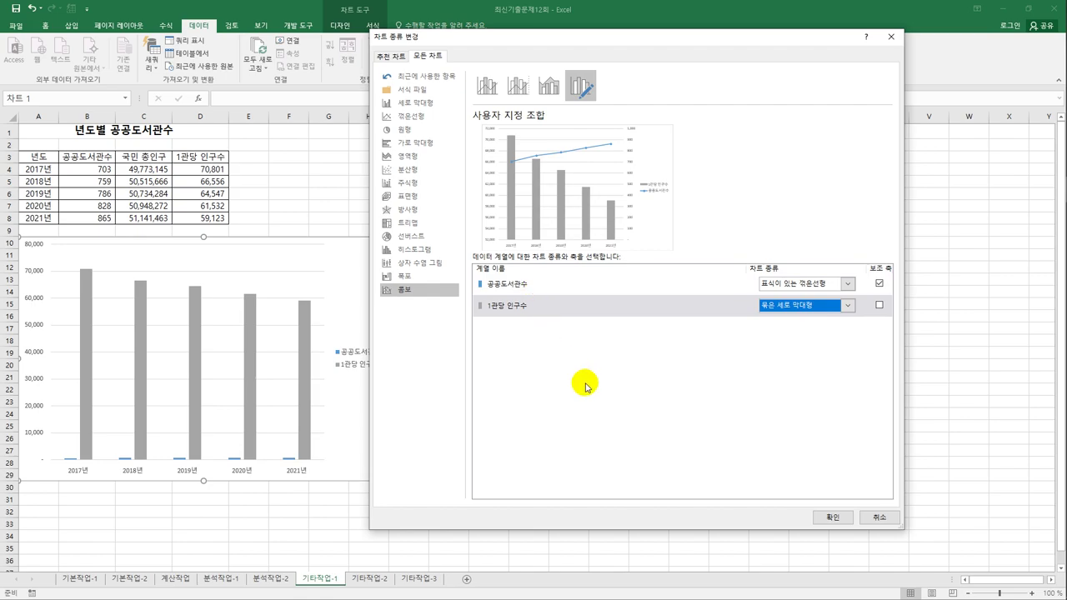
left_click(833, 517)
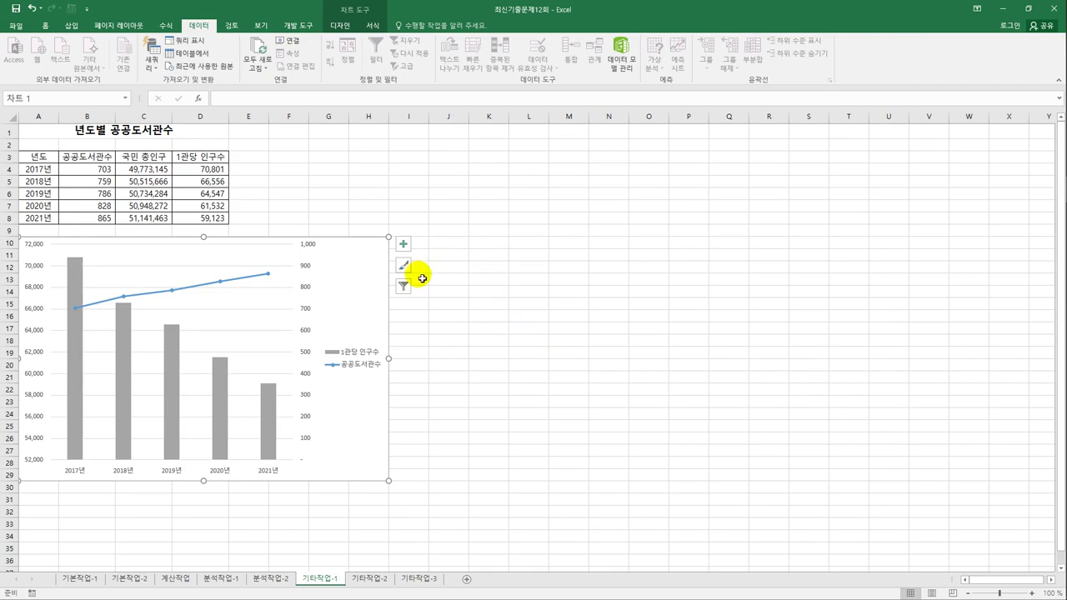
Step: Add a chart title plus primary and secondary vertical axis titles, and set the legend position to 아래쪽
left_click(403, 244)
left_click(471, 277)
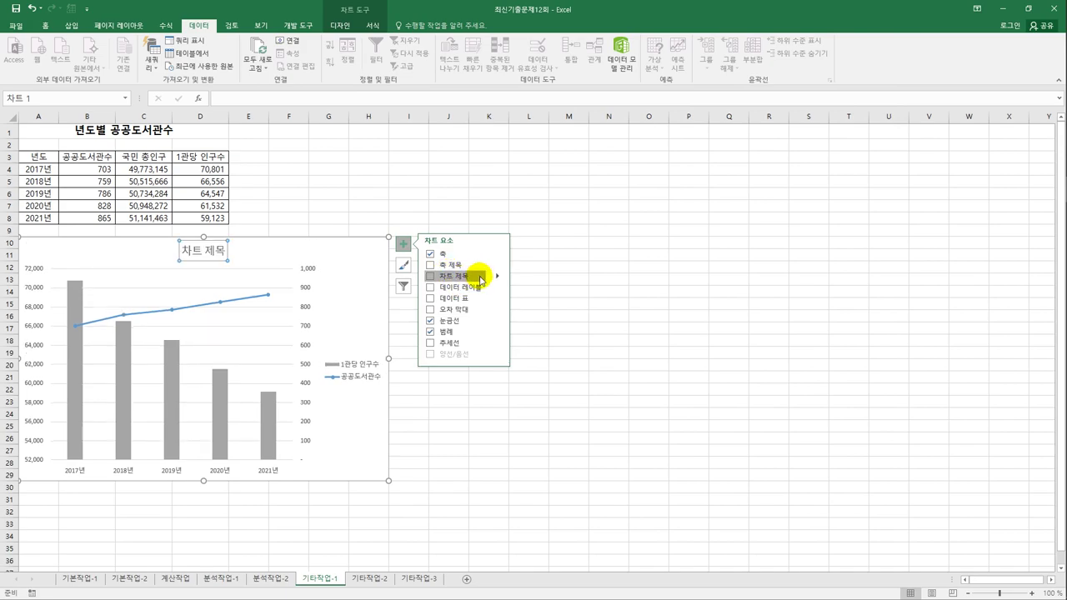
left_click(497, 266)
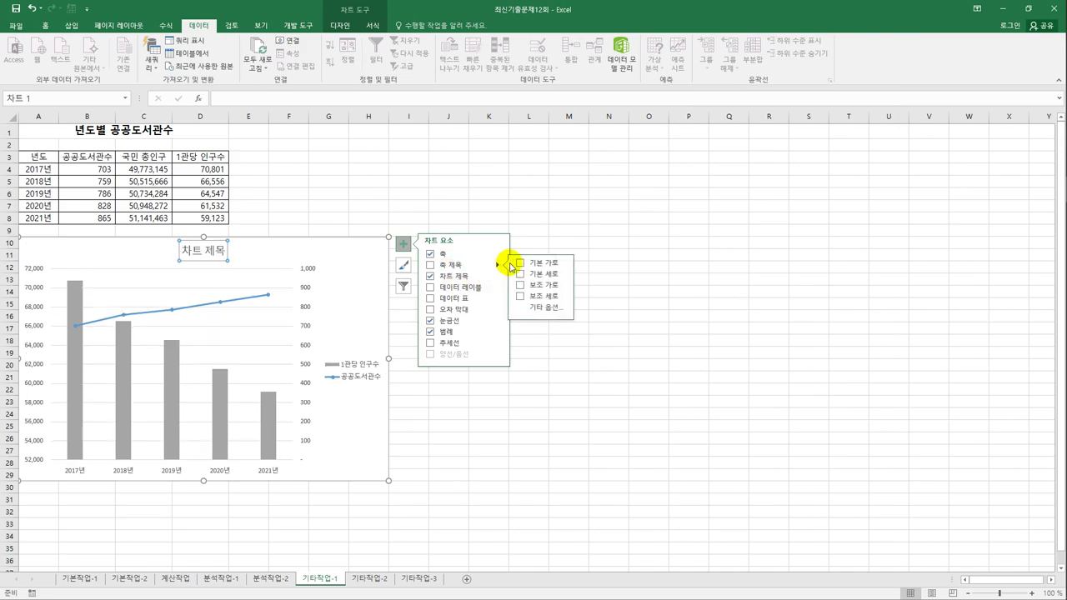
left_click(549, 276)
left_click(556, 296)
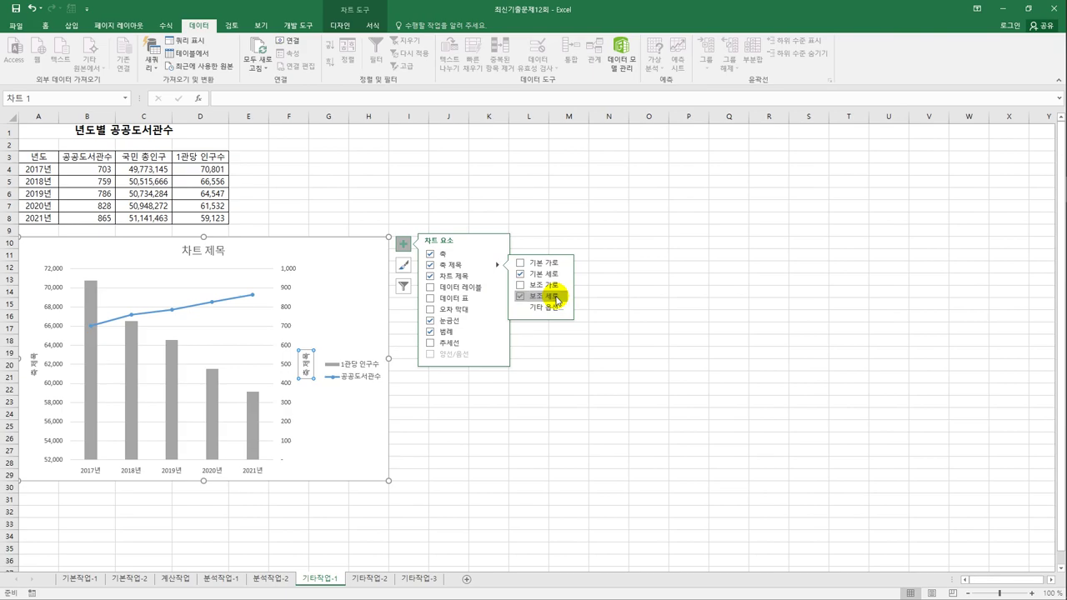
left_click(499, 332)
left_click(539, 372)
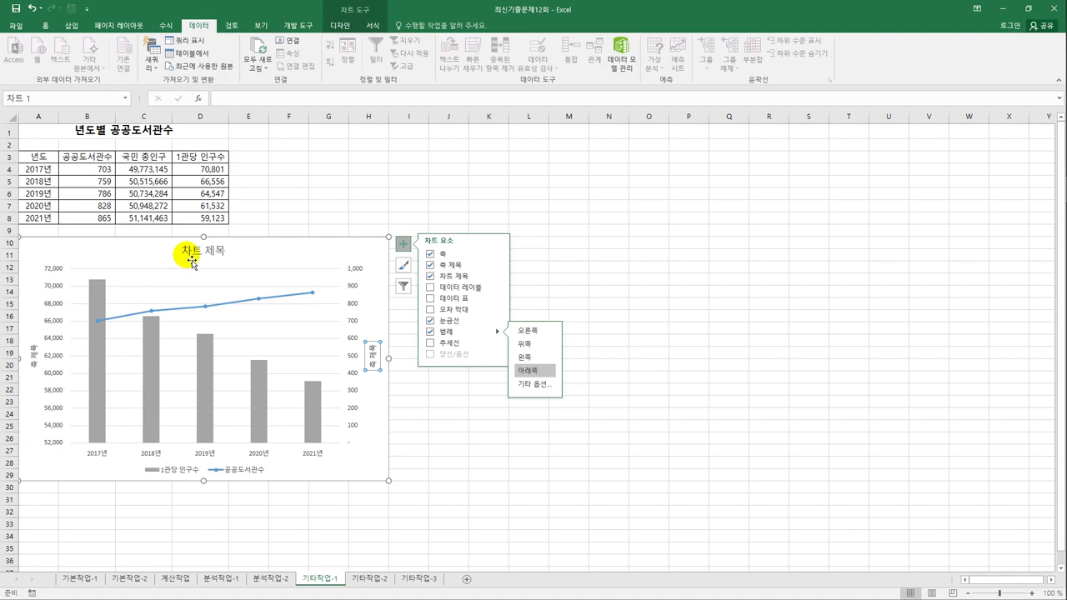
Step: Replace the chart title text with 년도별 공공도서관
left_click_drag(179, 252, 237, 259)
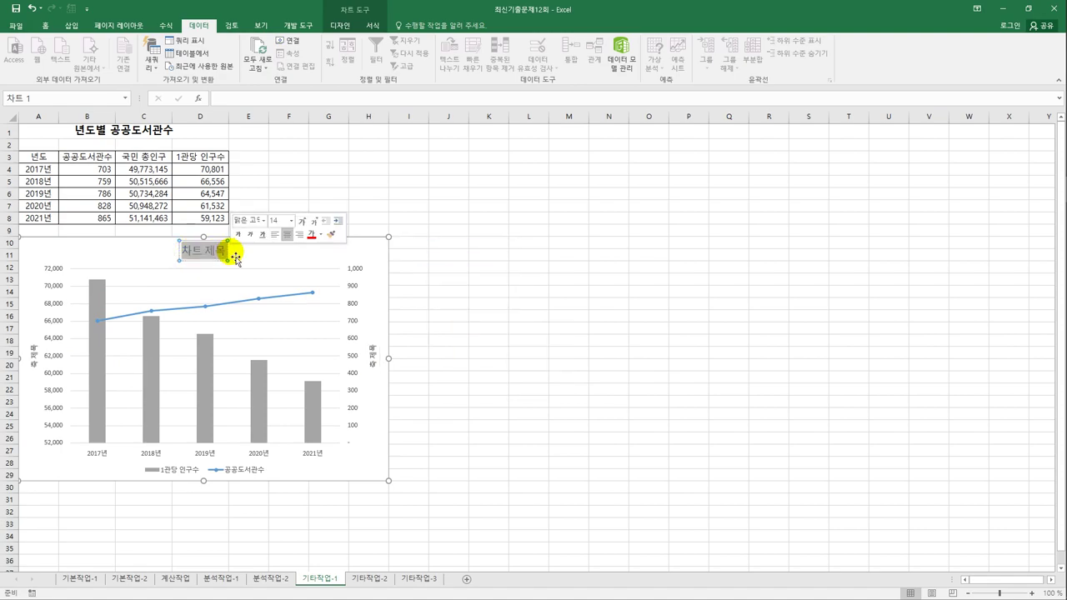
type("년")
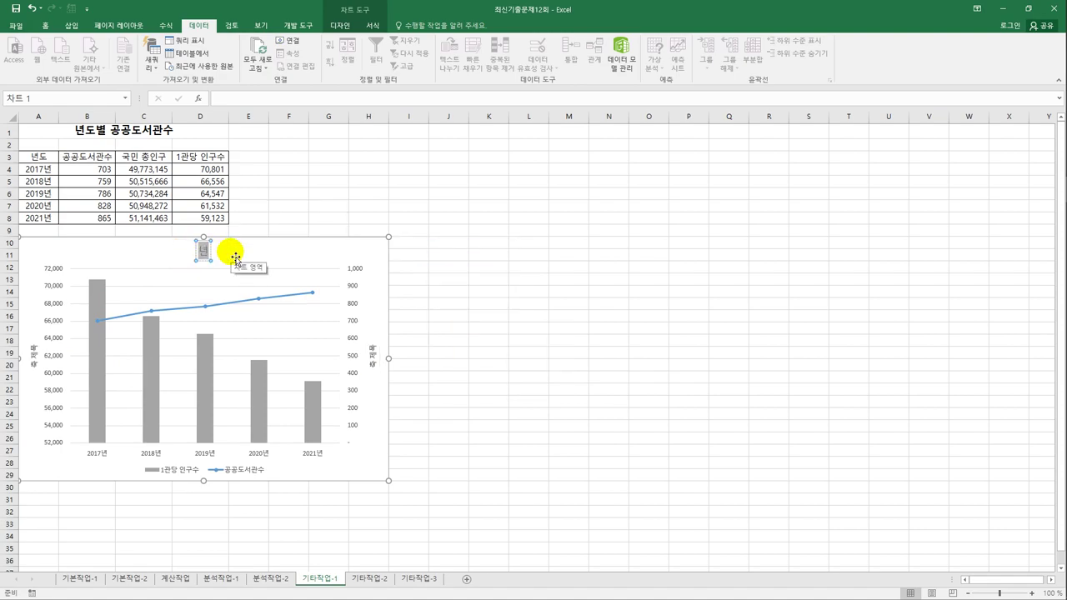
type("도별 공공도서관")
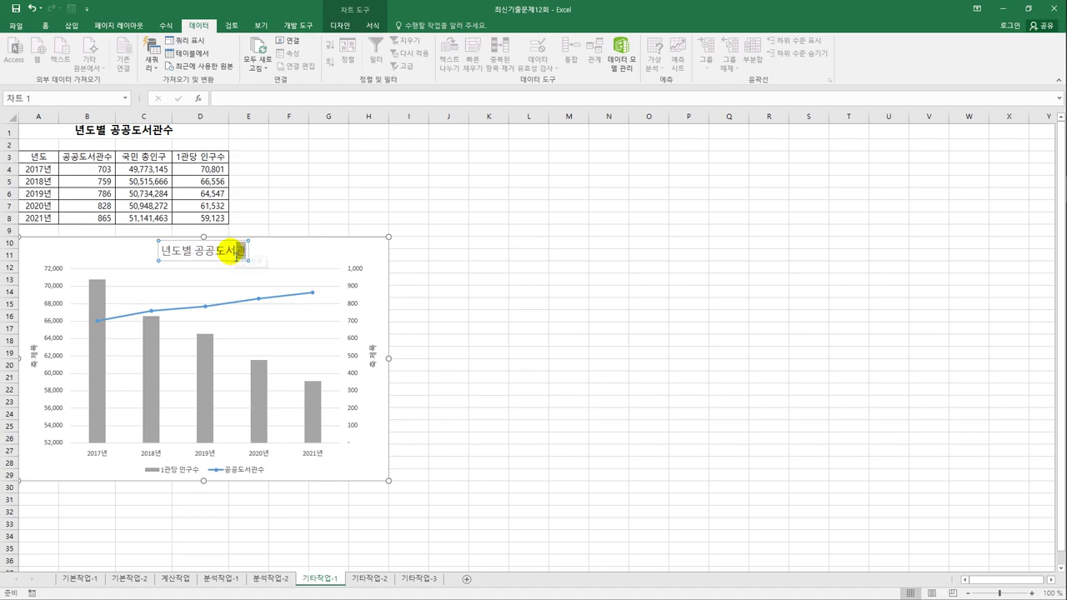
Step: Set the primary vertical axis title to 인구수 and the secondary vertical axis title to 도서관수
left_click(37, 360)
type("1관당")
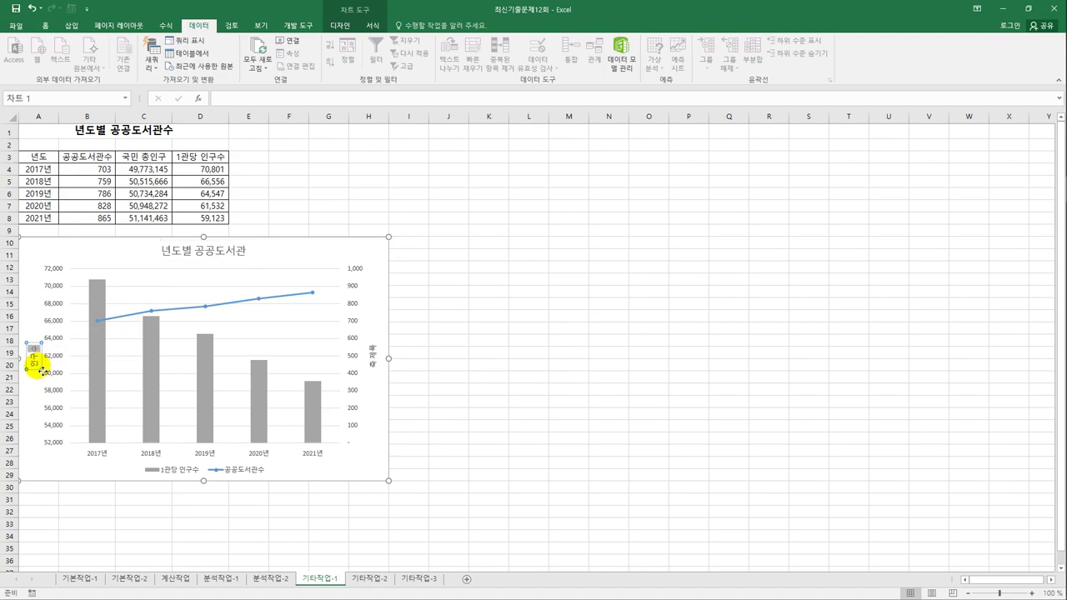
left_click(372, 357)
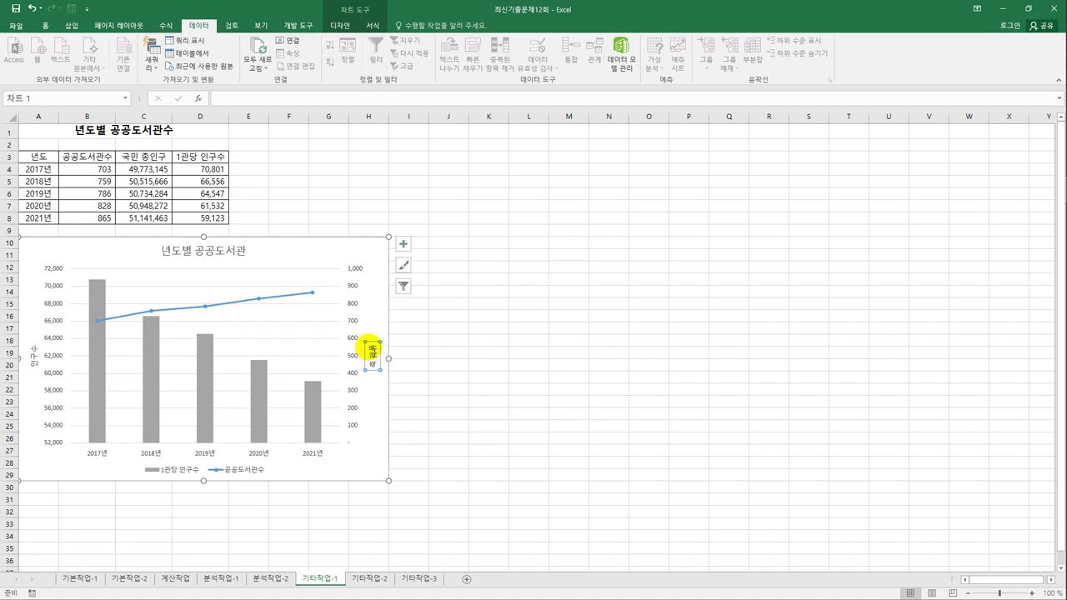
left_click_drag(368, 344, 377, 372)
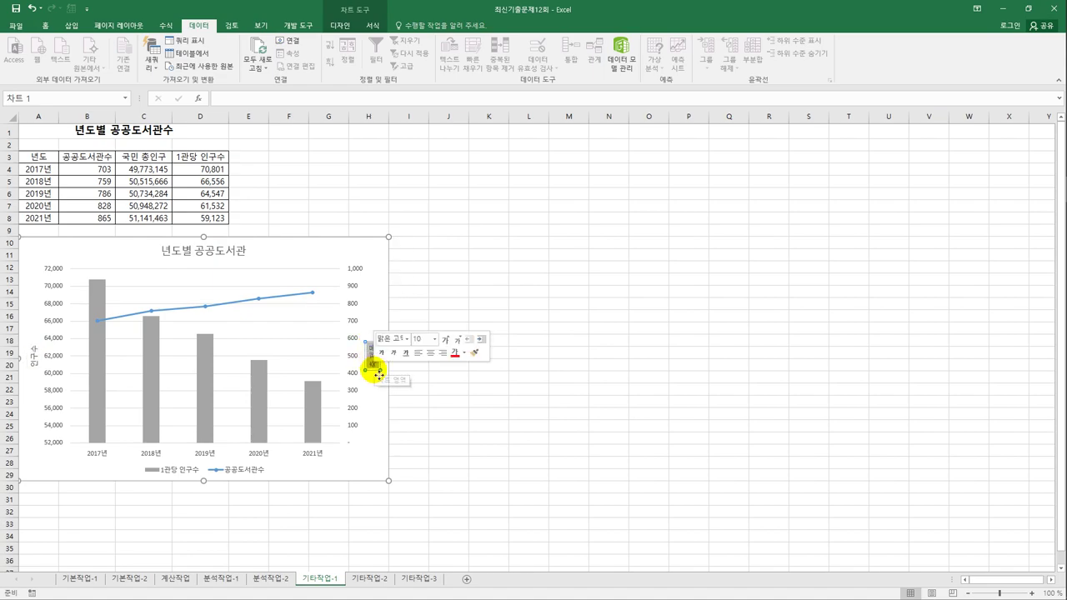
type("도서관수")
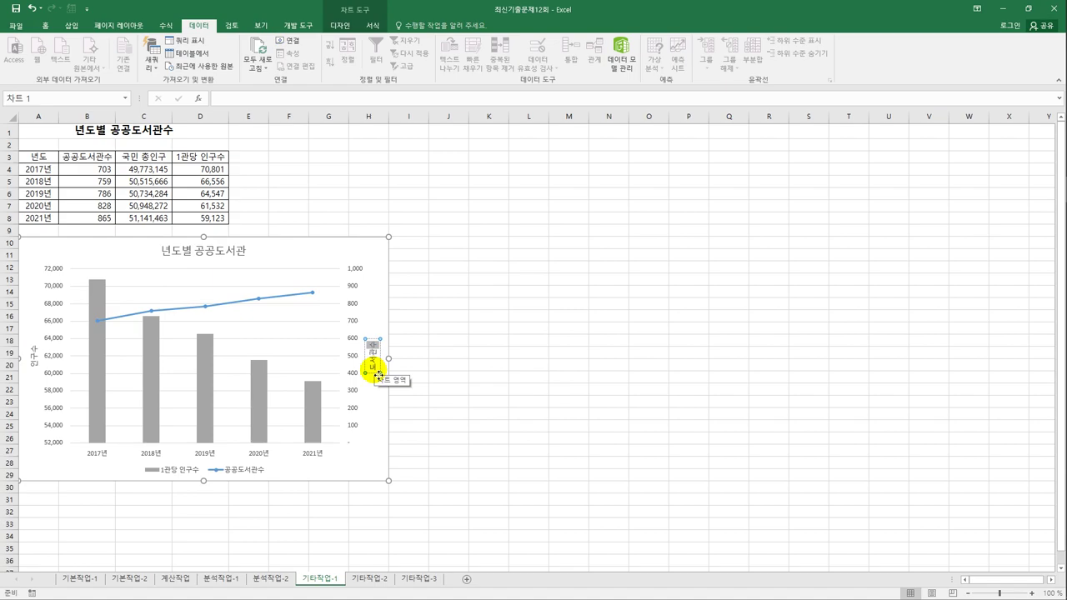
Step: Set the text direction of both the 인구수 and 도서관수 axis titles to 세로
left_click(42, 365)
right_click(41, 366)
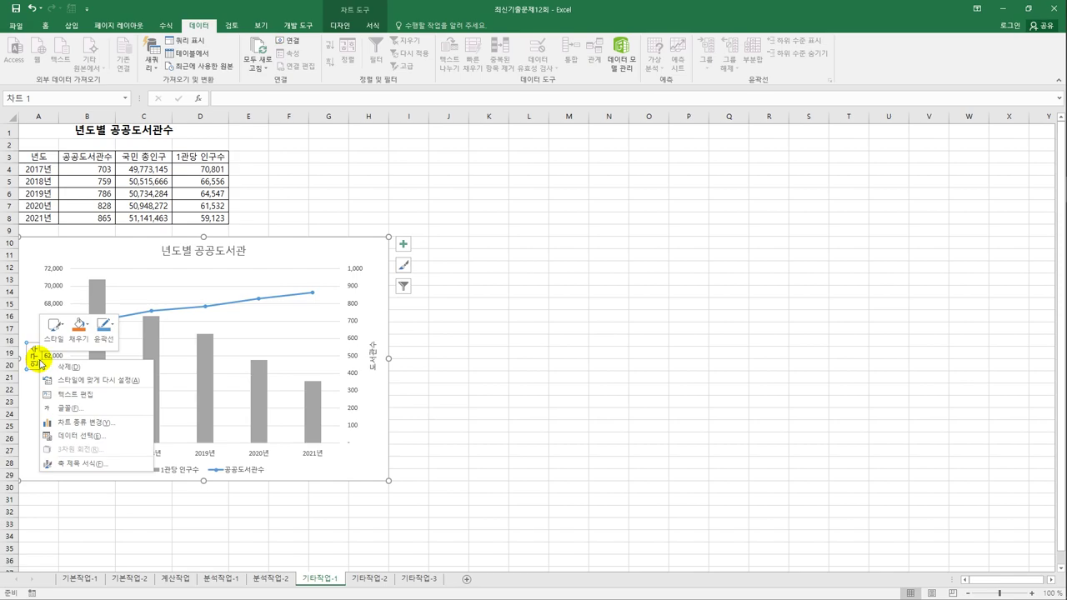
left_click(96, 466)
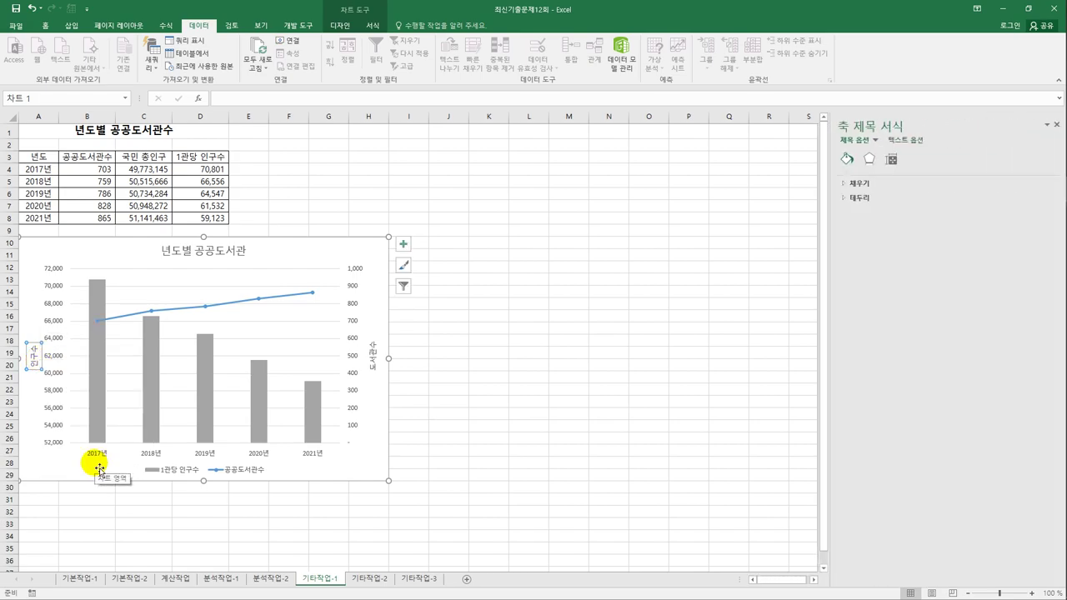
left_click(893, 160)
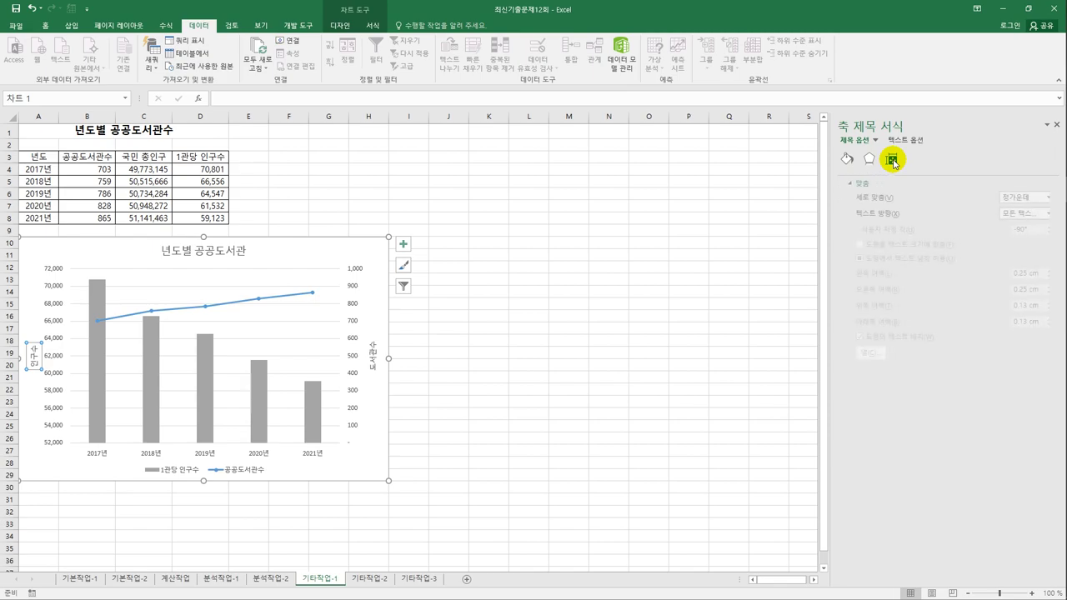
left_click(1009, 214)
left_click(1007, 286)
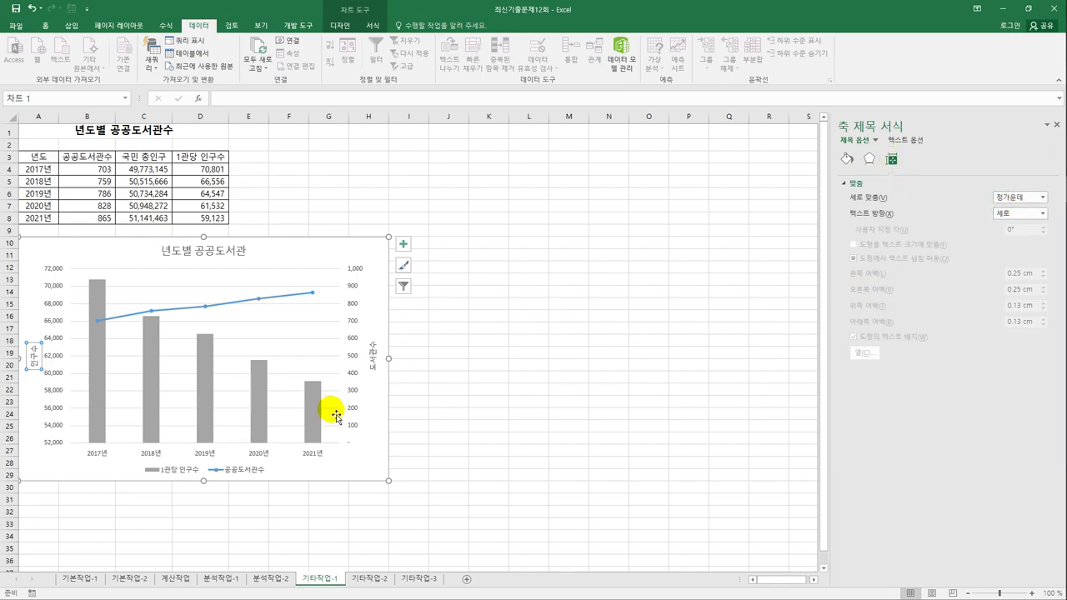
left_click(377, 367)
left_click(1013, 213)
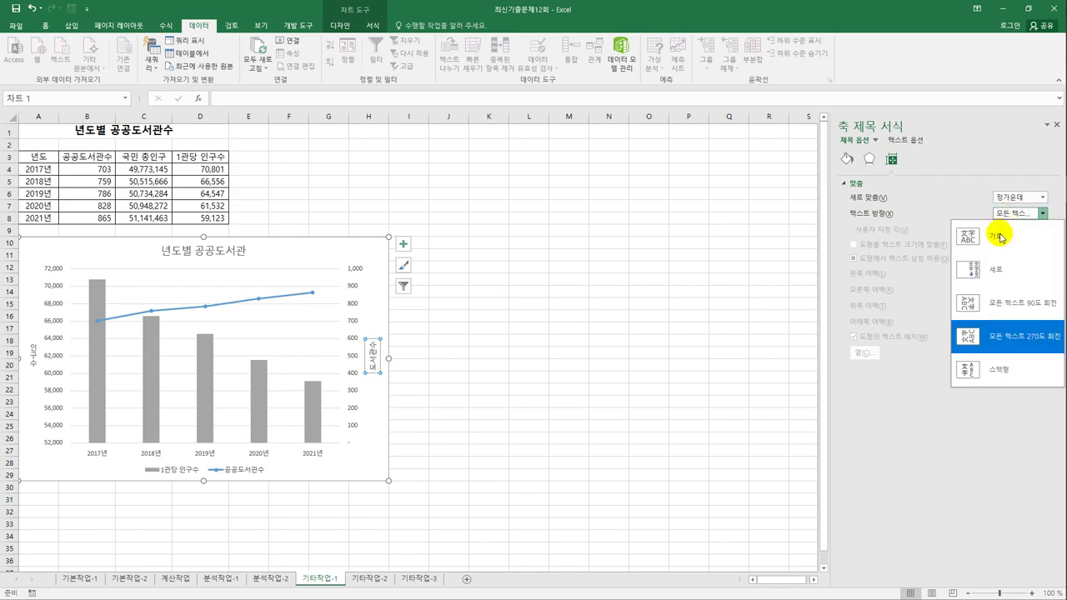
left_click(997, 270)
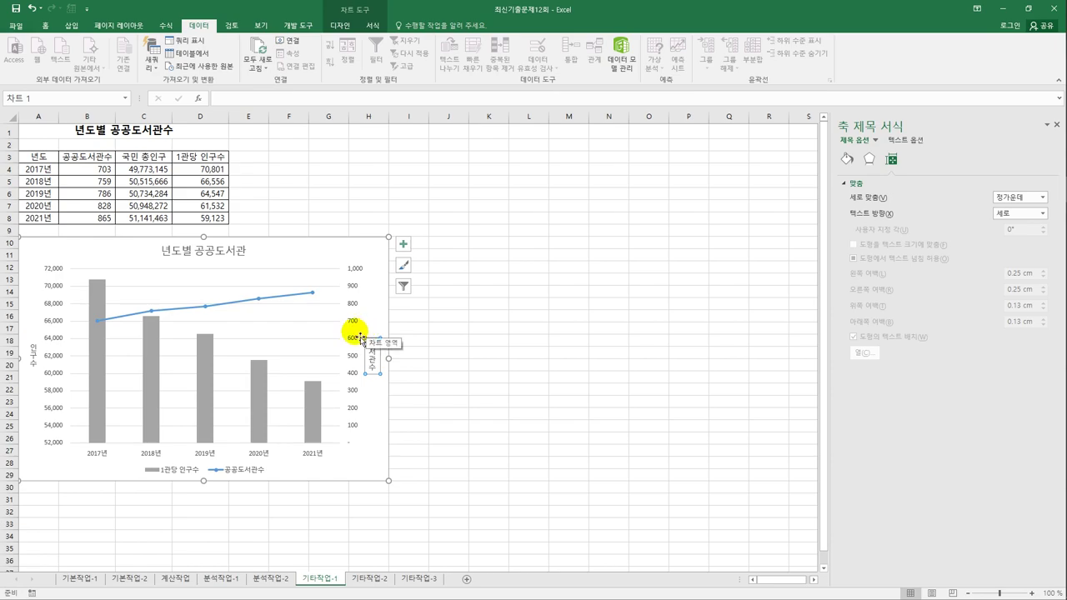
Step: Add data labels to the 1관당 인구수 column series, positioned at 바깥쪽 끝에
left_click(205, 396)
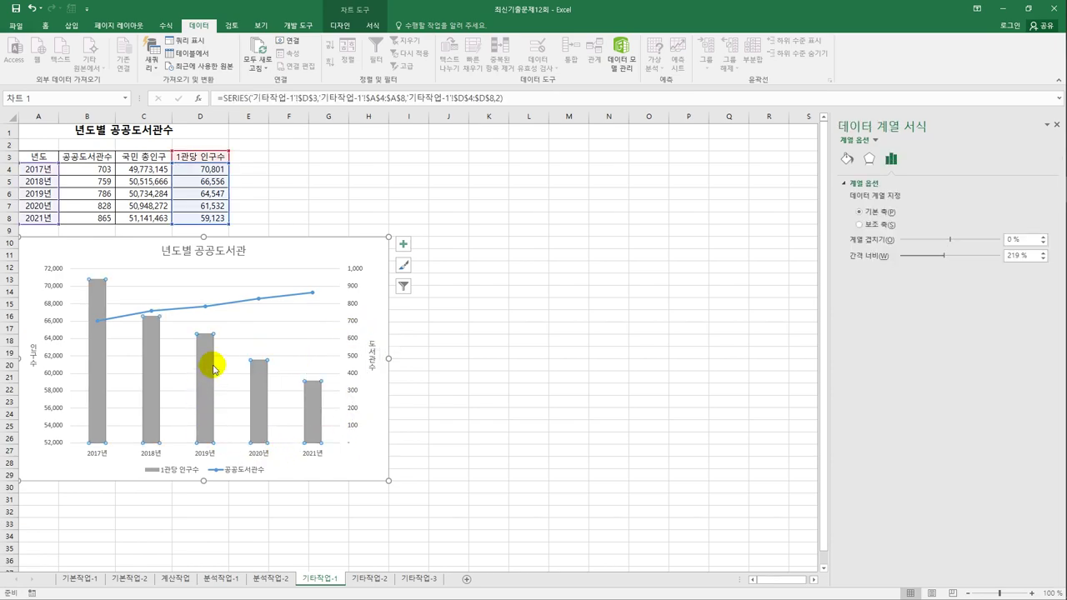
left_click(403, 243)
left_click(500, 287)
left_click(554, 327)
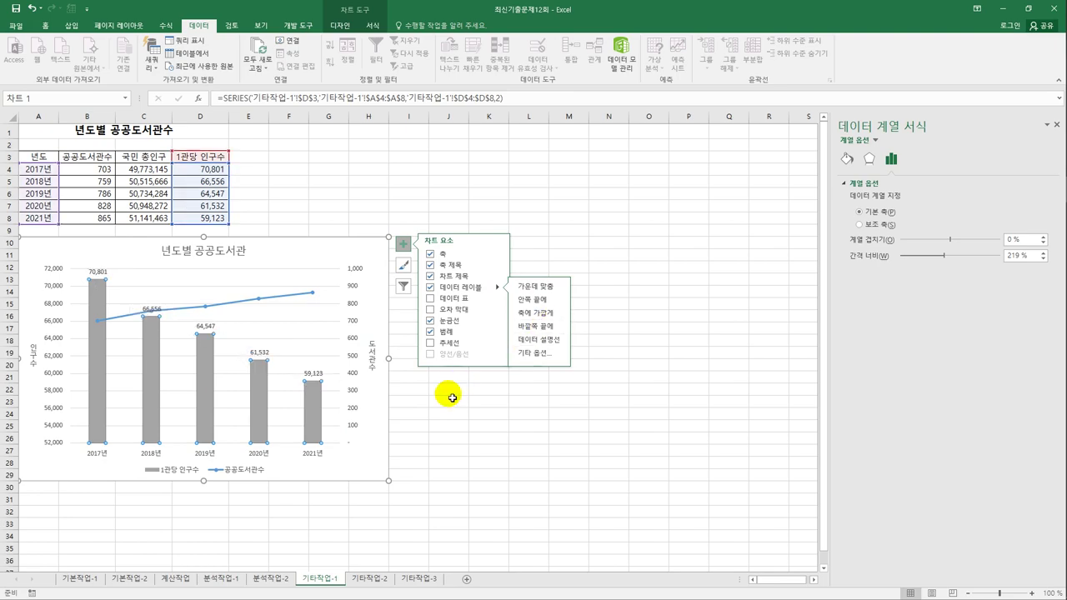
Step: Give the chart area's border rounded corners (둥근 모서리) and deselect the chart
left_click(374, 261)
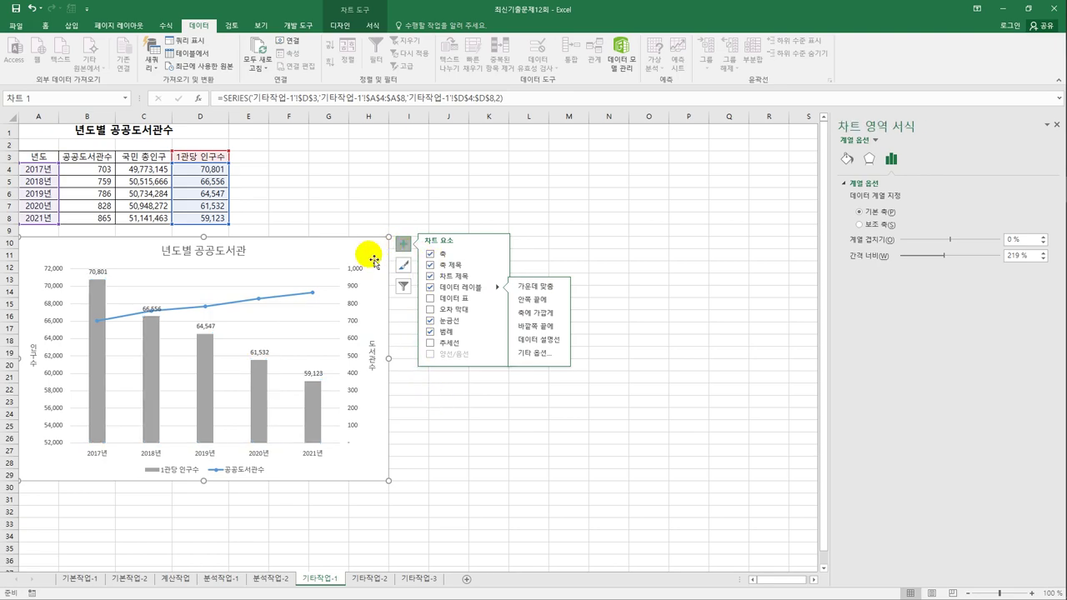
left_click(848, 160)
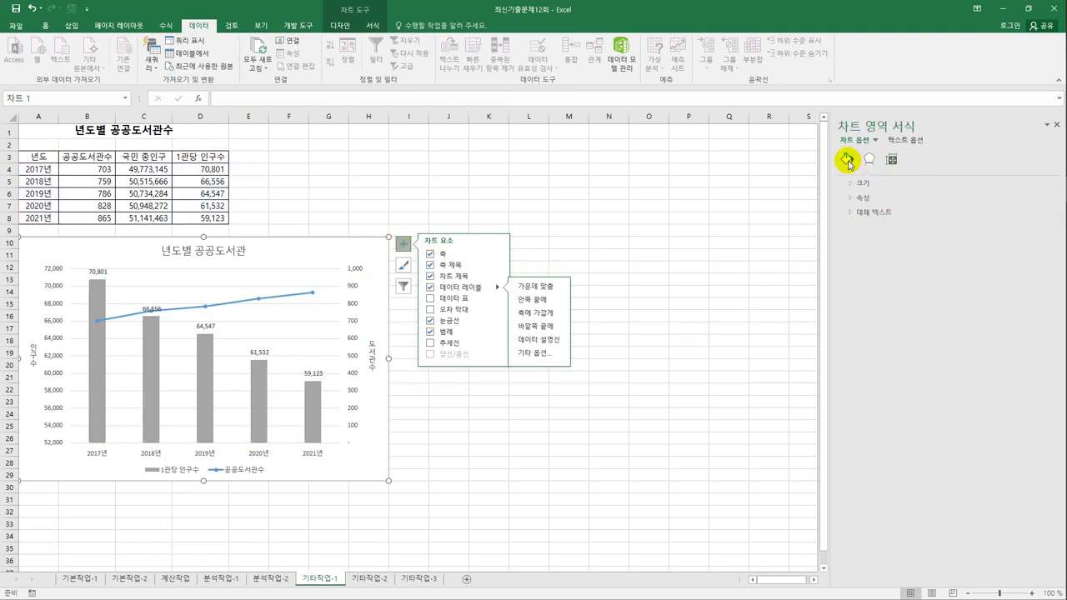
left_click(856, 198)
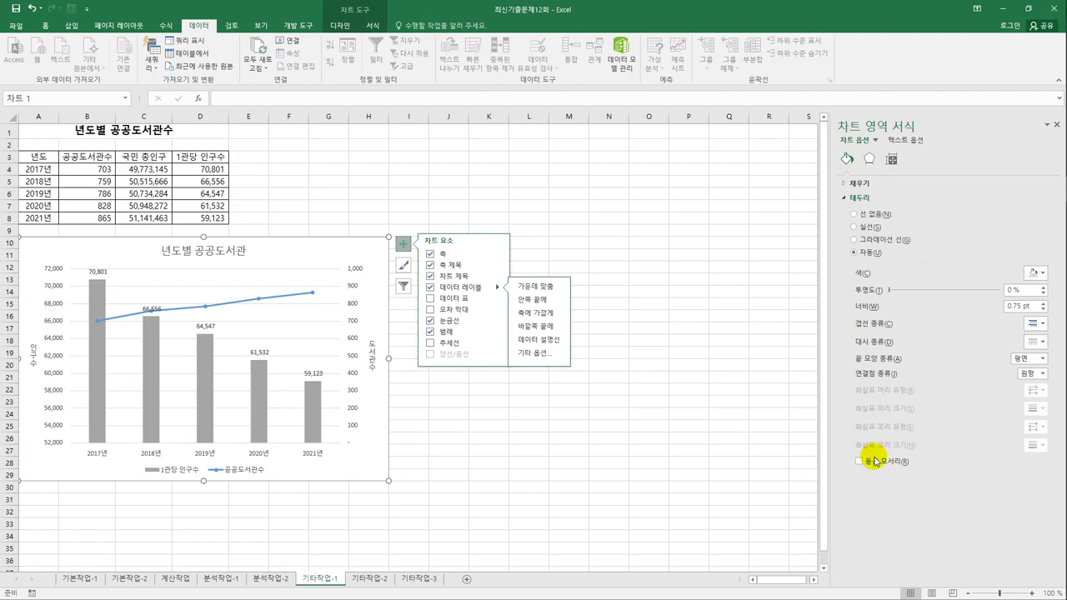
left_click(860, 461)
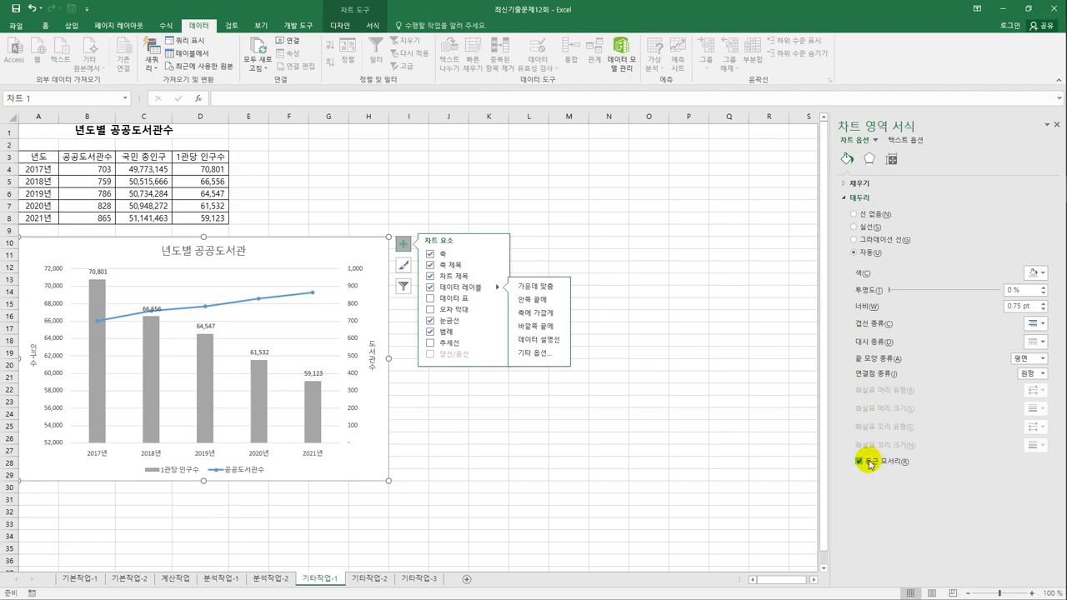
left_click(586, 475)
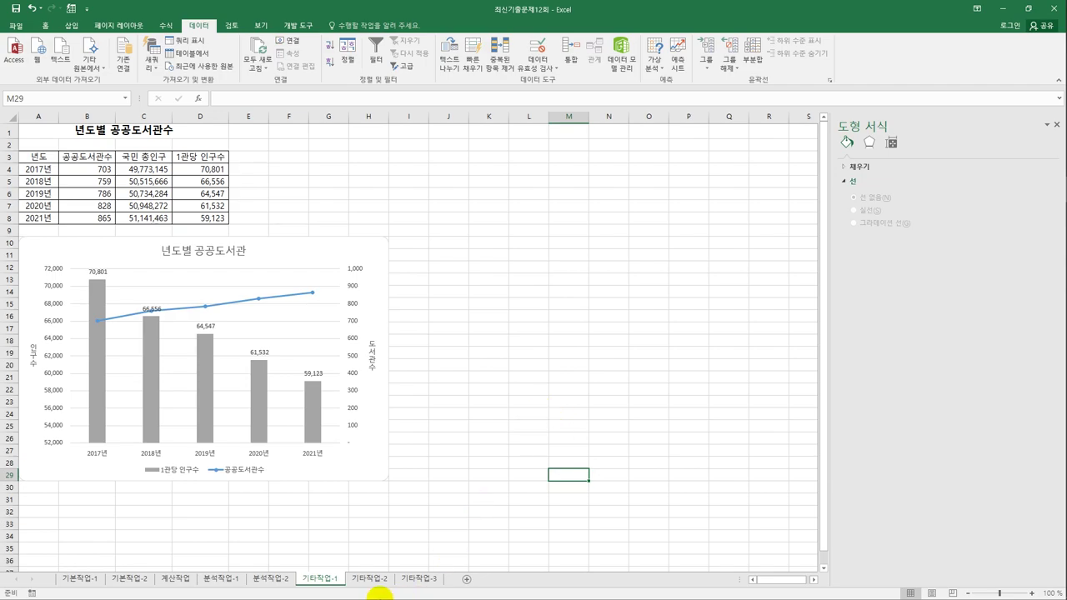
Step: On the 기타작업-2 sheet, start recording a macro named 서식적용 in the current workbook
left_click(367, 579)
left_click(440, 317)
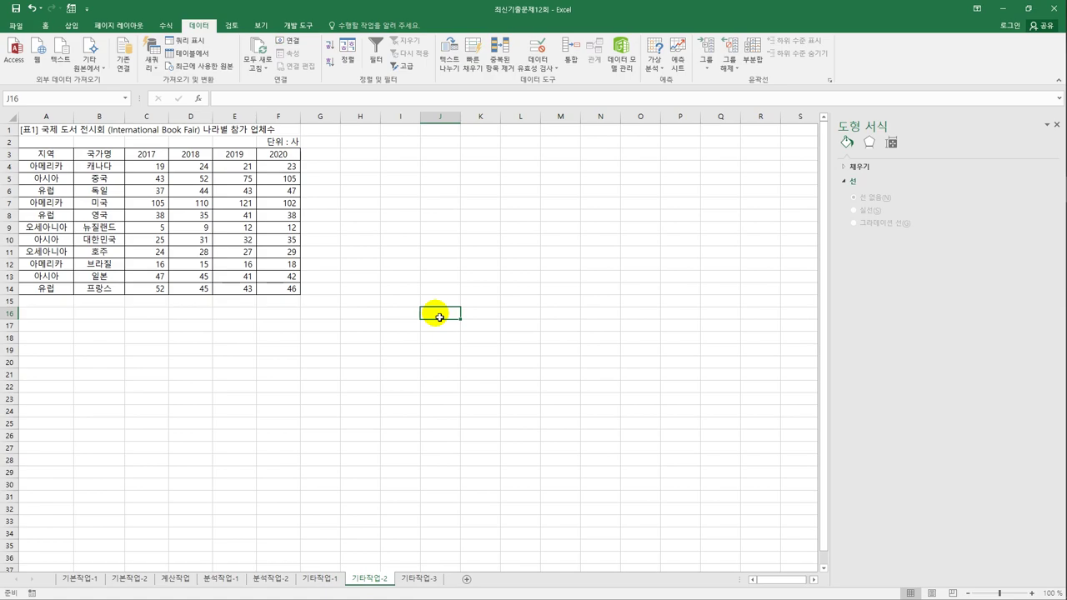
left_click(298, 25)
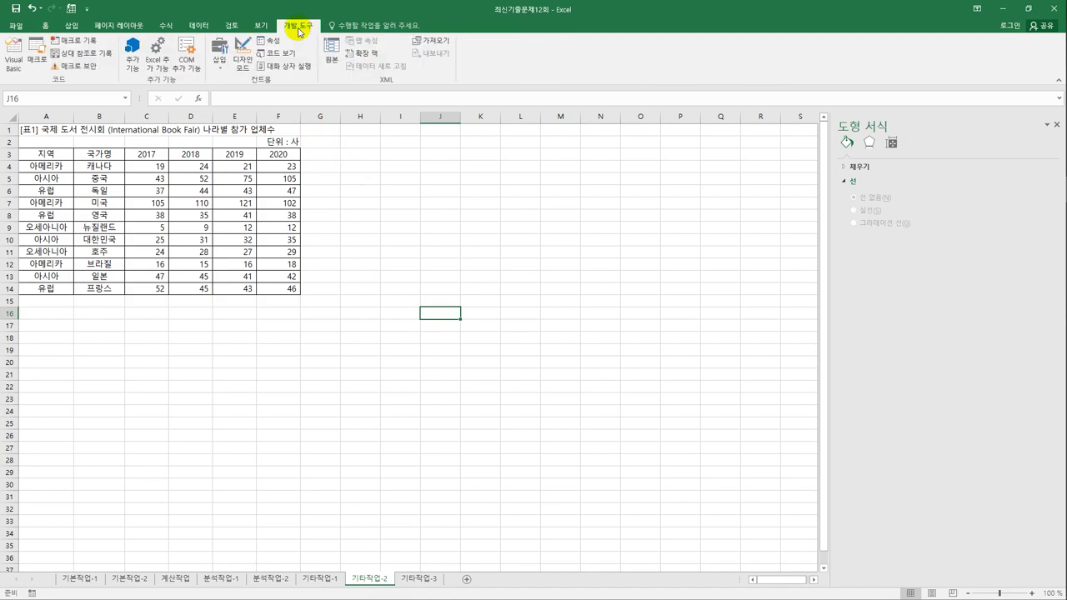
left_click(76, 40)
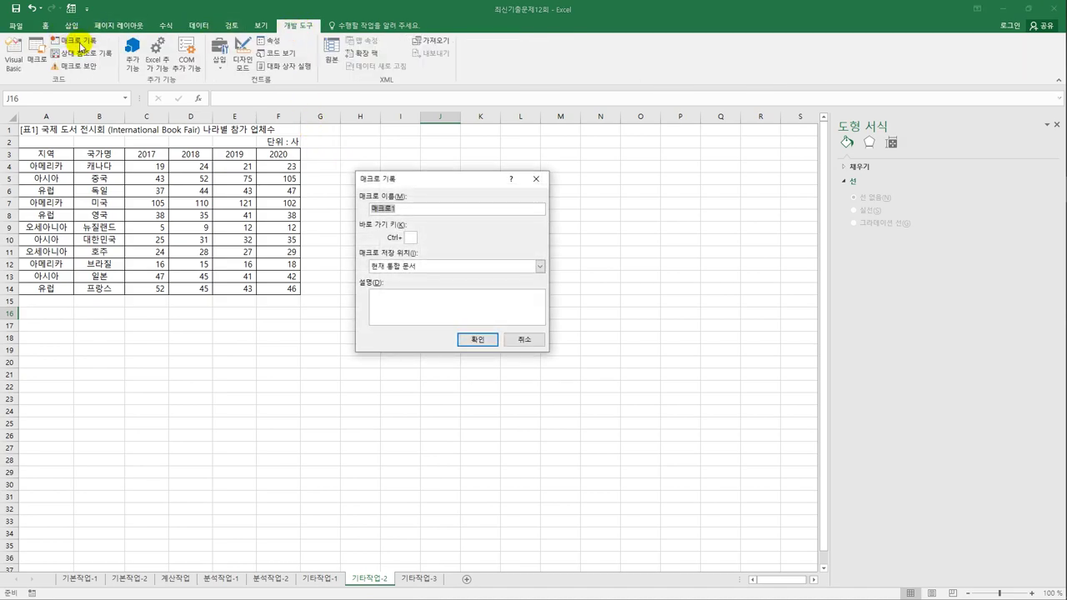
type("서식적용")
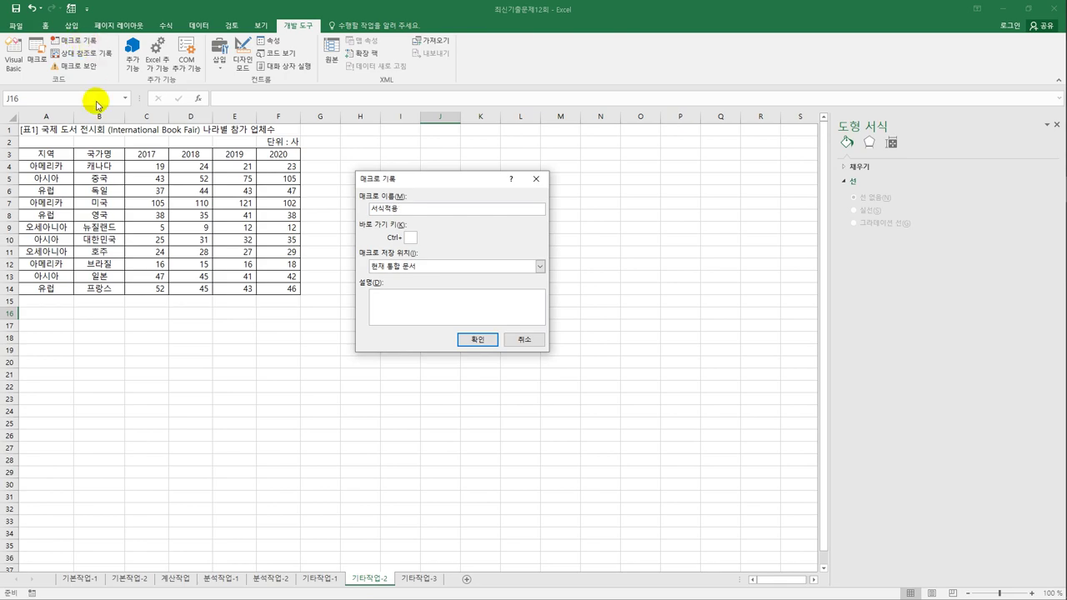
left_click(459, 336)
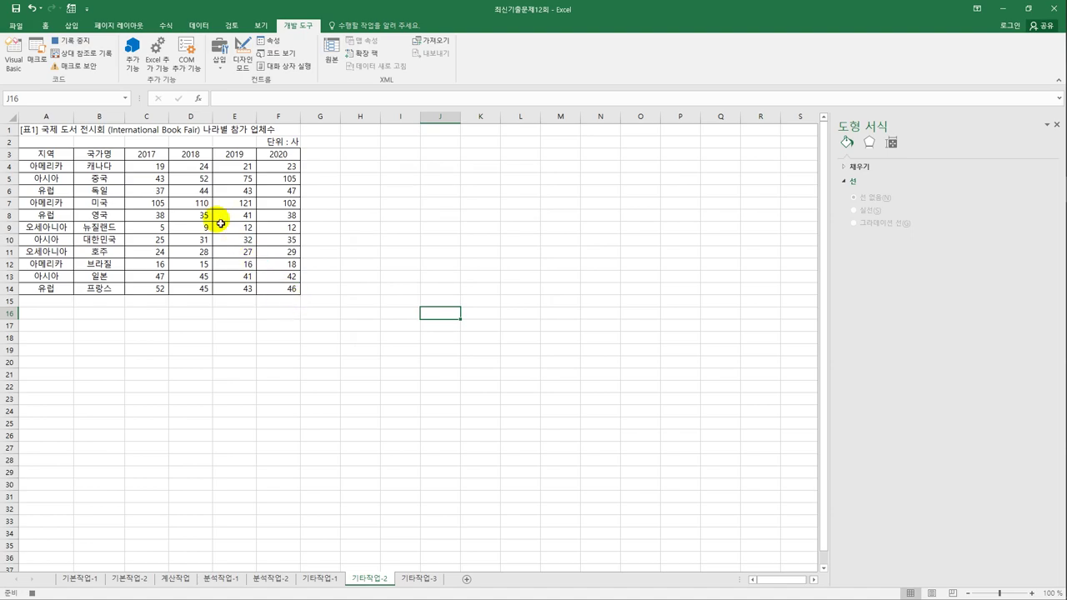
Step: Give C4:F14 a custom number format with [파랑][>=100]0 and [빨강][<30]0 sections, and stop the macro recording
left_click_drag(152, 166, 267, 287)
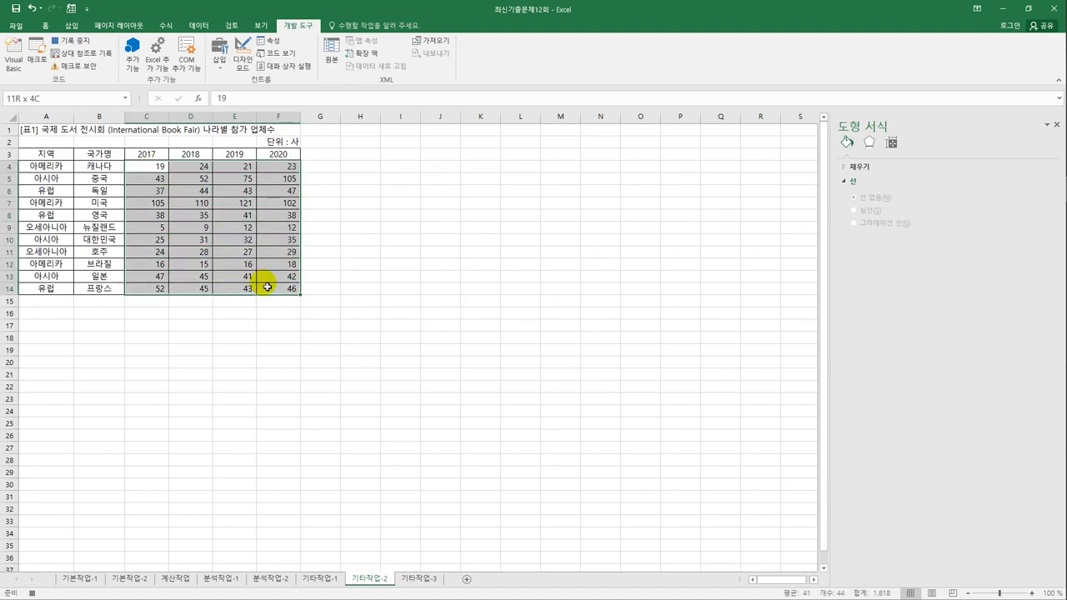
right_click(266, 192)
left_click(313, 384)
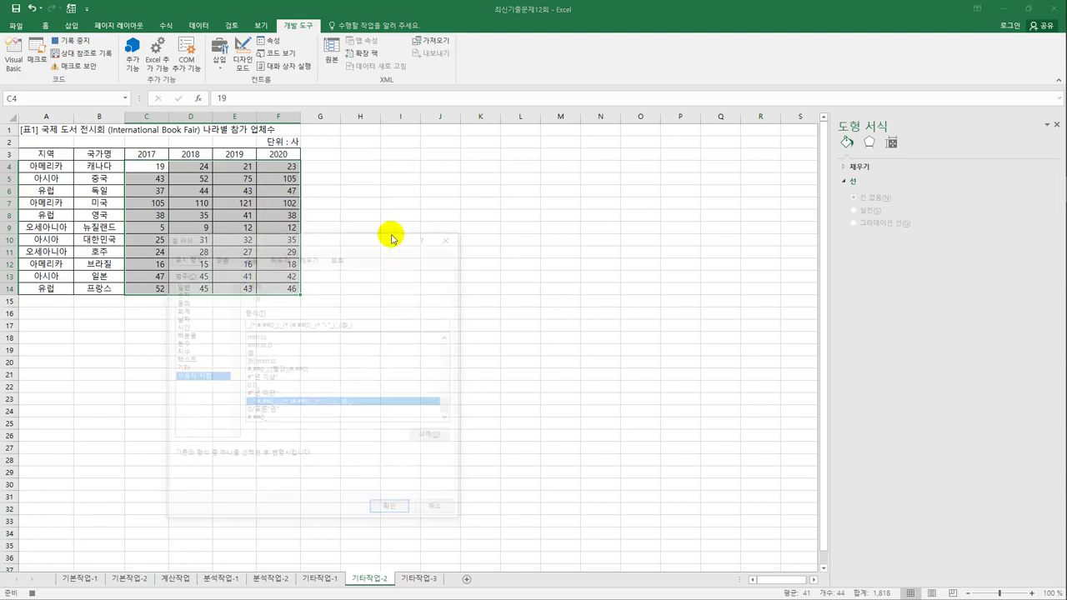
left_click_drag(381, 238, 567, 162)
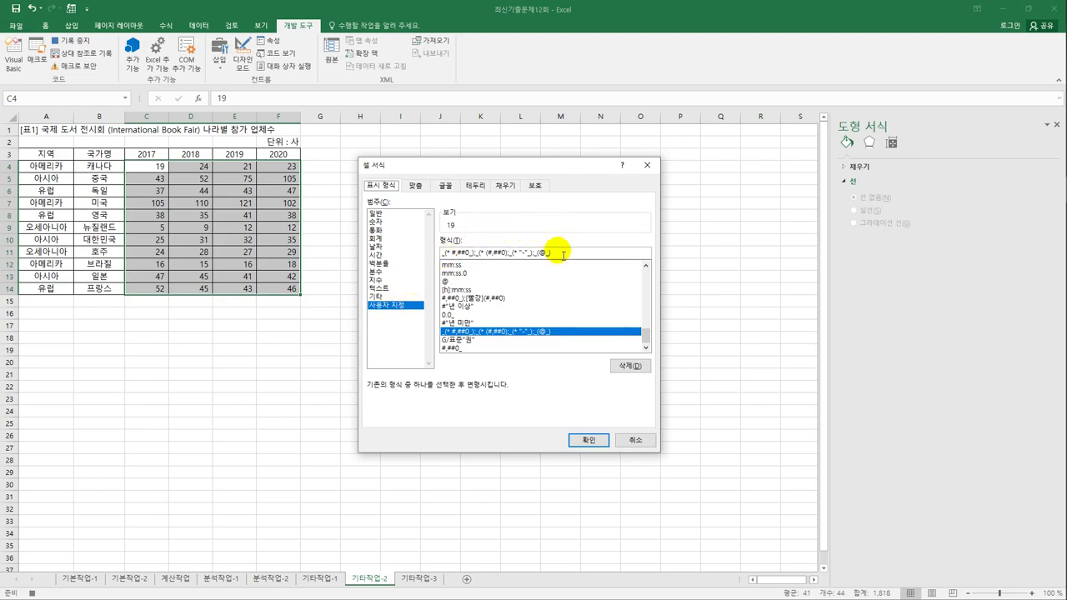
left_click_drag(555, 251, 442, 251)
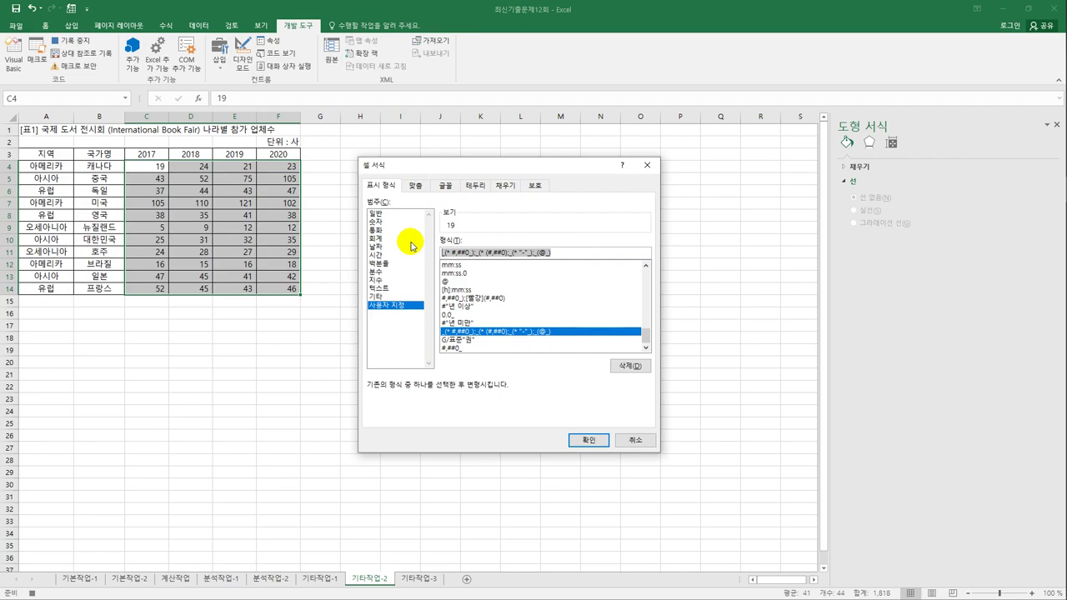
type("[파")
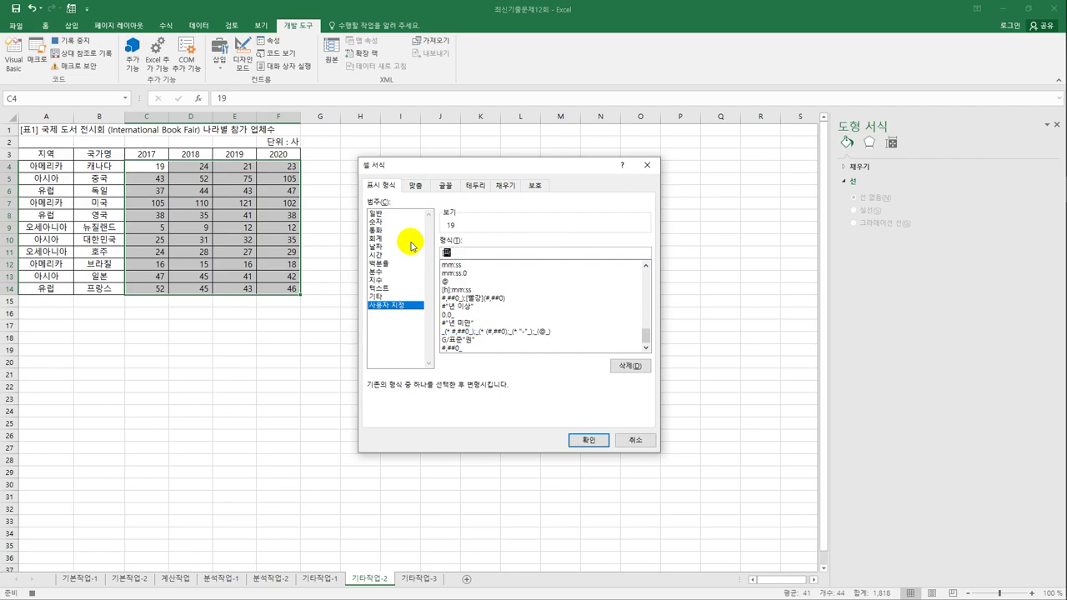
type("랑][>=100]")
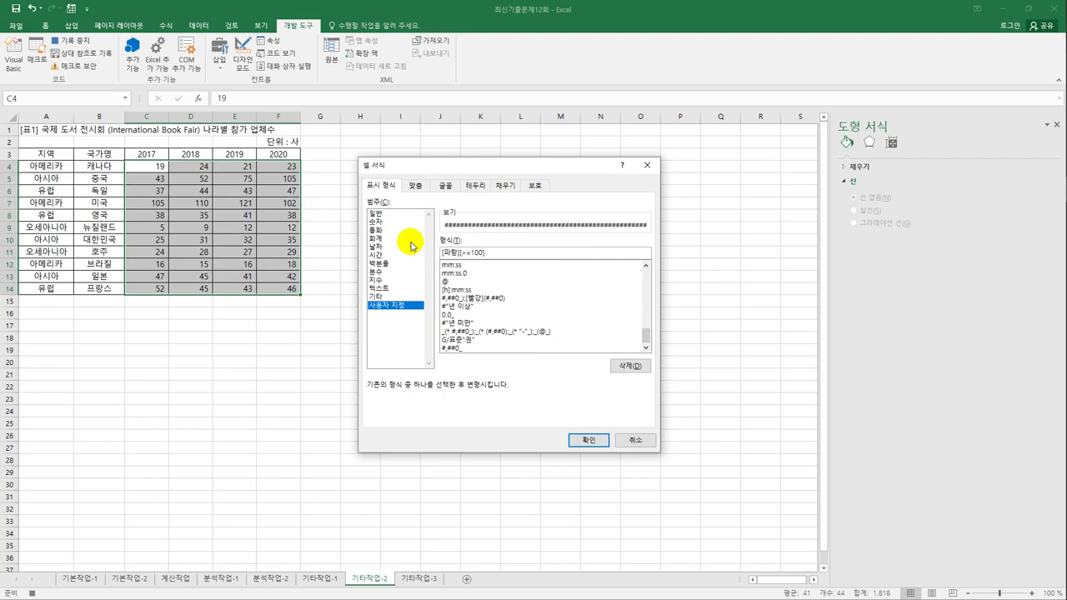
type("0")
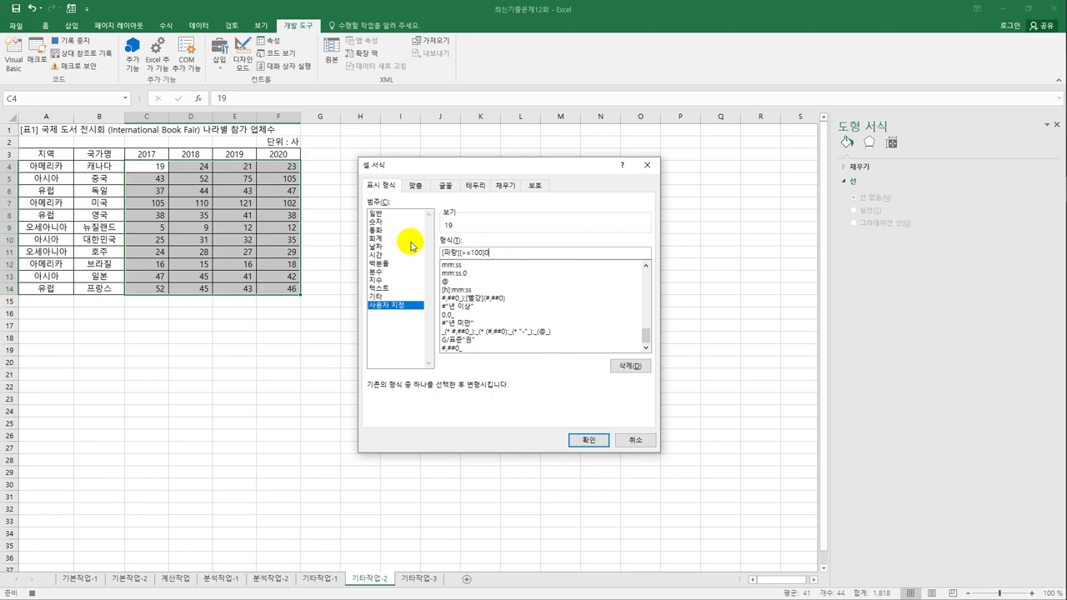
type(";")
type("빨강][<30]0")
left_click(588, 439)
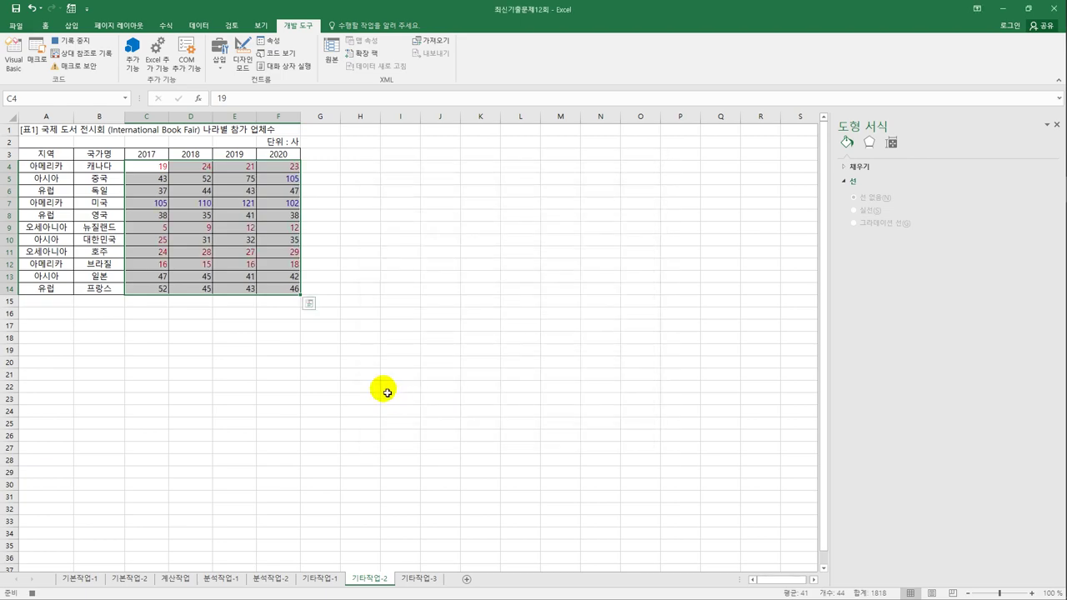
left_click(287, 292)
left_click(70, 40)
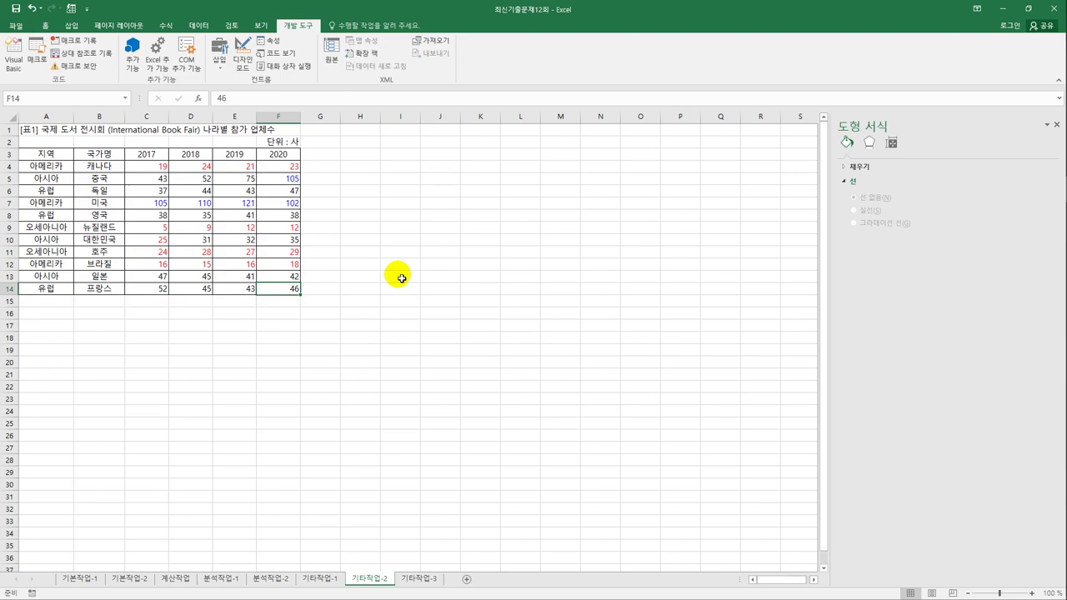
Step: Place a form-control button over H3:I4 and assign the 서식적용 macro to it
left_click(220, 51)
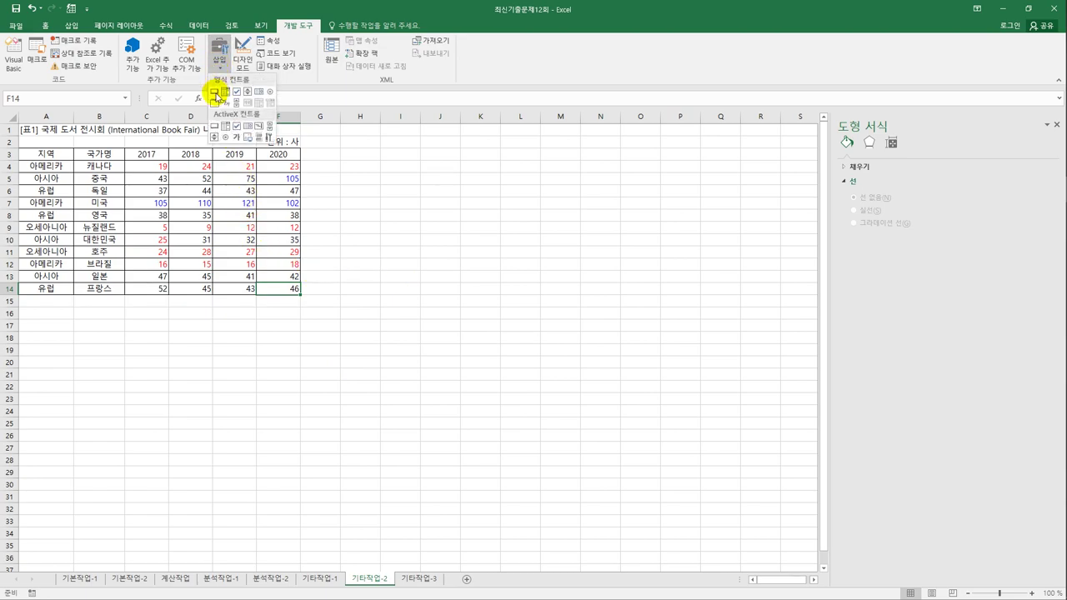
left_click(216, 92)
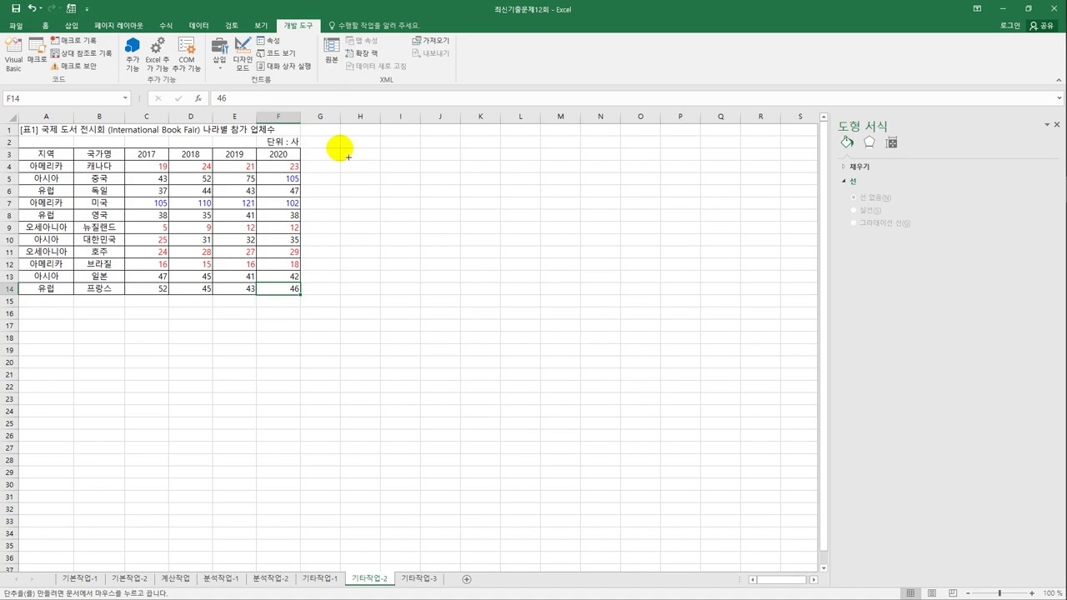
left_click_drag(348, 157, 410, 176)
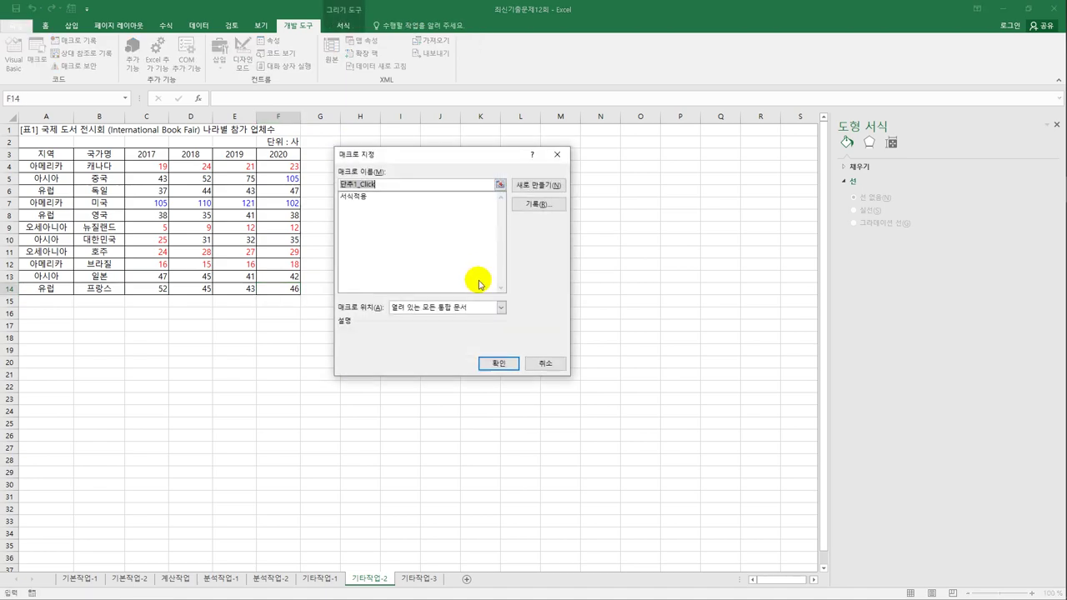
left_click(377, 197)
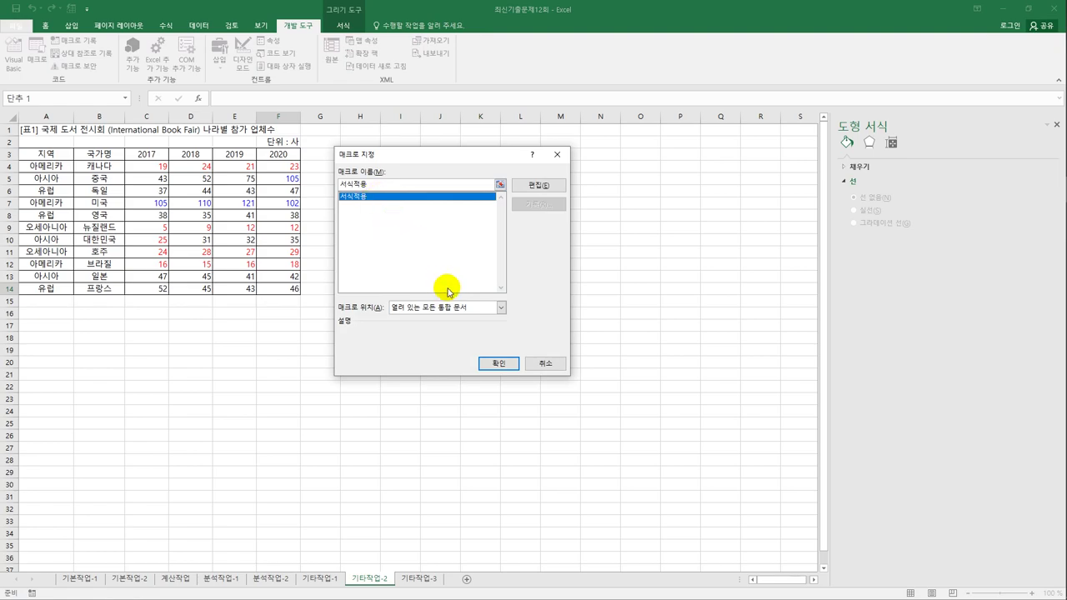
left_click(494, 363)
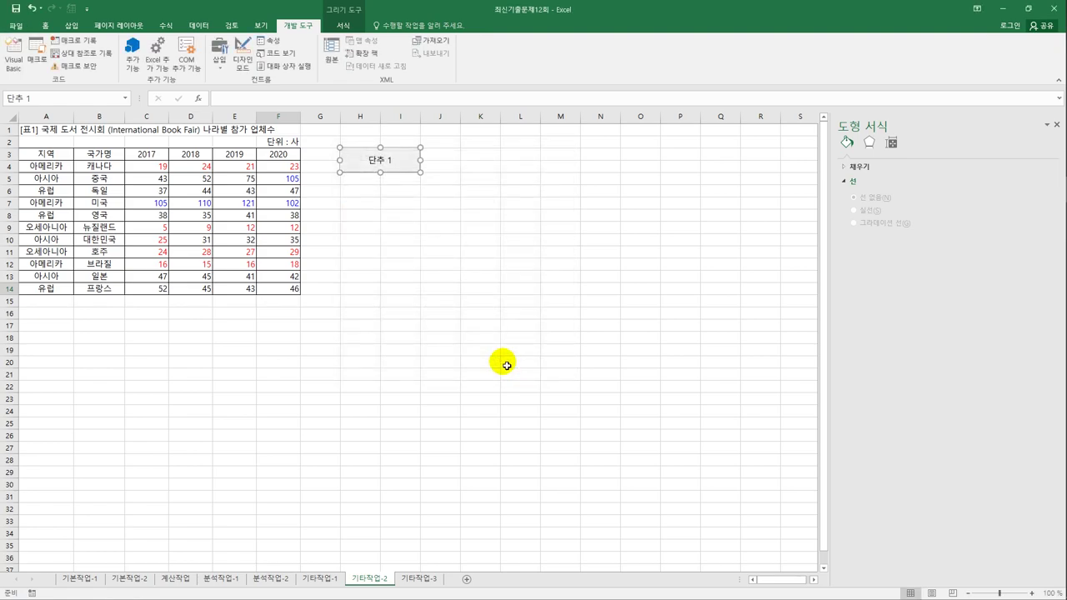
Step: Label the new button 서식적용 and deselect it
type("서식")
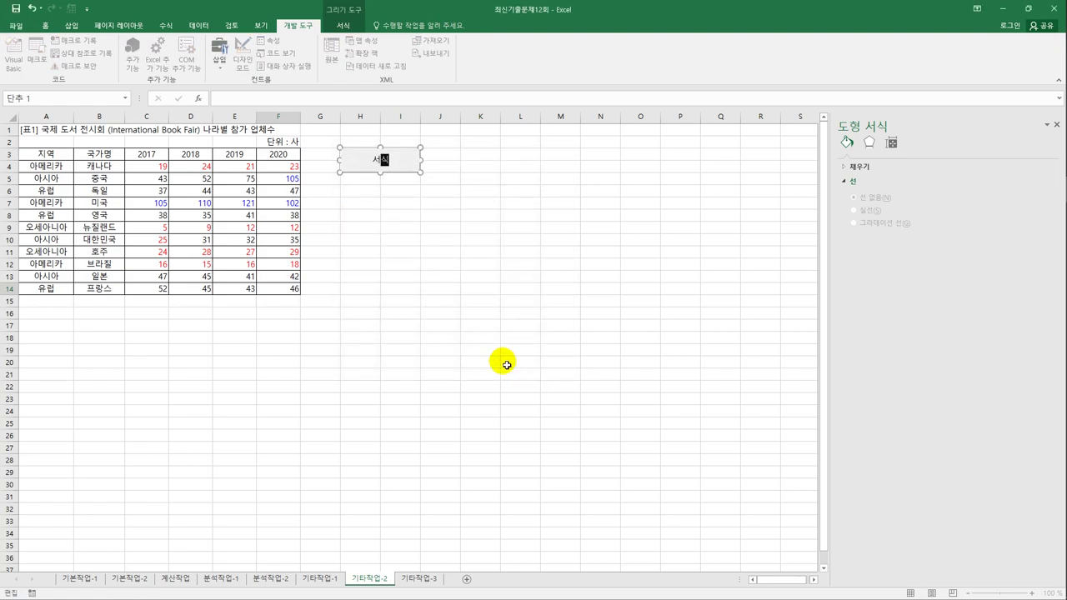
type("적ㅇ용")
left_click(468, 289)
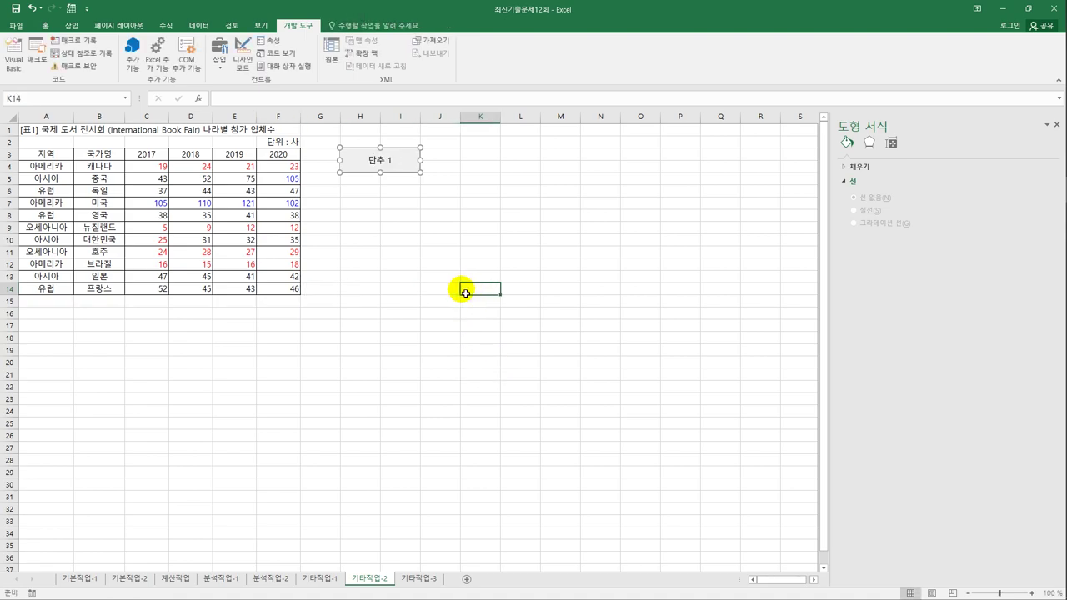
Step: Start recording a second macro named 그래프보기 in the current workbook
left_click(90, 41)
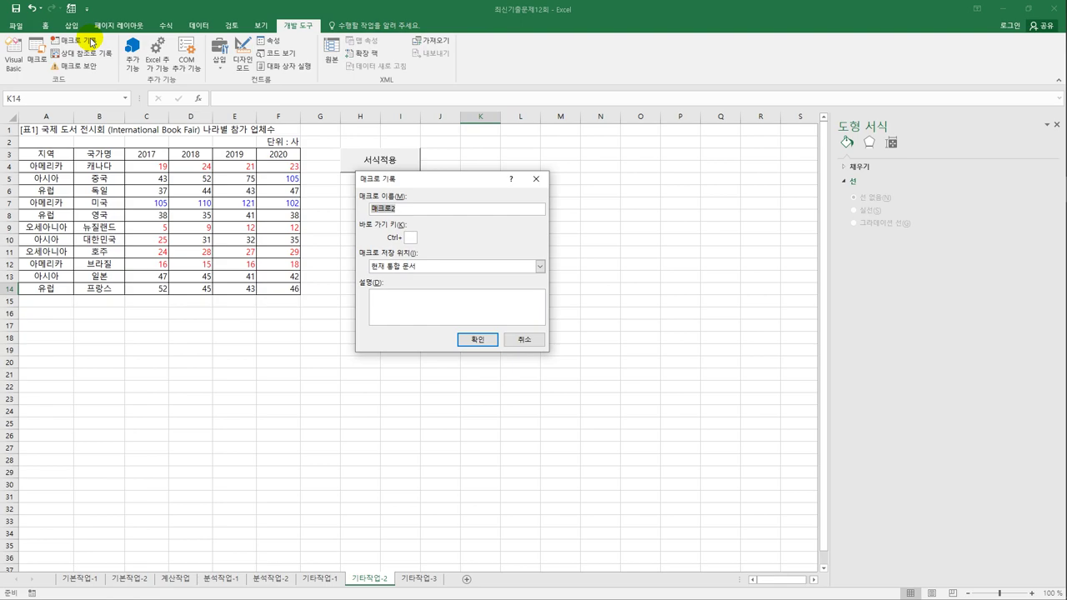
type("그래프보기")
left_click(475, 340)
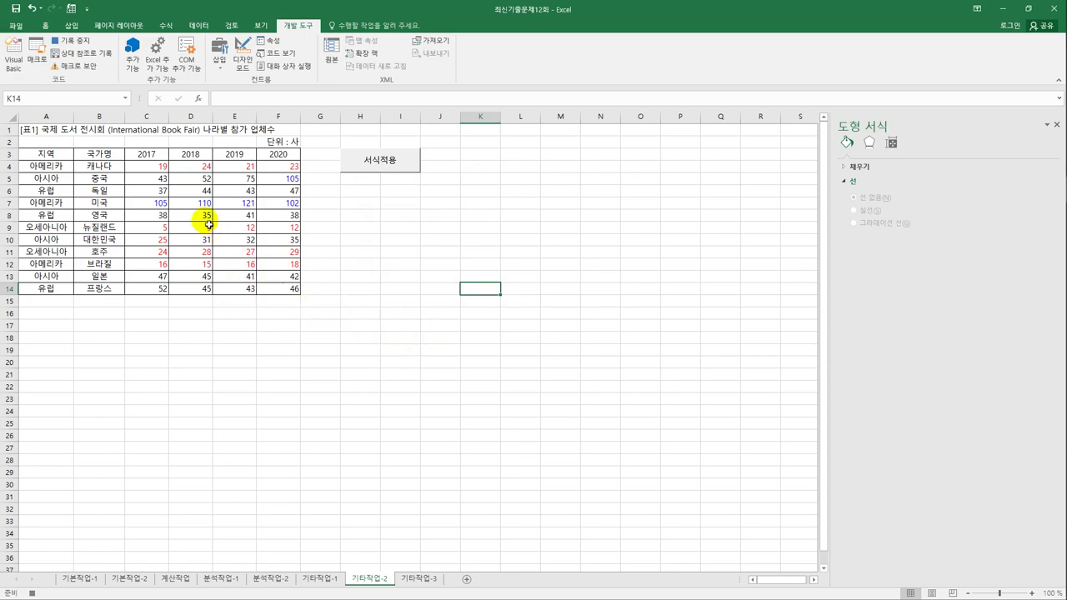
Step: Create a new conditional formatting rule for C4:F14 based on cell values, using the 데이터 막대 style
left_click_drag(159, 164, 273, 290)
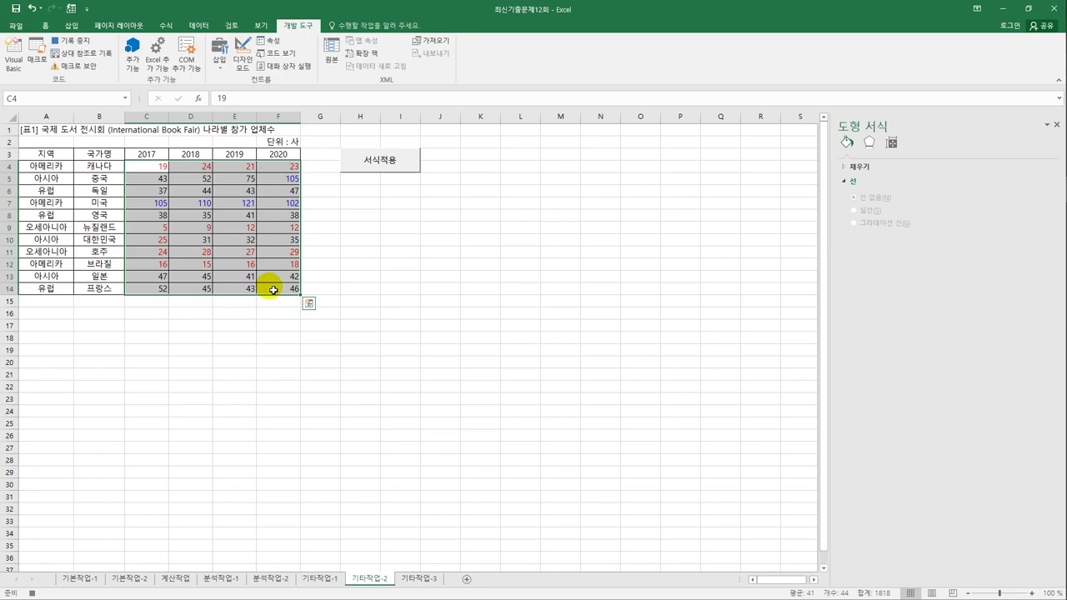
left_click(46, 25)
left_click(472, 63)
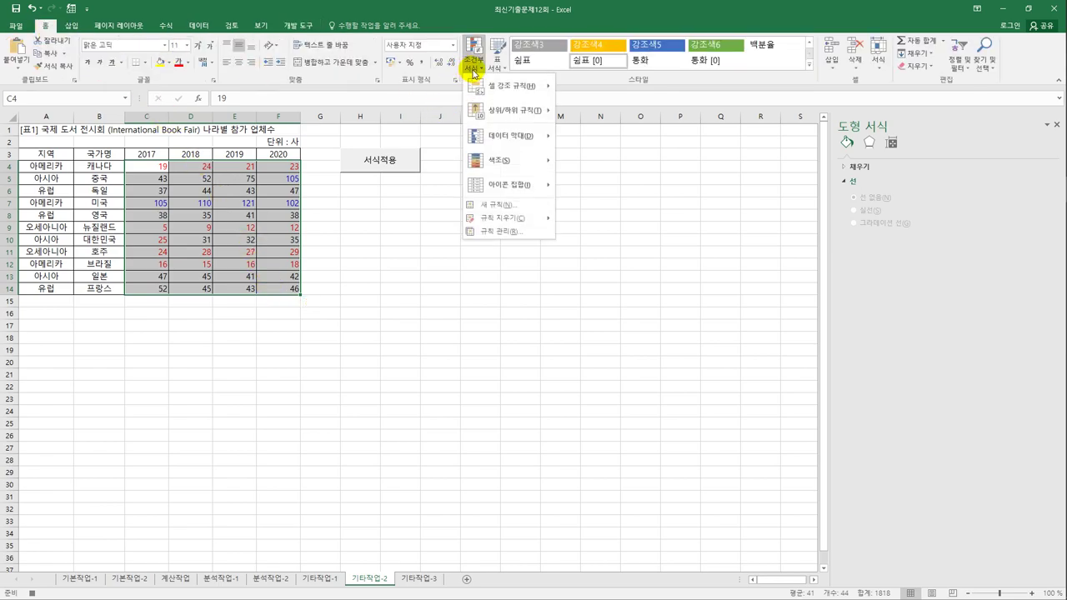
left_click(515, 209)
left_click_drag(660, 161, 674, 127)
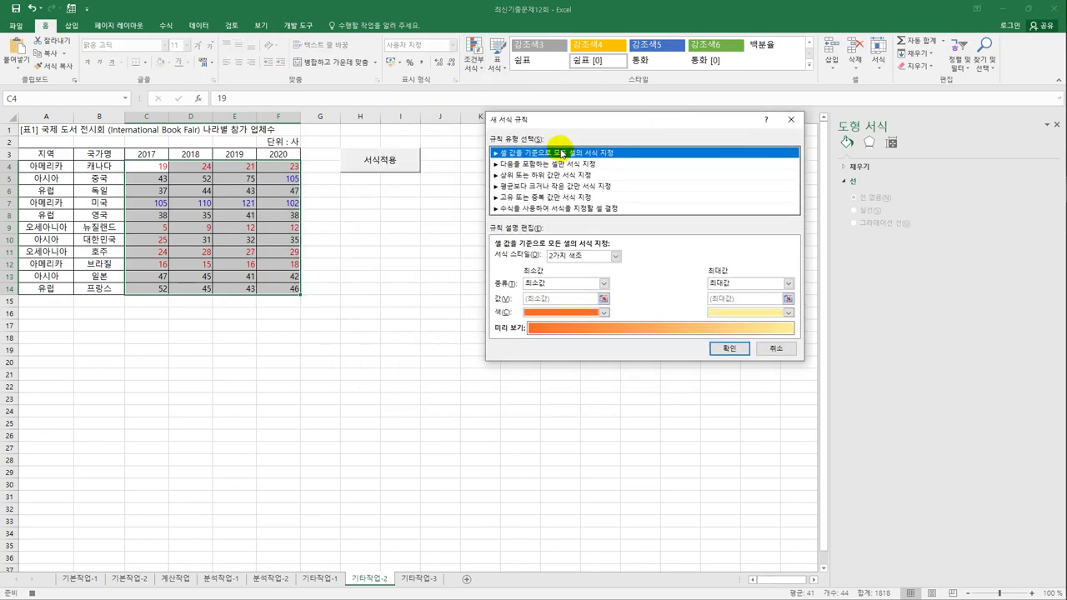
left_click(615, 257)
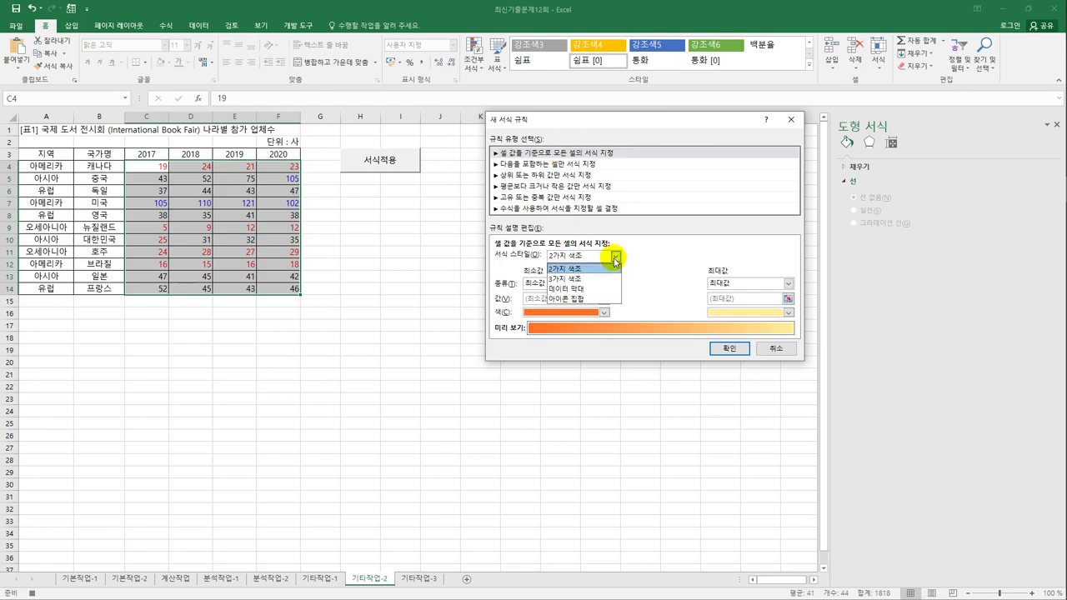
left_click(615, 289)
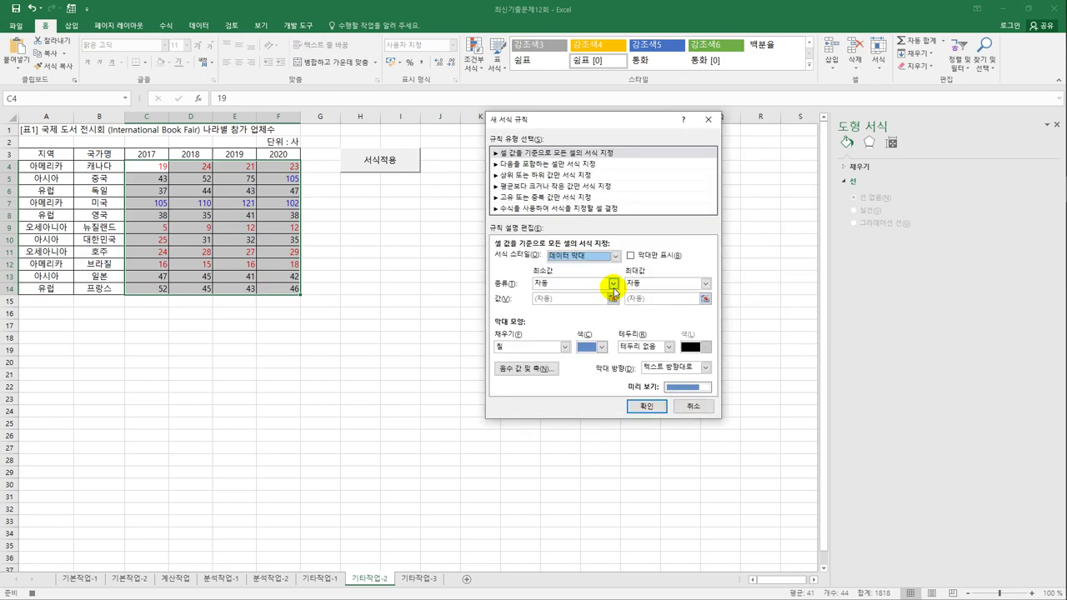
Step: Set the data bar's minimum to 백분위수 20 and its maximum to 백분위수 80
left_click(615, 284)
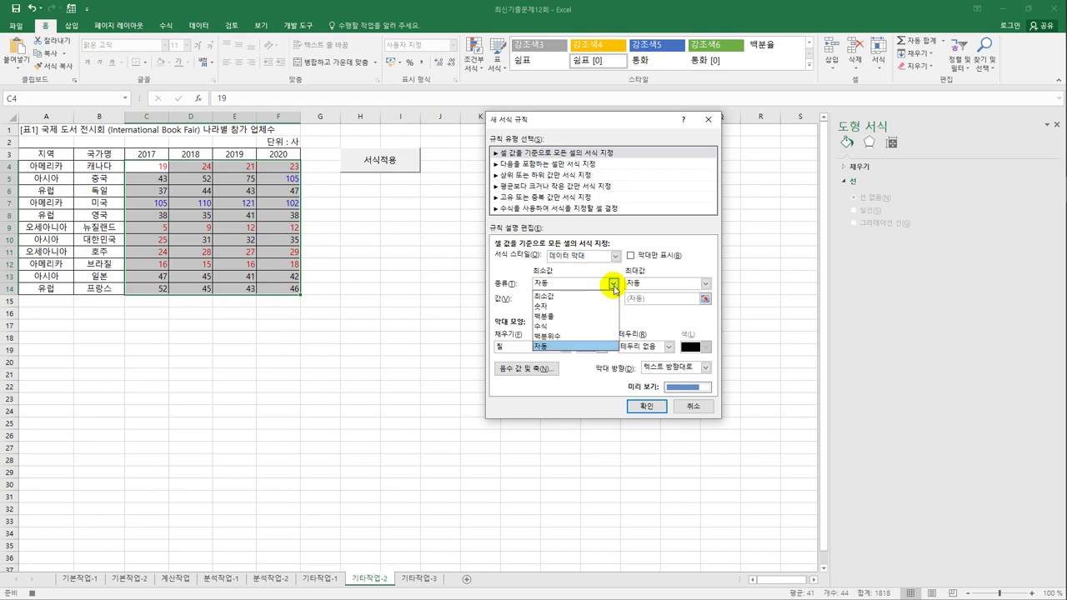
left_click(584, 347)
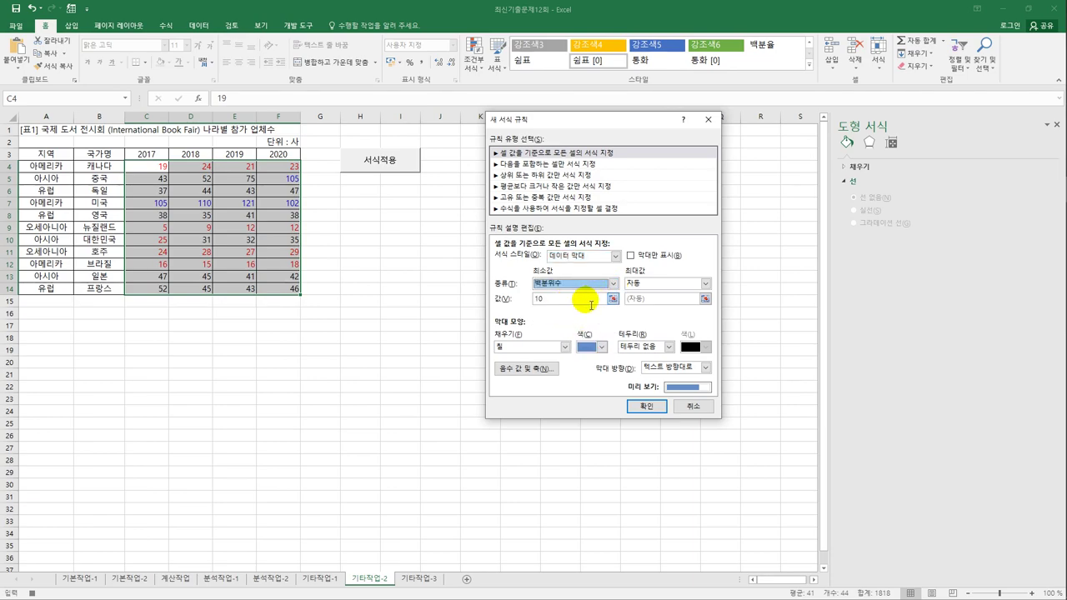
key("Tab")
type("20")
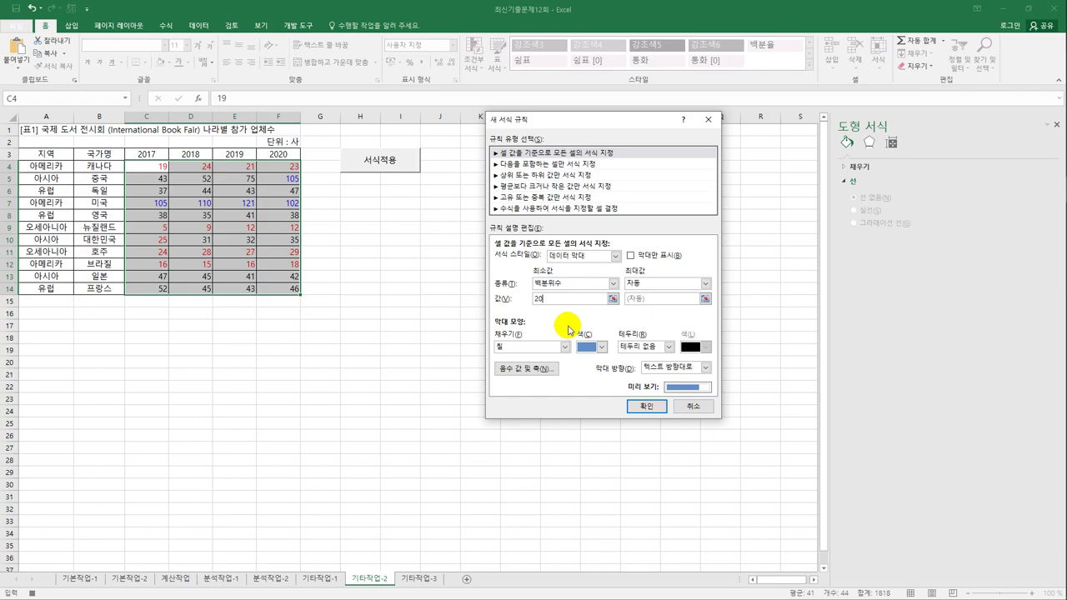
left_click(663, 284)
left_click(654, 336)
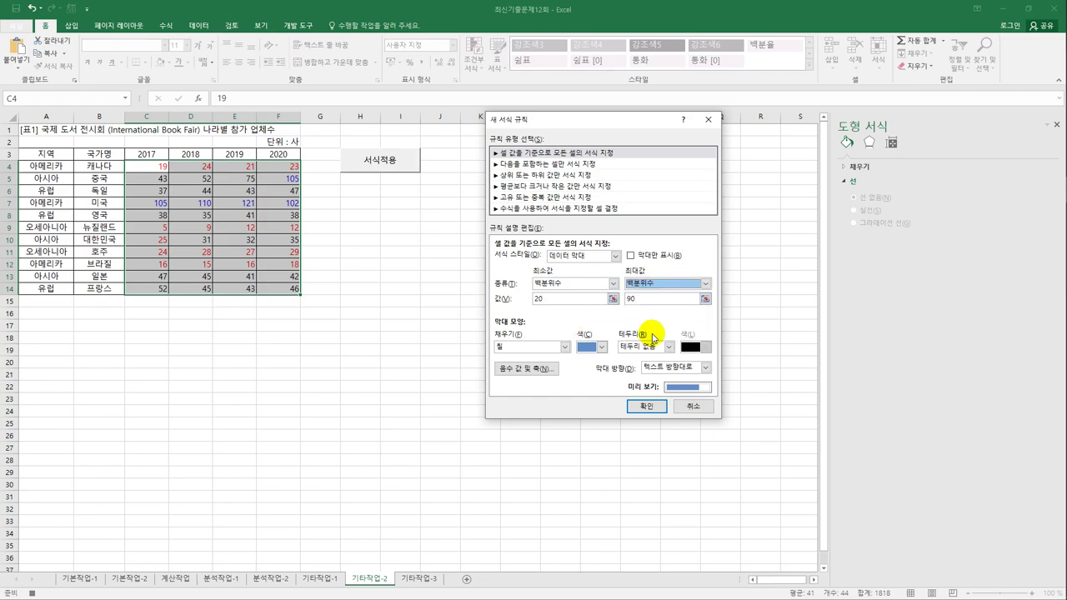
key("Tab")
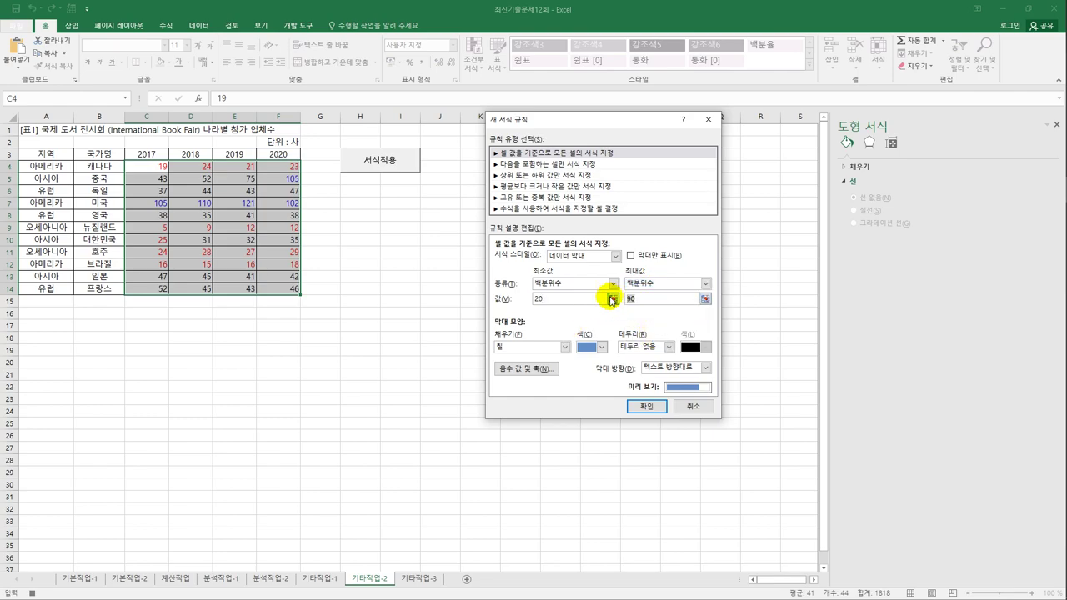
type("80")
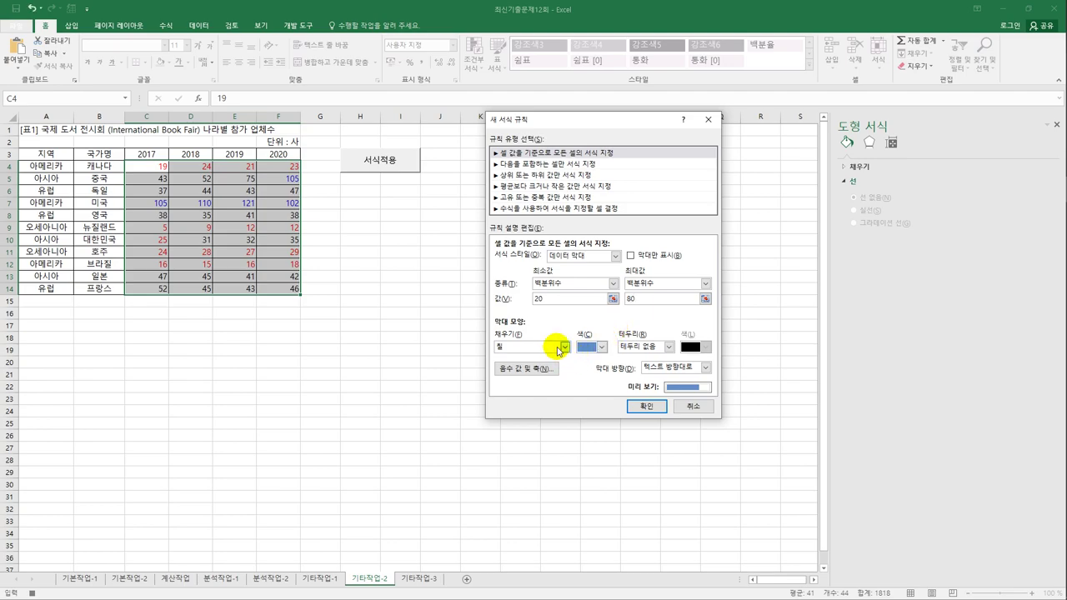
Step: Give the data bars a 그라데이션 채우기 fill in the standard purple colour and apply the rule
left_click(565, 347)
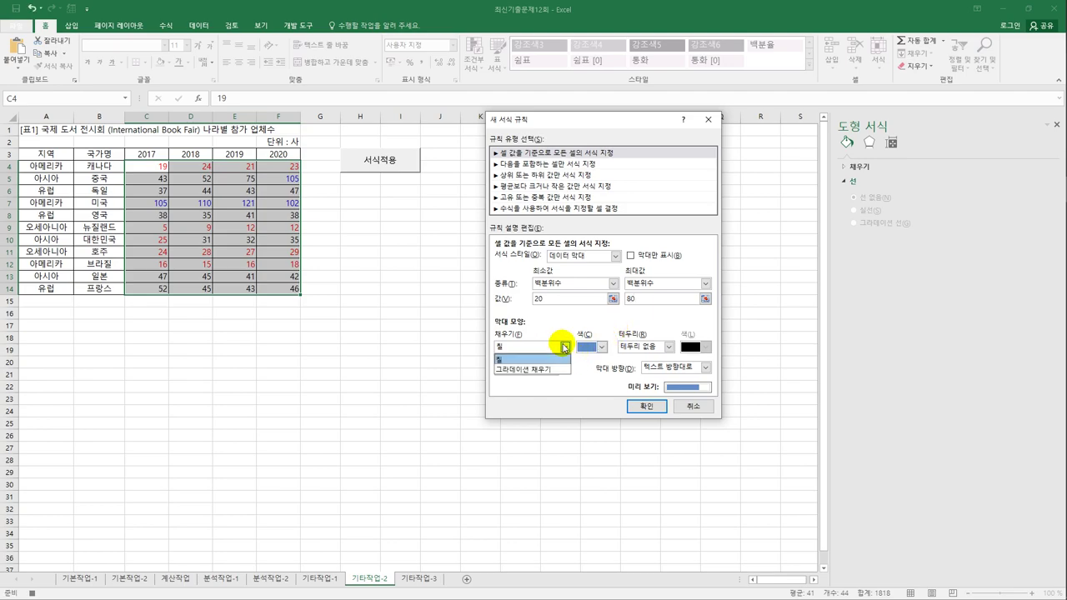
left_click(557, 370)
left_click(602, 347)
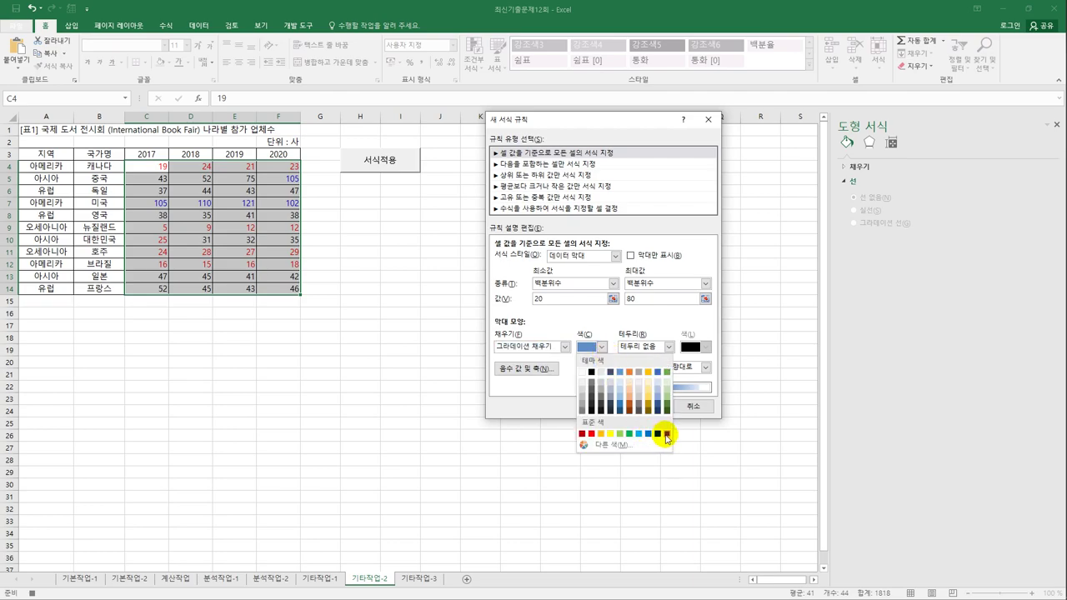
left_click(666, 434)
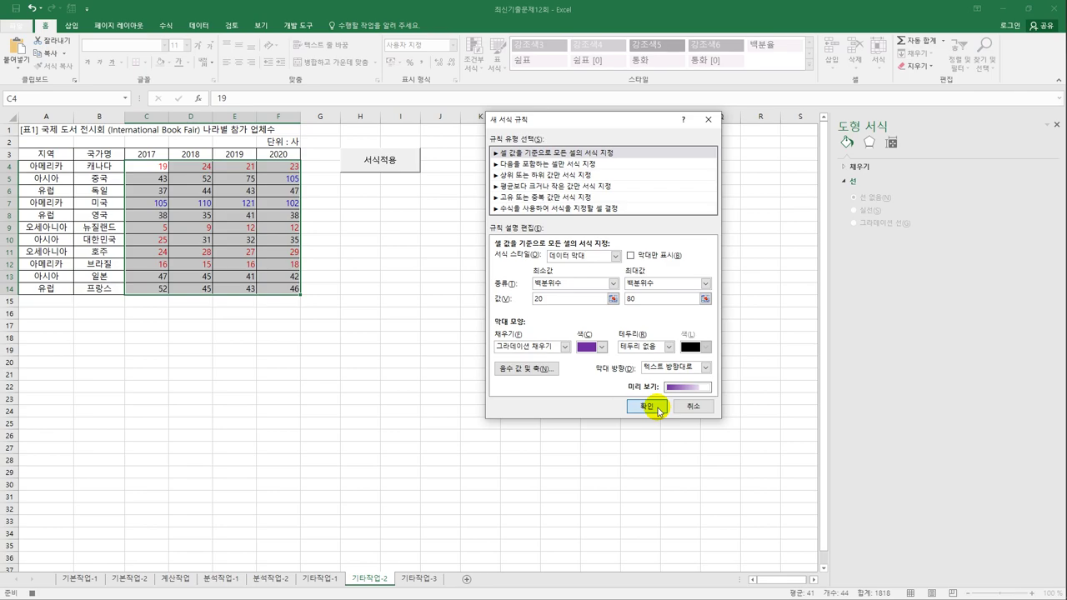
left_click(647, 407)
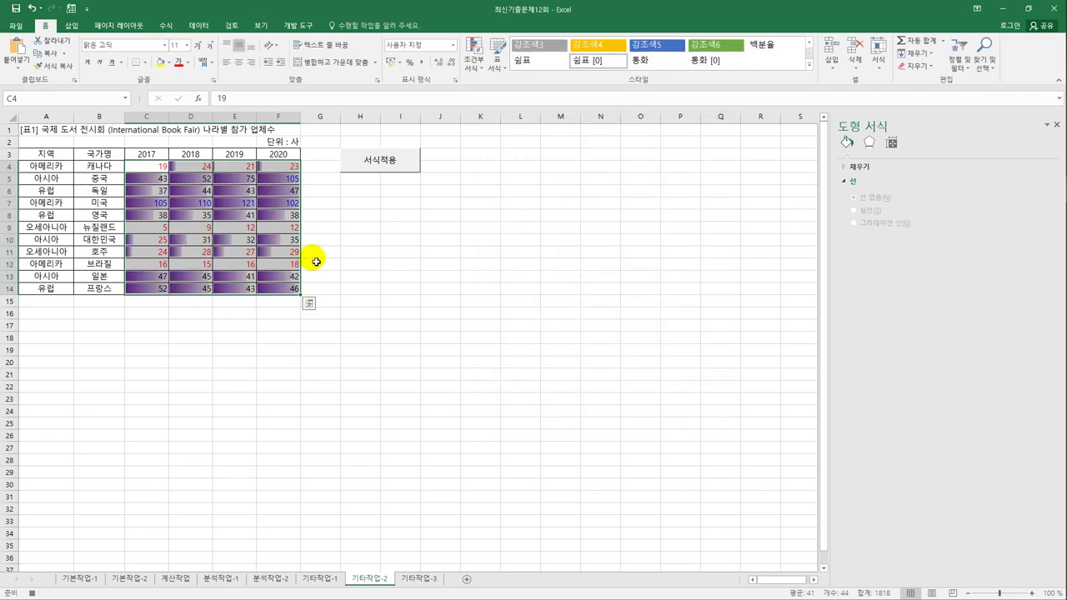
Step: Select cell F14 to clear the range selection and stop recording the 그래프보기 macro
left_click(278, 288)
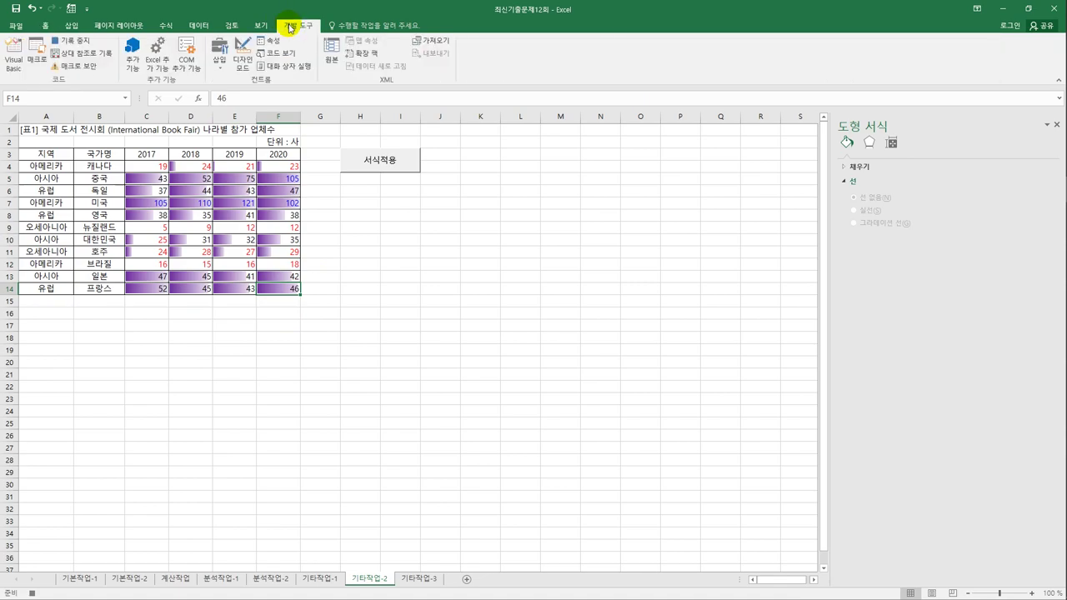
left_click(74, 40)
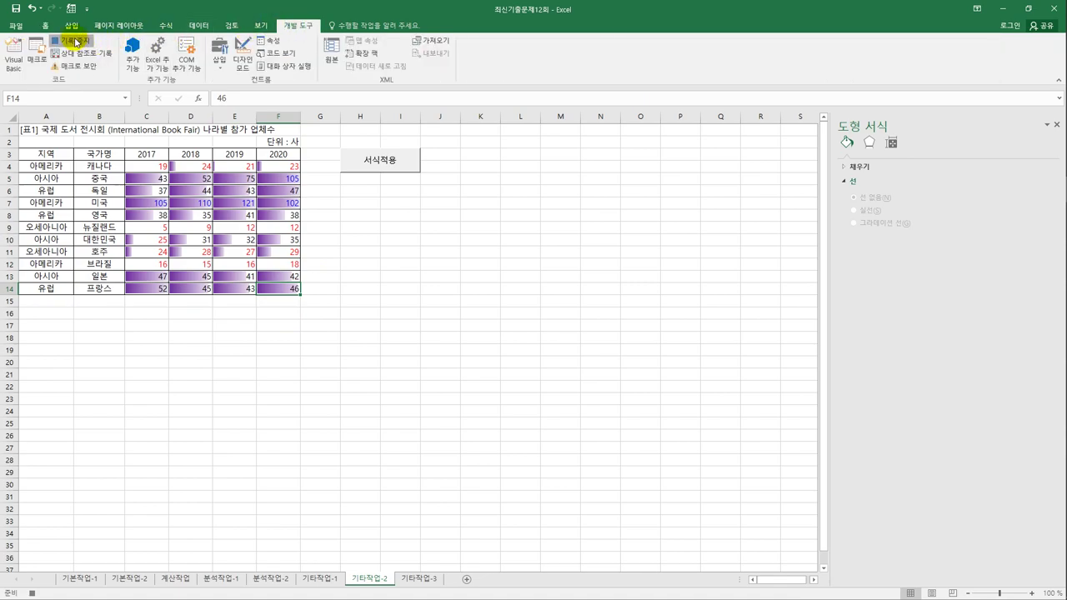
left_click(504, 315)
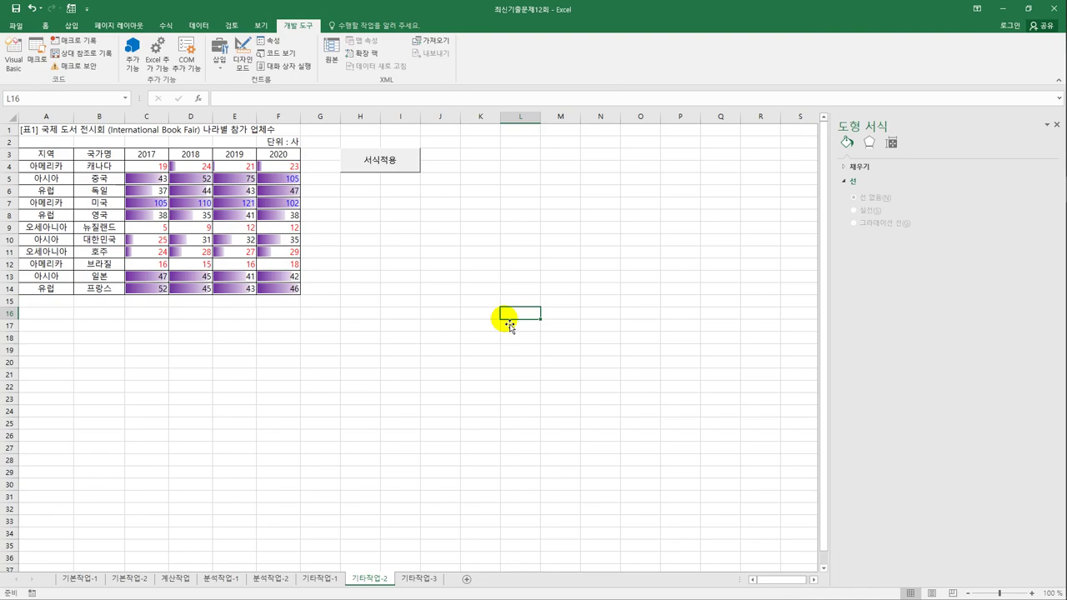
Step: Draw a form-control button over H6:I7, assign the 그래프보기 macro to it, and label it 그래프보기
left_click(218, 65)
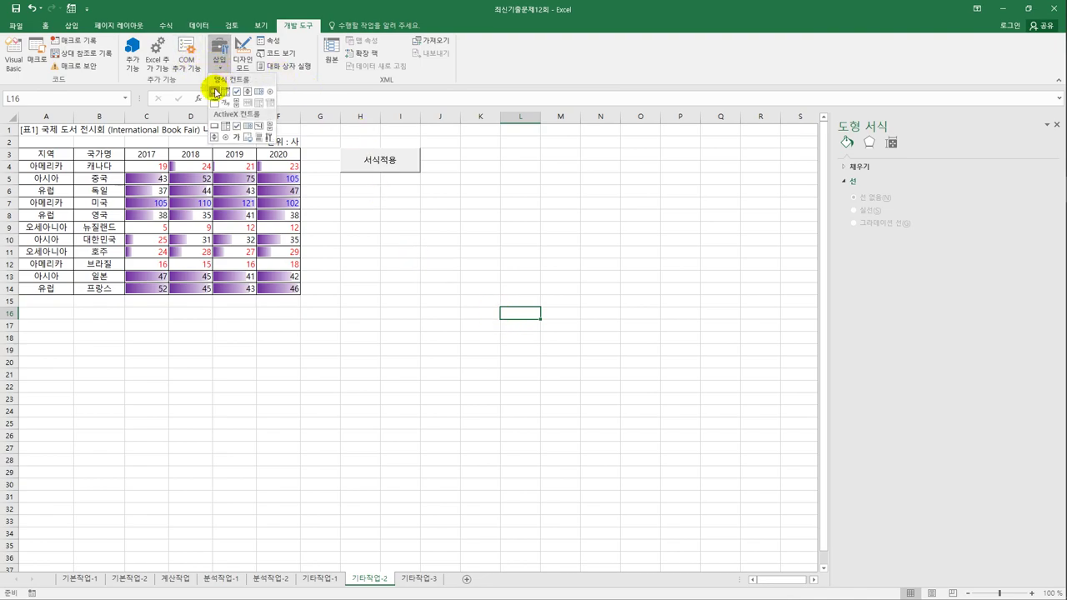
left_click(215, 90)
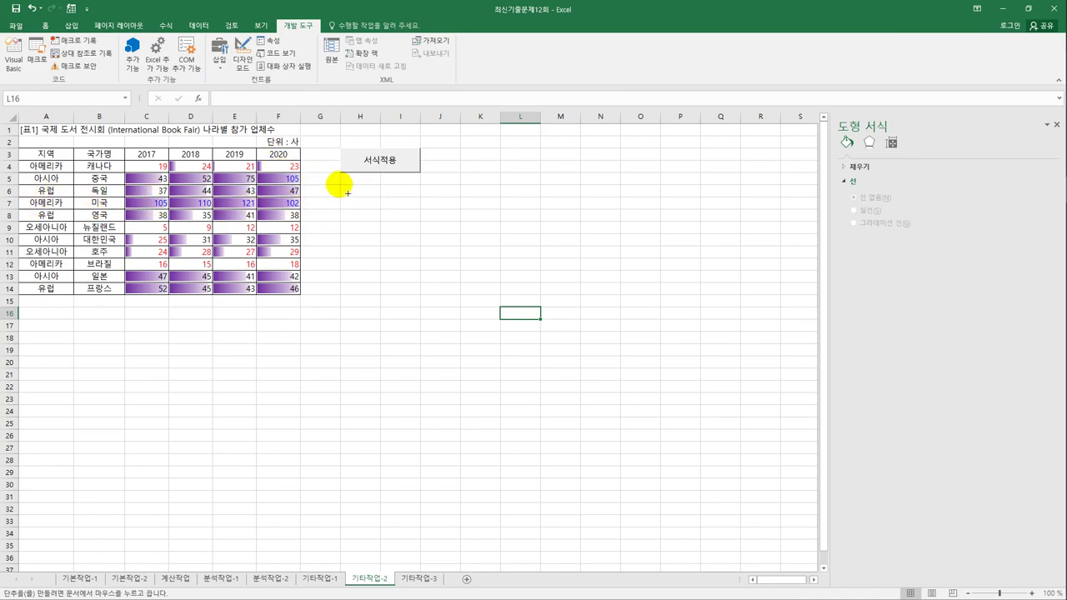
left_click_drag(345, 181, 409, 213)
left_click(518, 180)
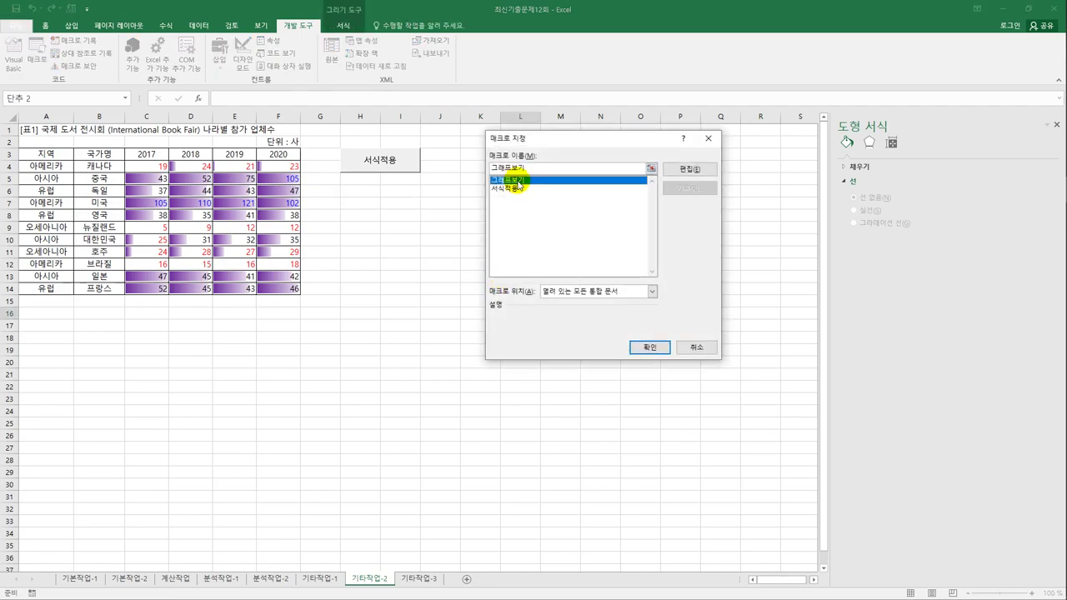
left_click(660, 347)
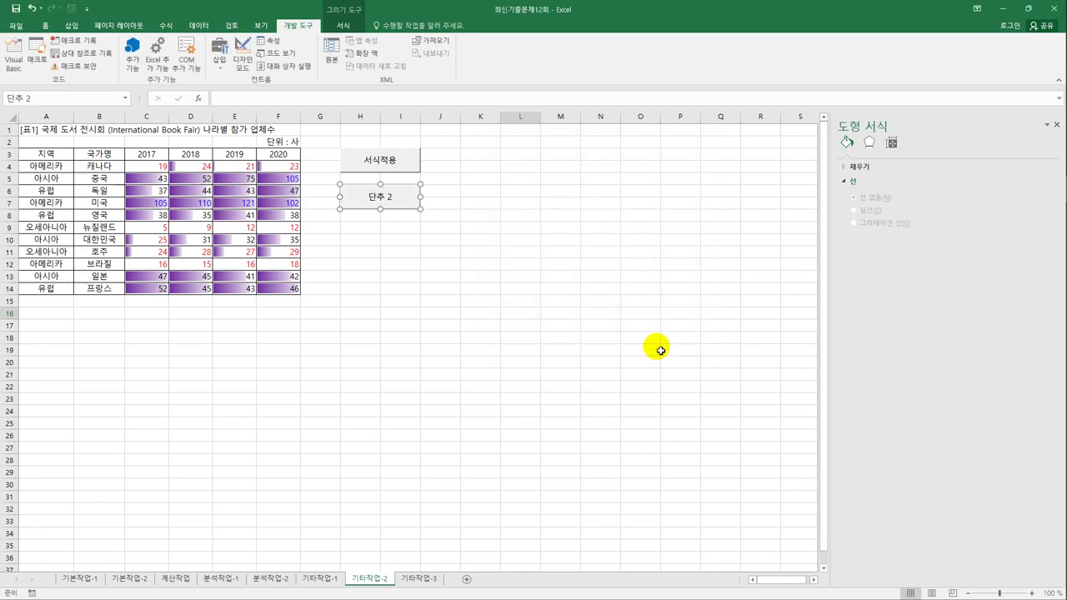
type("그래프보기")
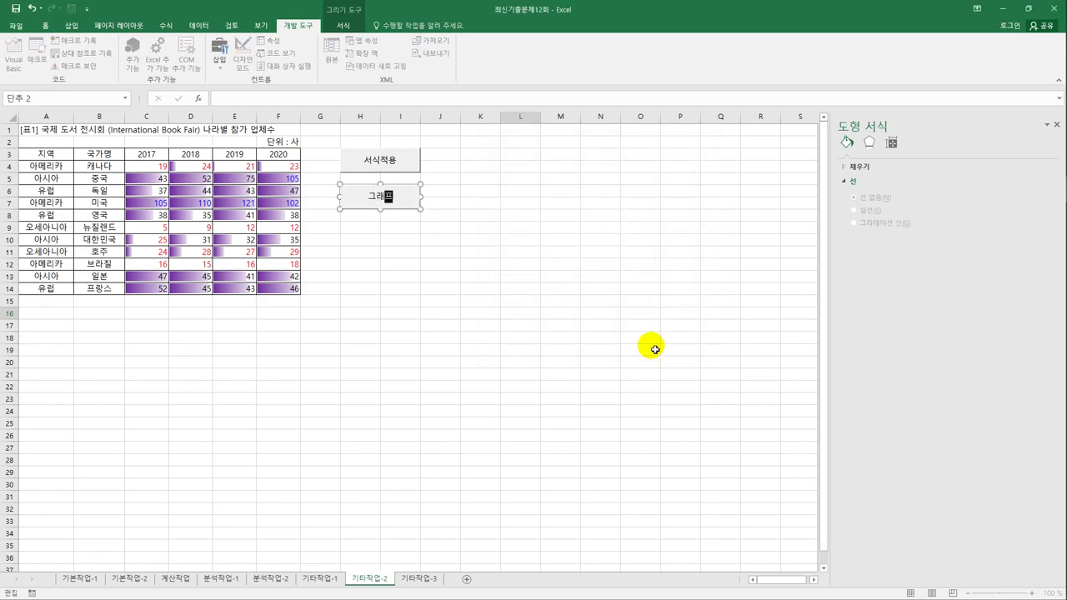
left_click(655, 349)
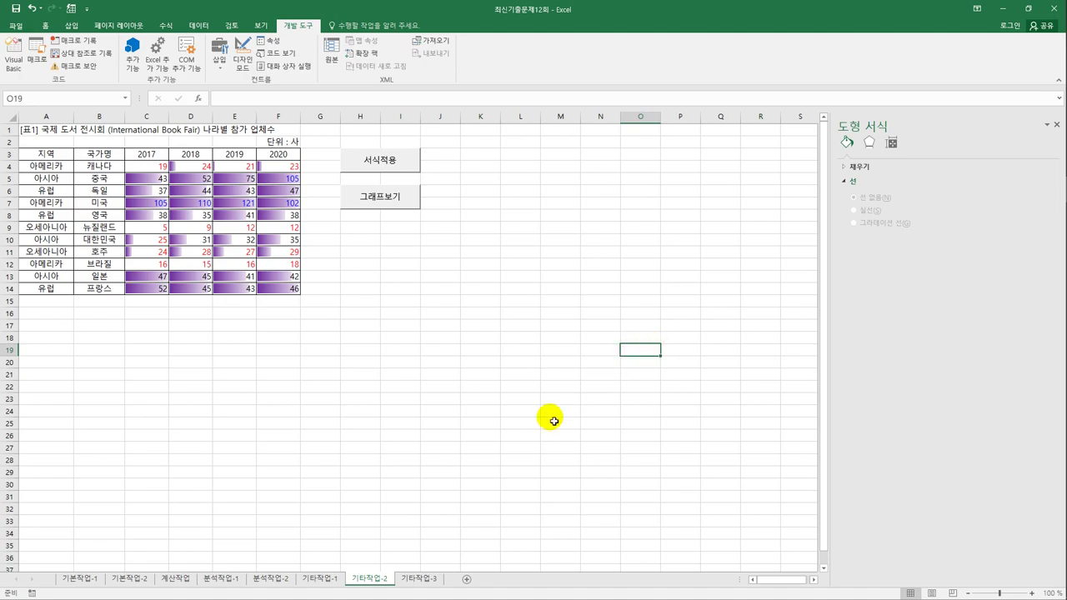
Step: On the 기타작업-3 sheet, program the 도서등록 button's Click procedure in design mode with the statement 도서등록.Show
left_click(434, 577)
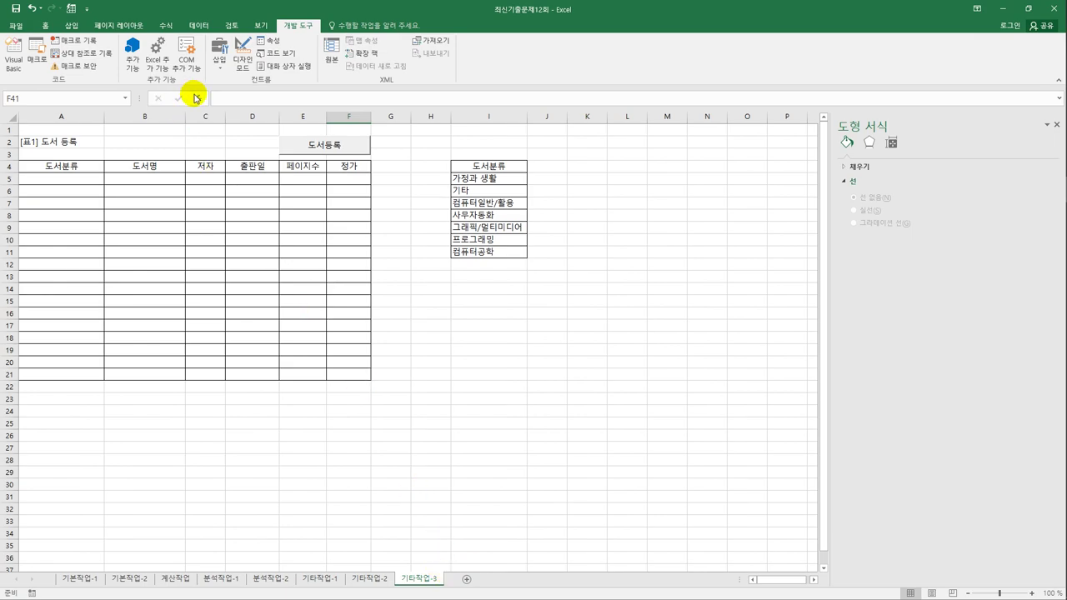
left_click(244, 60)
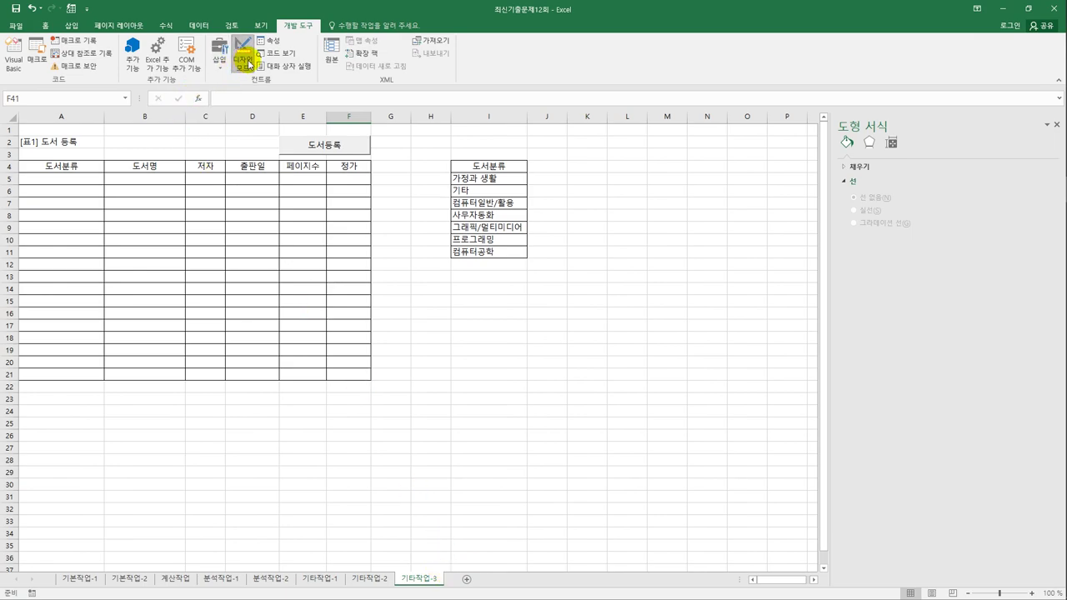
left_click(323, 152)
double_click(323, 151)
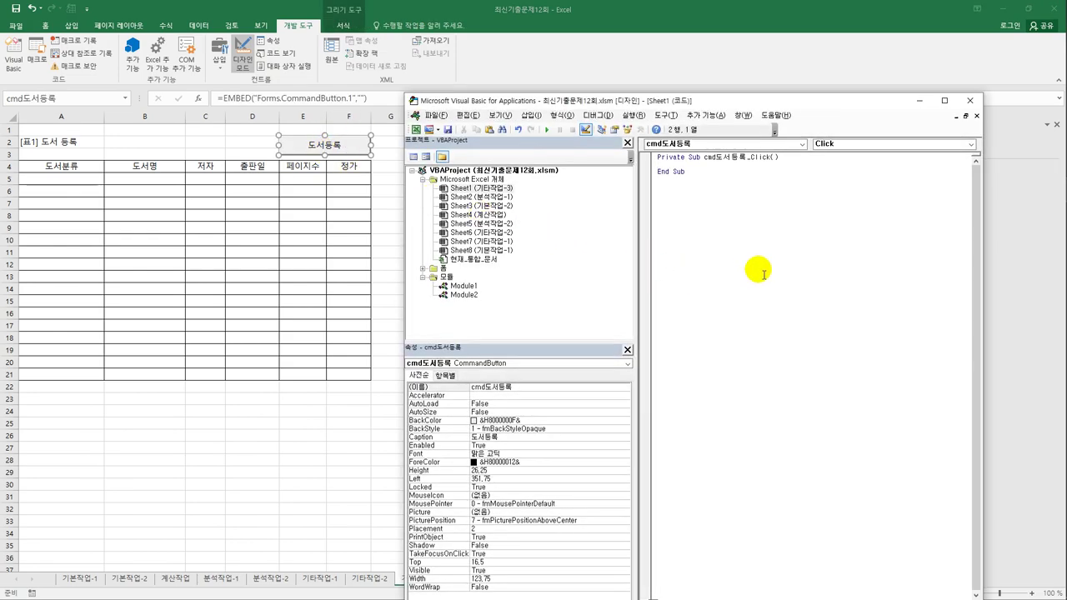
key("Tab")
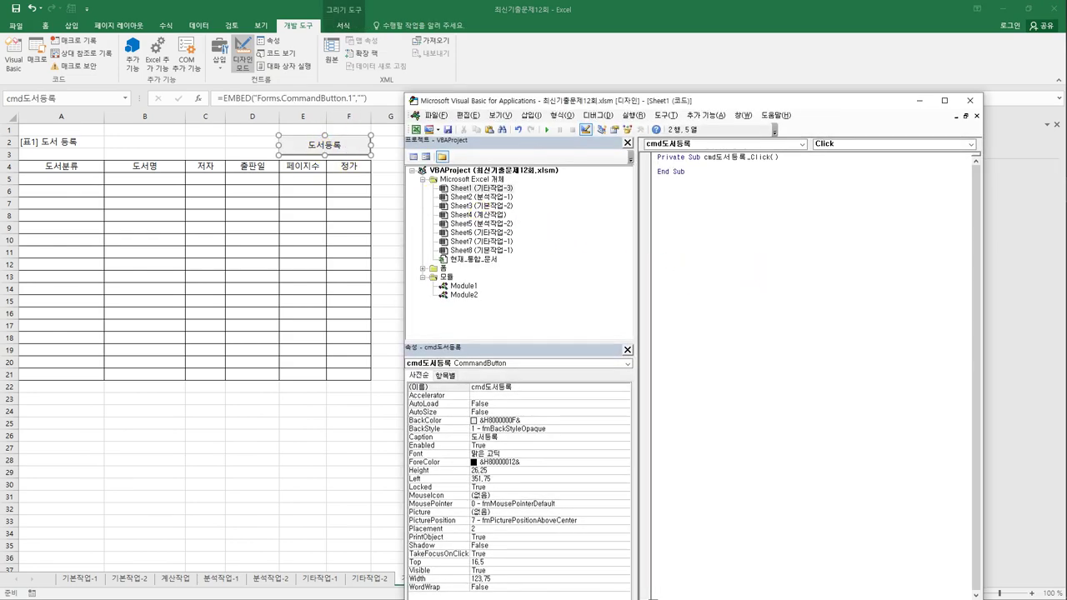
type("도서등록.Show")
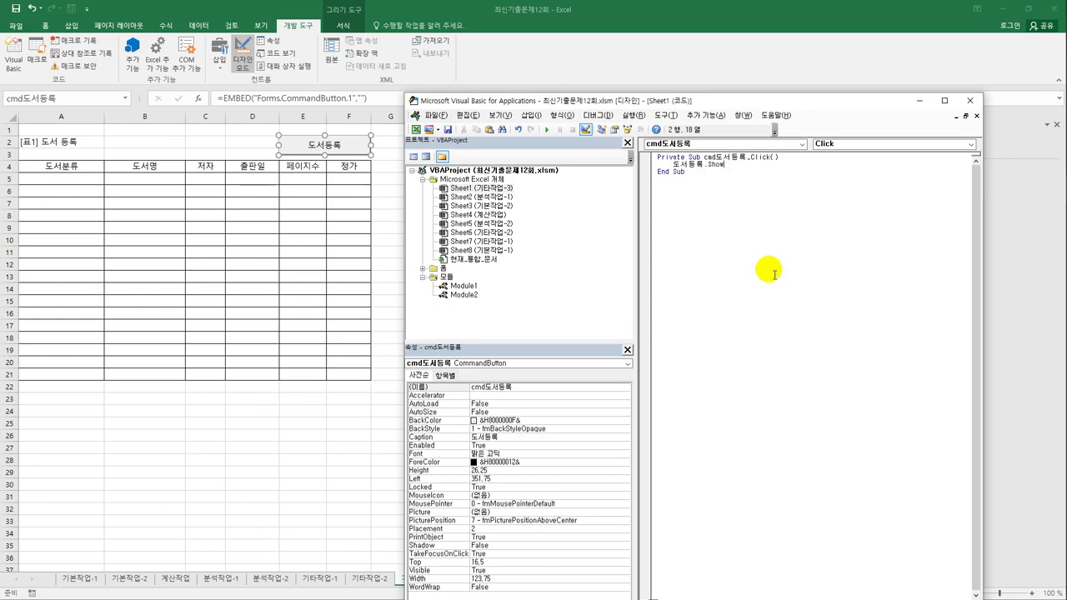
left_click(775, 275)
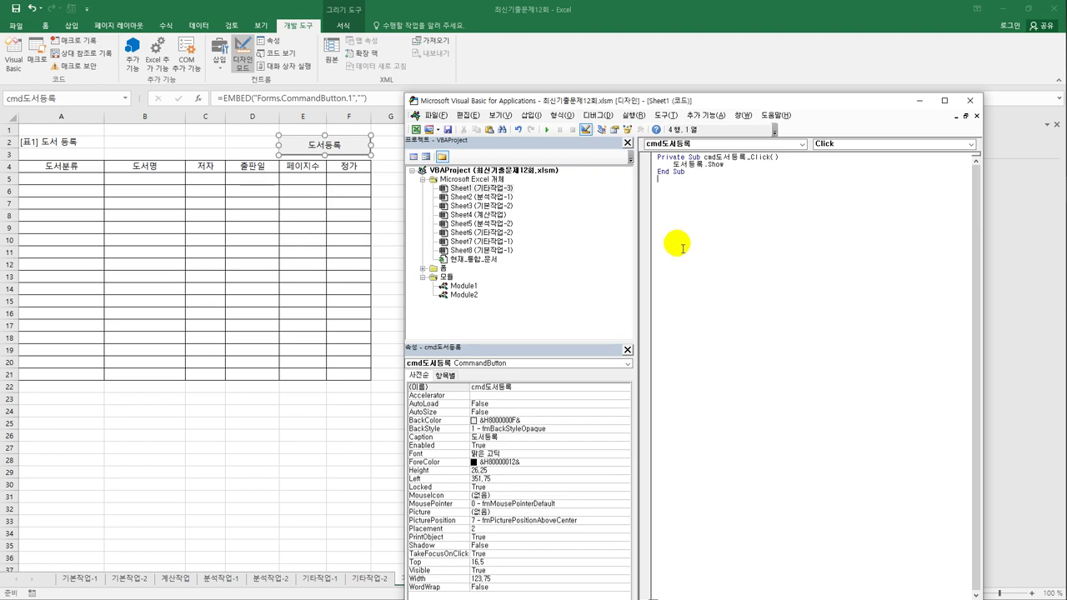
Step: Open the 도서등록 form's code and create its UserForm_Initialize procedure
double_click(432, 269)
left_click(455, 277)
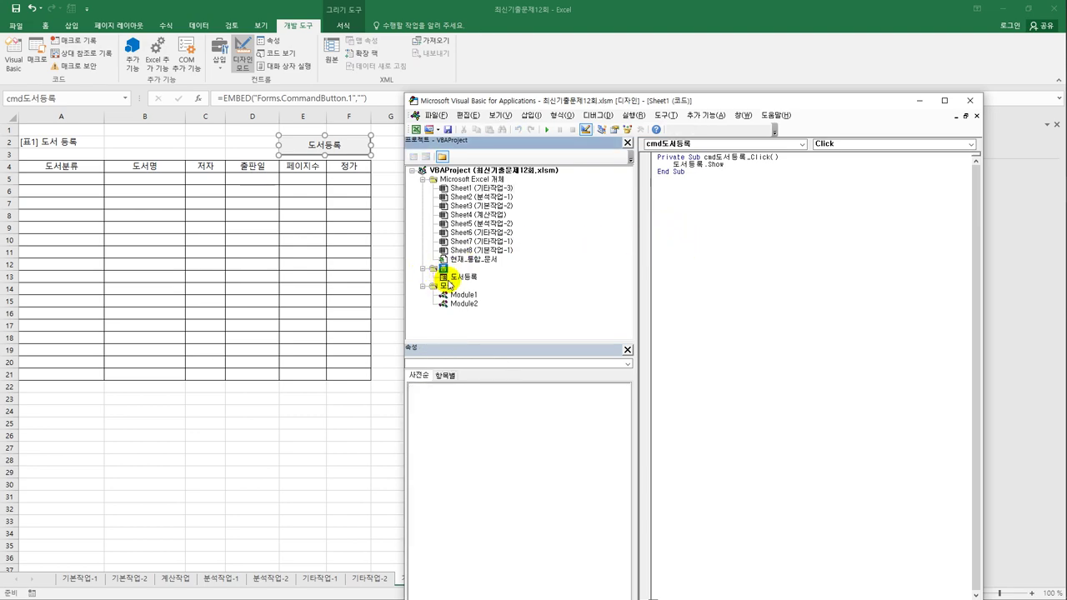
double_click(459, 278)
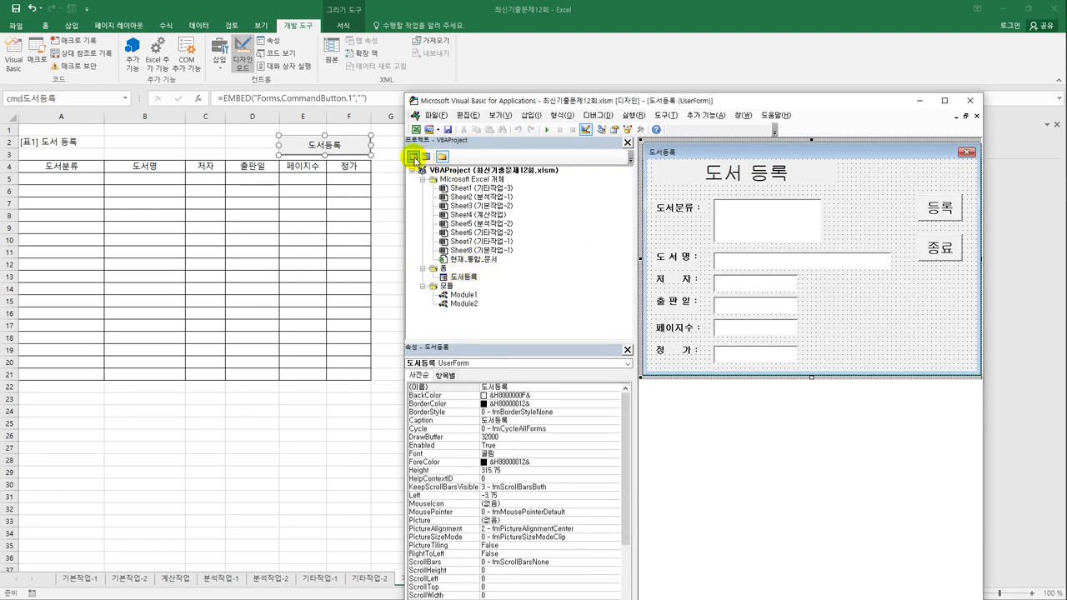
left_click(414, 158)
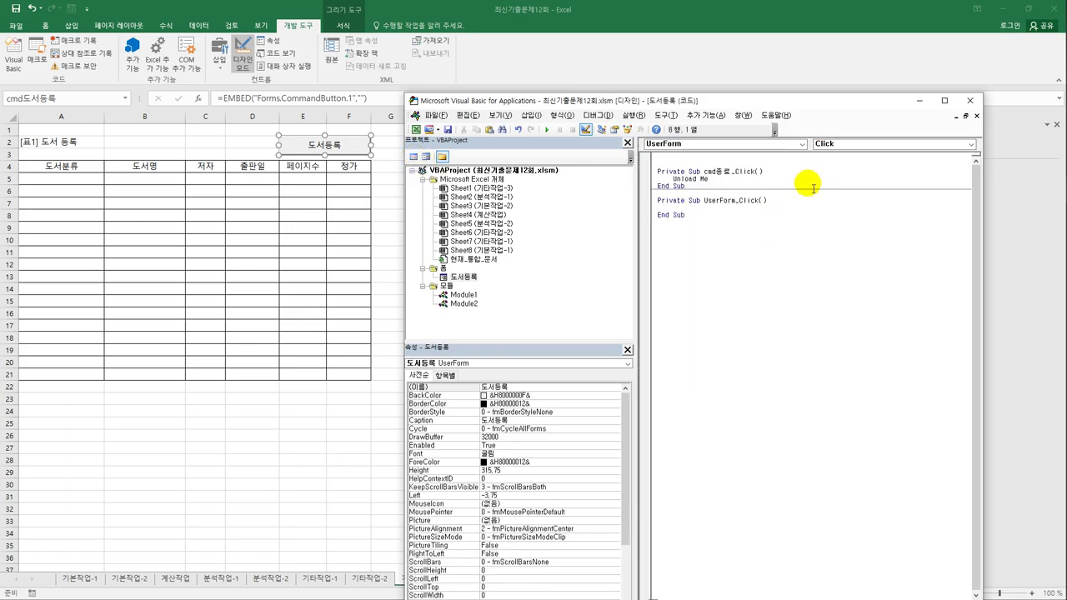
left_click(847, 145)
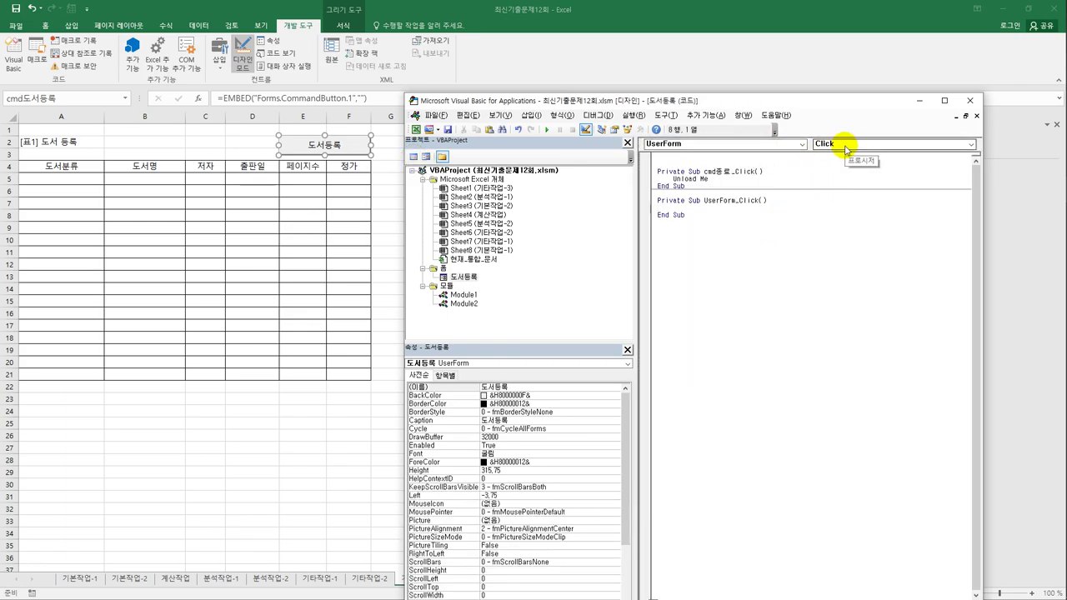
left_click(865, 206)
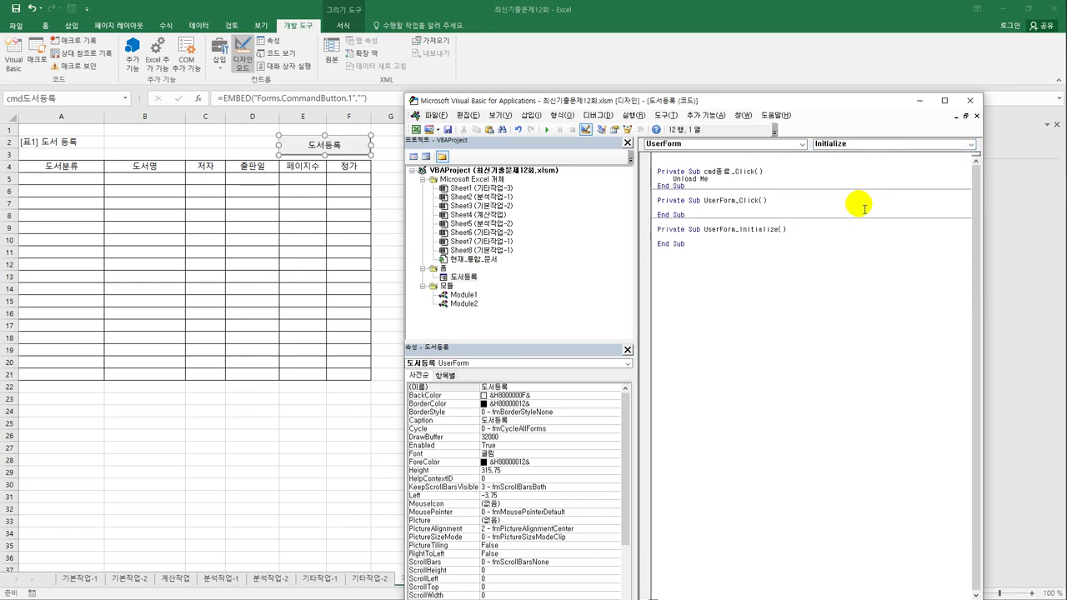
Step: In UserForm_Initialize, enter the statement lst도서분류.RowSource = "I5:I11"
key("Tab")
type("lst도서분류.row")
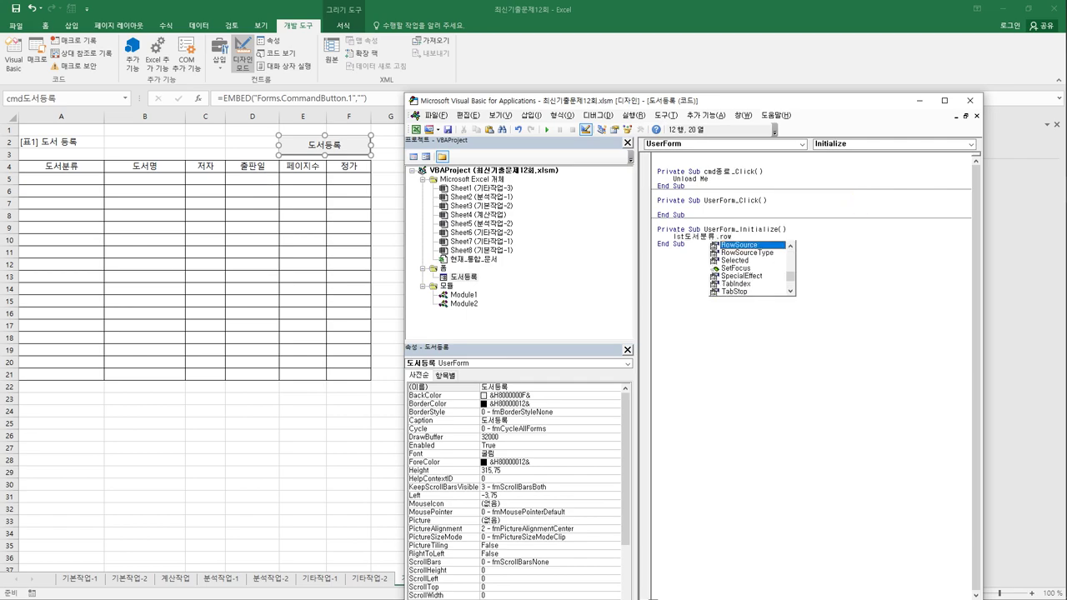
key("Tab")
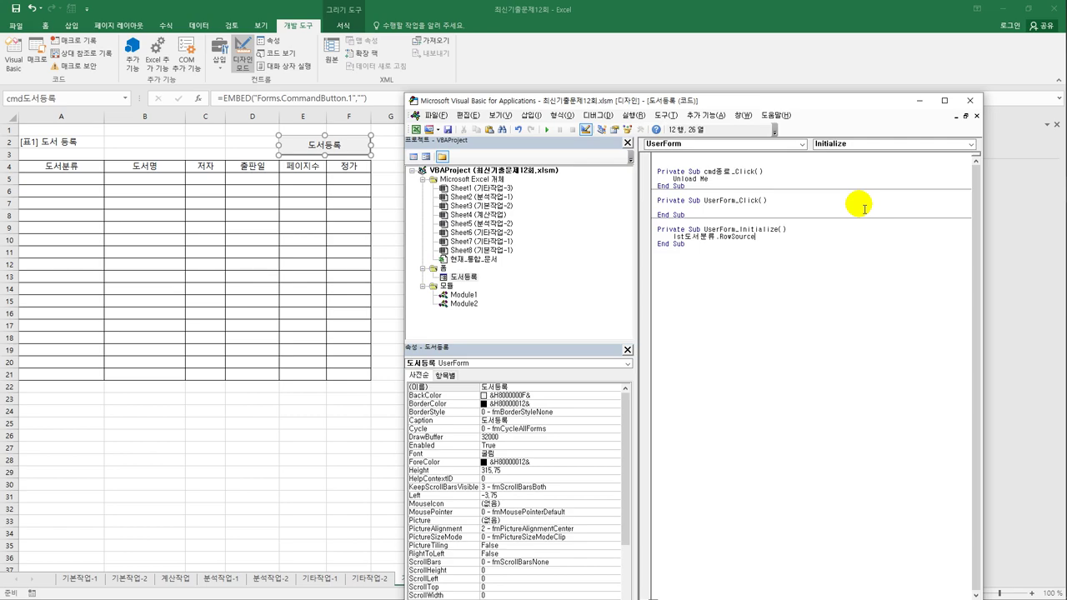
type("=\"I5:")
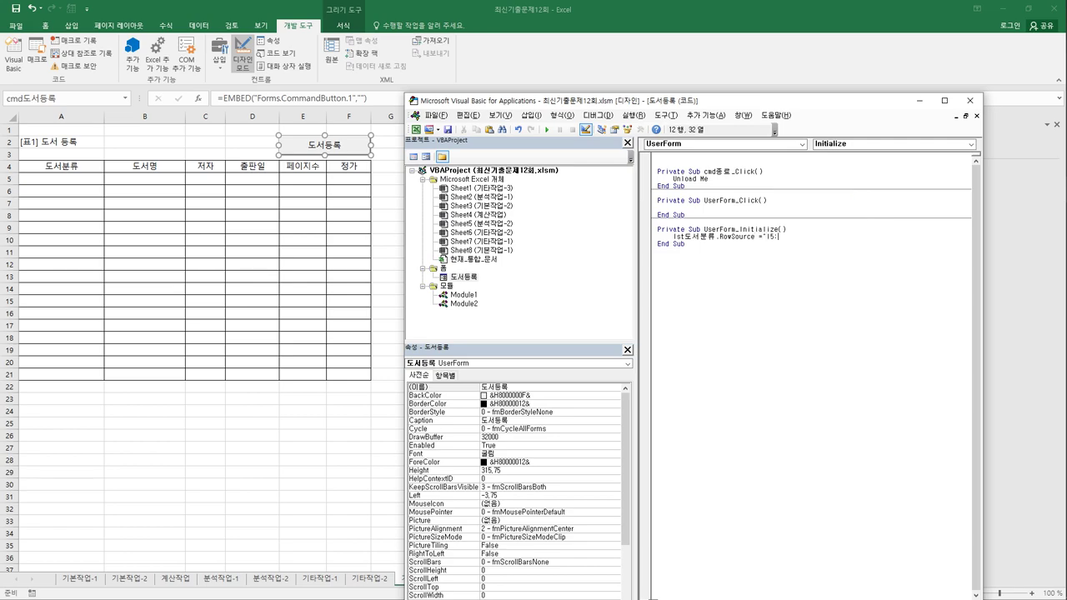
type("I11\"")
key("Down")
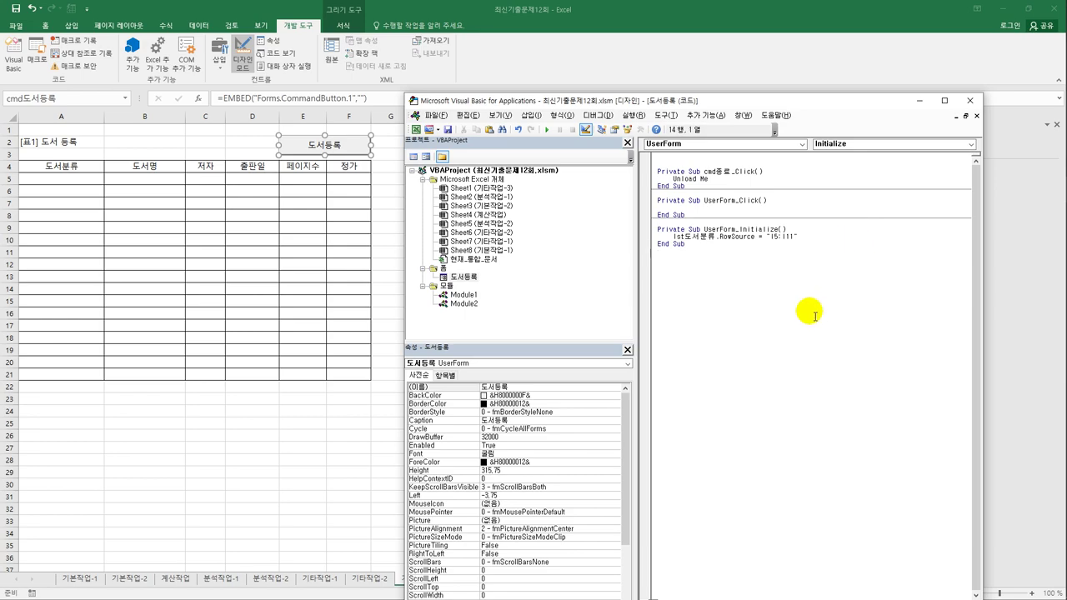
Step: Create the Click procedure for the 등록 button on the 도서등록 form
left_click(463, 279)
double_click(463, 279)
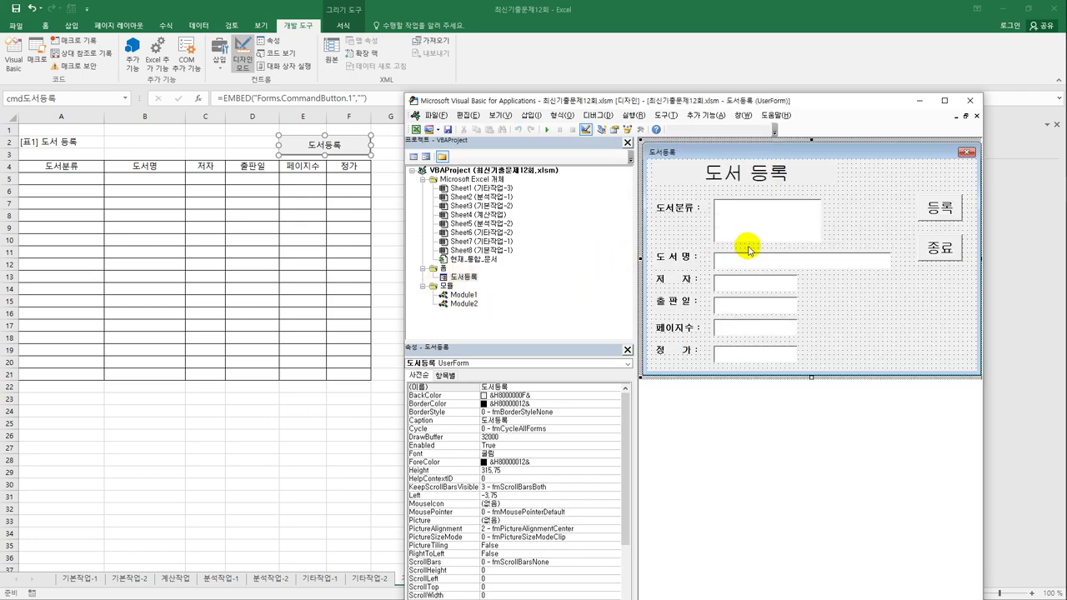
left_click(937, 212)
double_click(937, 212)
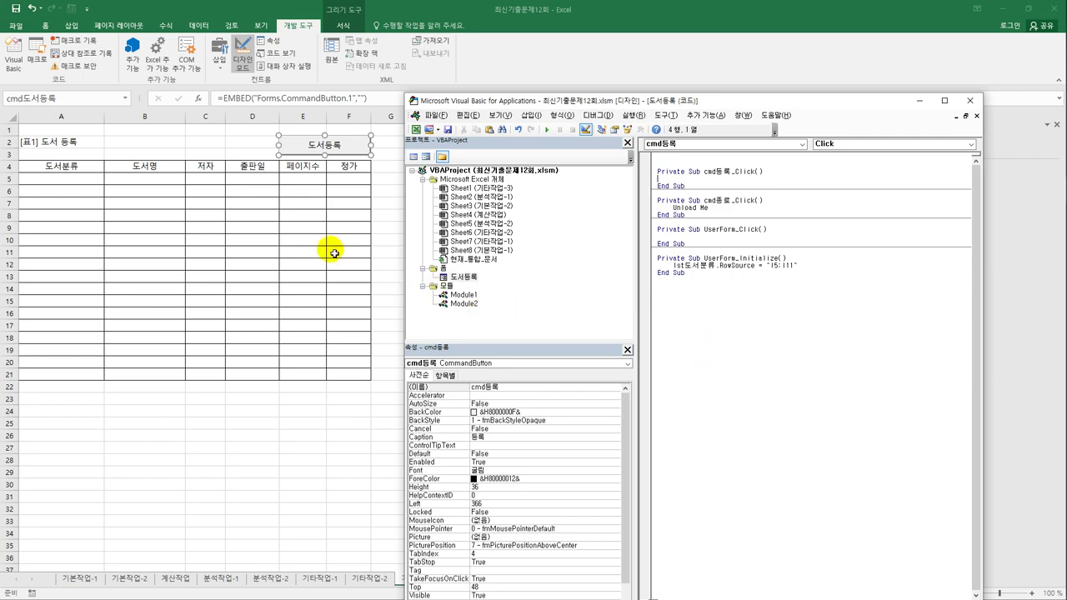
Step: In the 등록 button's Click procedure, enter the statement i = Range("A4").CurrentRegion.Rows.Count + 4
left_click(105, 171)
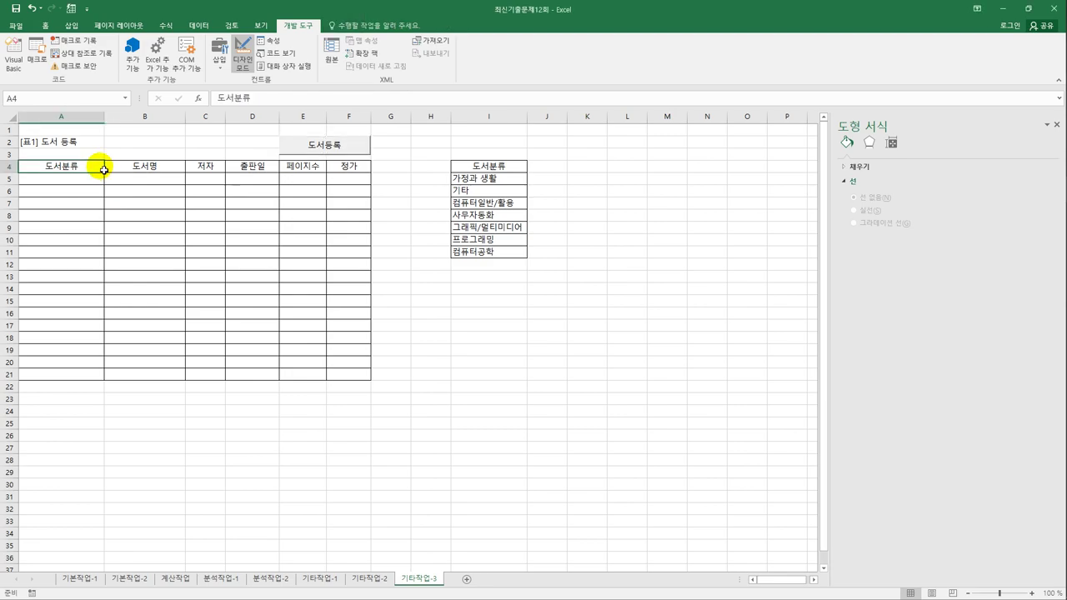
left_click(13, 46)
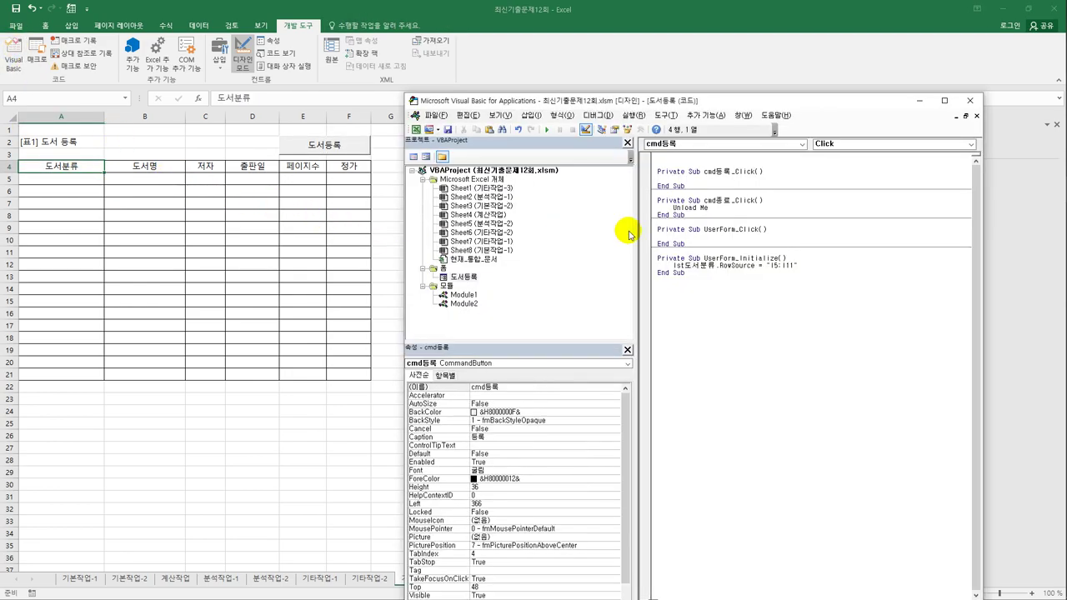
key("Tab")
type("l =")
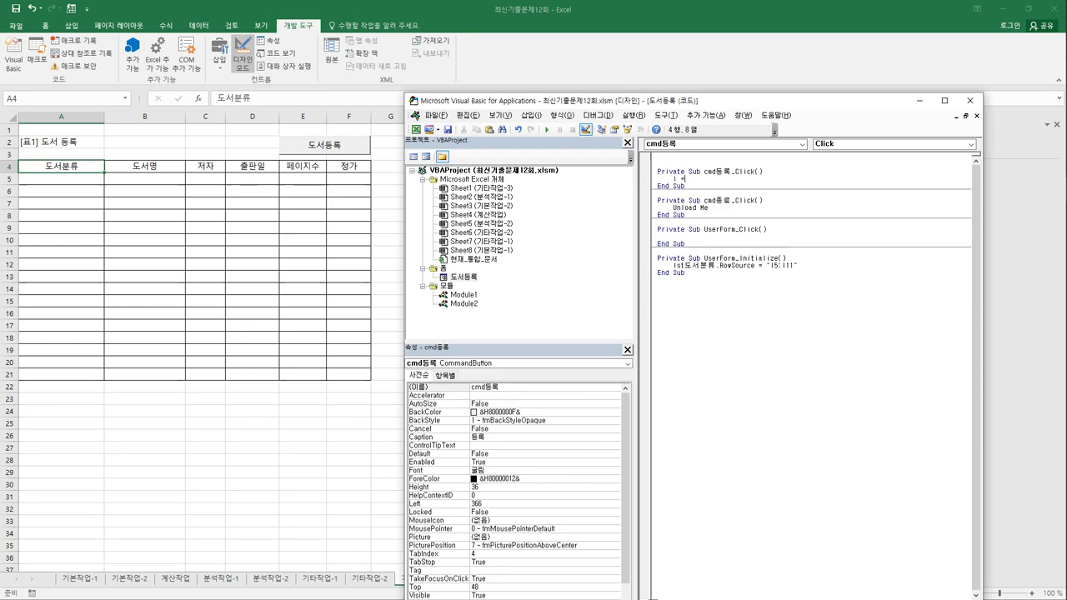
type("range(\"A4\").cu")
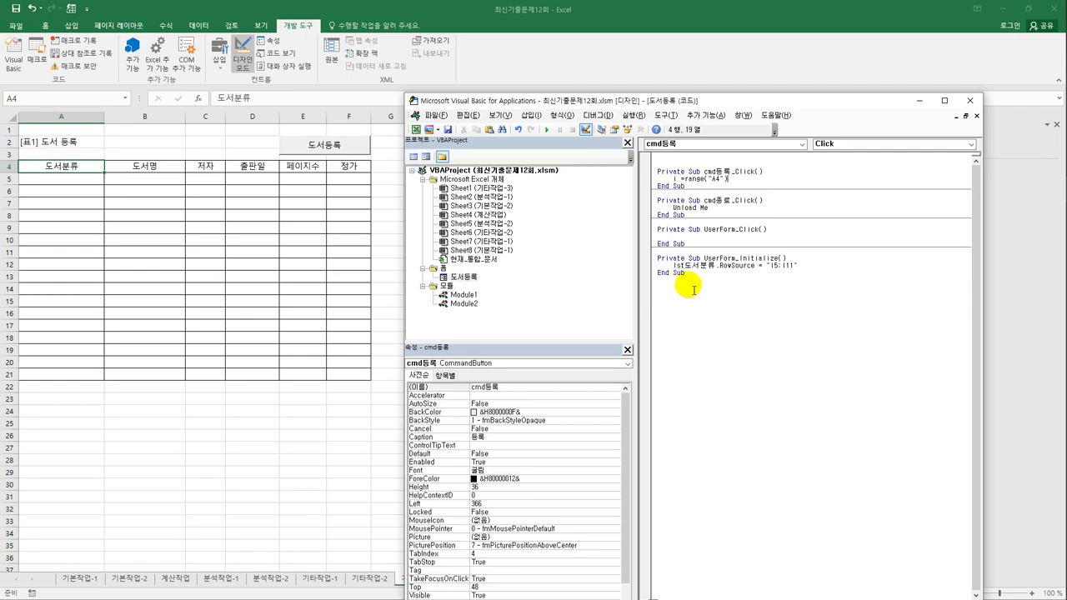
key("Tab")
type(".Rows.")
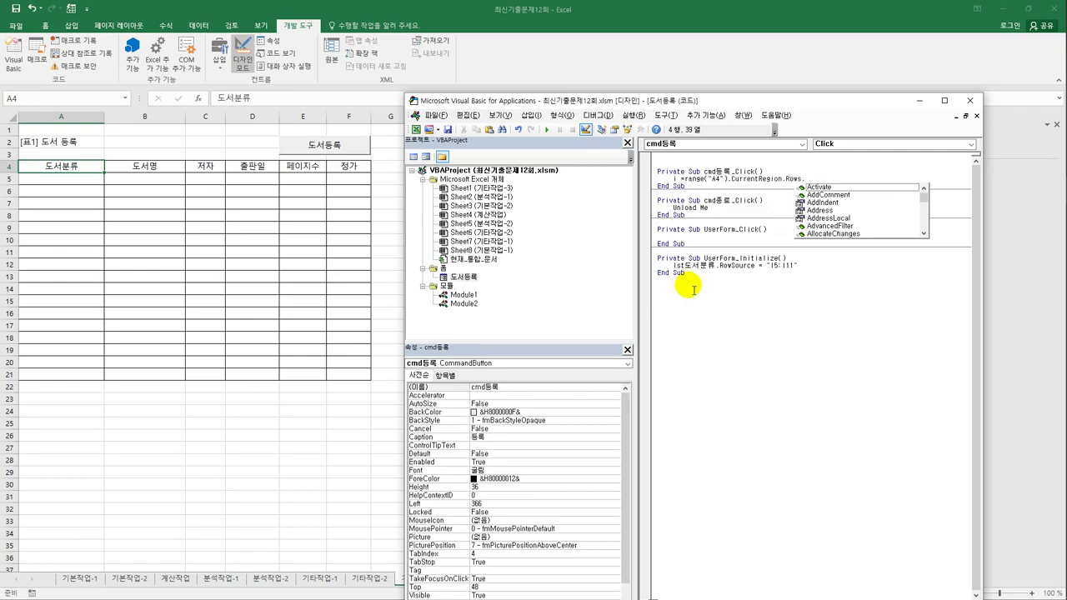
type("Count")
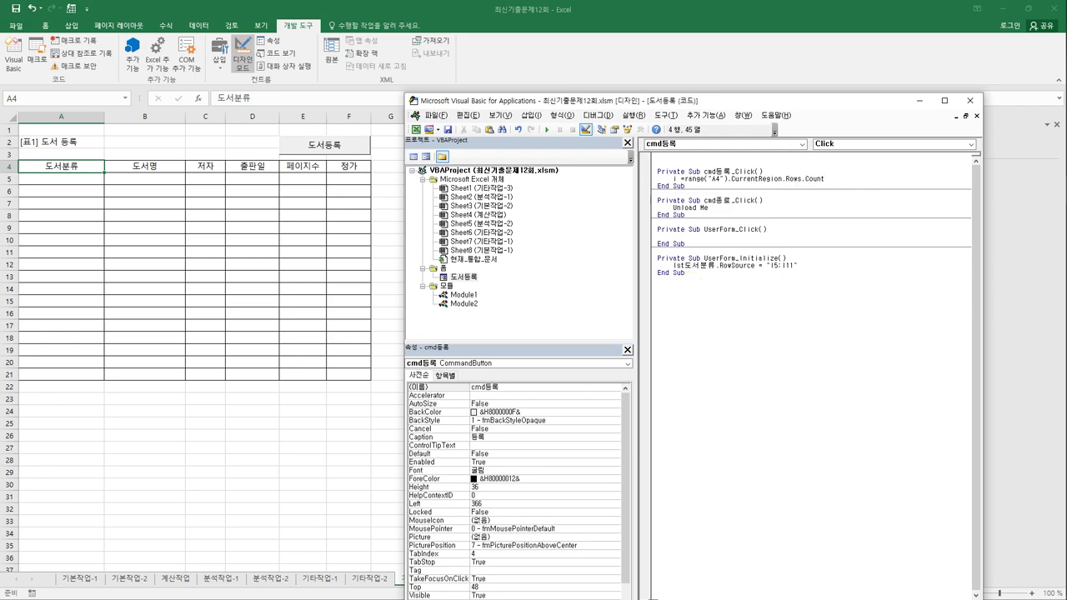
type("+ 4")
key("Return")
key("Return")
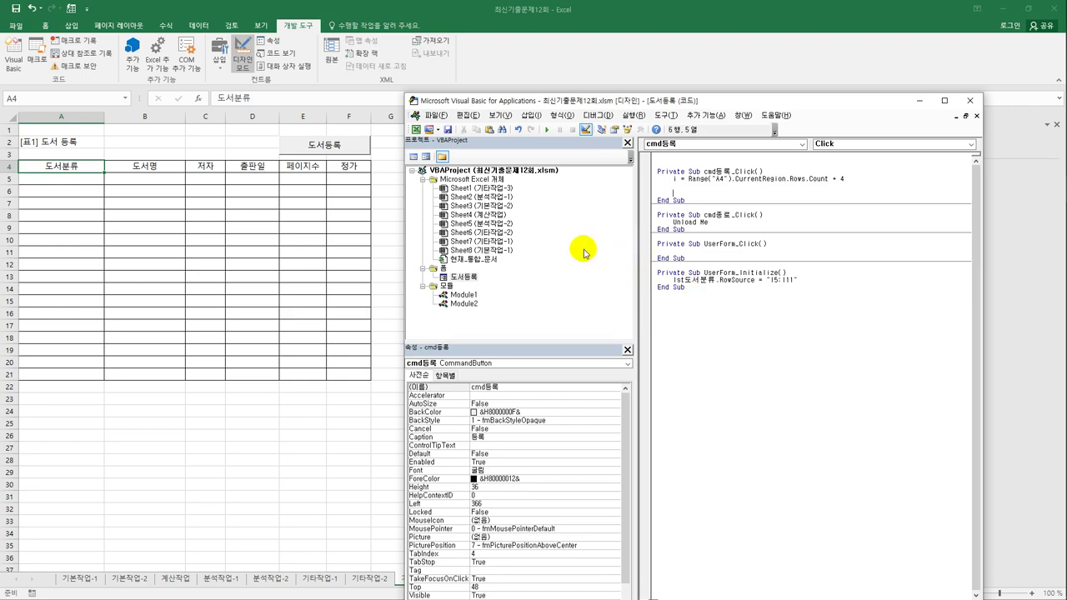
Step: Turn off design mode, run the 도서등록 form to examine its 도서분류 list and 등록 button, and close the form
left_click(241, 65)
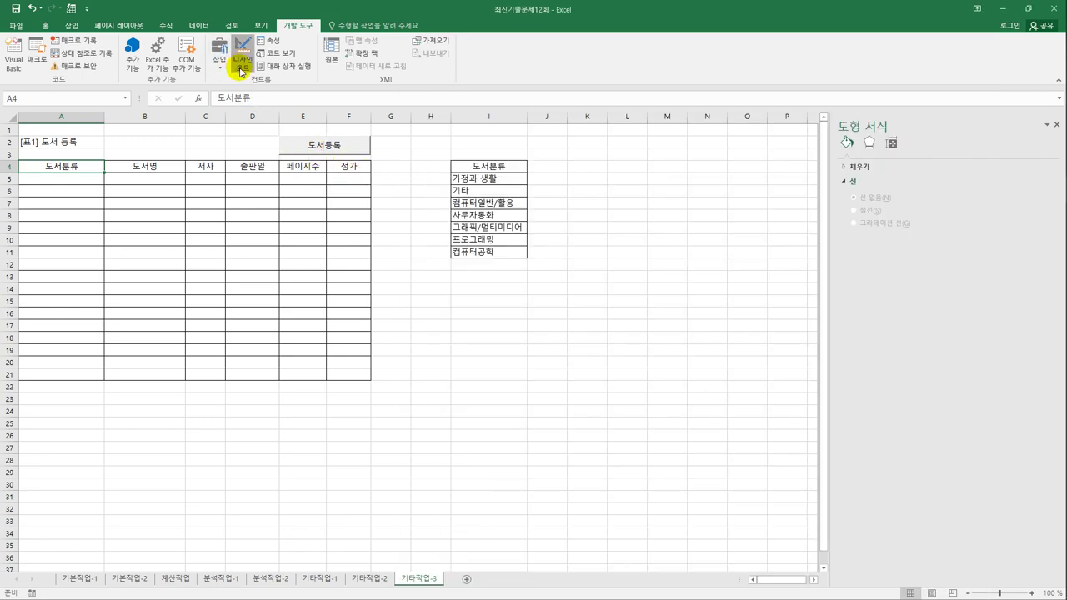
left_click(347, 147)
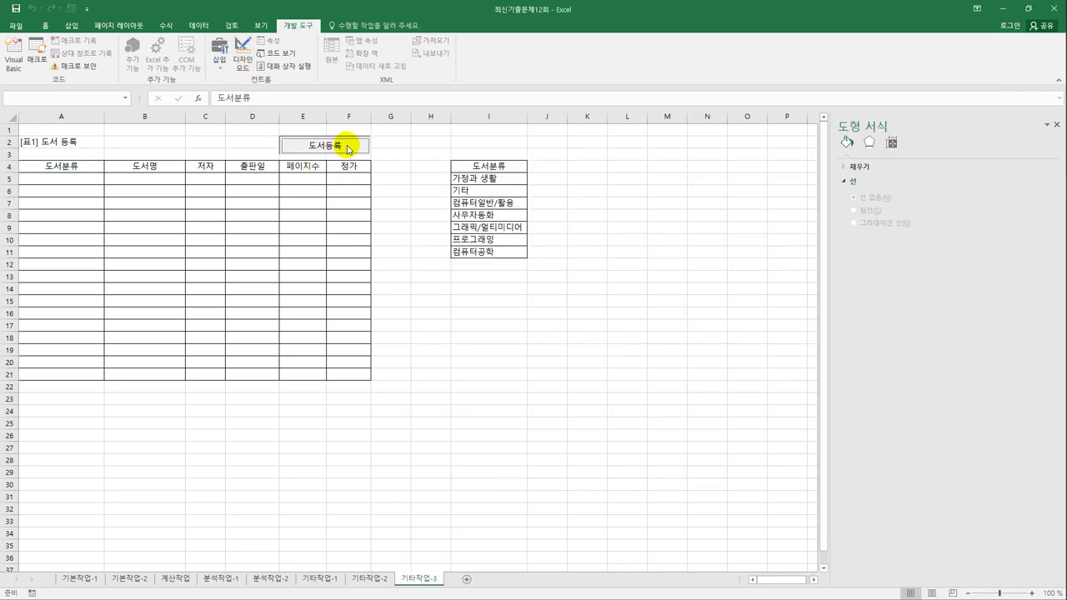
left_click(493, 248)
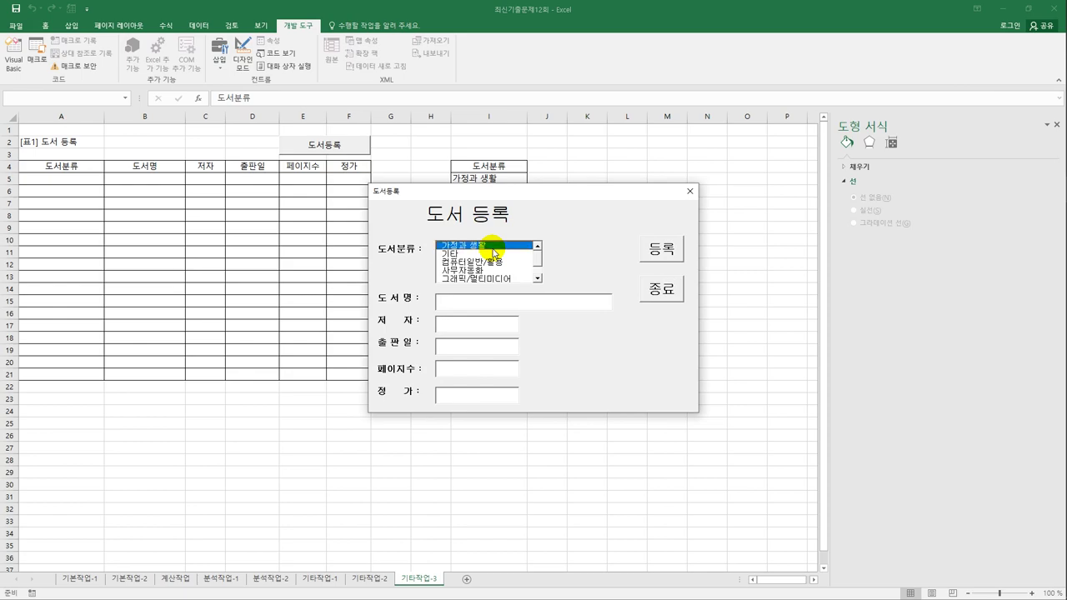
left_click_drag(521, 195, 683, 161)
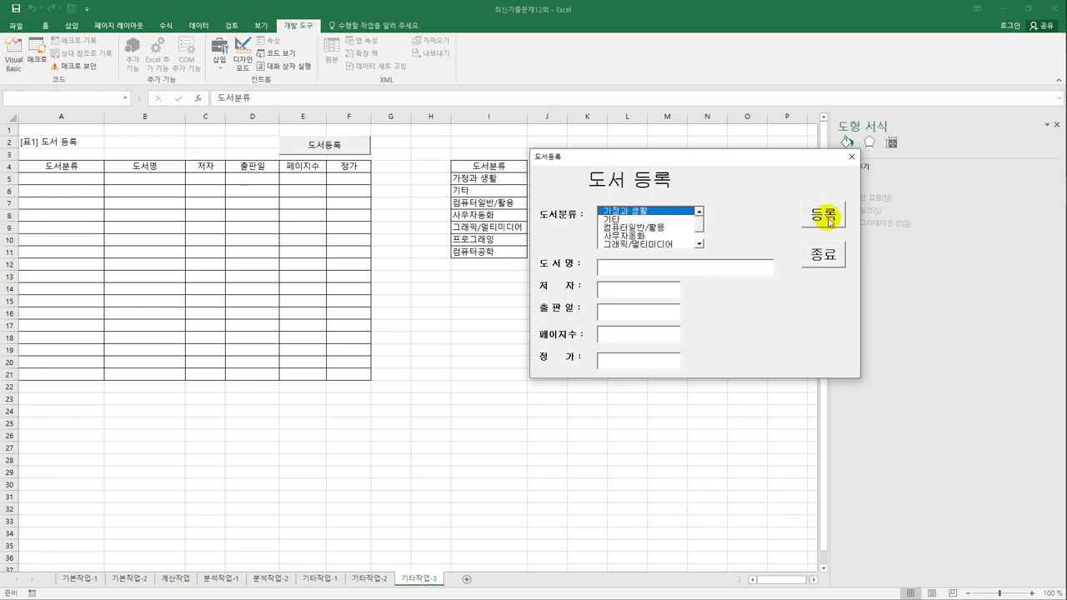
left_click(850, 157)
Step: Reopen the 등록 button's Click procedure and add the statement iRow = lst도서분류.ListIndex + 5
left_click(12, 58)
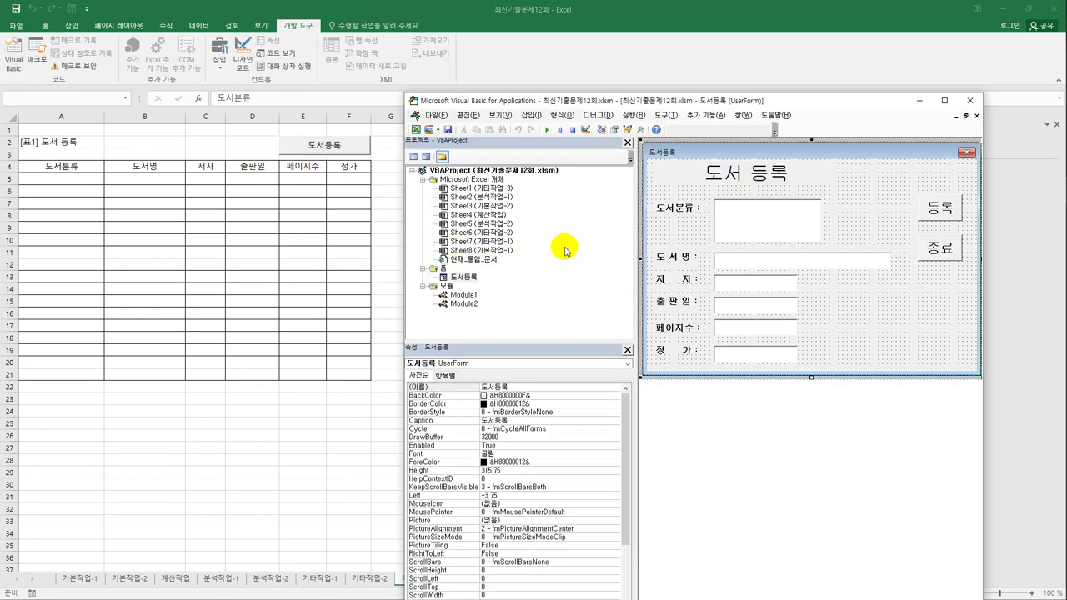
double_click(938, 213)
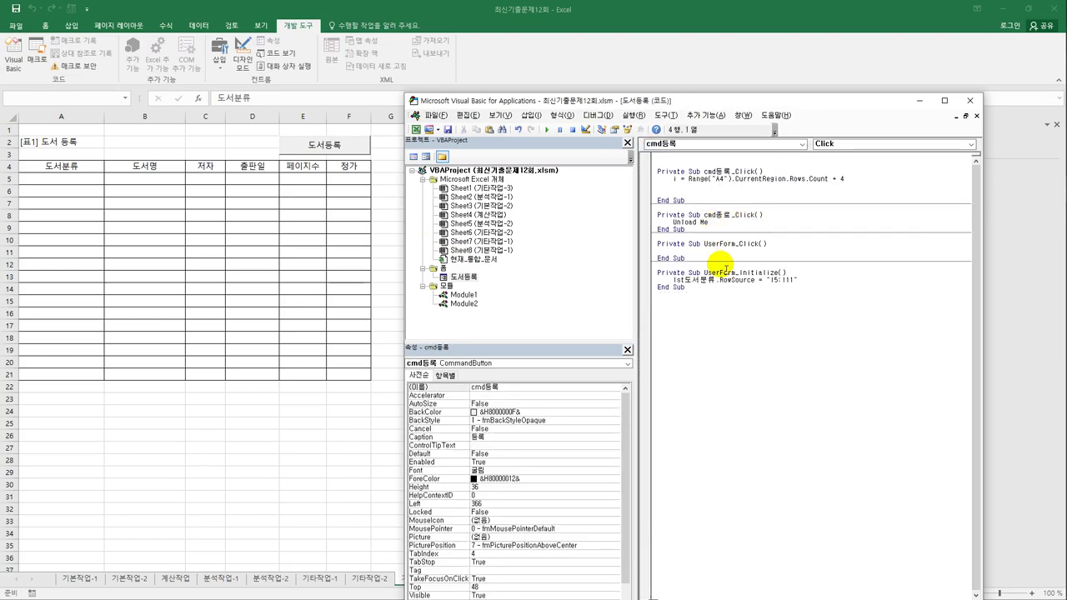
key("Return")
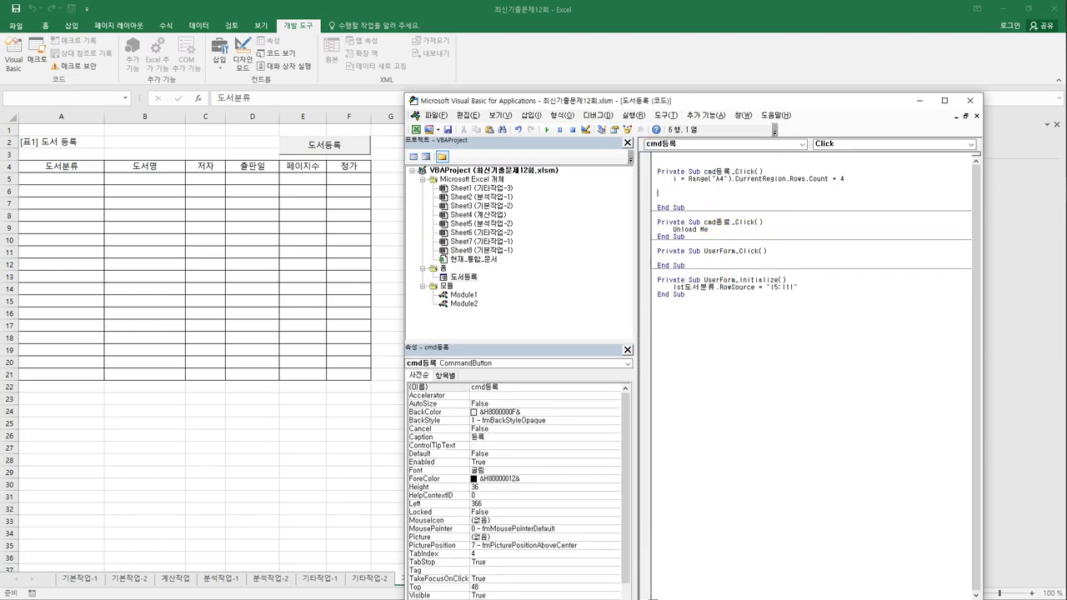
type("iRow = lst도서분류.")
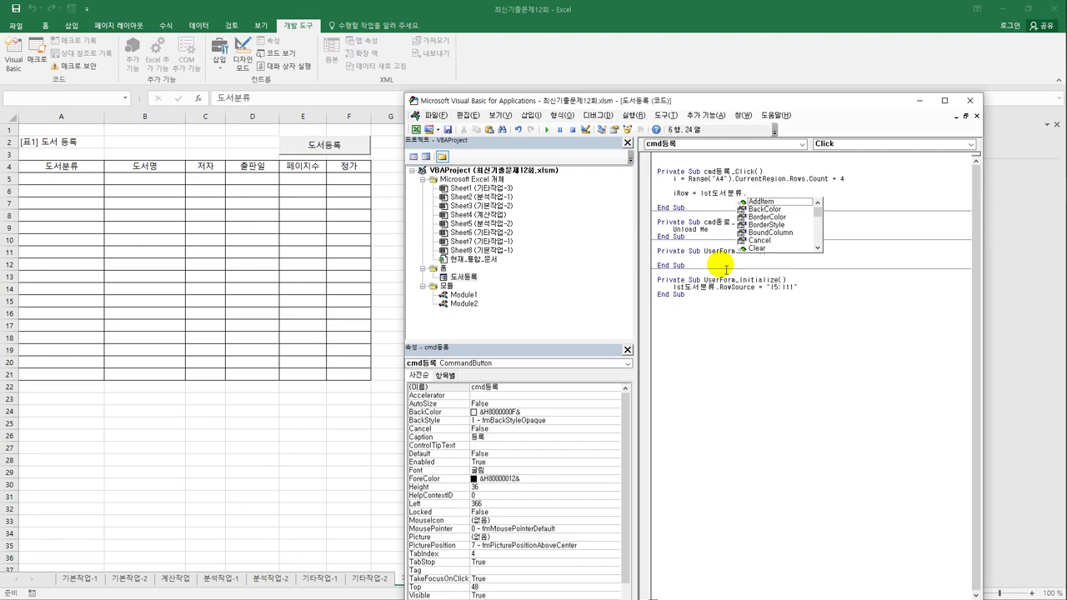
type("listin")
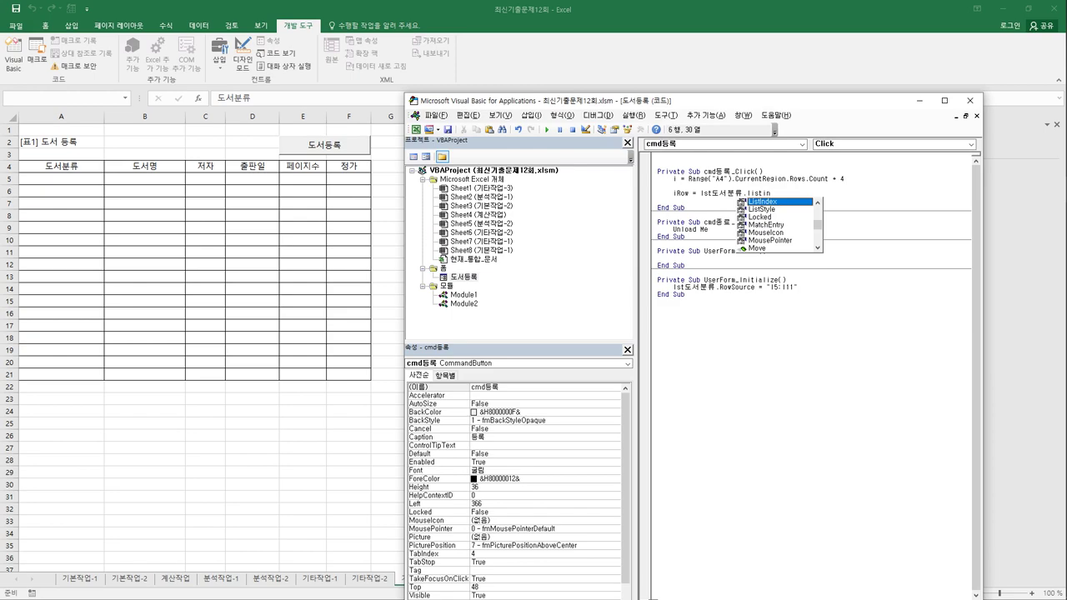
type(" + 5")
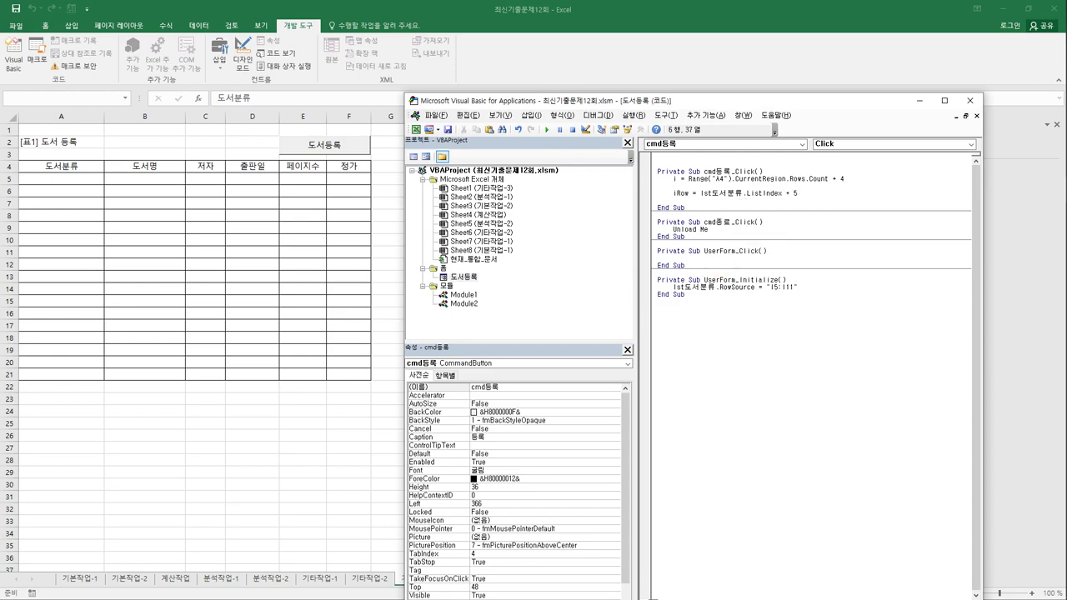
key("Return")
key("Return")
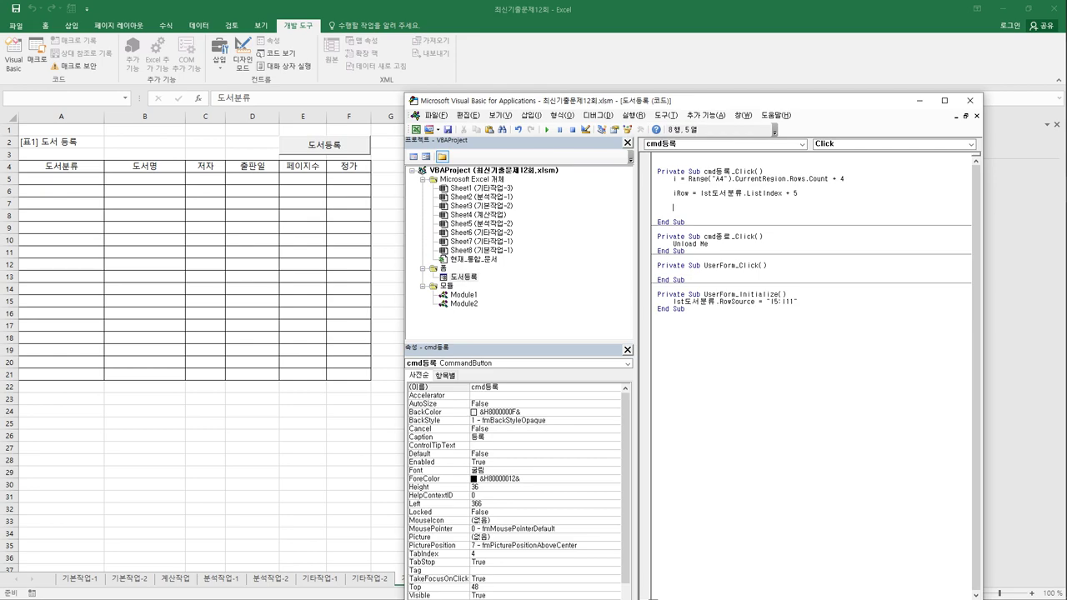
Step: Below the iRow statement, add the statement Cells(i, 1) = lst도서분류
type("cells(i,1) = lst도서분류")
key("Return")
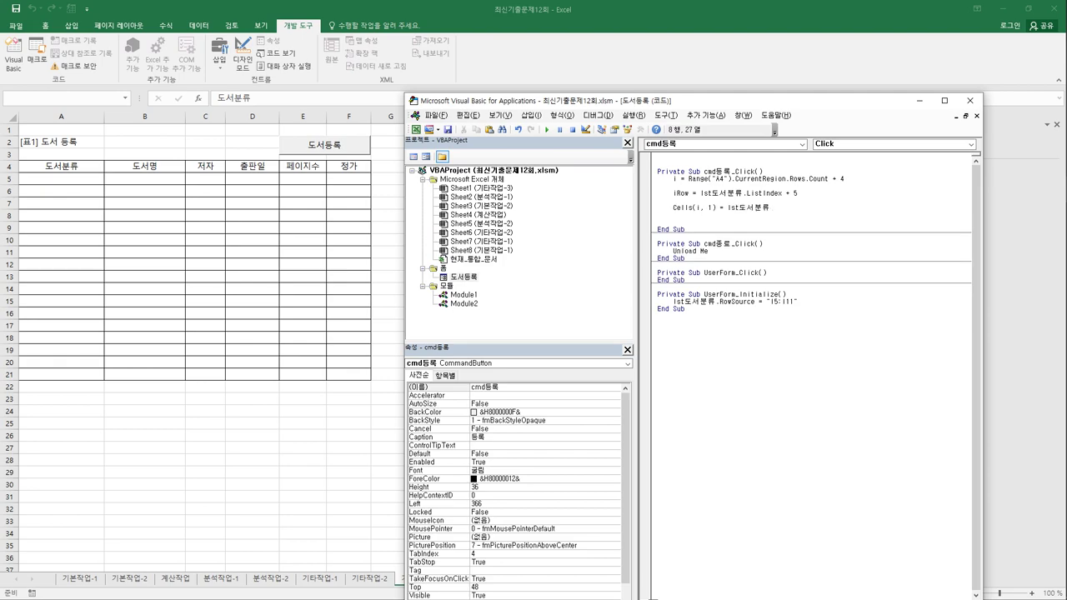
key("Return")
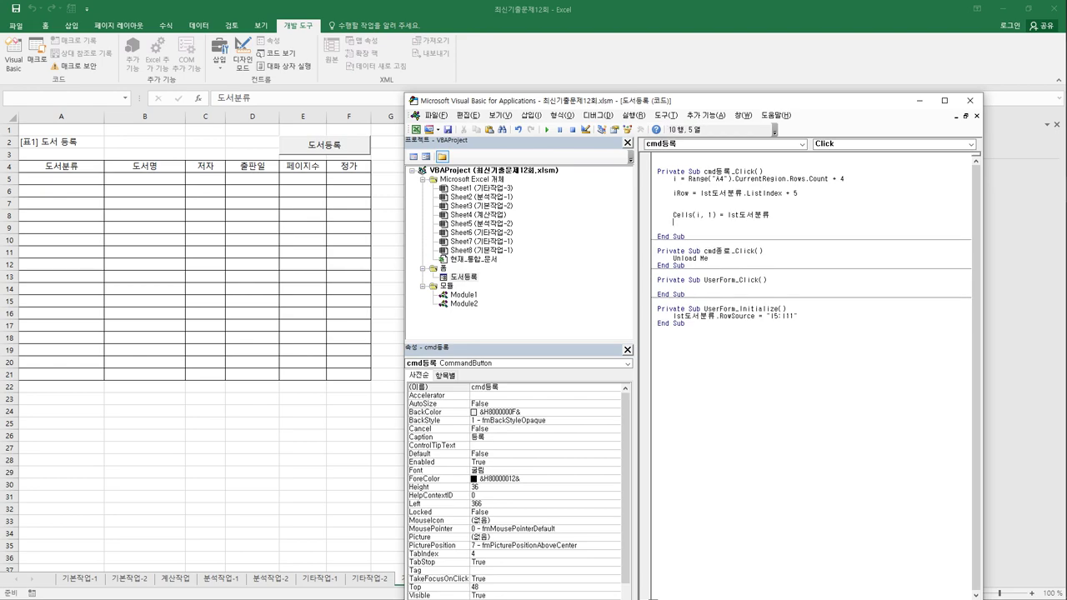
Step: Duplicate the Cells(i, 1) = lst도서분류 statement five times below the original
key("shift+End")
key("ctrl+c")
key("Down")
key("ctrl+v")
key("Return")
key("ctrl+v")
key("Return")
key("ctrl+v")
key("Return")
key("ctrl+v")
key("Return")
key("ctrl+v")
key("Return")
Step: Renumber the column index in the five copied Cells statements as 2, 3, 4, 5 and 6
left_click(675, 222)
left_click(710, 222)
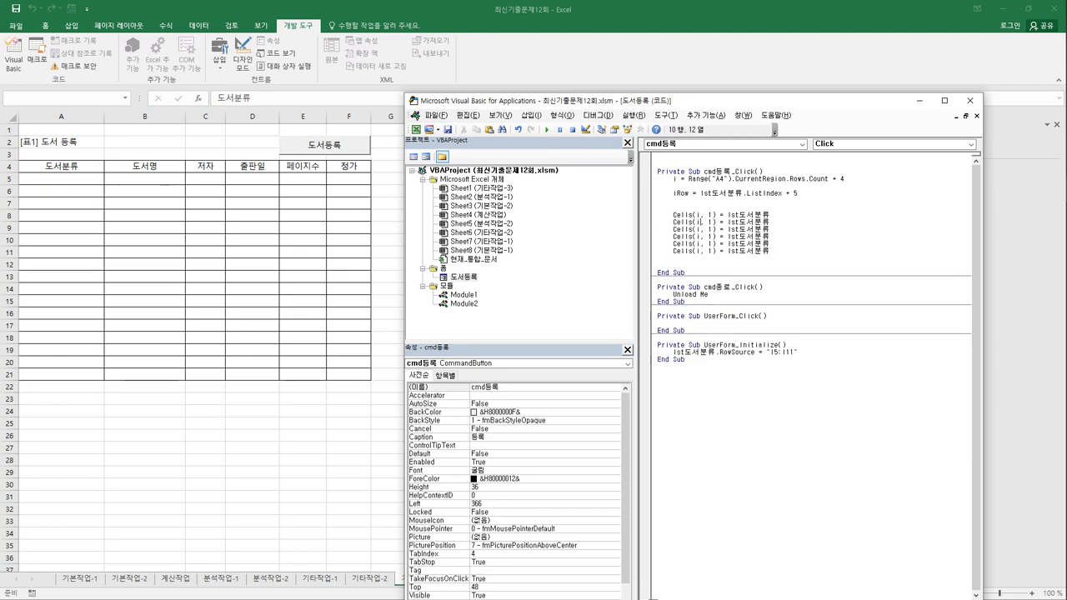
key("Delete")
type("2")
key("Down")
key("BackSpace")
type("3")
key("Down")
key("BackSpace")
type("4")
key("Down")
key("BackSpace")
type("5")
left_click(715, 250)
key("Delete")
type("6")
Step: Assign txt도서명, txt저자 and txt출판일 to the Cells statements for columns 2, 3 and 4
key("Up")
key("Up")
key("shift+End")
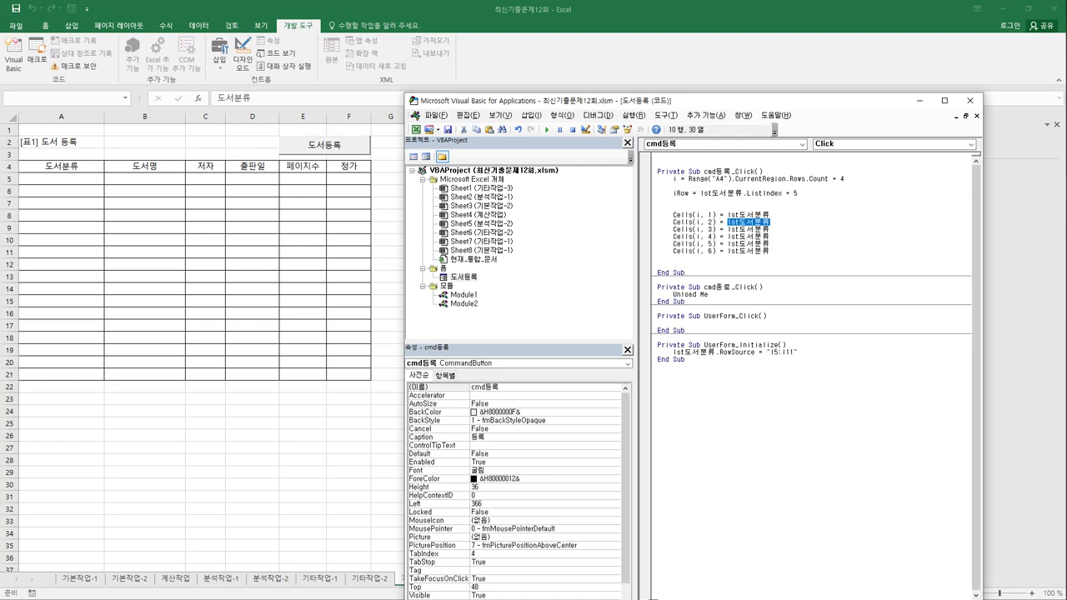
type("txt도서명")
key("Left")
key("Left")
key("shift+End")
key("Delete")
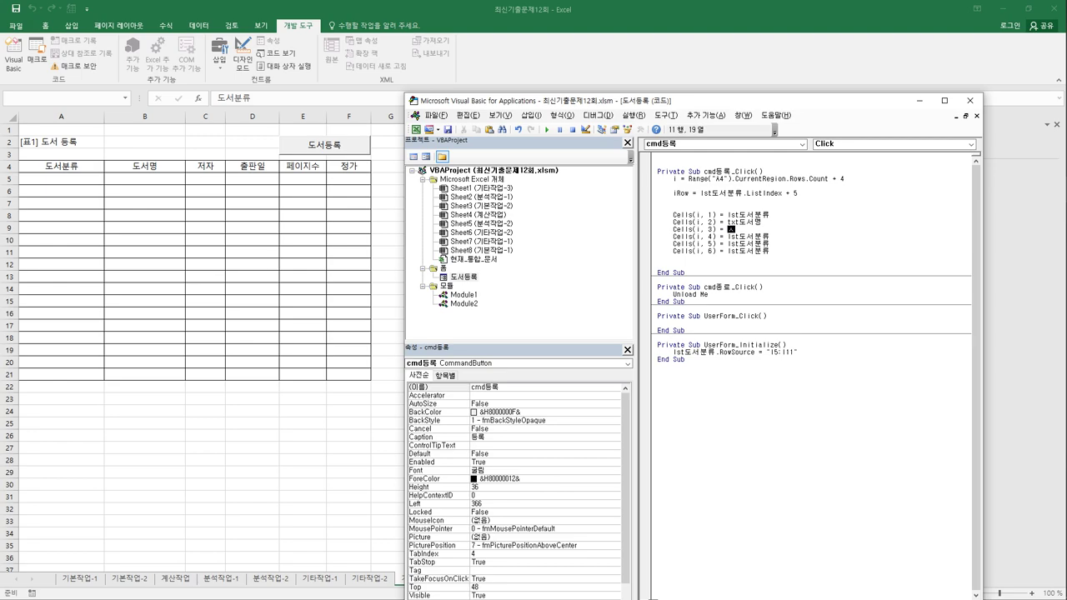
type("txt저자")
left_click(727, 237)
key("shift+End")
key("Delete")
type("txt출판일")
Step: Set the Cells(i, 5) statement's assigned value to txt페이지수.Value
left_click(674, 243)
left_click_drag(772, 244, 727, 244)
type("txt")
type("페")
type("이지수")
type(".")
type("ㅍ")
key("BackSpace")
type("v")
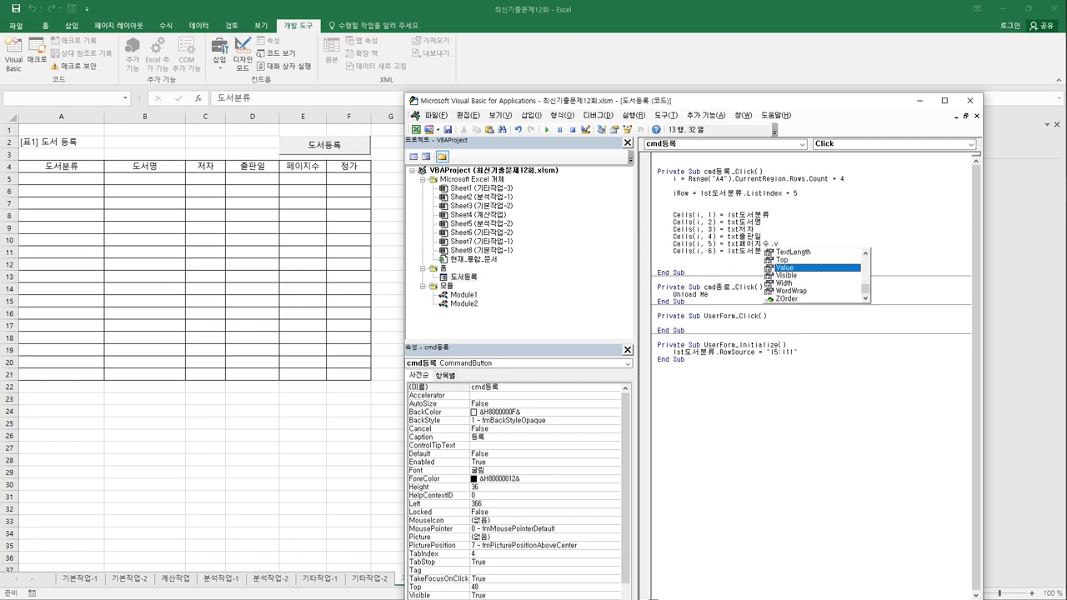
key("Escape")
type("alue")
Step: Replace the value assigned to Cells(i, 6) with Format(txt정가, "#,###")
key("shift+Left")
key("shift+Left")
key("shift+Left")
key("shift+Left")
key("shift+Left")
key("shift+Left")
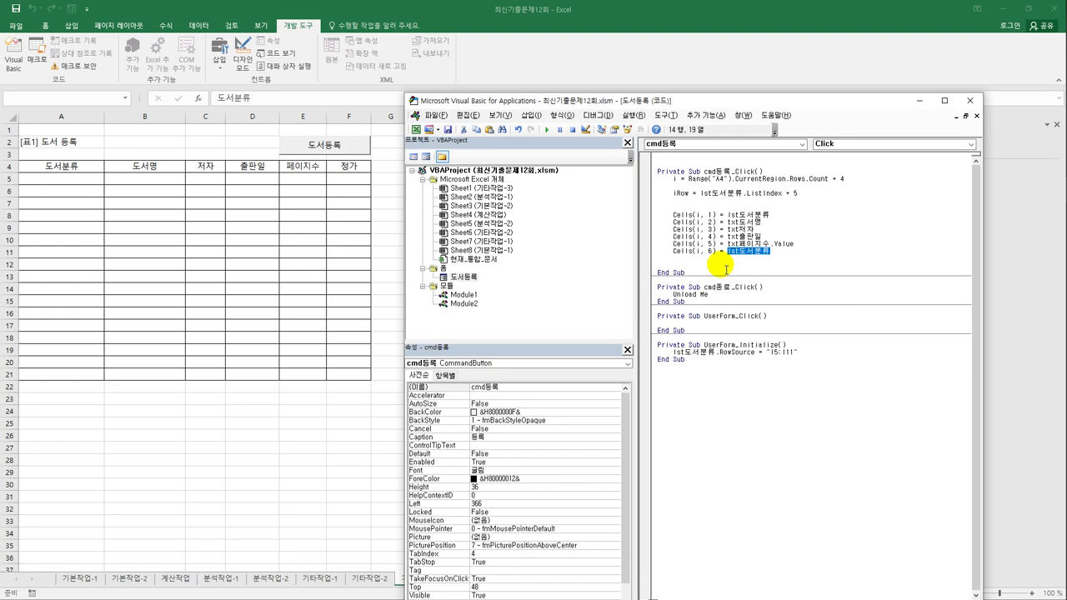
type("format")
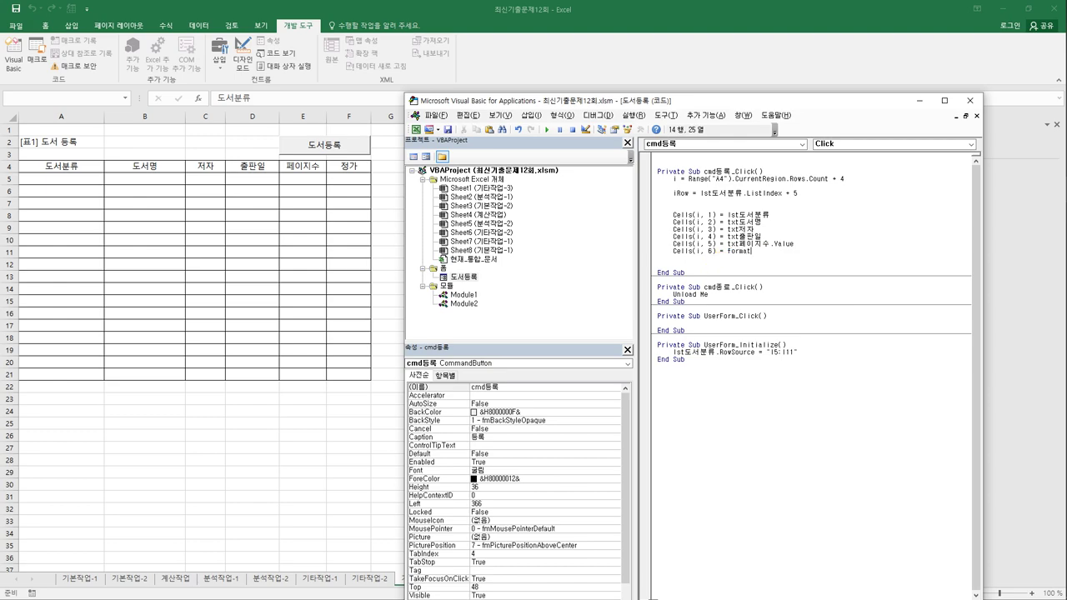
type("(txt")
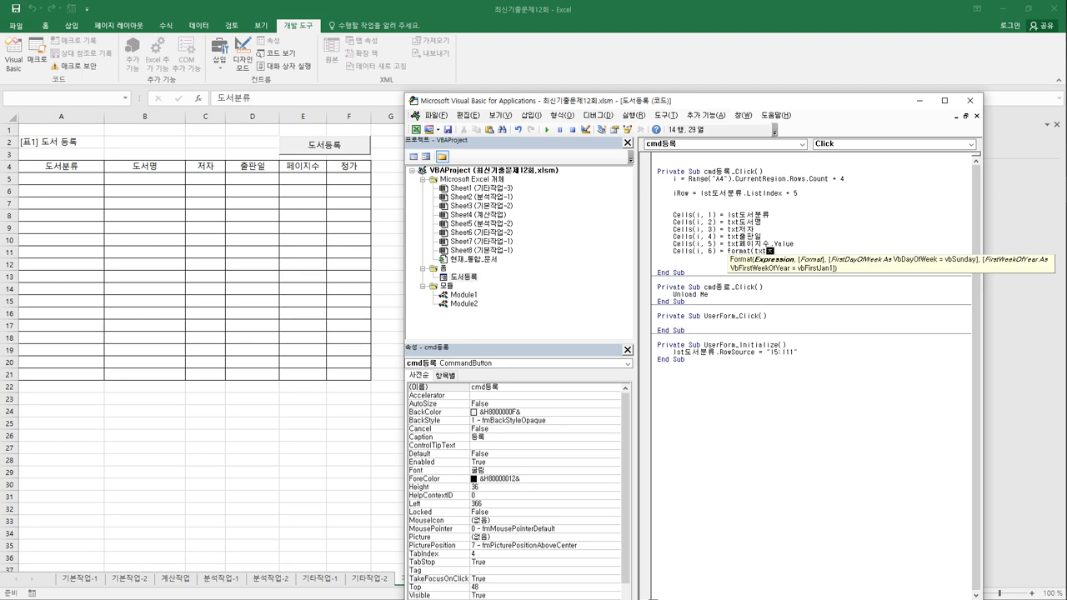
type("정가,\"#,###")
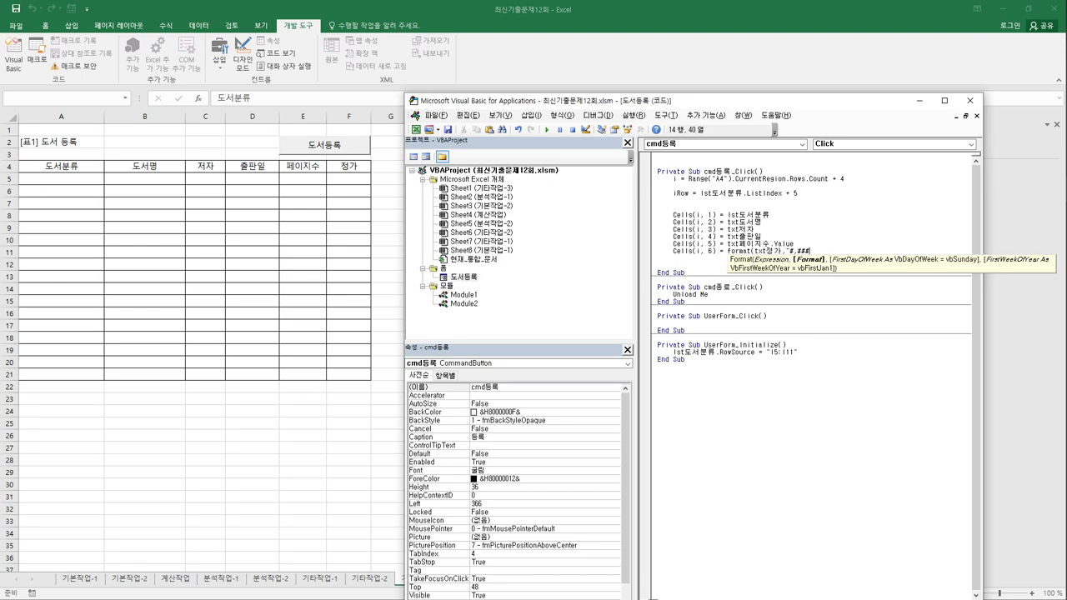
type("\")")
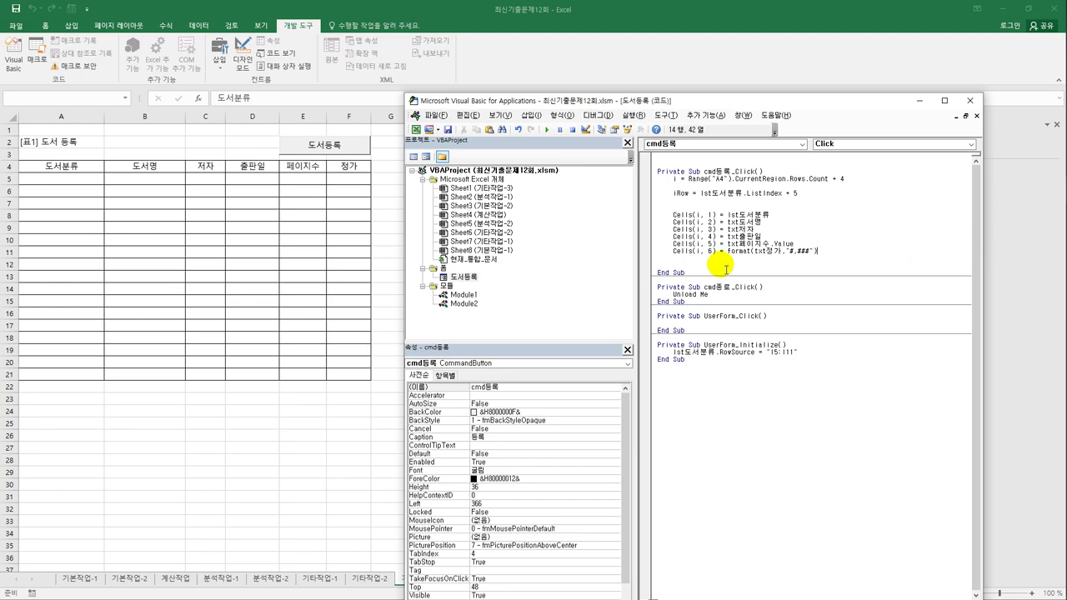
key("Return")
Step: Between the iRow statement and the Cells statements, start an If block with the line If IsNull(lst도서분류.Value) Then
key("Up")
key("Up")
key("Up")
key("End")
key("Up")
key("Up")
key("Up")
key("Return")
type("if ")
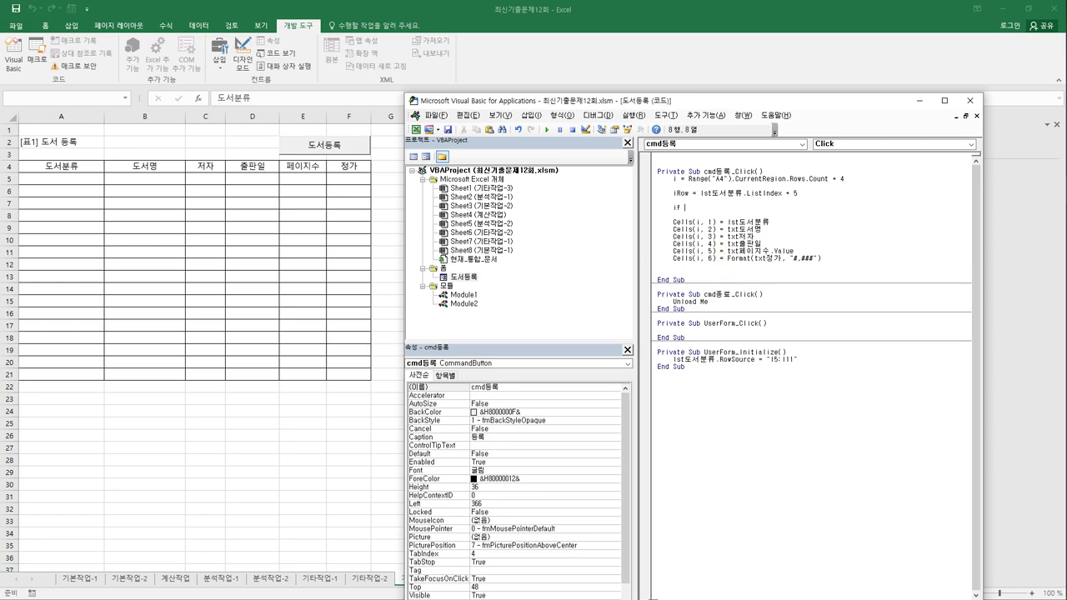
type("isnull(")
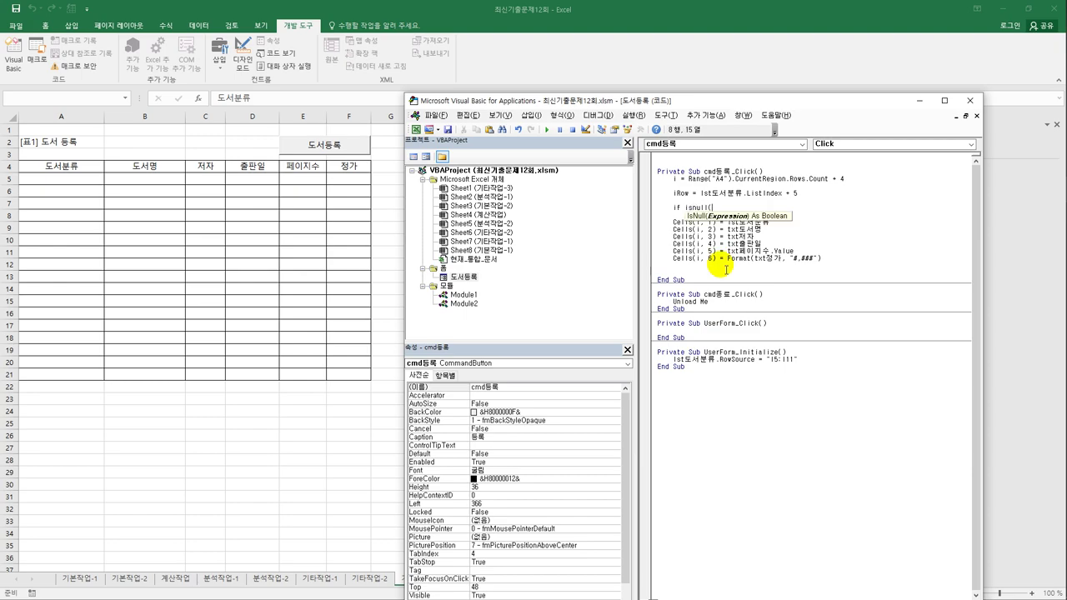
type("lst도서분류.")
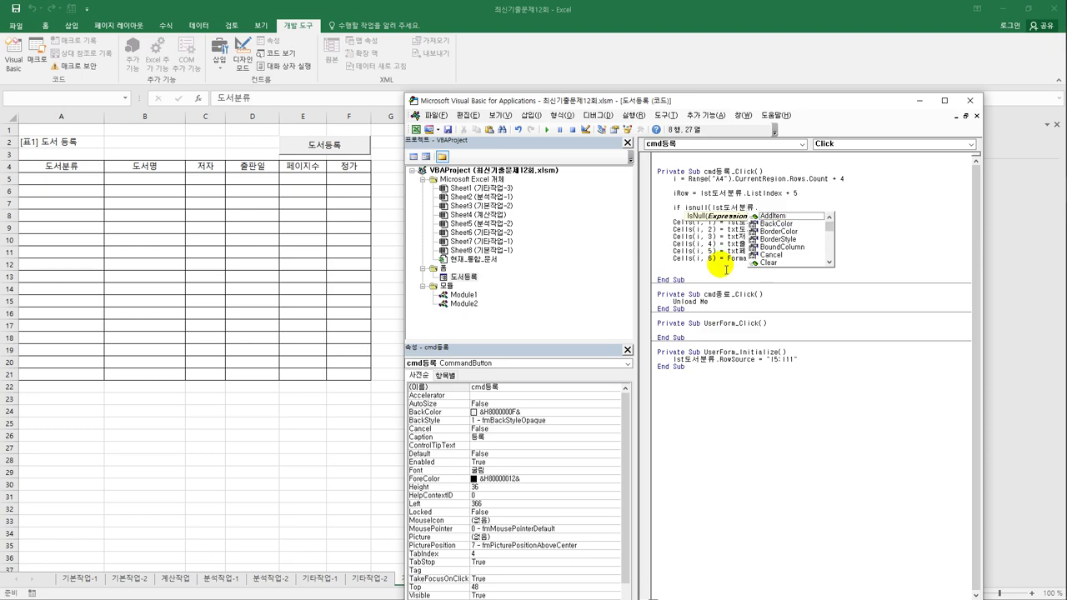
type("a")
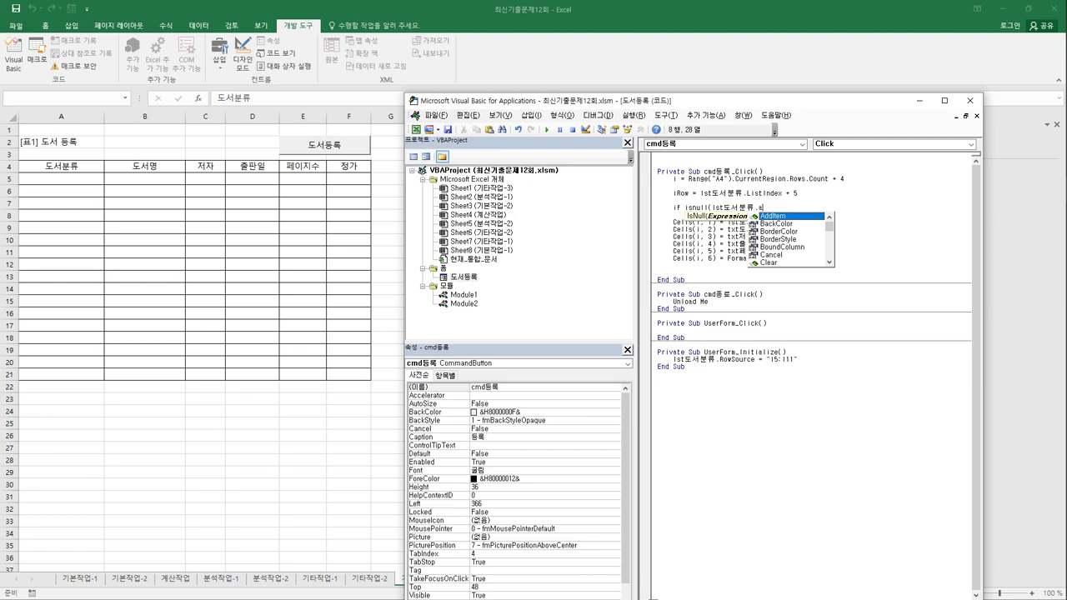
type("v) then")
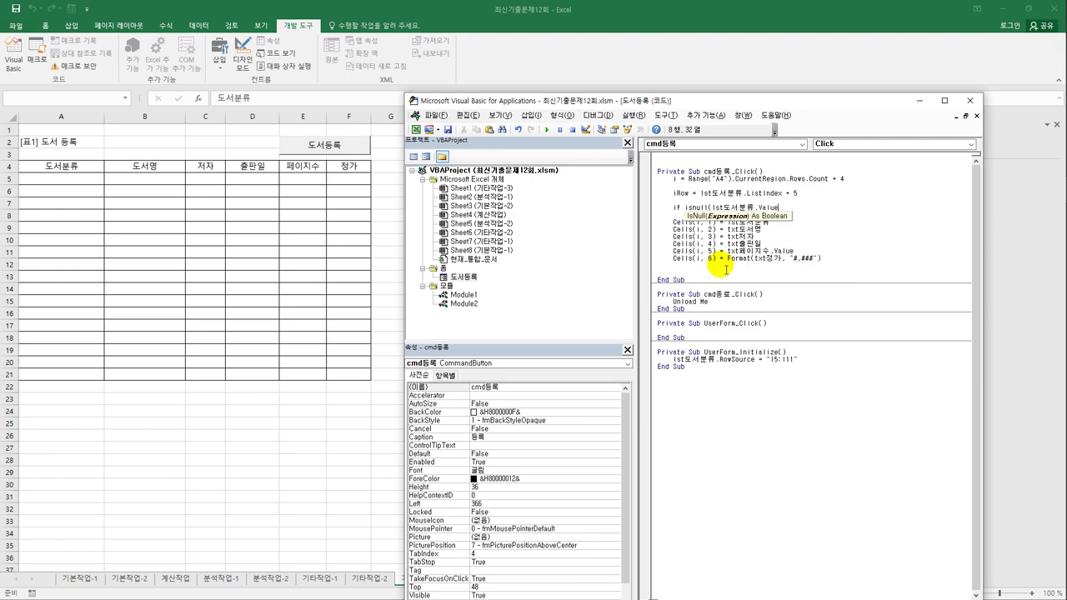
key("Return")
key("Tab")
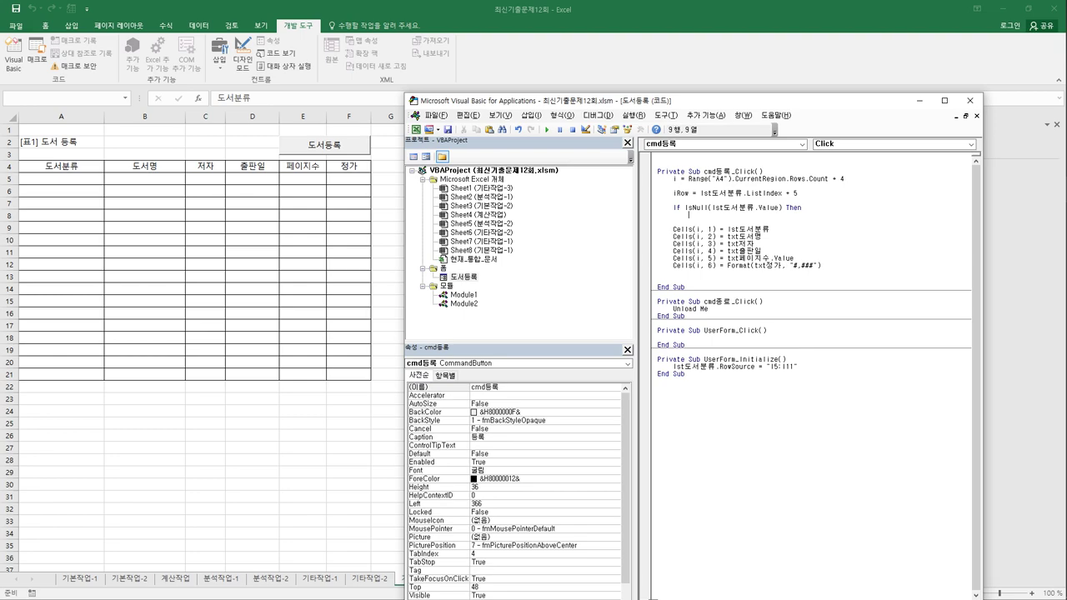
Step: Inside the If block, add a MsgBox statement showing "도서분류를 선택하세요."
type("msgbox ")
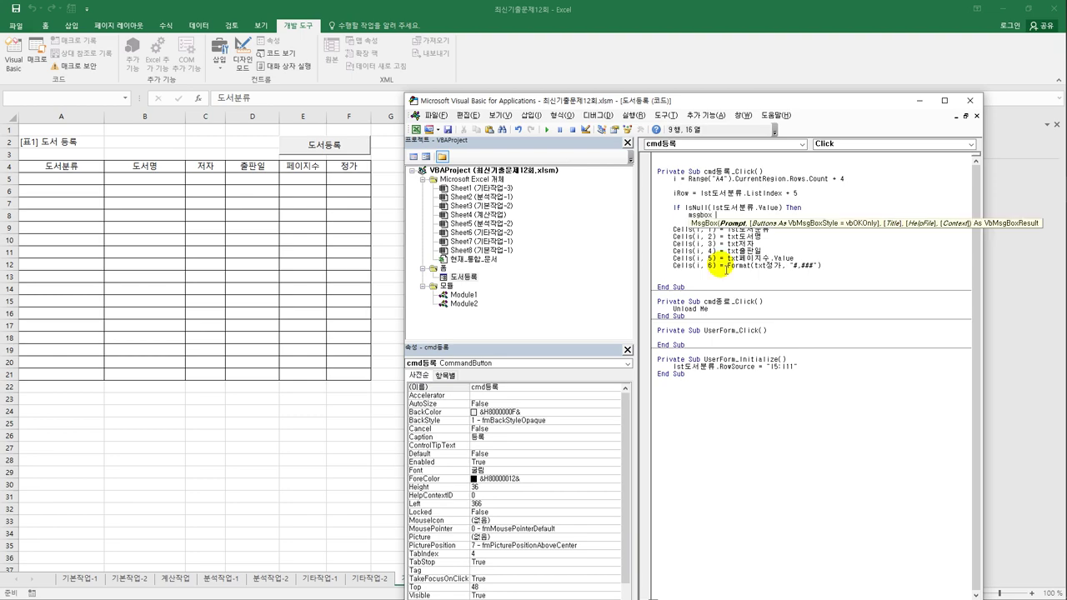
type("\"도서")
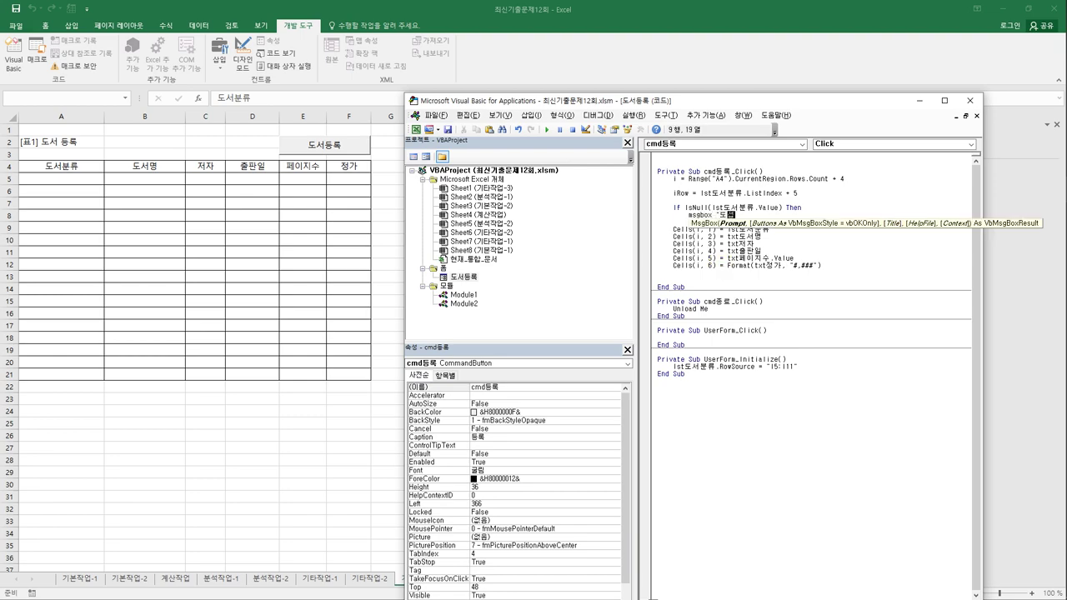
type("분류를 선택하세요.\"")
key("Return")
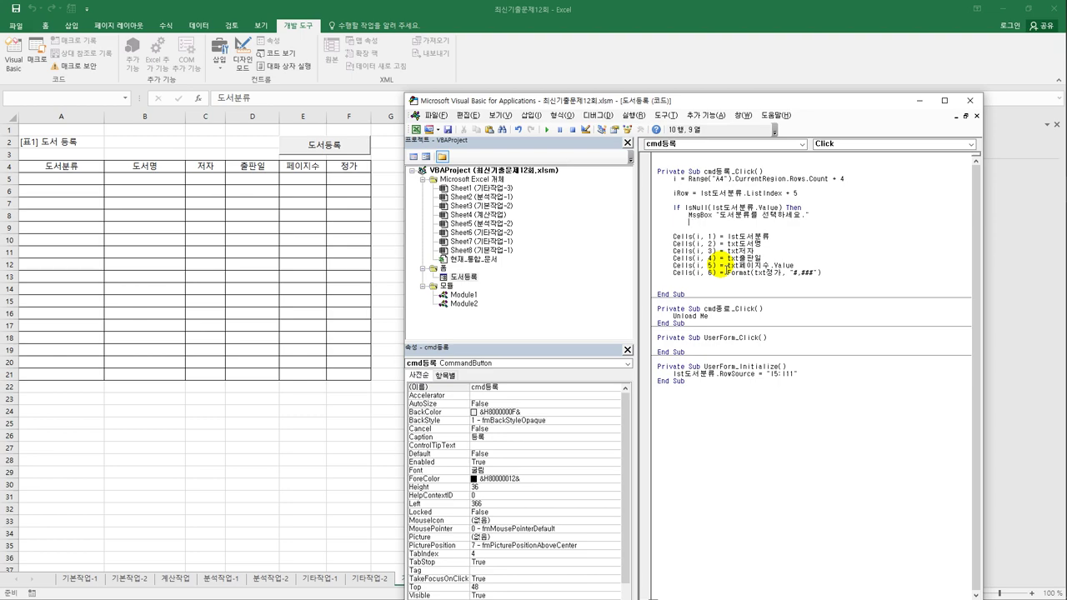
Step: Below the MsgBox line, add the statement lst도서분류.ListIndex = 0
type("lst")
type("도서분류.")
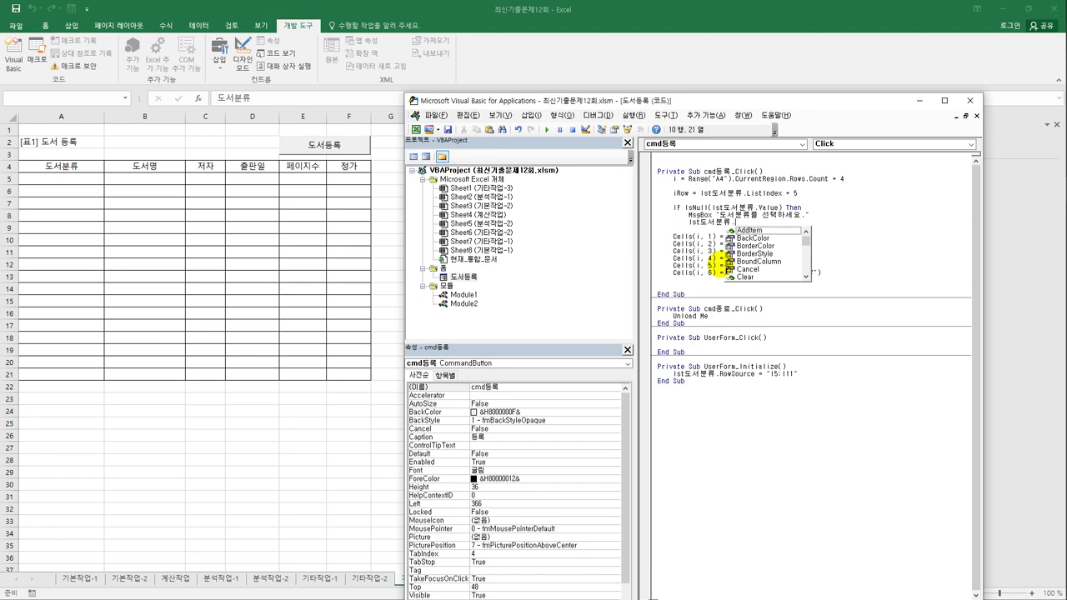
type("listin")
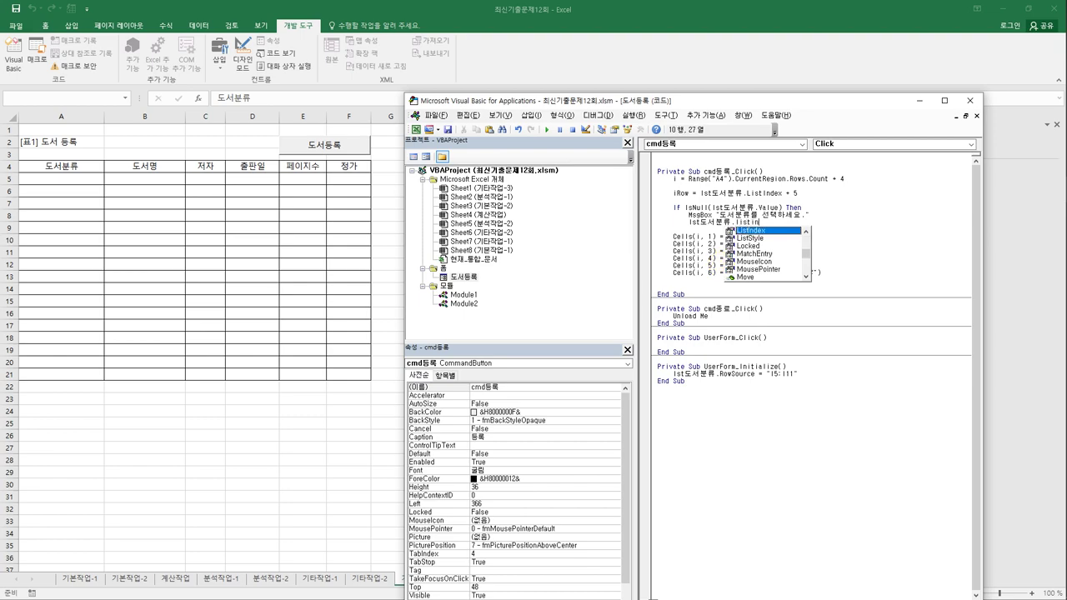
type(" =0")
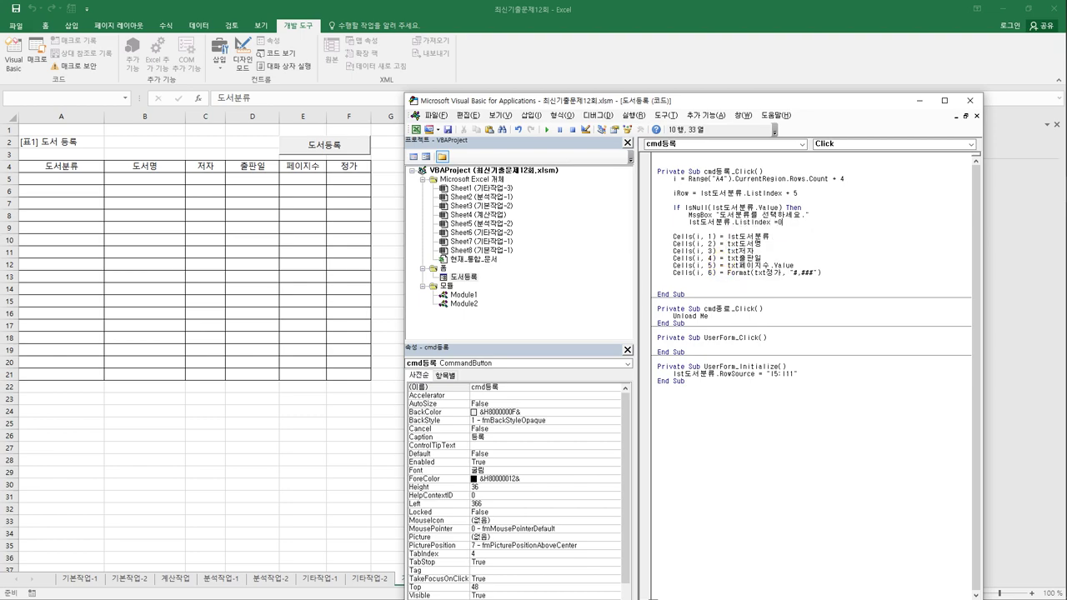
Step: Insert Else before the Cells statements and indent all six Cells statements one level beneath it
left_click(673, 229)
type("else")
key("Tab")
key("Down")
key("Home")
key("Tab")
key("Tab")
key("Down")
key("Home")
key("Tab")
key("Down")
key("Home")
key("Tab")
key("Down")
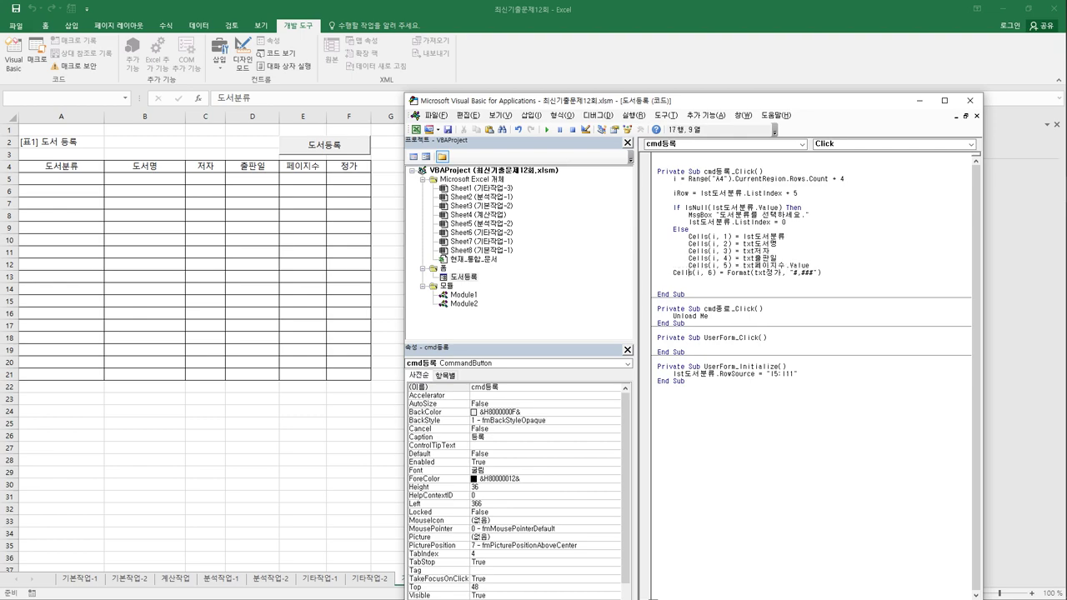
key("Home")
key("Tab")
Step: Close the conditional block with End If below the Cells(i, 6) statement
left_click(689, 251)
key("Down")
key("Down")
type("end if")
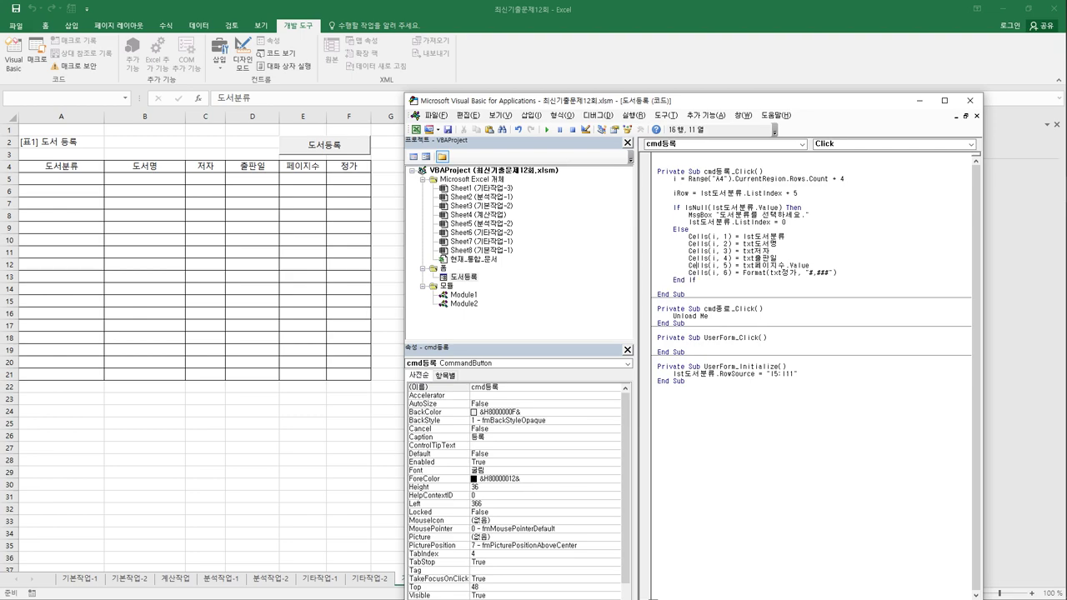
Step: Remove the + 5 from the iRow statement so it reads iRow = lst도서분류.ListIndex
key("Up")
key("Up")
key("Up")
key("Up")
key("Up")
key("Up")
key("Home")
key("shift+End")
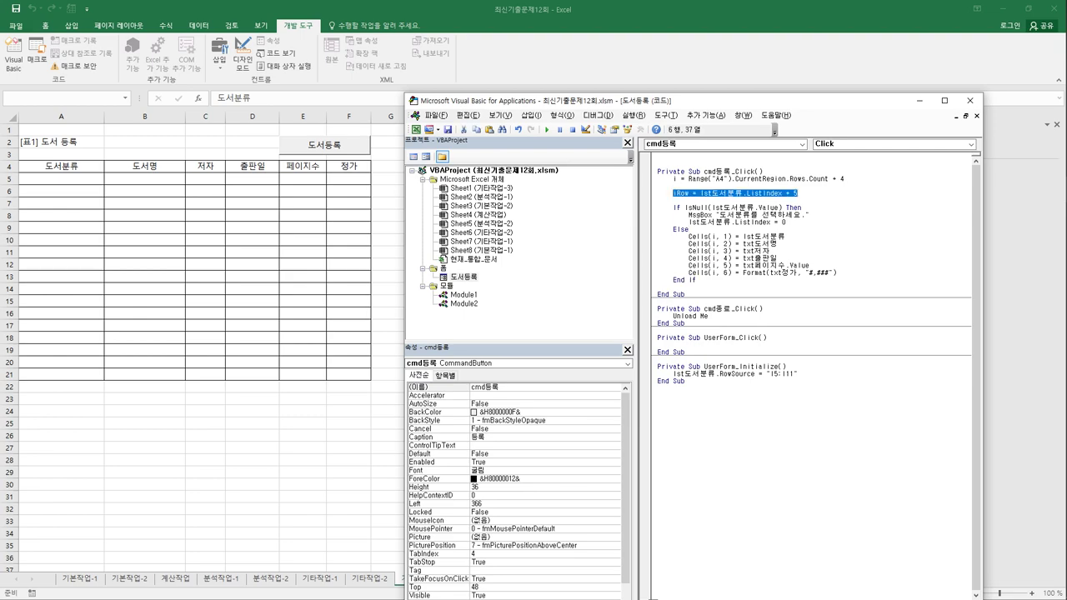
key("End")
key("shift+Left")
key("shift+Left")
key("shift+Left")
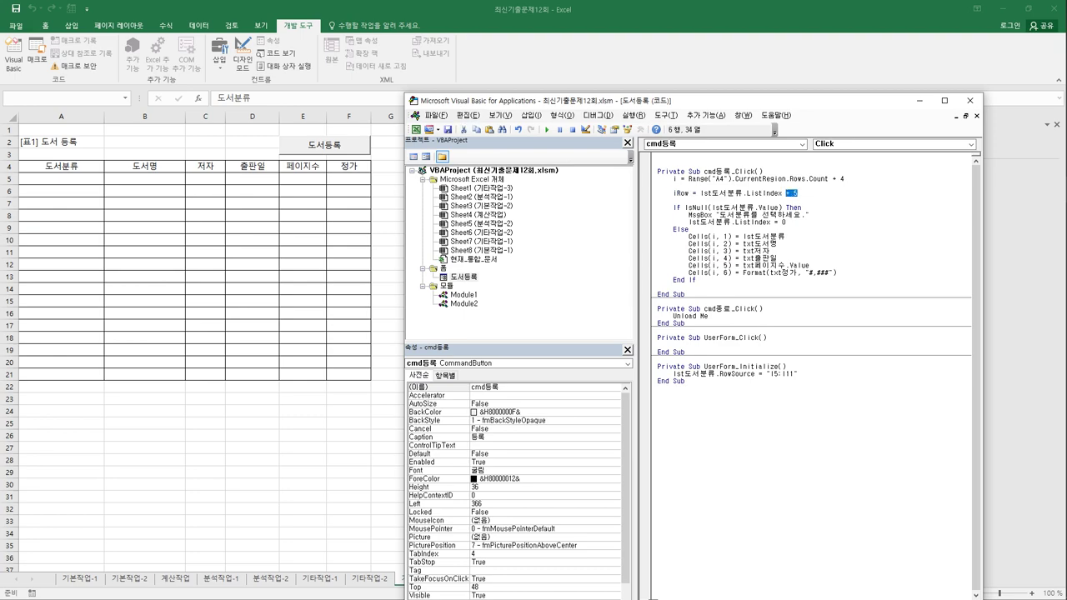
key("Delete")
Step: Change the value assigned to Cells(i, 1) to lst도서분류.List(iRow, 0)
key("Down")
key("Down")
key("Down")
key("Down")
key("Down")
key("Down")
key("Down")
left_click(777, 215)
key("Down")
key("Down")
key("Down")
type(".")
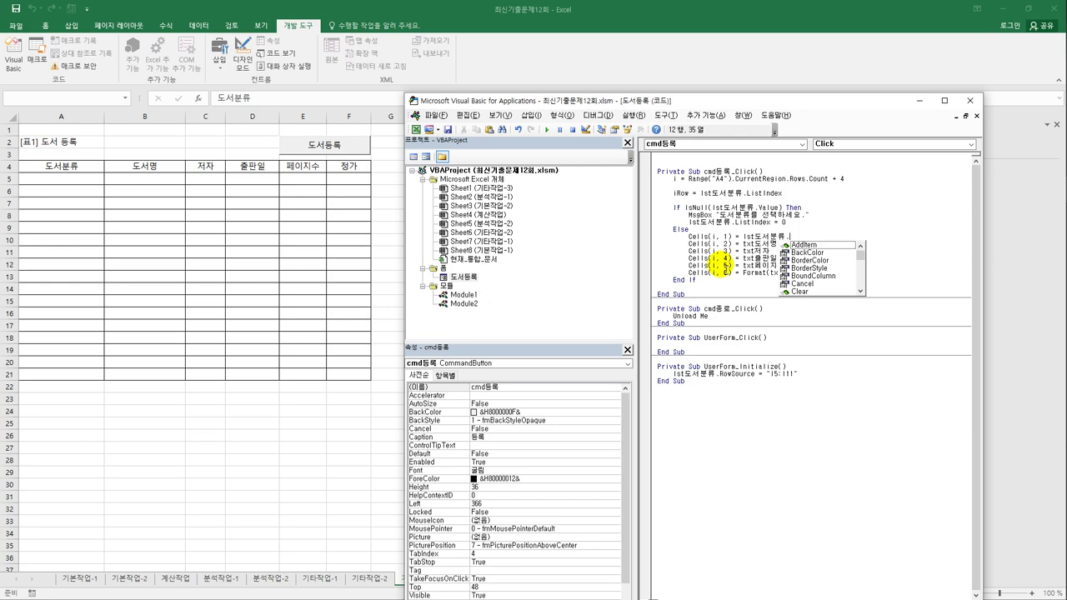
type("list")
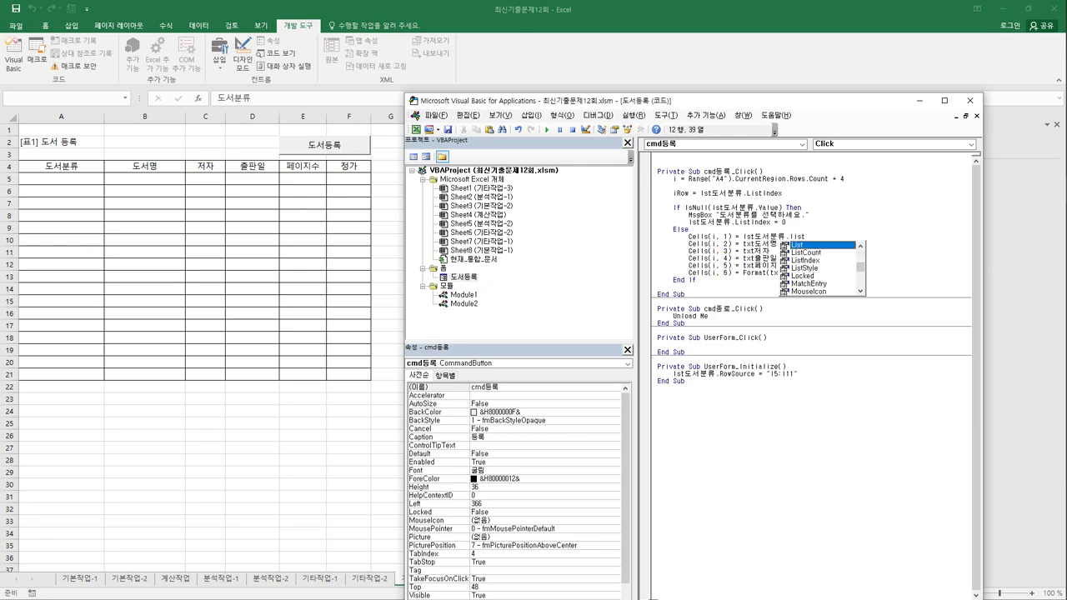
key("Tab")
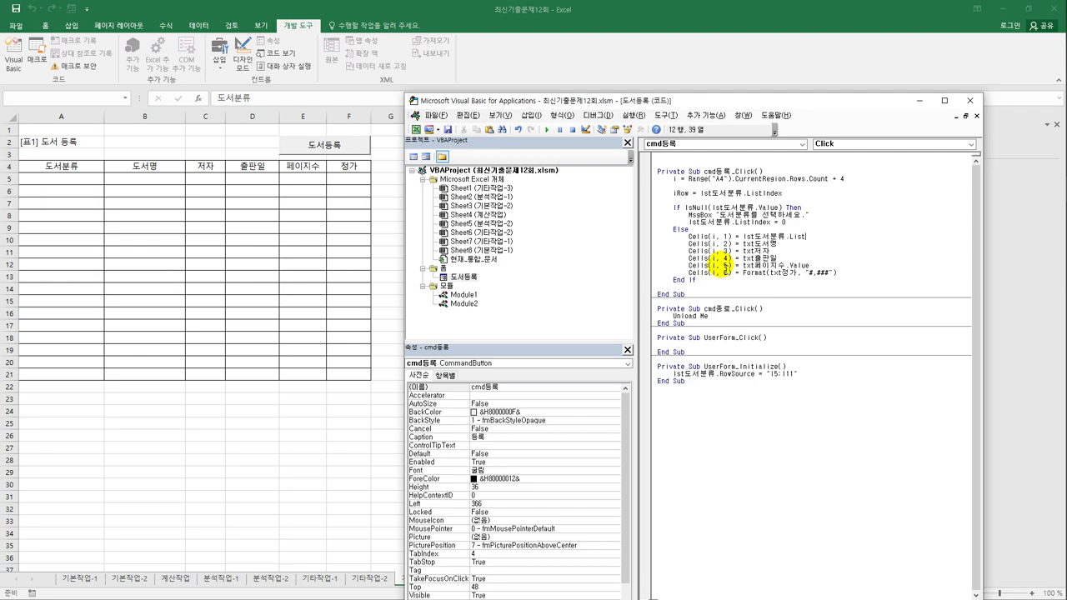
type("(iR")
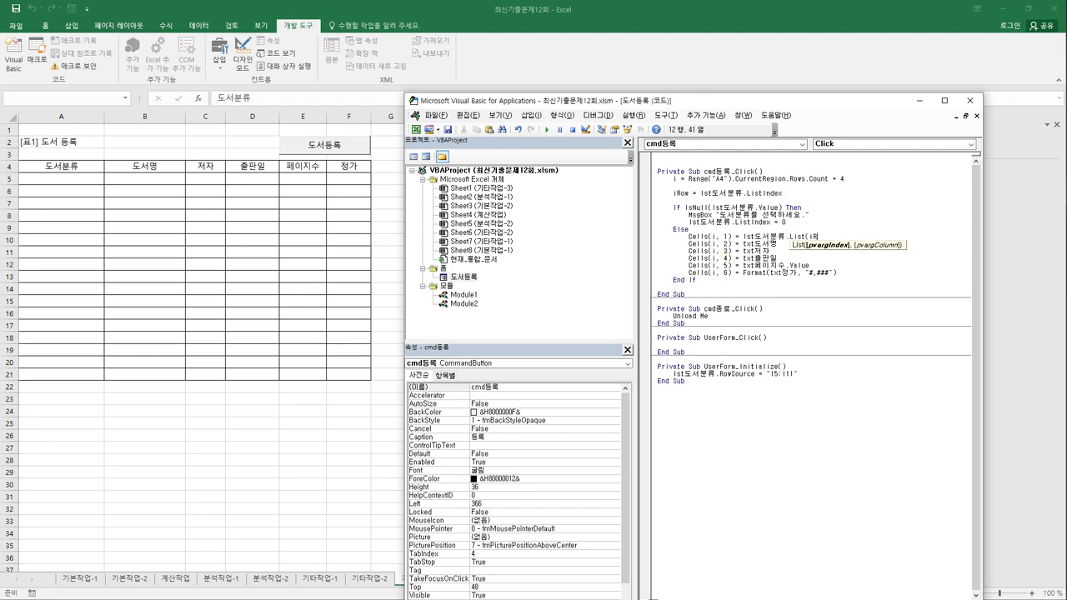
type("ow, ")
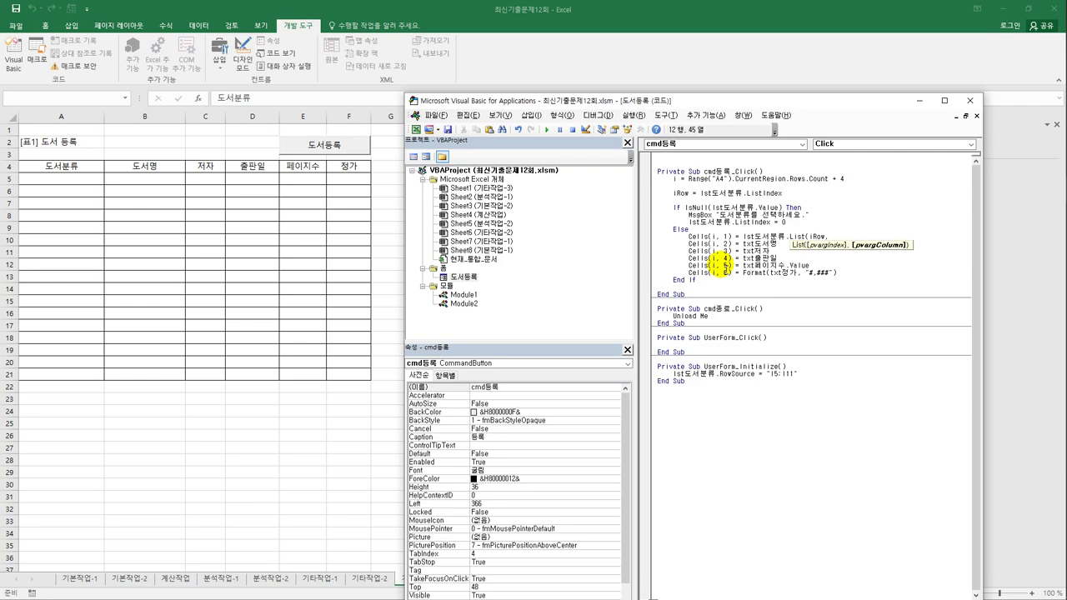
type("0)")
key("Down")
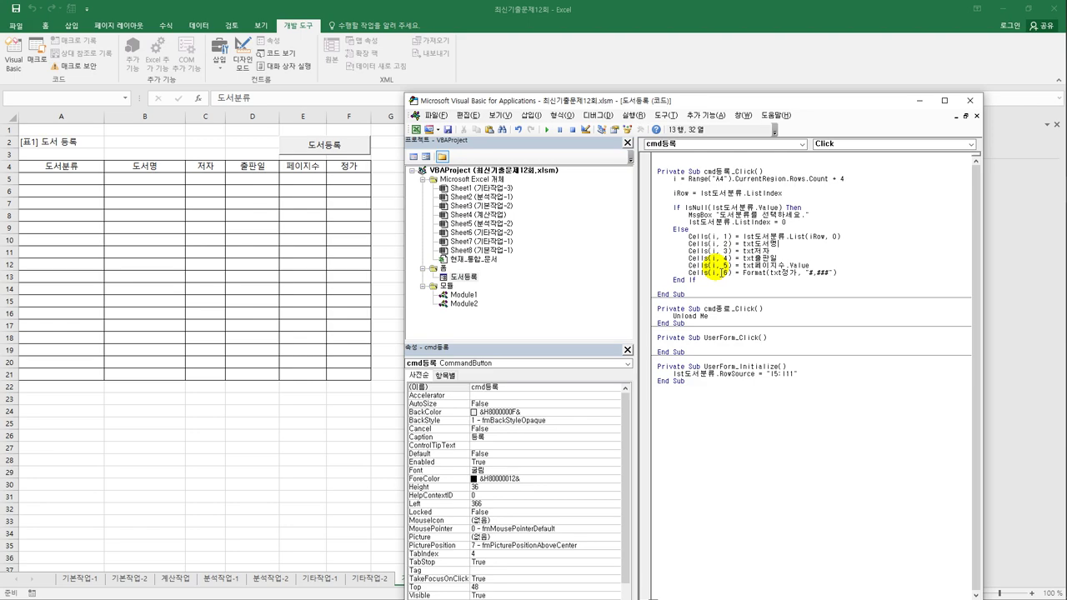
Step: Close the code editor and open the 도서등록 form from the sheet, placing it clear of the table
left_click(969, 100)
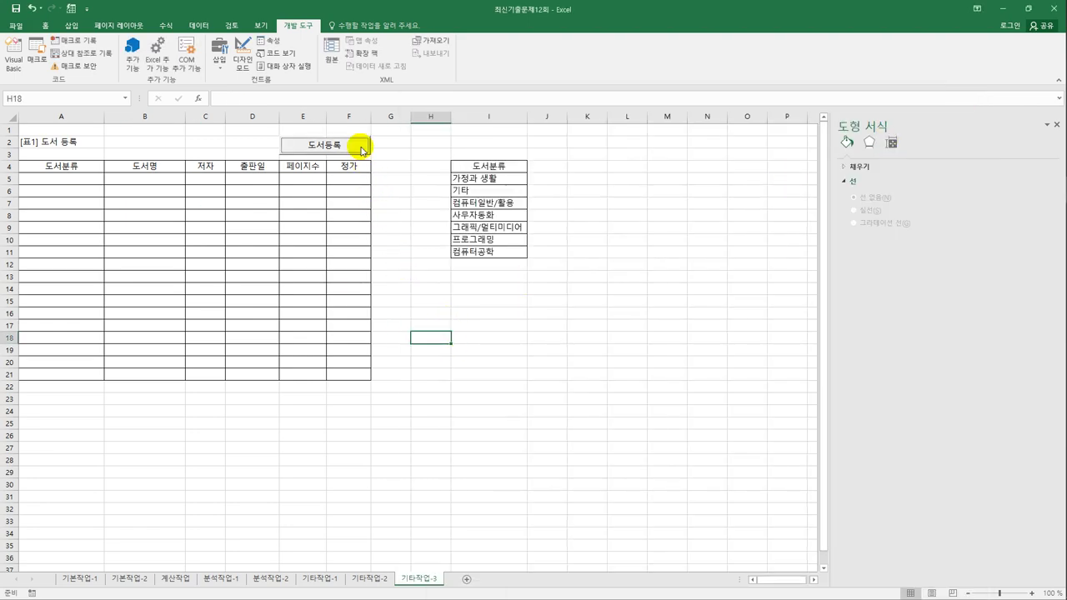
left_click(357, 146)
left_click_drag(569, 197, 693, 156)
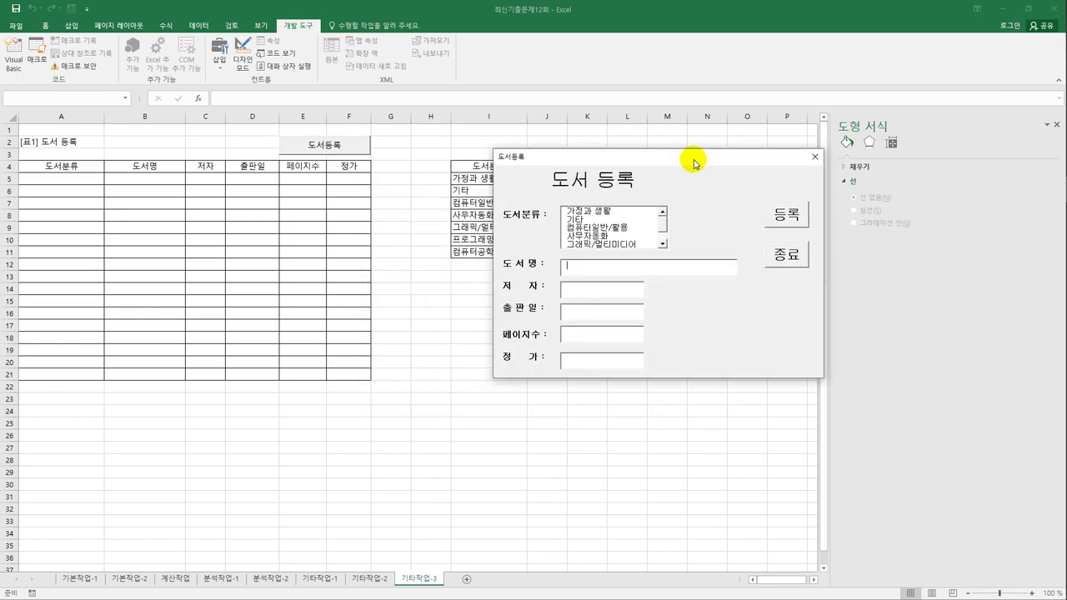
Step: Choose 컴퓨터일반/활용 as the 도서분류 and enter 컴활 as the 도서명
left_click(612, 210)
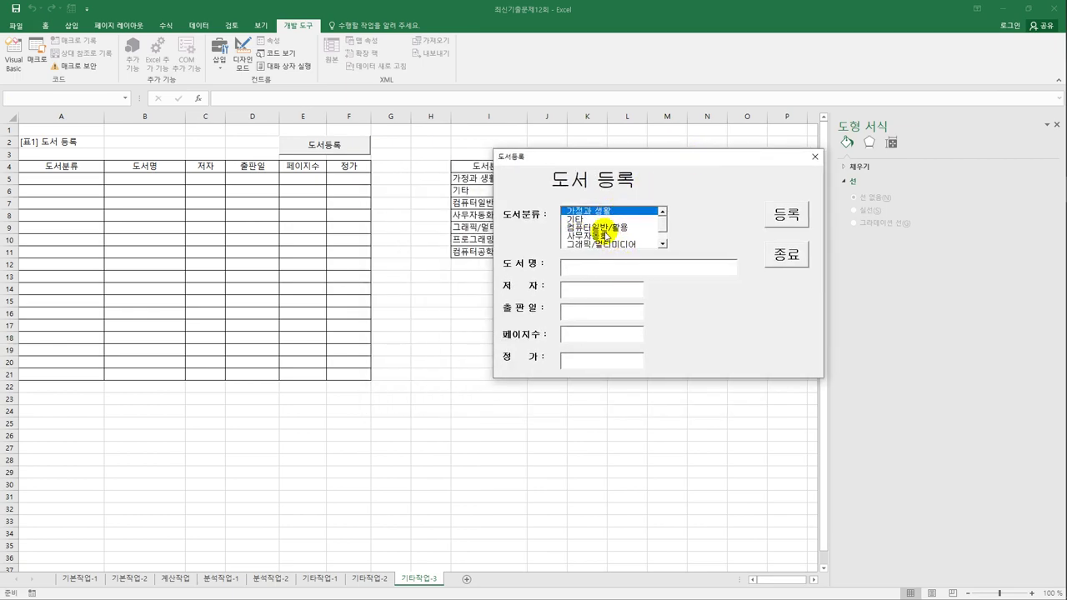
left_click(597, 227)
left_click(604, 268)
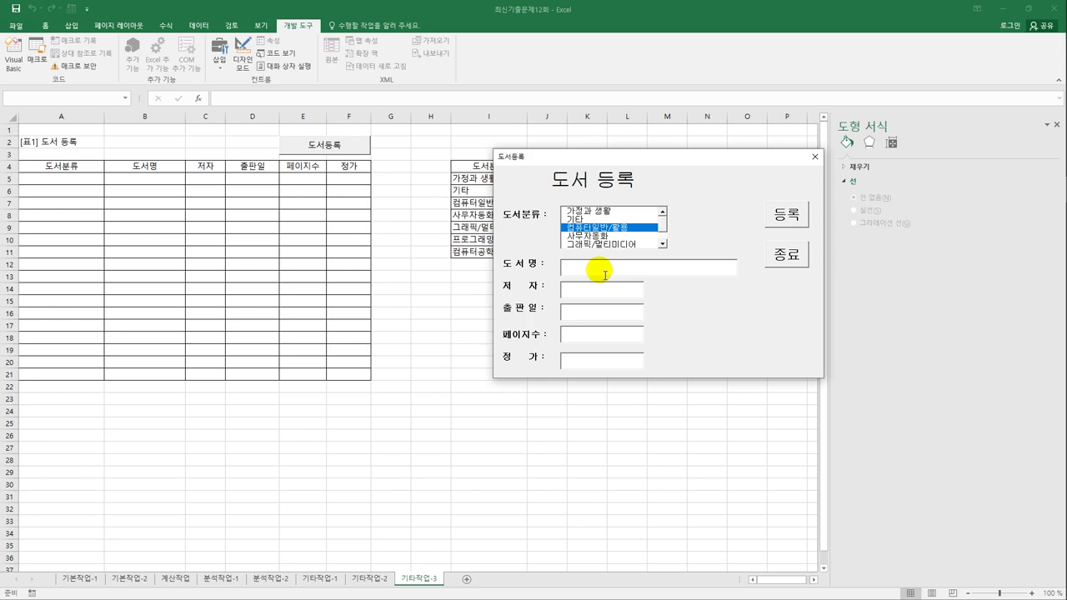
type("컴")
type("퓨")
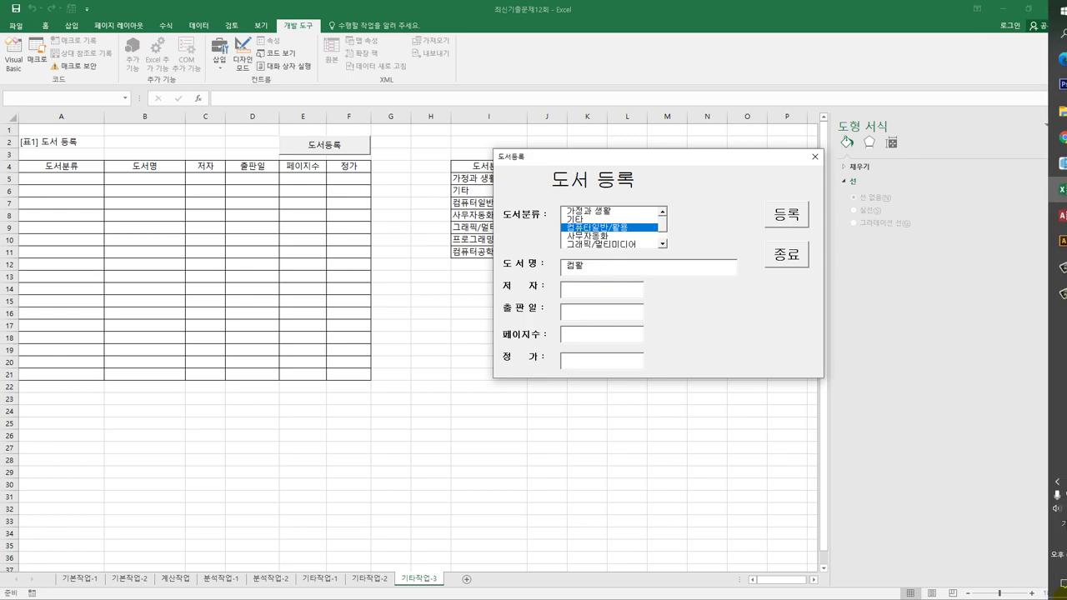
Step: Enter the author's full name in the form's 저자 field
left_click(592, 292)
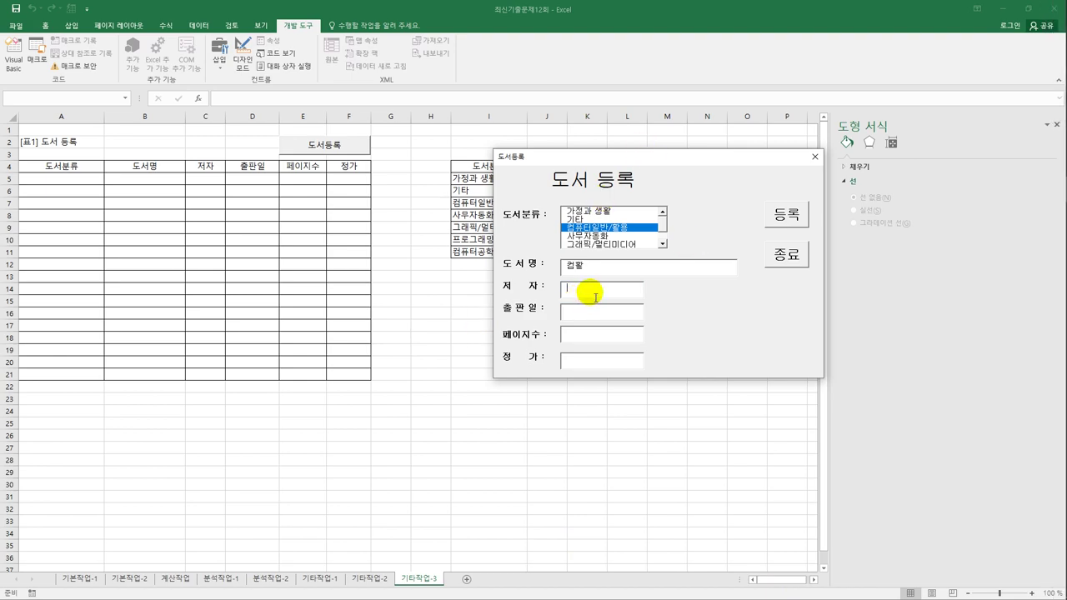
type("thd")
key("BackSpace")
key("BackSpace")
key("BackSpace")
type("송길동")
key("Tab")
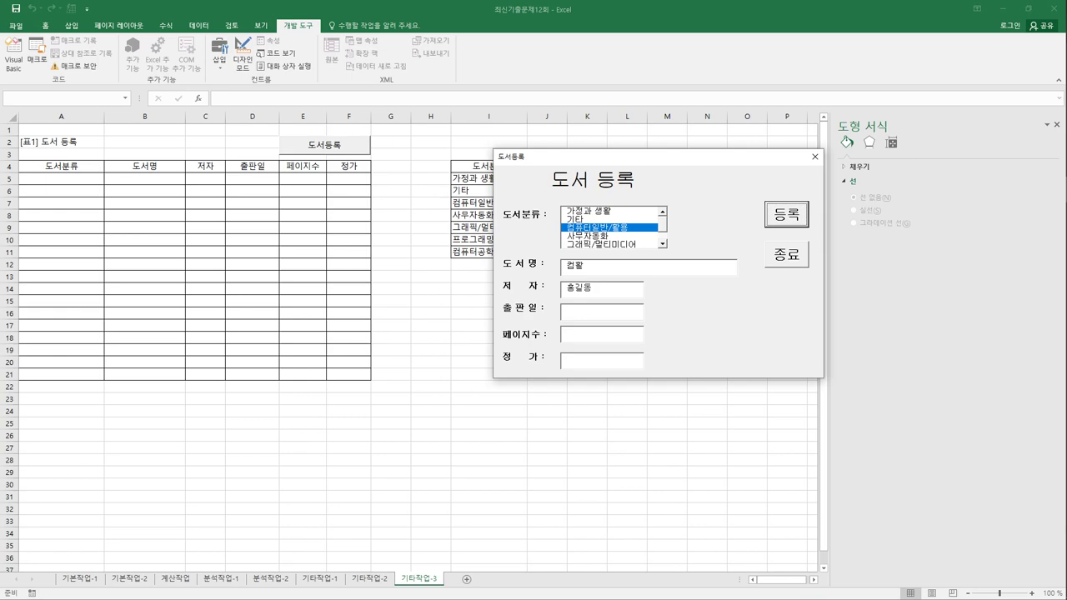
Step: Fill in 출판일 2020-10-10, 페이지수 300 and 정가 30000, then register the book and close the form
left_click(593, 310)
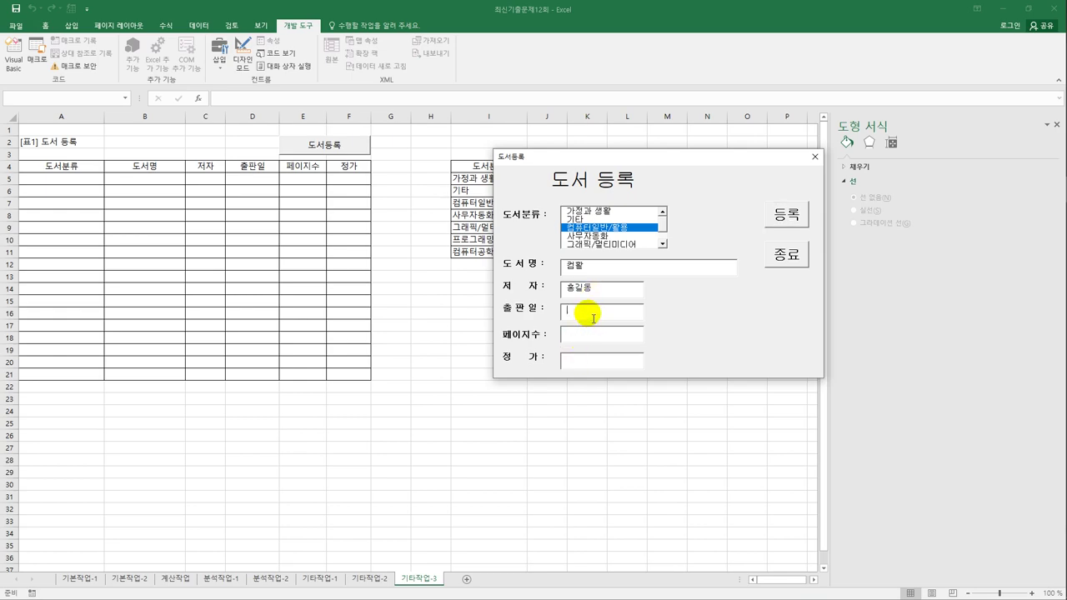
type("2020-10-10")
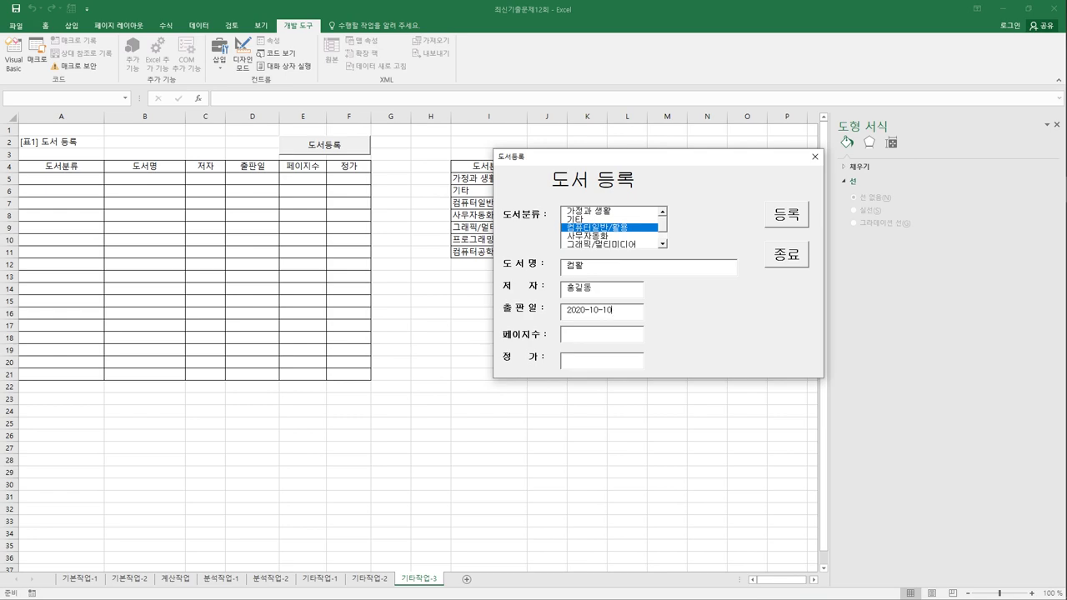
left_click(600, 340)
type("300")
left_click(599, 367)
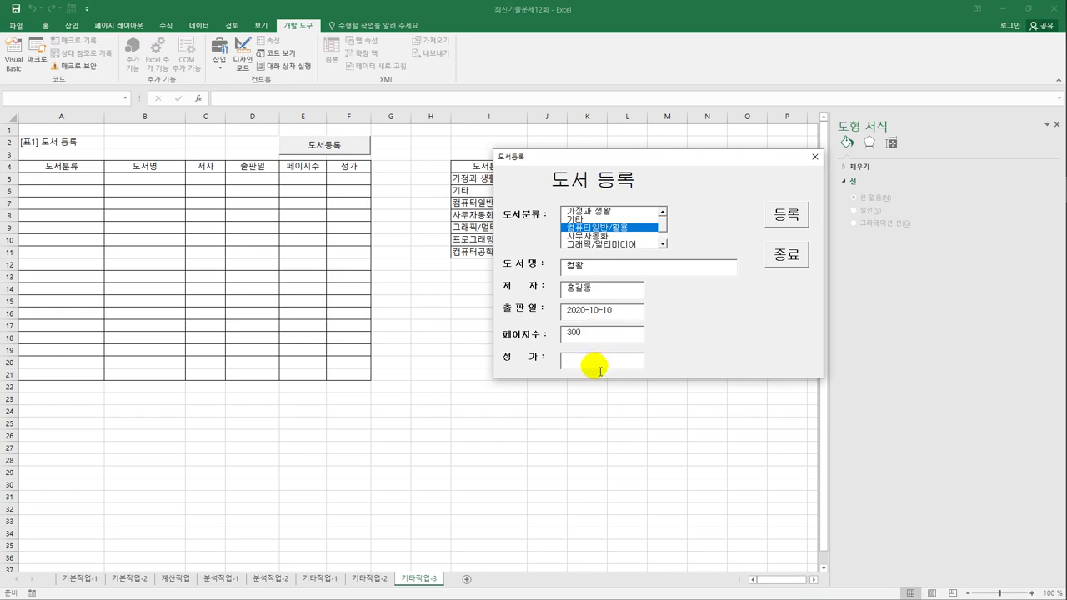
type("30000")
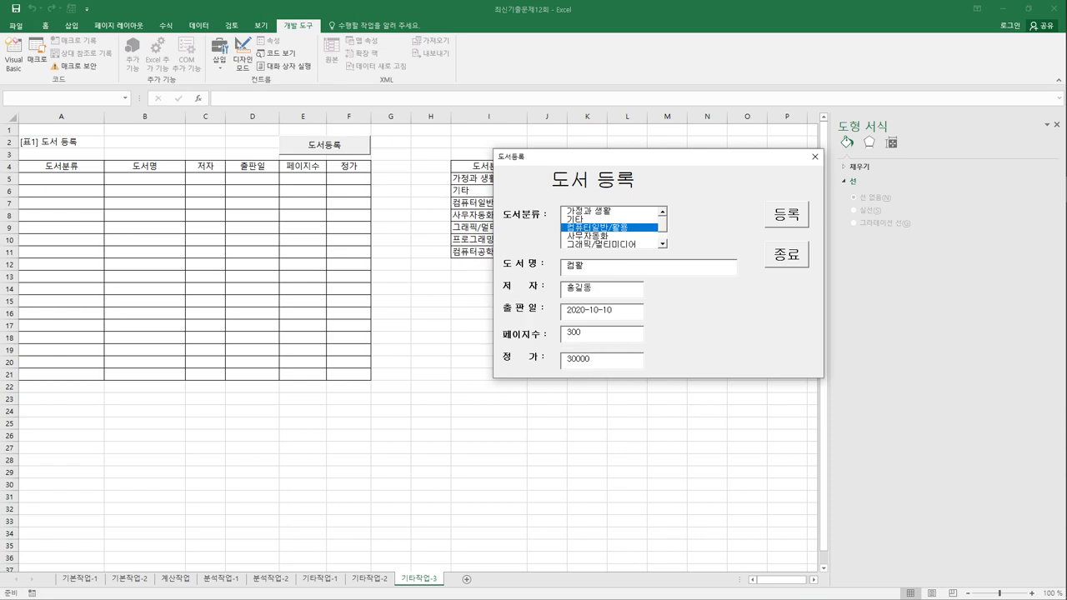
left_click(794, 216)
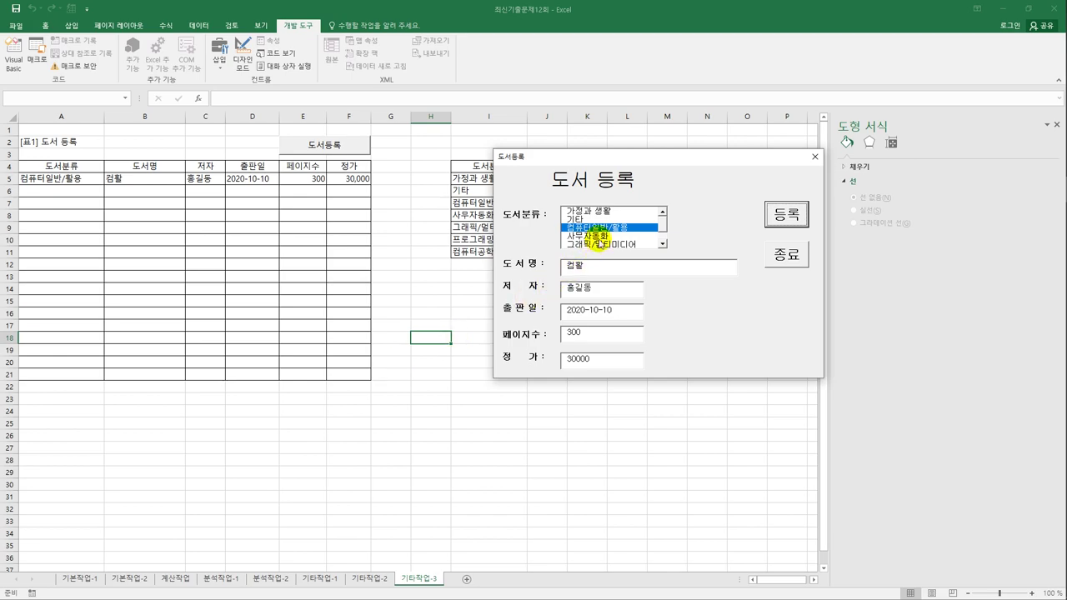
left_click(788, 253)
Step: Reopen the 도서등록 form and enter 정보처리 as the 도서명, leaving 도서분류 unselected
left_click(345, 148)
left_click_drag(537, 189, 636, 178)
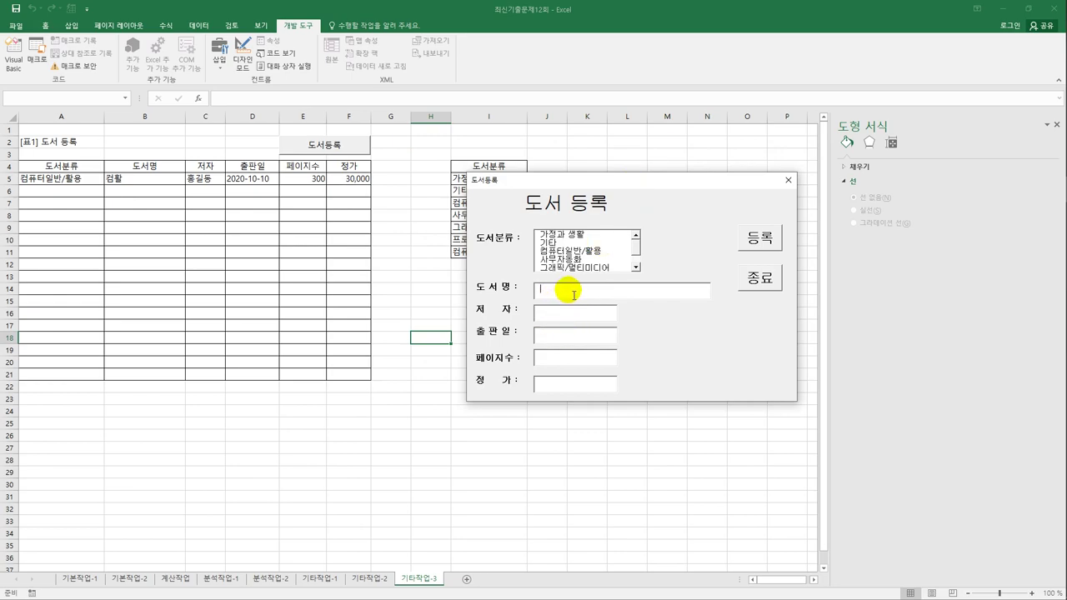
type("컴활")
key("BackSpace")
key("BackSpace")
type("정보")
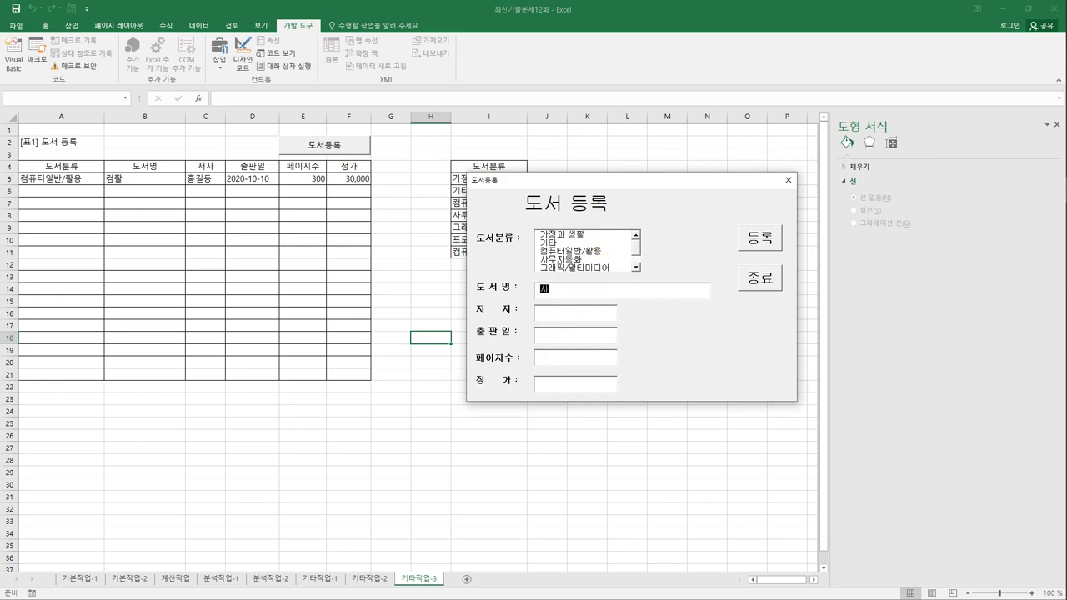
type("처리")
Step: Enter the second book's author name in the 저자 field
left_click(602, 316)
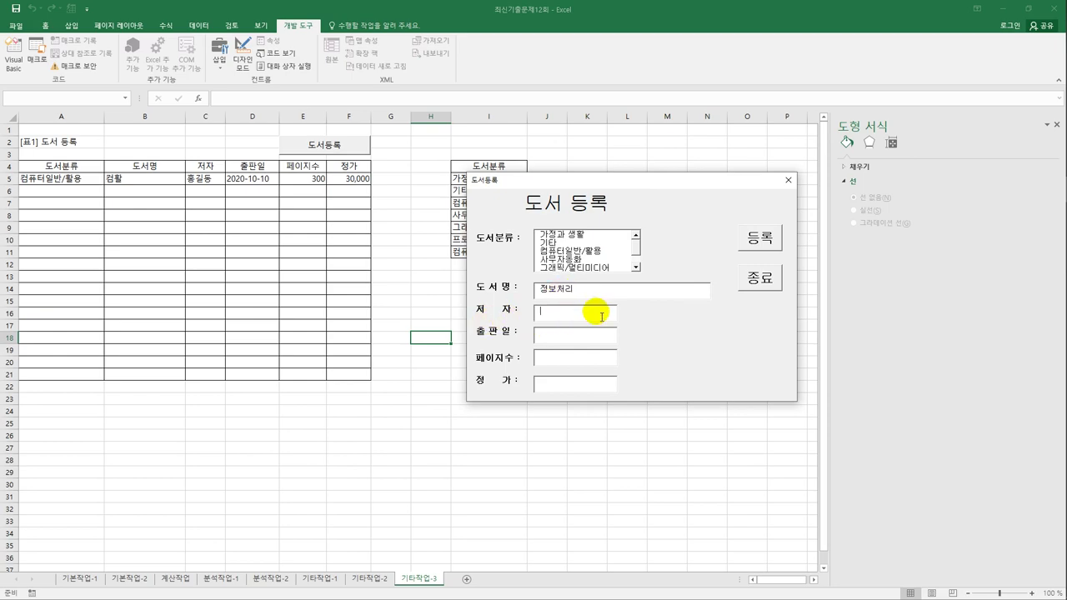
type("홍")
key("BackSpace")
key("BackSpace")
key("BackSpace")
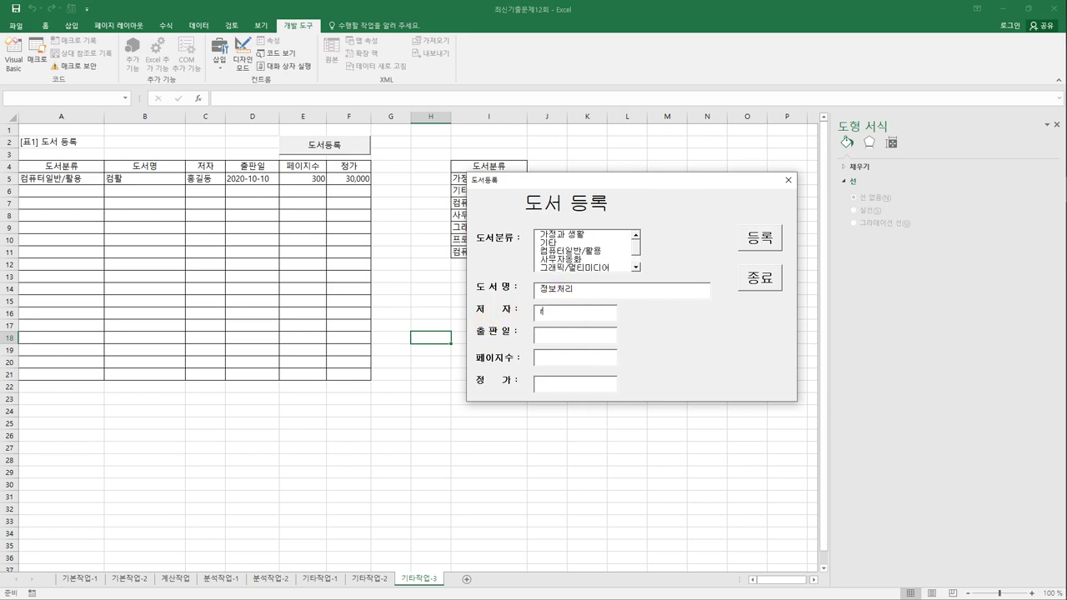
type("길강호동")
Step: Fill in the second book's 출판일 as 2020-9-9, 페이지수 as 400 and 정가 as 40000
left_click(605, 341)
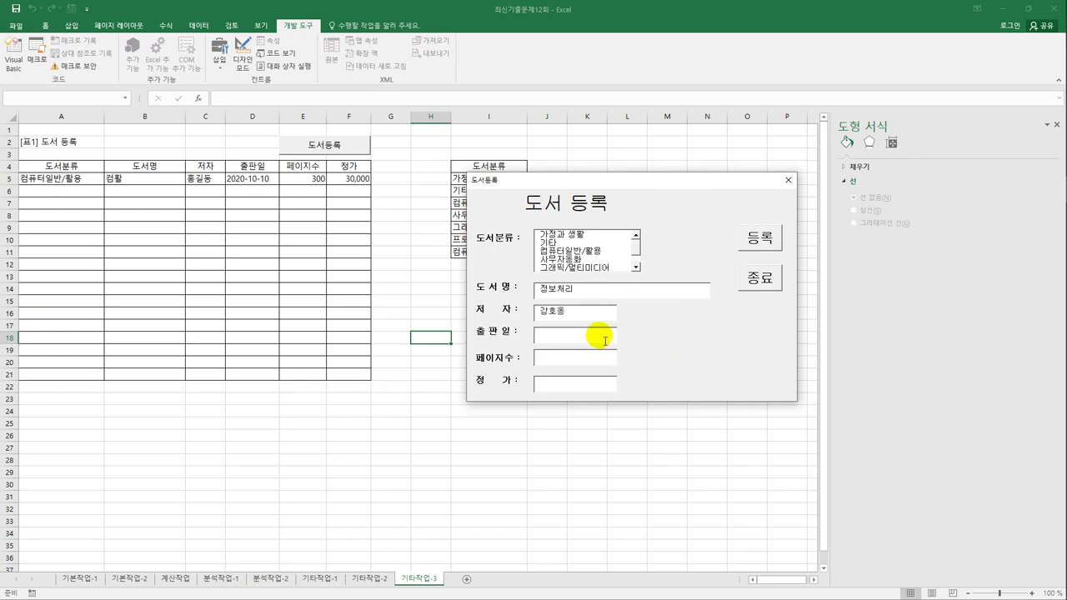
type("2020-")
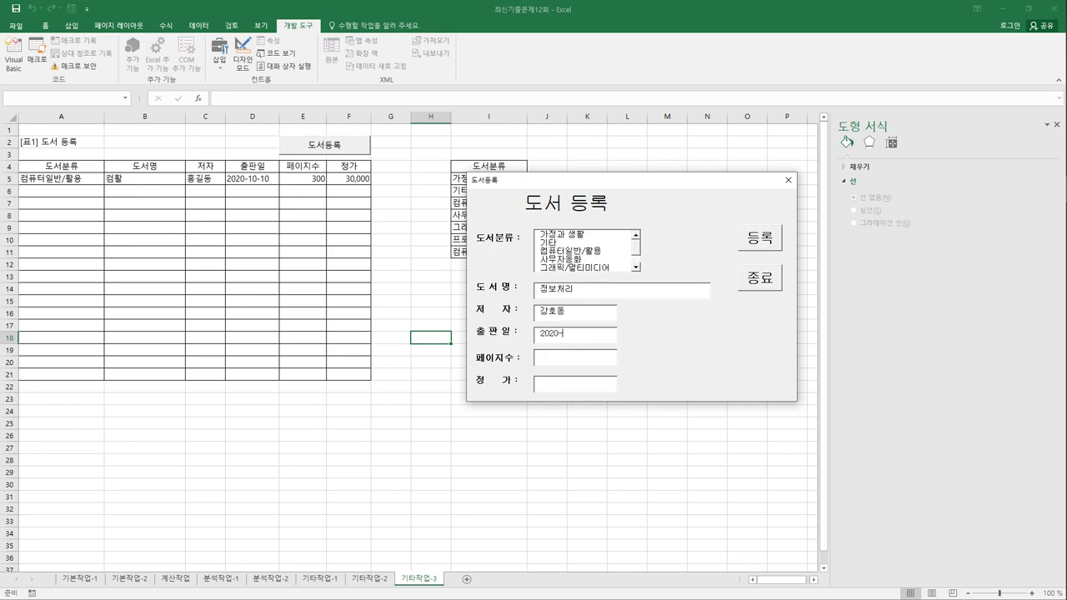
type("9-9")
left_click(595, 365)
type("400")
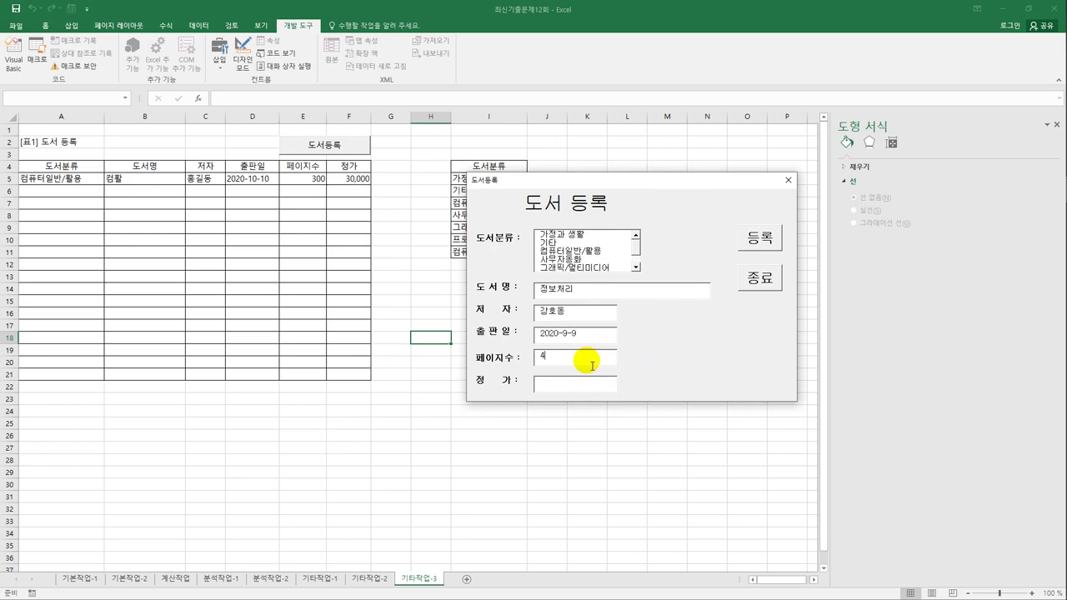
left_click(572, 383)
type("40000")
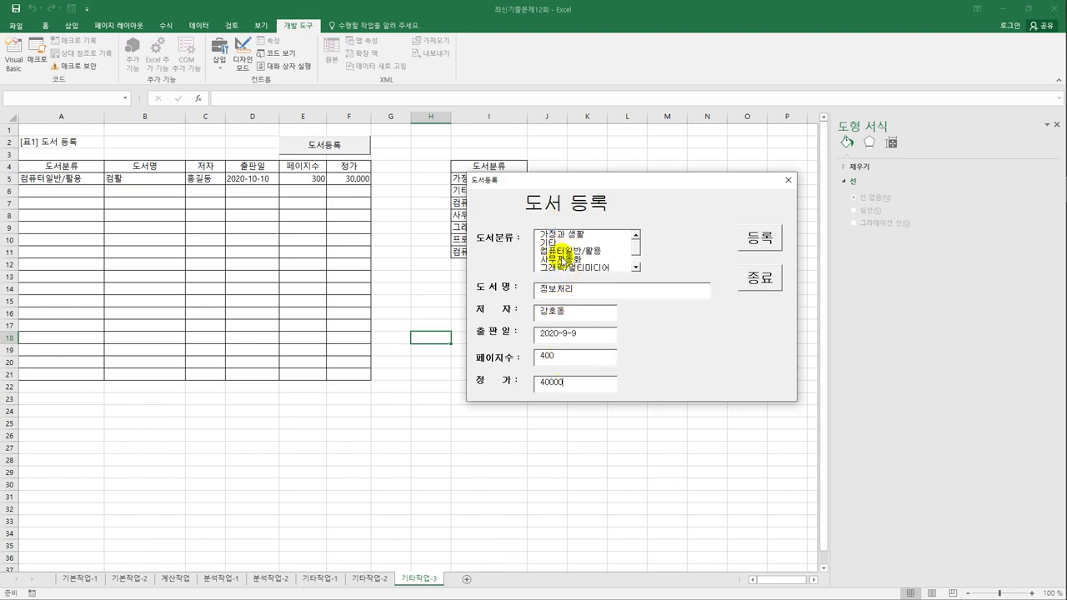
Step: Test registering without a 도서분류, dismiss the message, try selecting 컴퓨터일반/활용 and close the form without registering
left_click(760, 239)
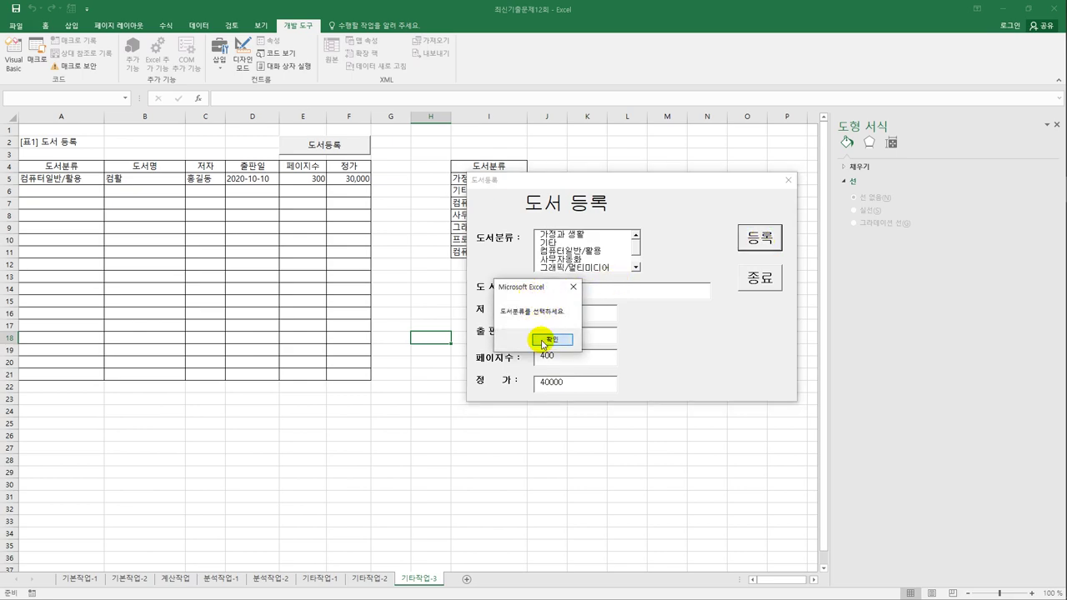
left_click(543, 341)
left_click(567, 236)
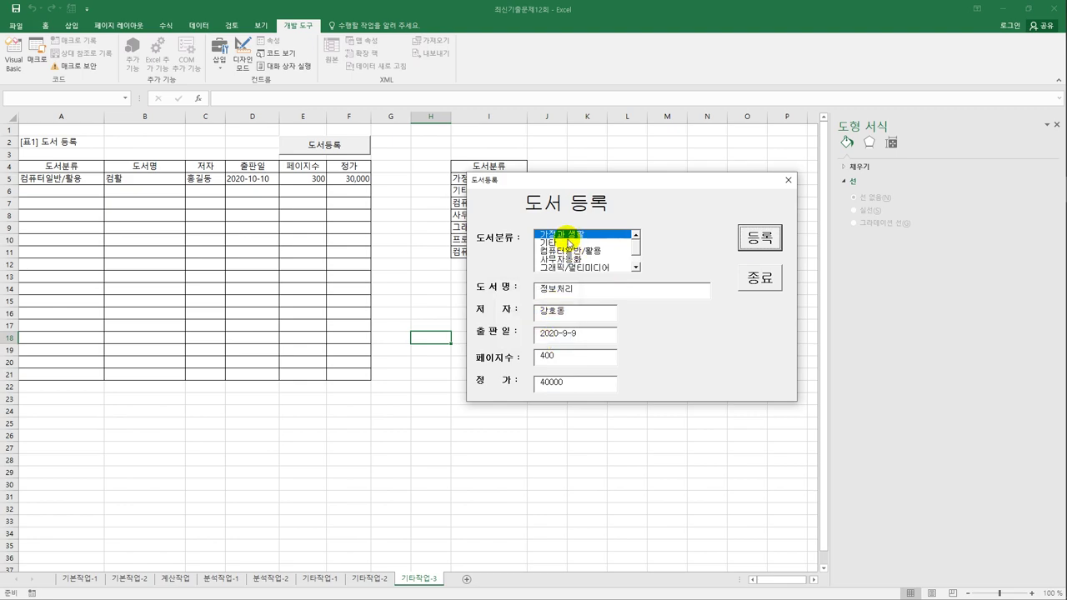
left_click(564, 250)
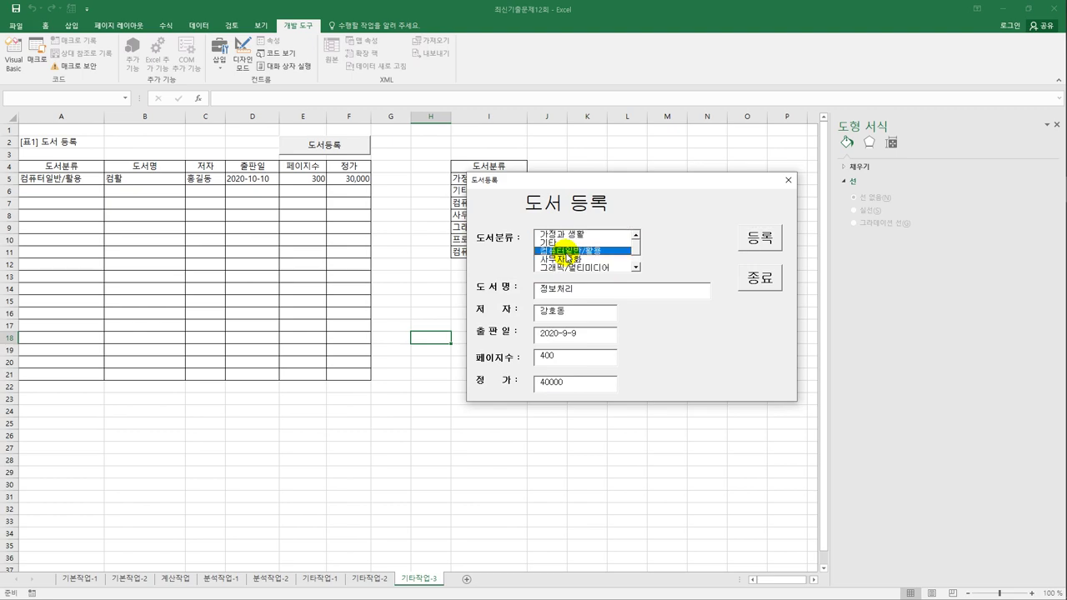
left_click(757, 278)
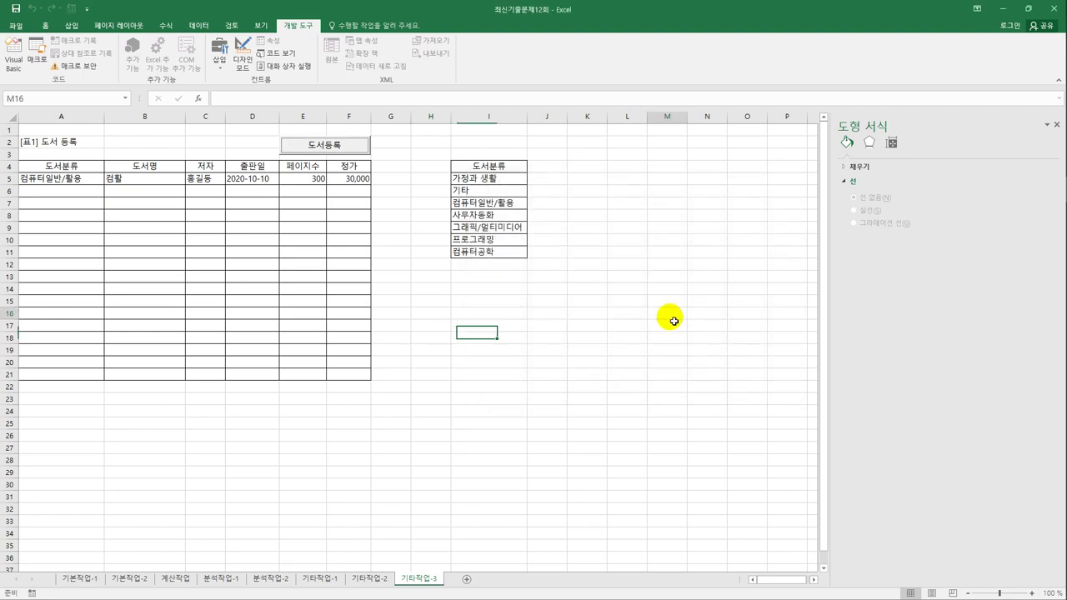